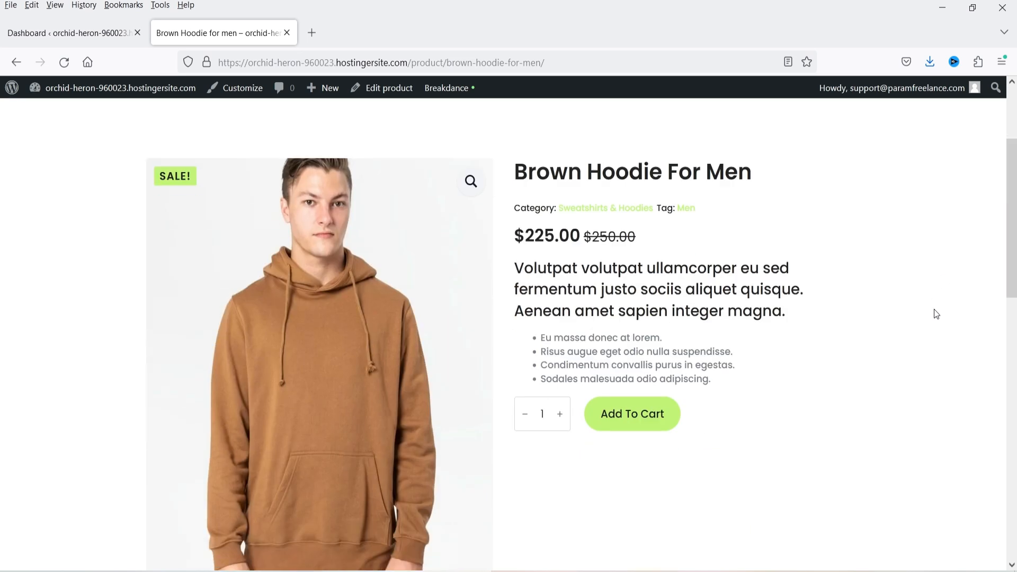
Look over the Brown Hoodie For Men product page from the site header downwards.
scroll(937, 314, up, 3)
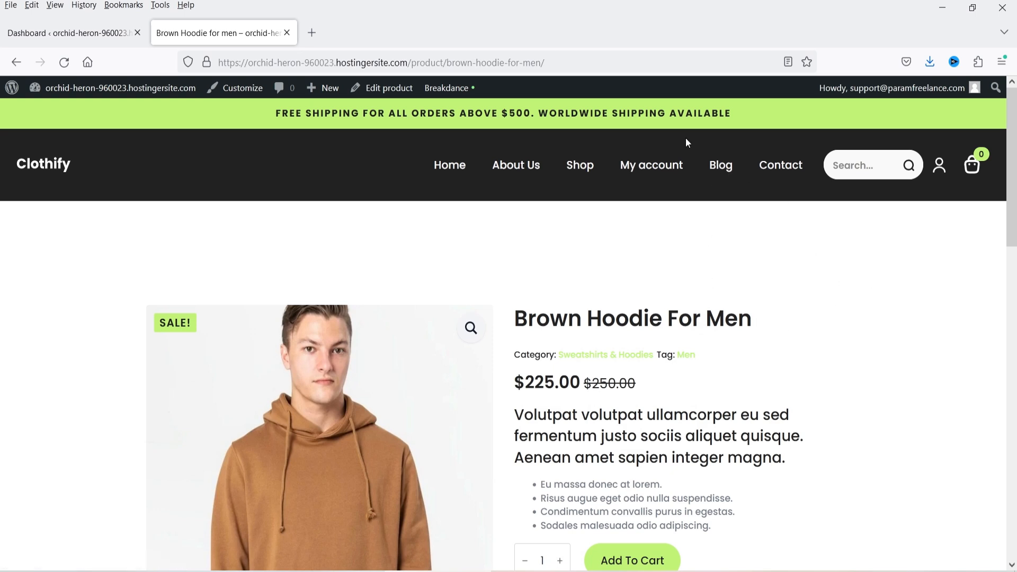
drag(1012, 190, 1011, 506)
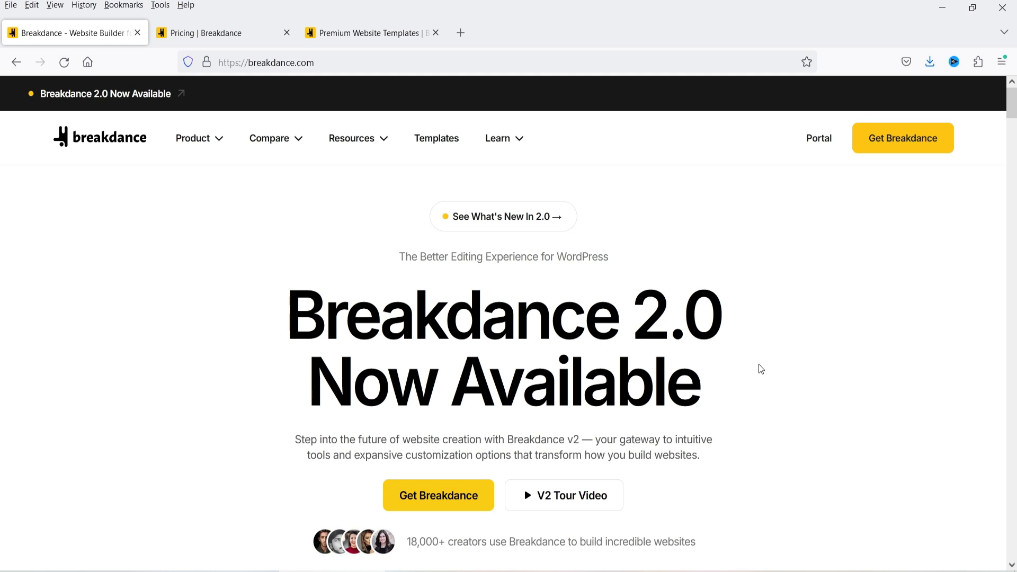
Review the Free, Pro and Agency plans, their features and the money-back guarantee on the Breakdance pricing page.
click(178, 34)
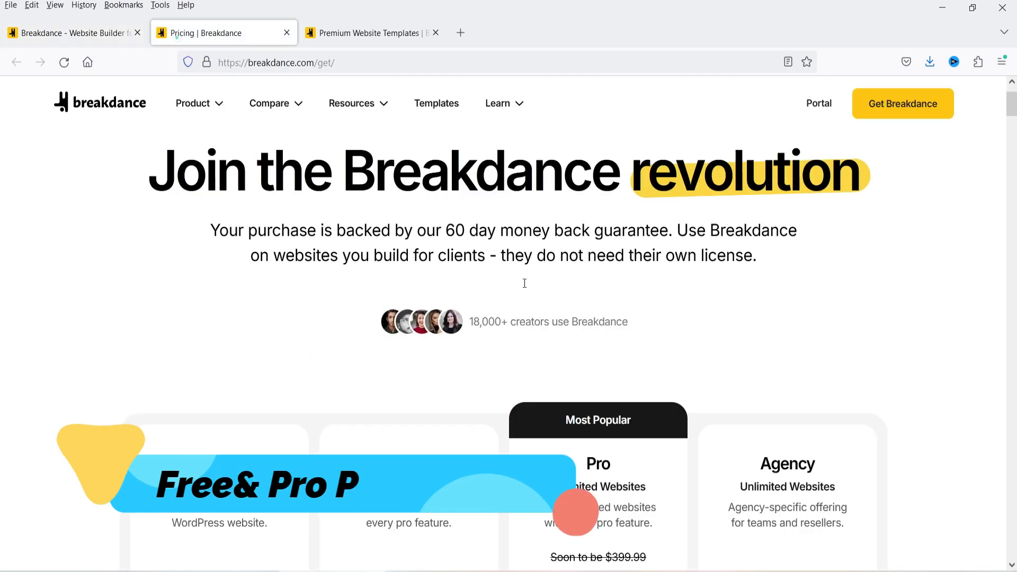
scroll(893, 324, down, 6)
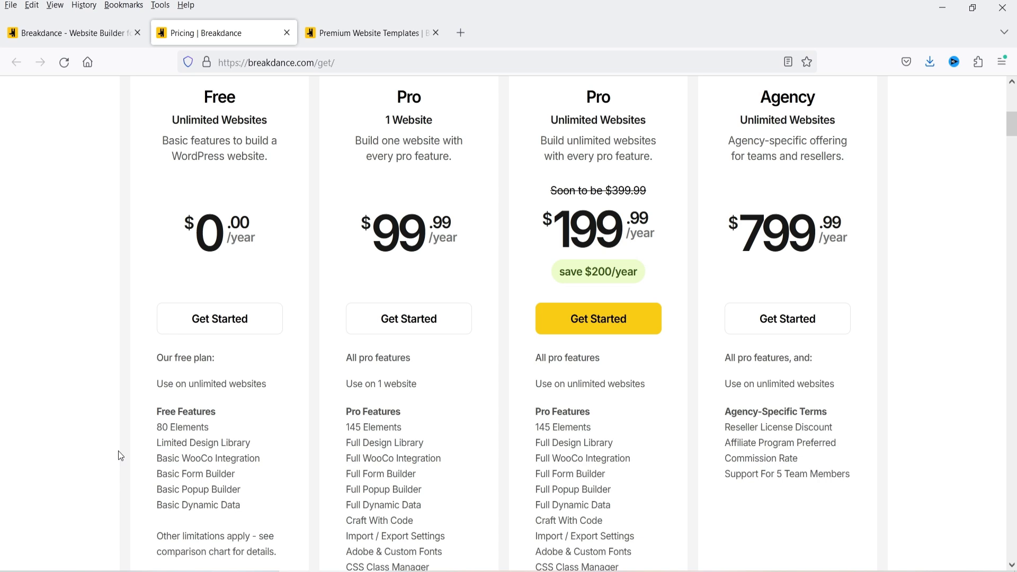
drag(224, 431, 100, 418)
scroll(67, 383, down, 2)
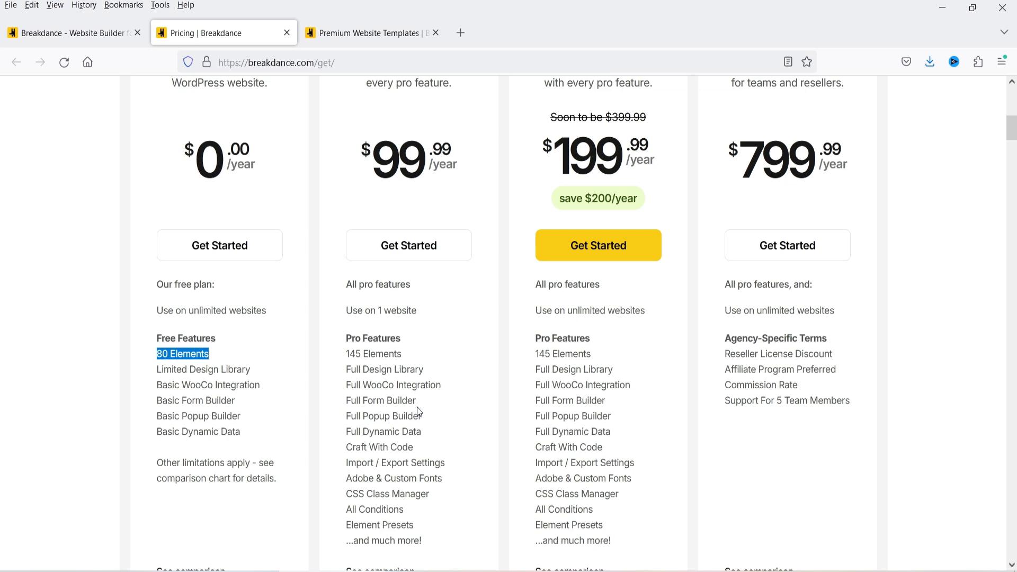
scroll(428, 432, down, 3)
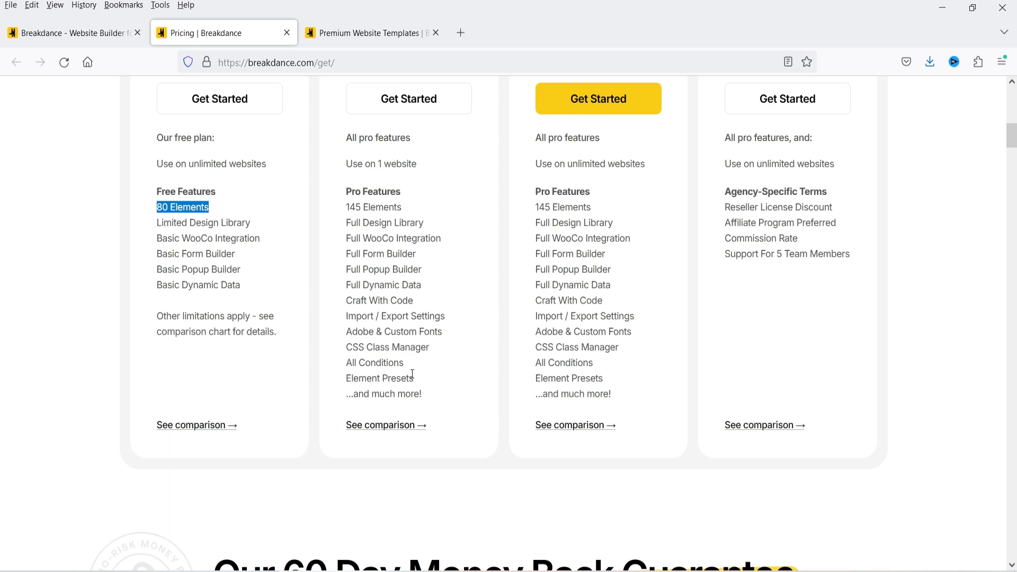
scroll(449, 385, up, 4)
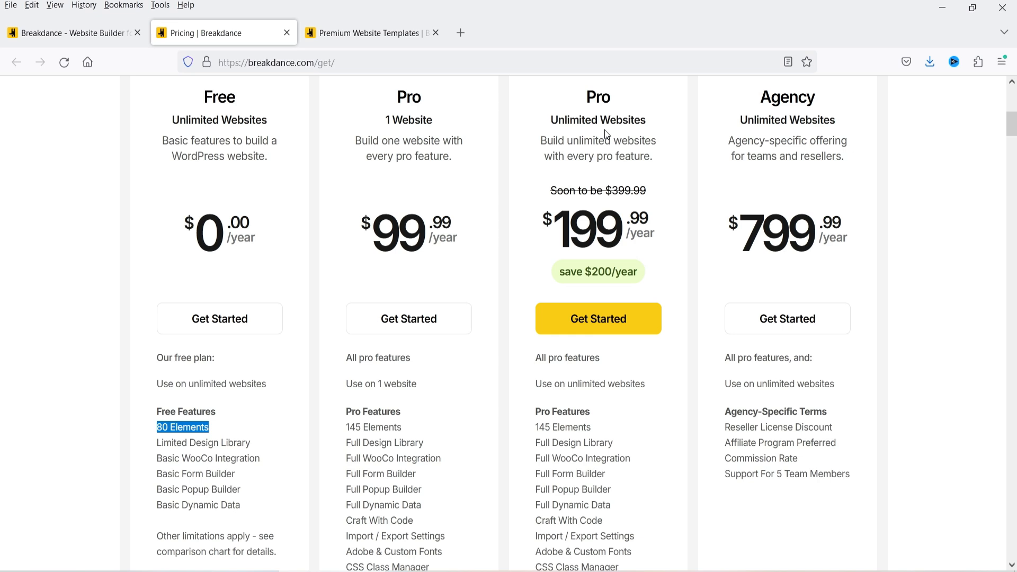
scroll(636, 284, down, 2)
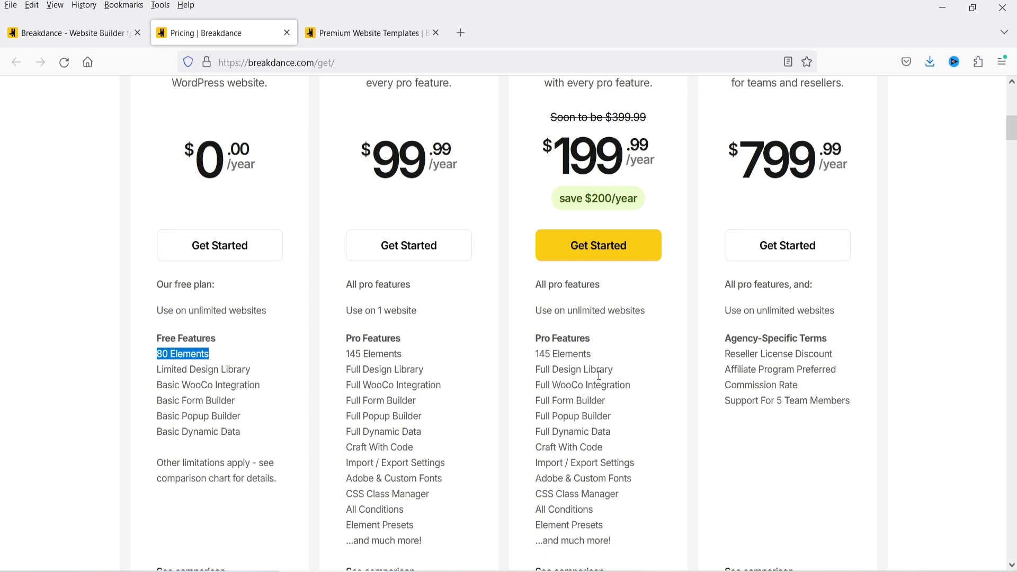
scroll(599, 376, up, 4)
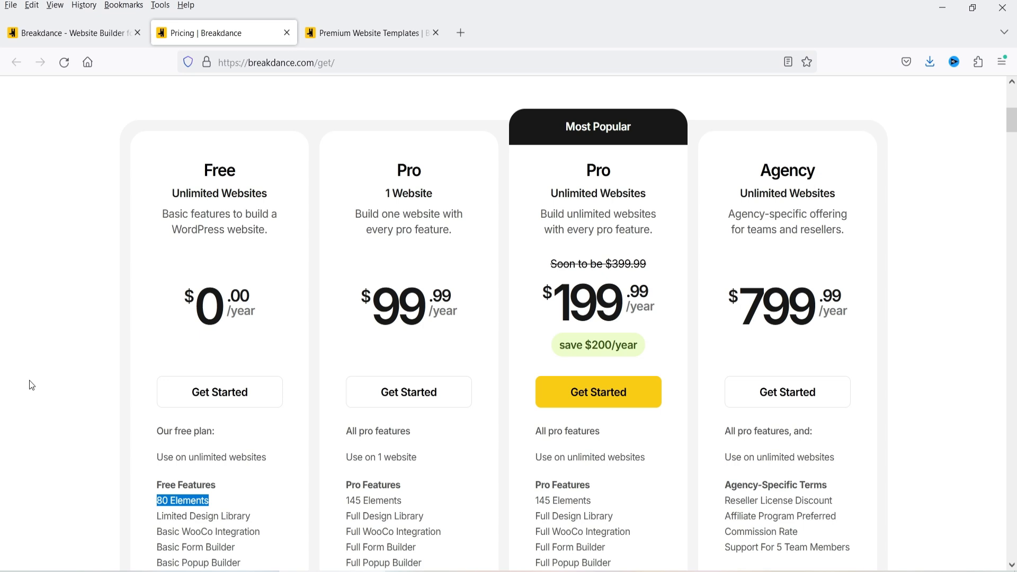
scroll(32, 386, up, 5)
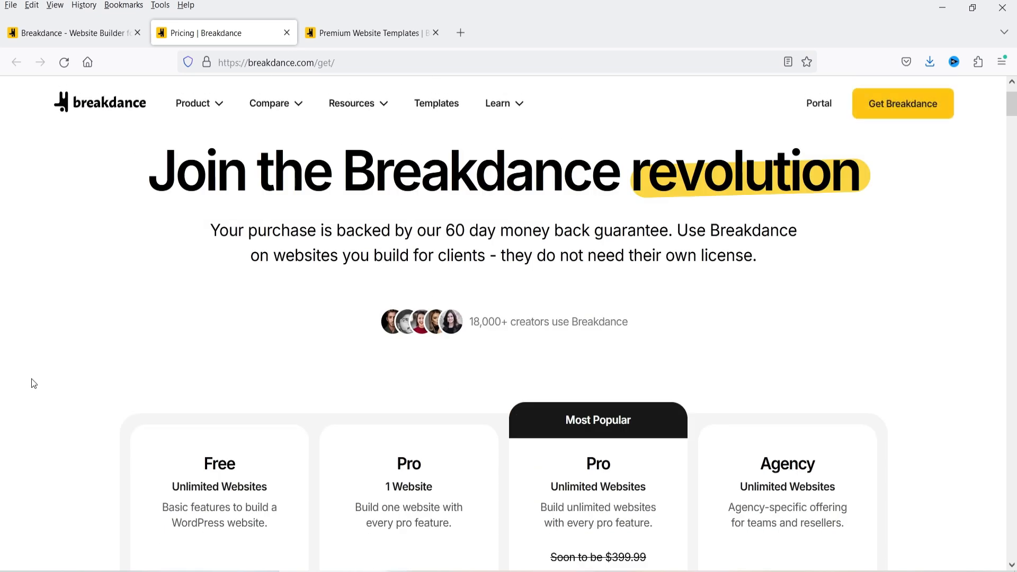
drag(445, 232, 664, 232)
click(445, 283)
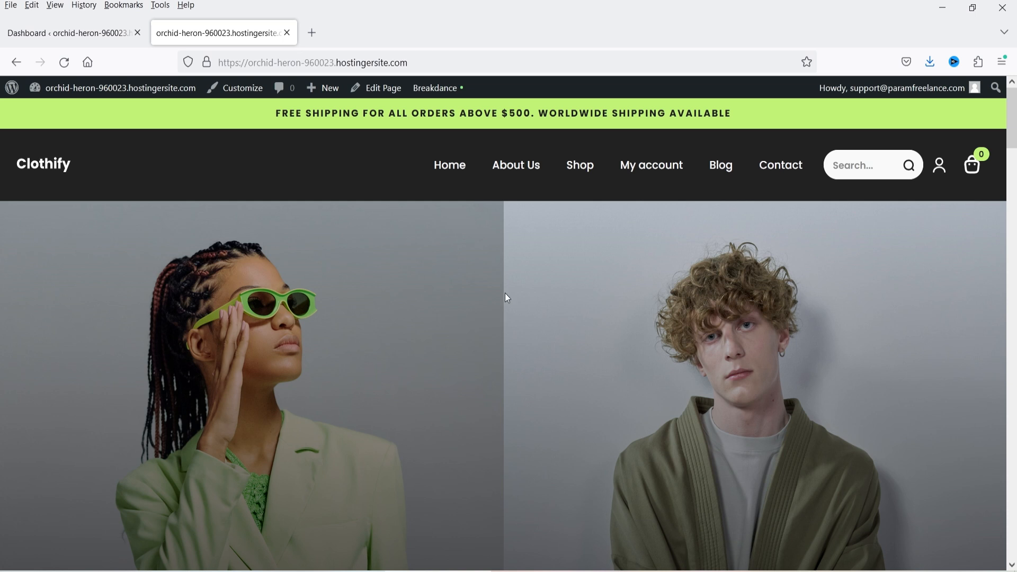
Check the installed plugins in the WordPress dashboard and open the Breakdance settings.
click(69, 33)
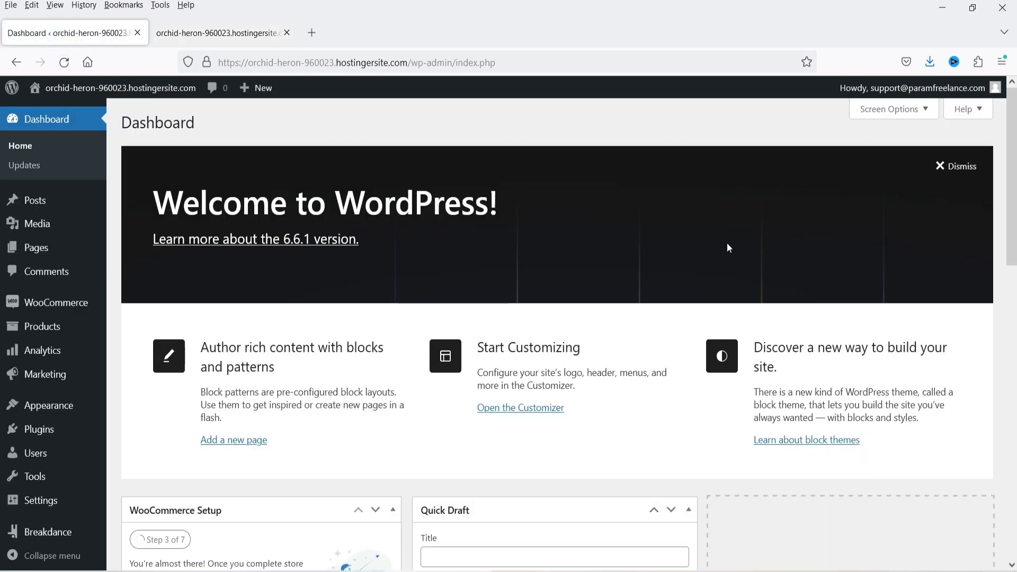
click(40, 429)
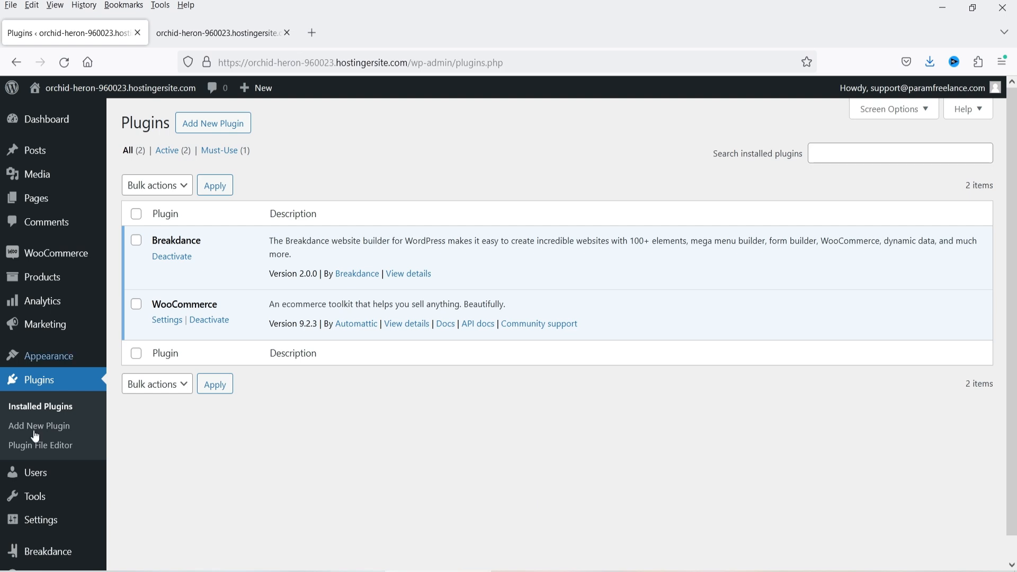
mouse_move(47, 551)
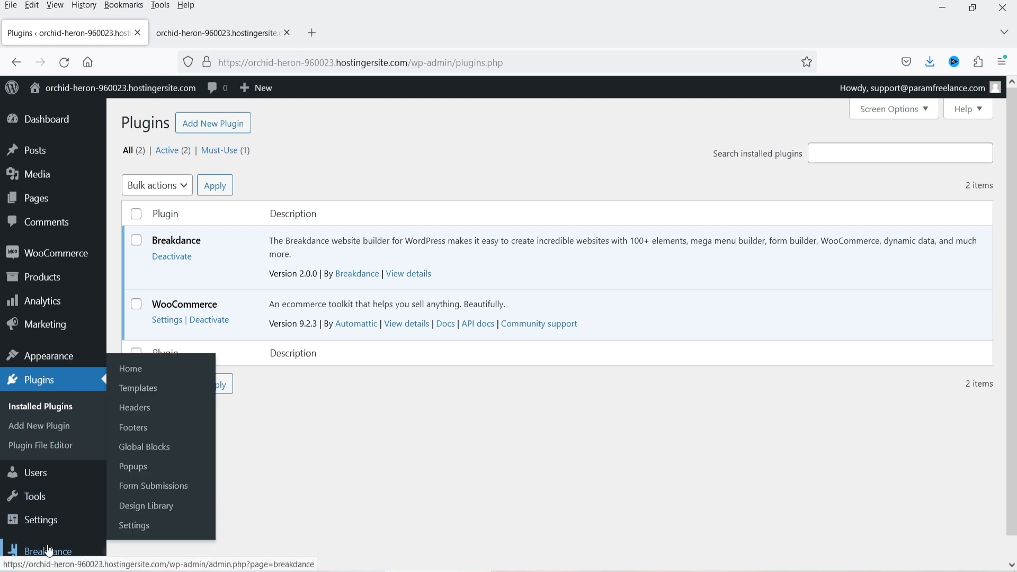
click(47, 551)
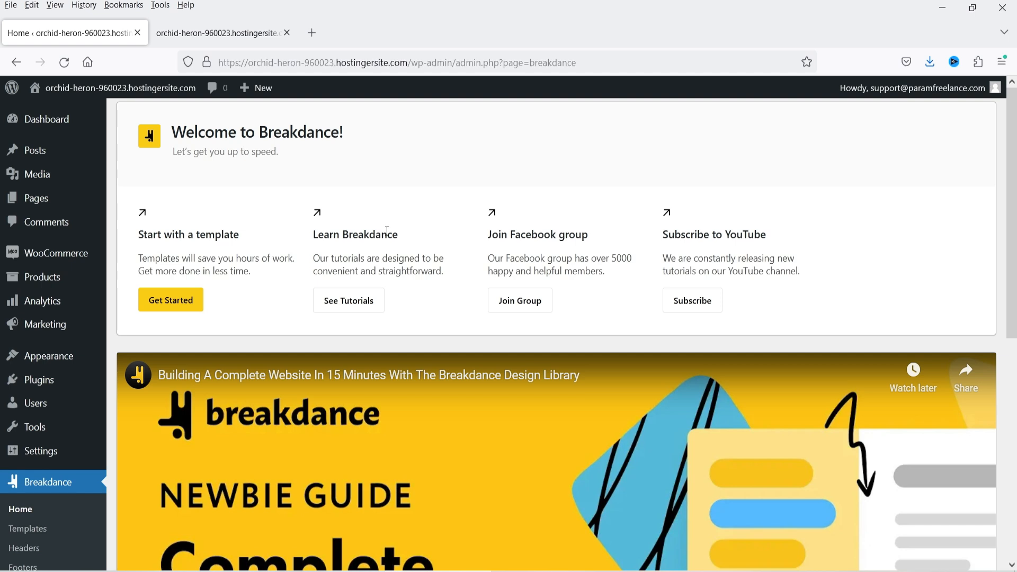
scroll(388, 231, down, 5)
click(25, 528)
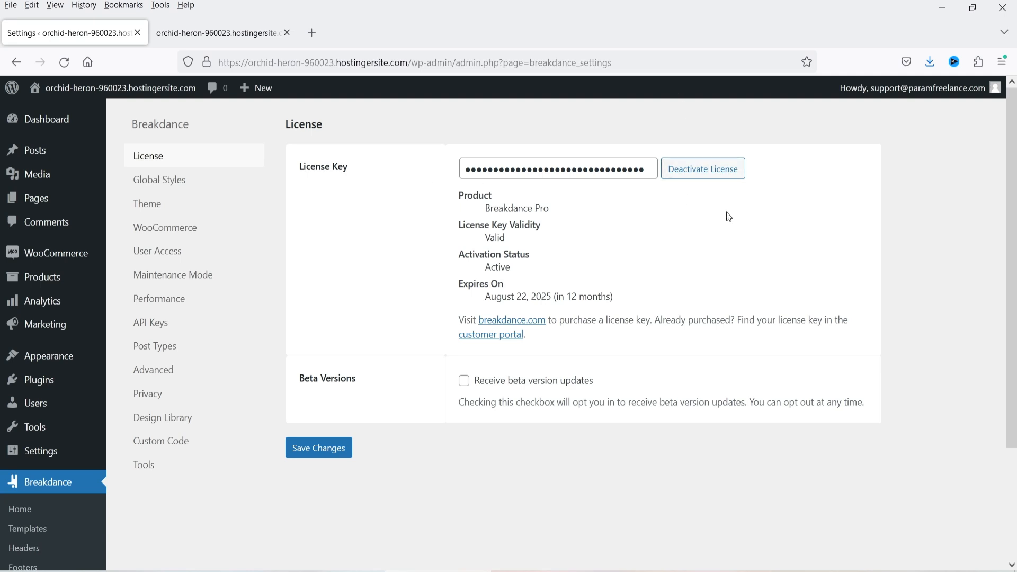
Review Breakdance's Theme and WooCommerce settings, declining the browser's offer to save the password.
click(143, 205)
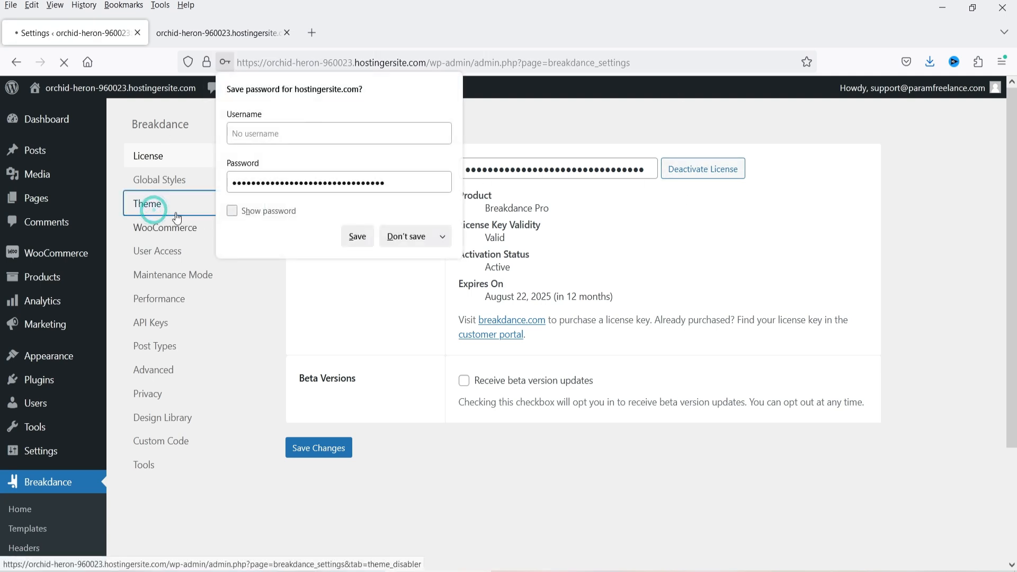
click(403, 244)
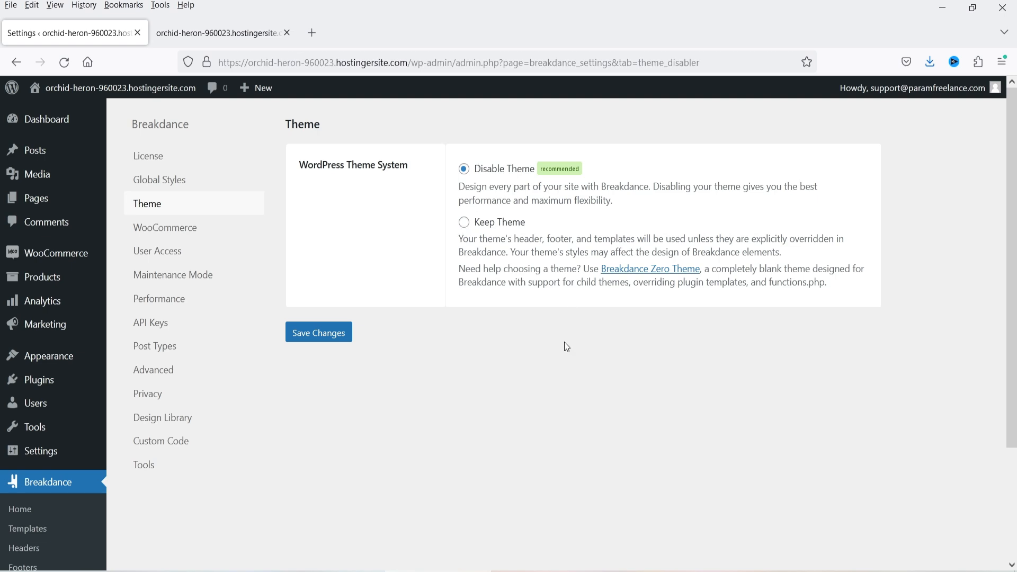
click(205, 229)
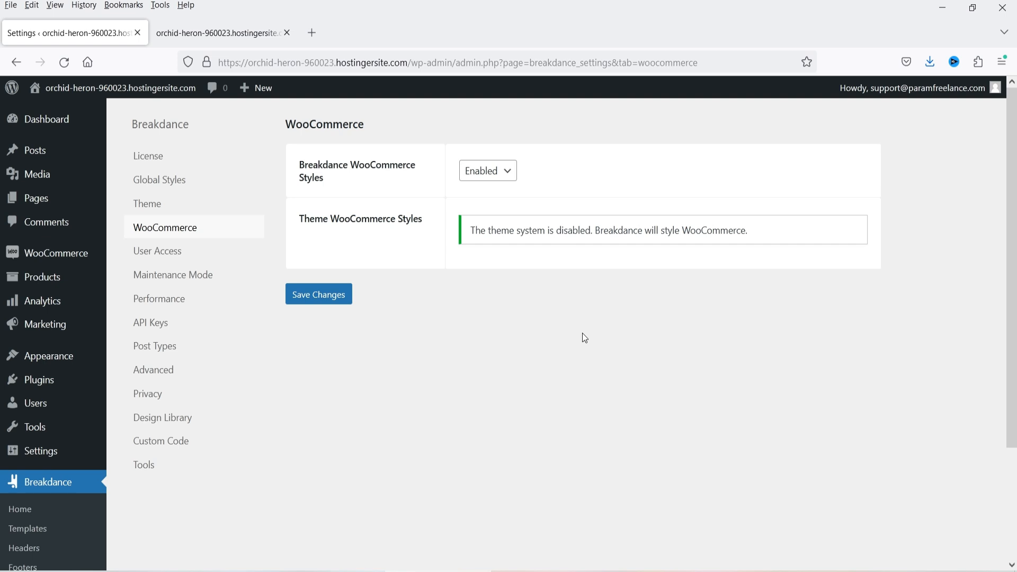
Inspect the access options available for the Editor role in Breakdance's User Access settings.
click(156, 253)
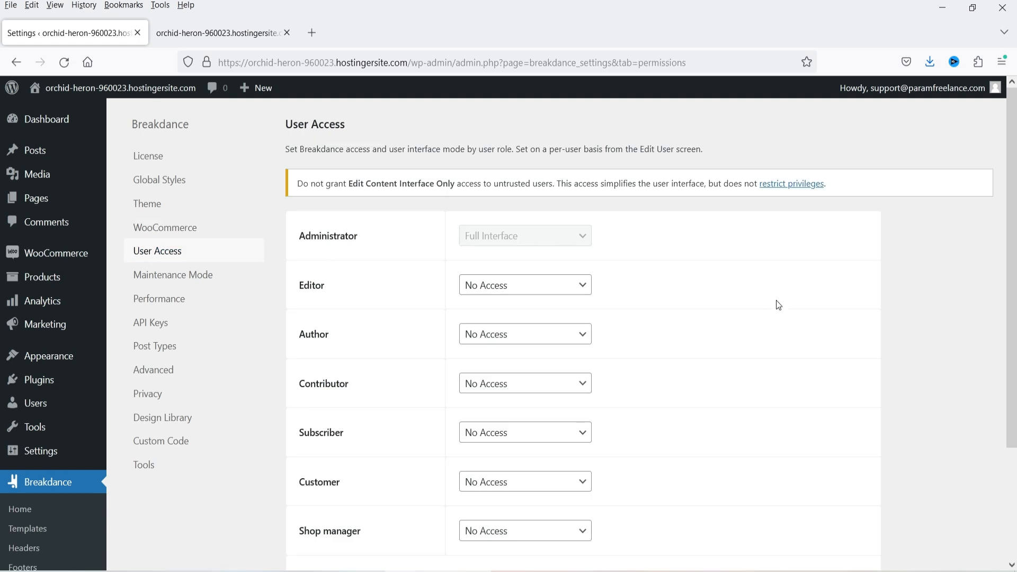
click(554, 286)
click(553, 286)
Examine the available modes and page choices in Breakdance's Maintenance Mode settings without changing them.
click(172, 275)
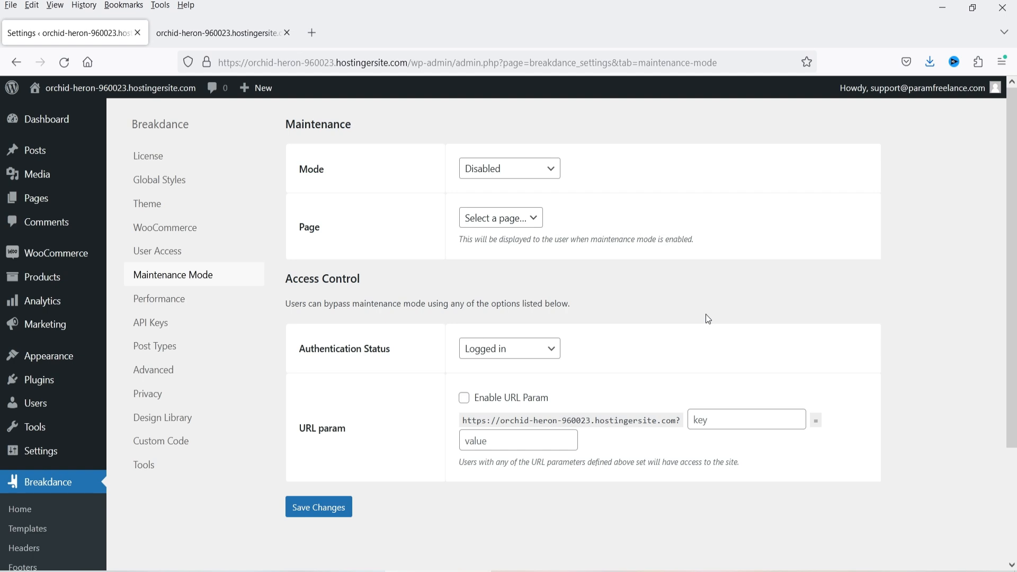
click(530, 168)
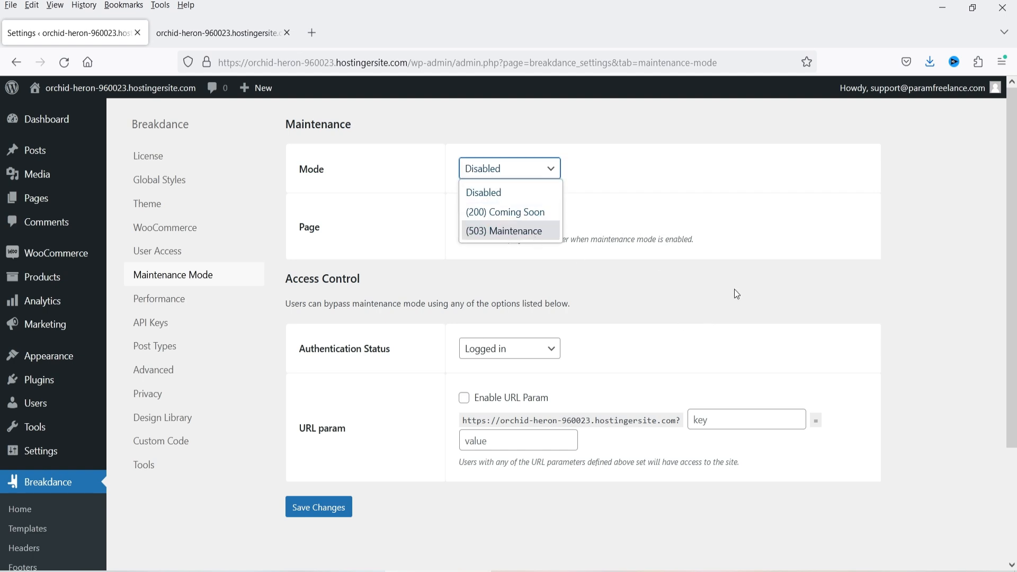
click(848, 288)
click(498, 218)
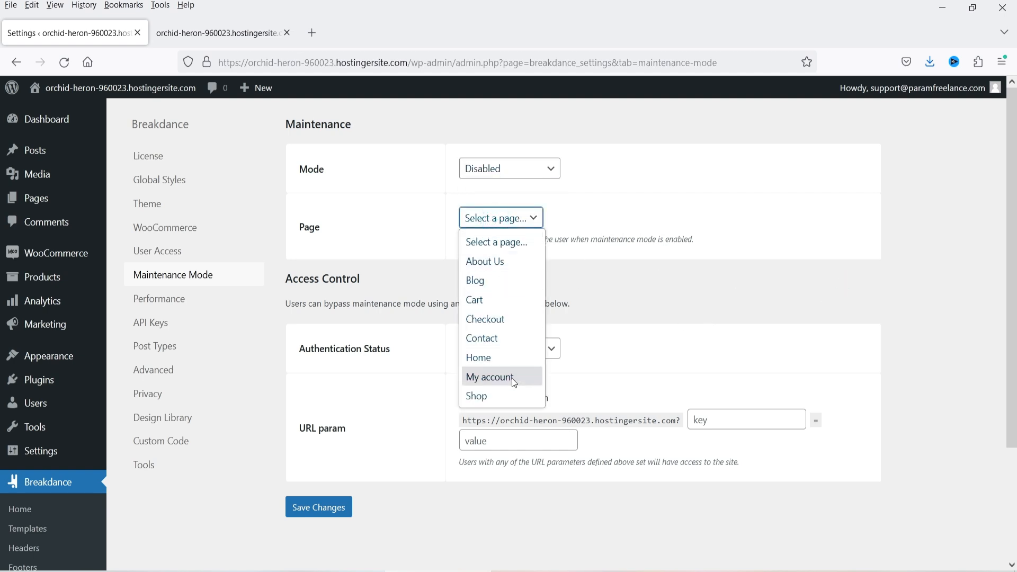
click(910, 247)
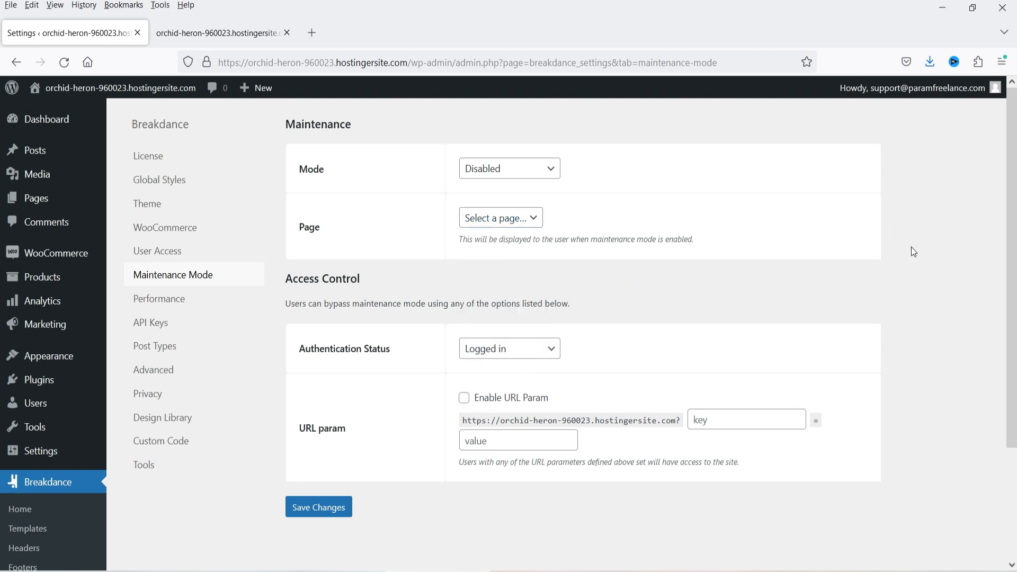
In the Performance settings, enable removing Gutenberg Blocks CSS and disabling emoji JavaScript and admin icons for logged out users.
click(177, 301)
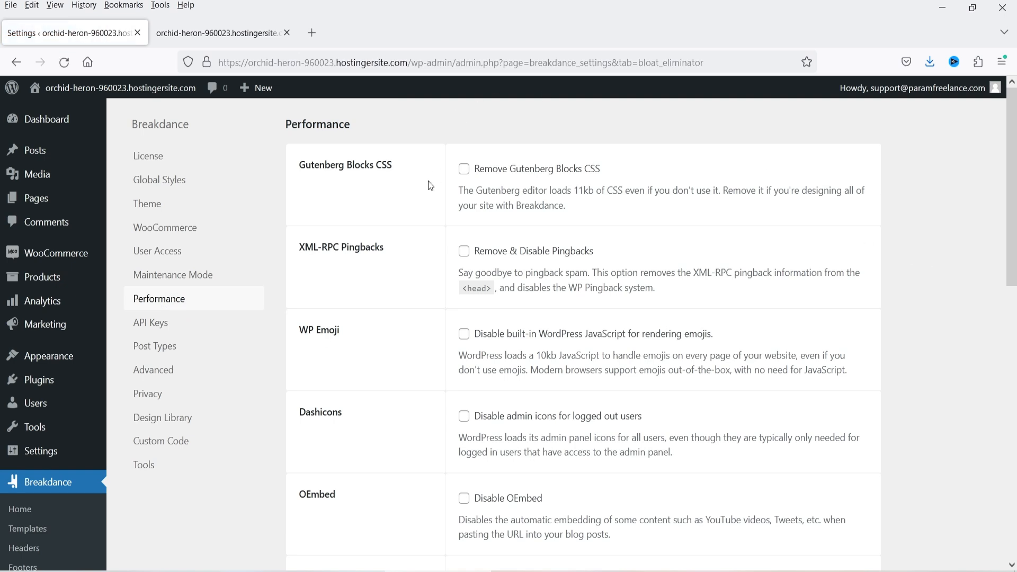
click(464, 169)
click(464, 334)
scroll(950, 296, down, 3)
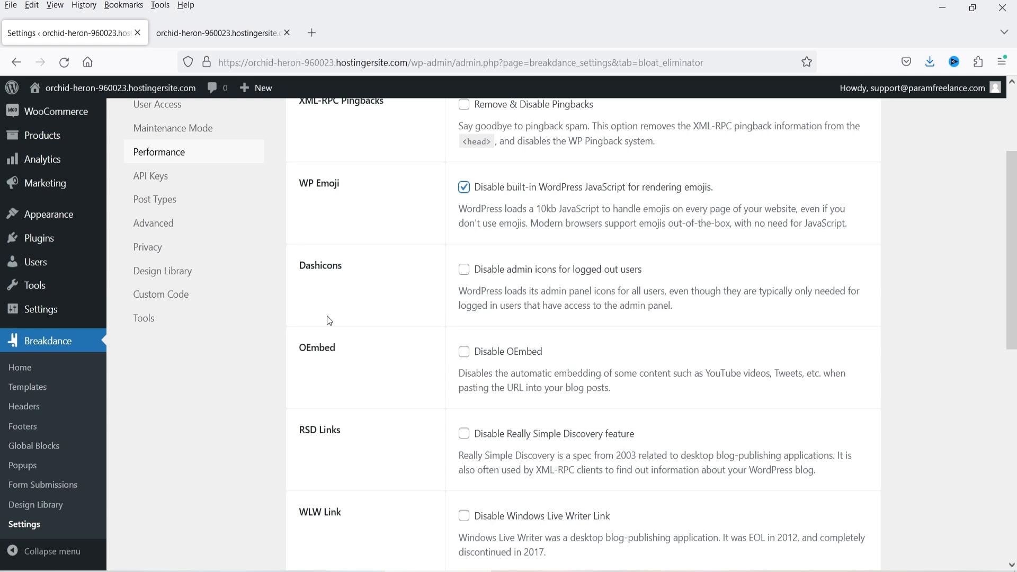
click(464, 270)
scroll(901, 383, down, 2)
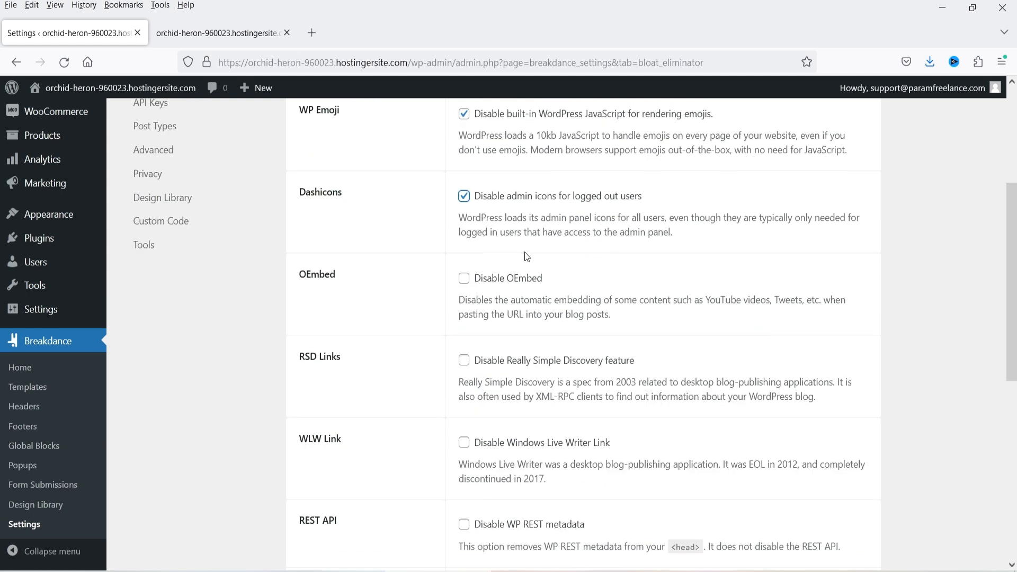
scroll(919, 337, up, 4)
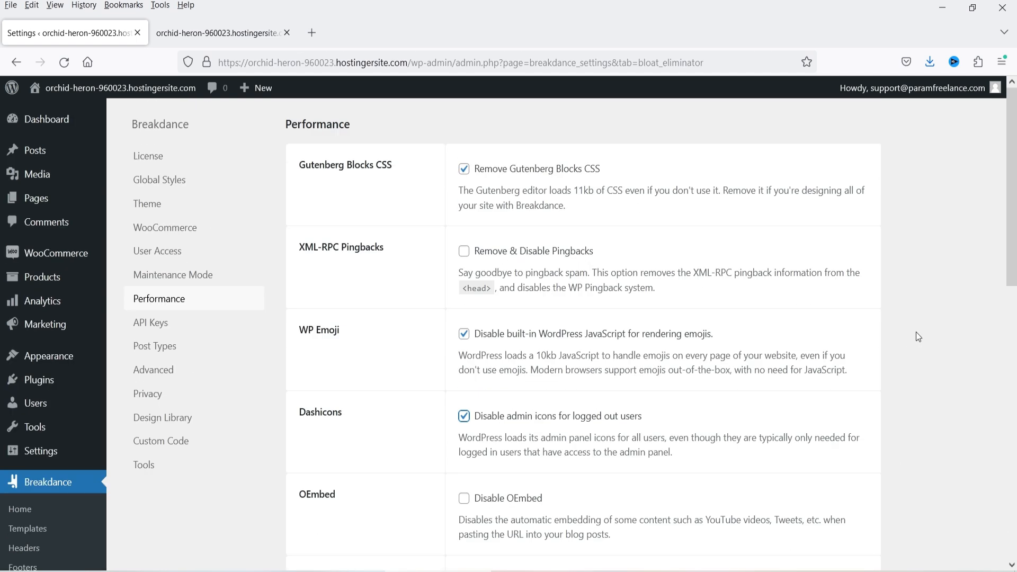
Look through the integration fields in Breakdance's API Keys settings.
click(159, 323)
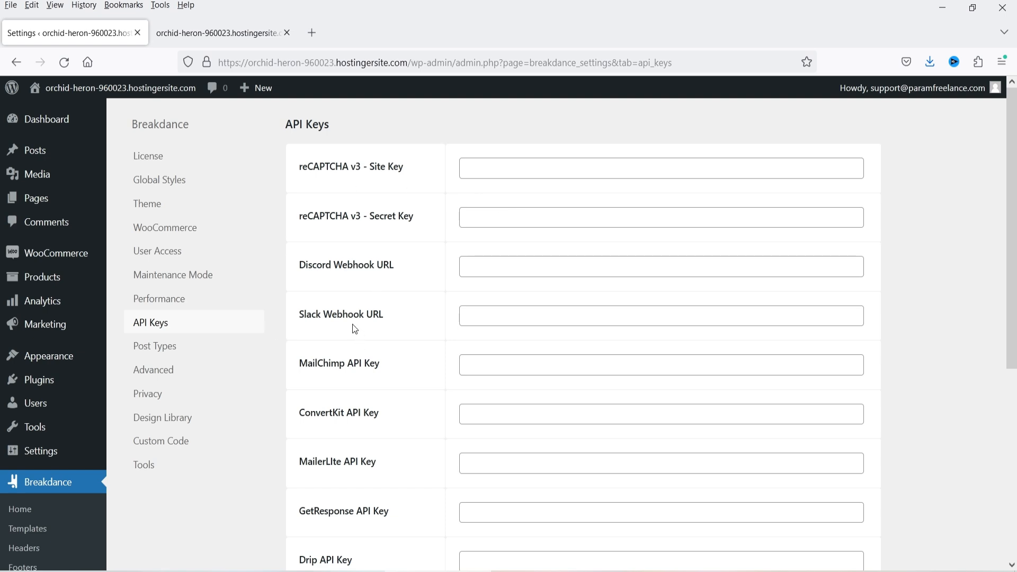
scroll(454, 334, down, 3)
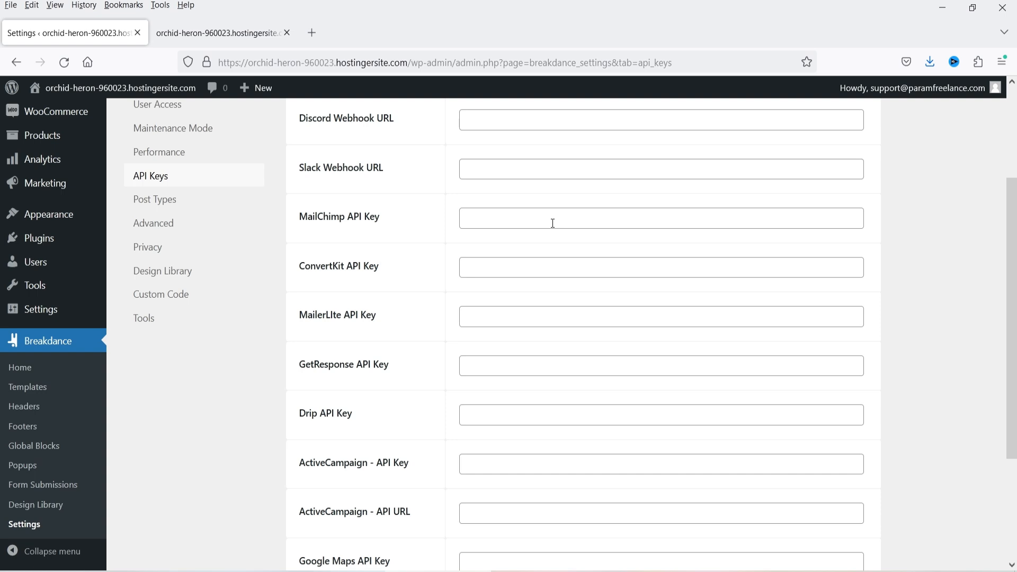
scroll(393, 293, down, 3)
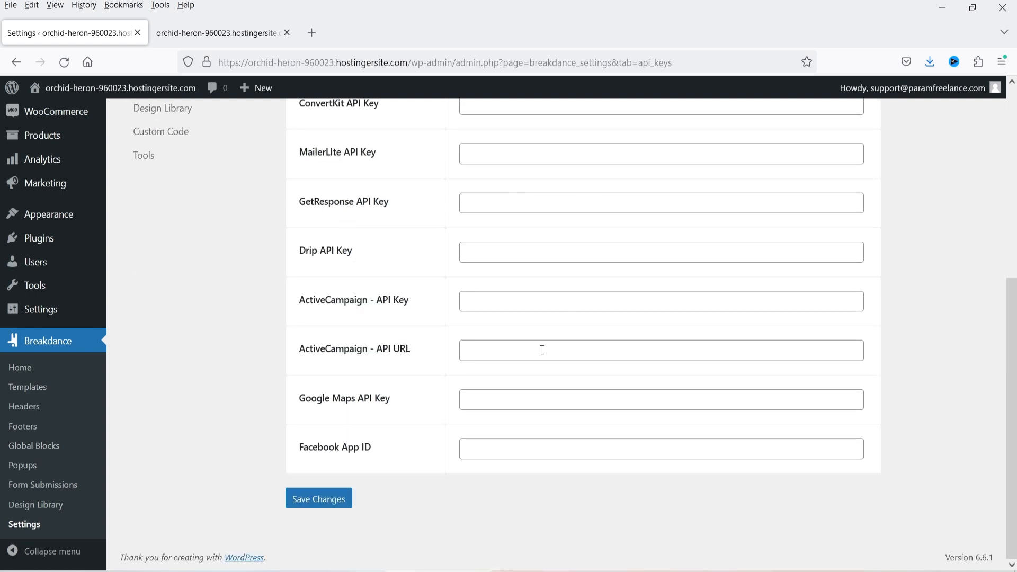
scroll(663, 277, up, 5)
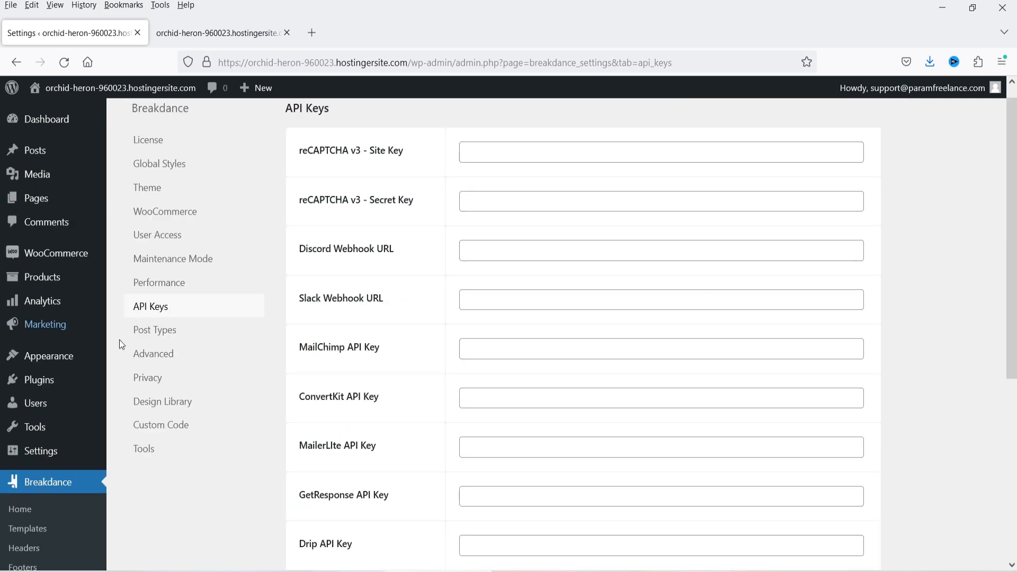
Enable Breakdance editing for All Public & Allowed Post Types, including Post and Page, and save the change.
click(145, 331)
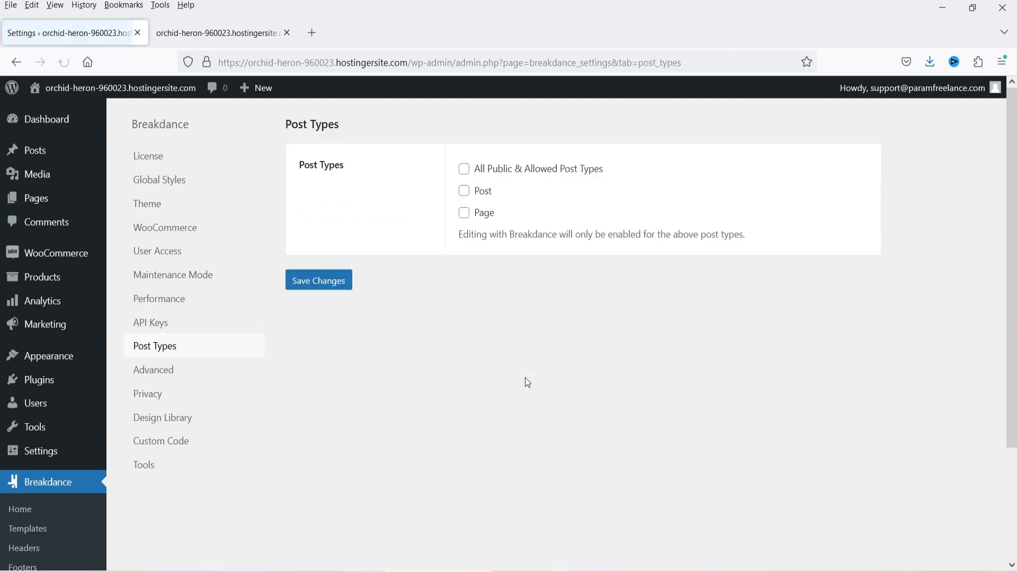
click(465, 192)
click(464, 213)
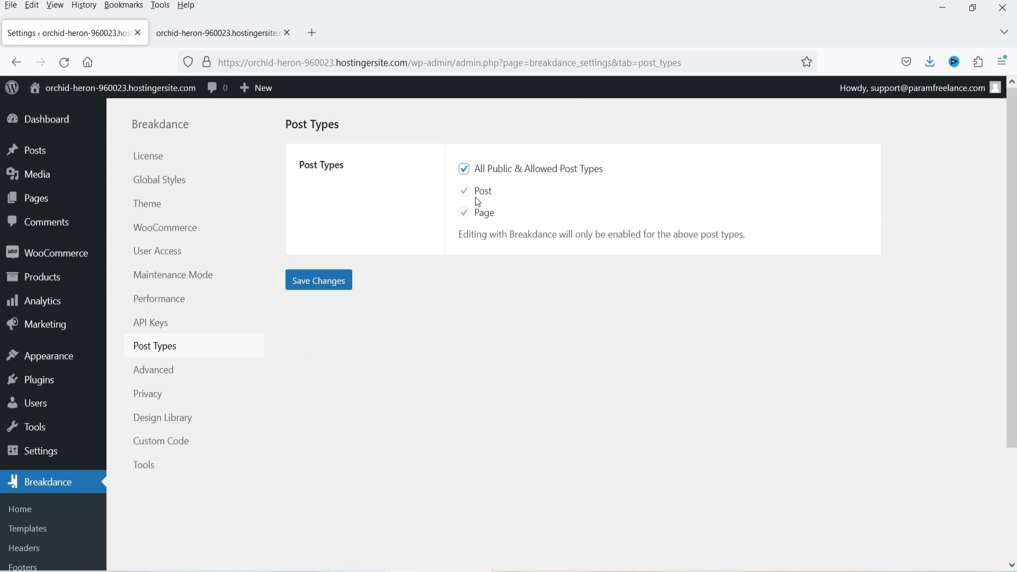
click(335, 284)
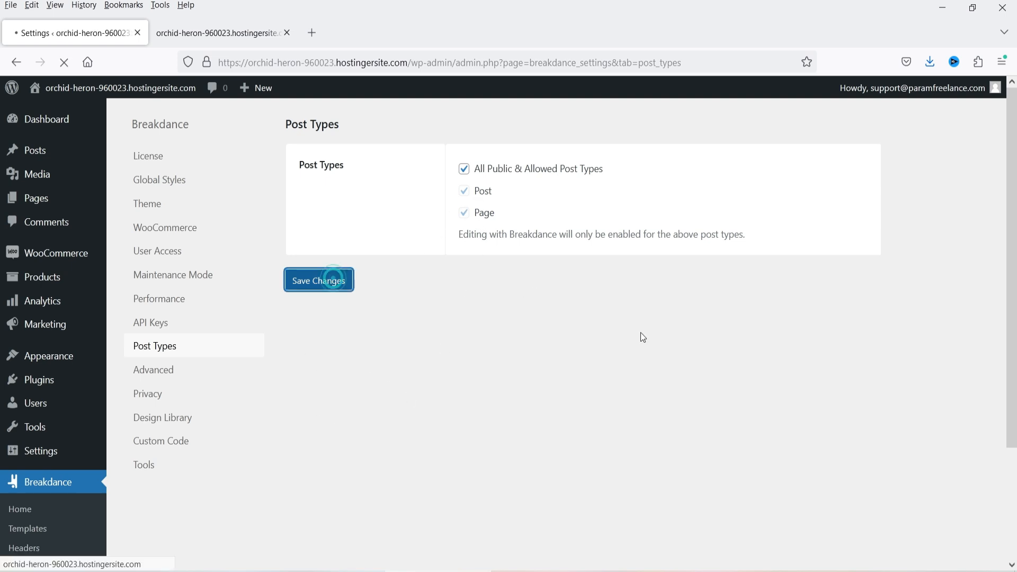
Look through Breakdance's Advanced settings, including SVG uploads, content filters, the performance debugger and revision limits.
click(151, 370)
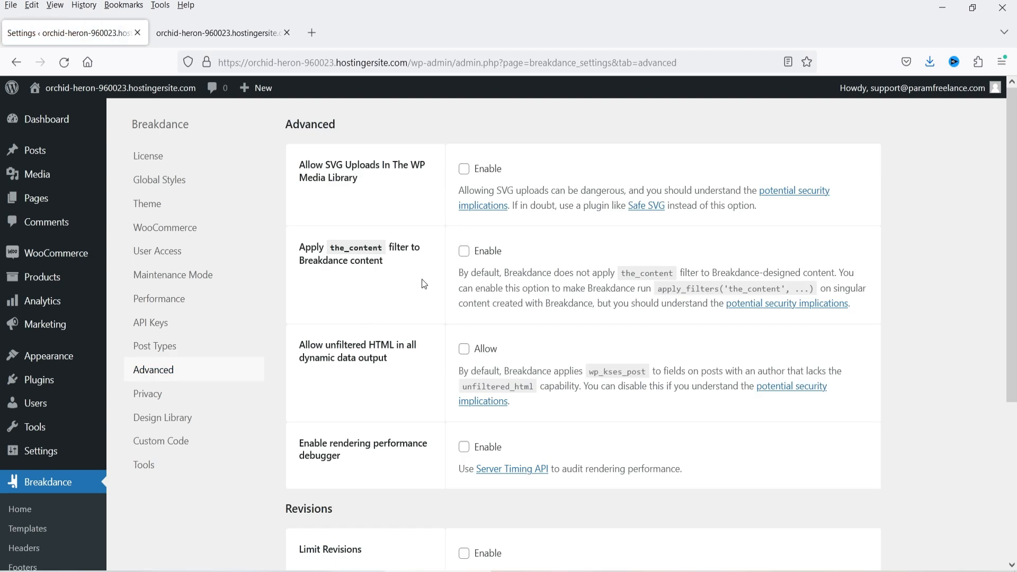
scroll(335, 369, down, 3)
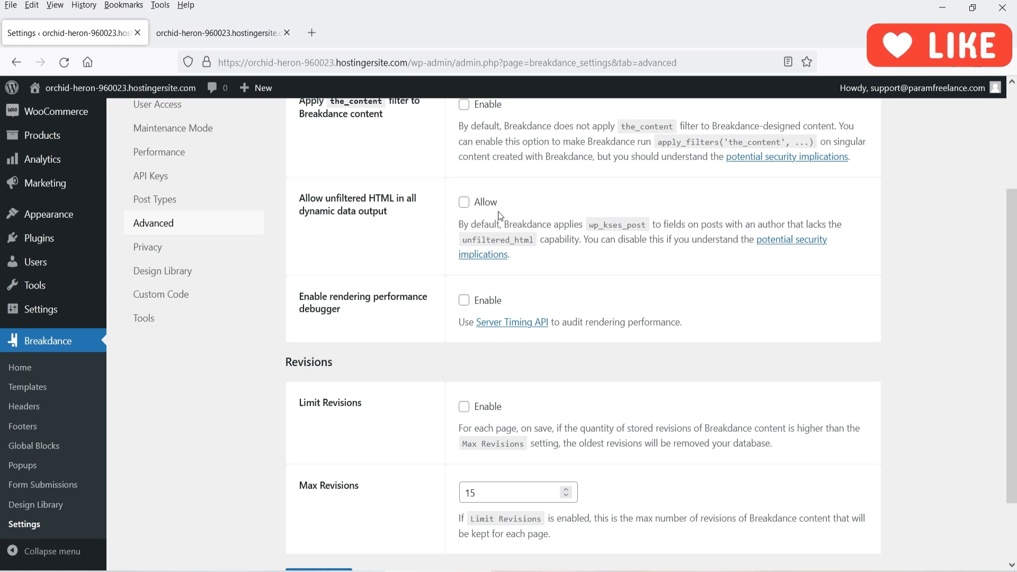
scroll(472, 306, down, 2)
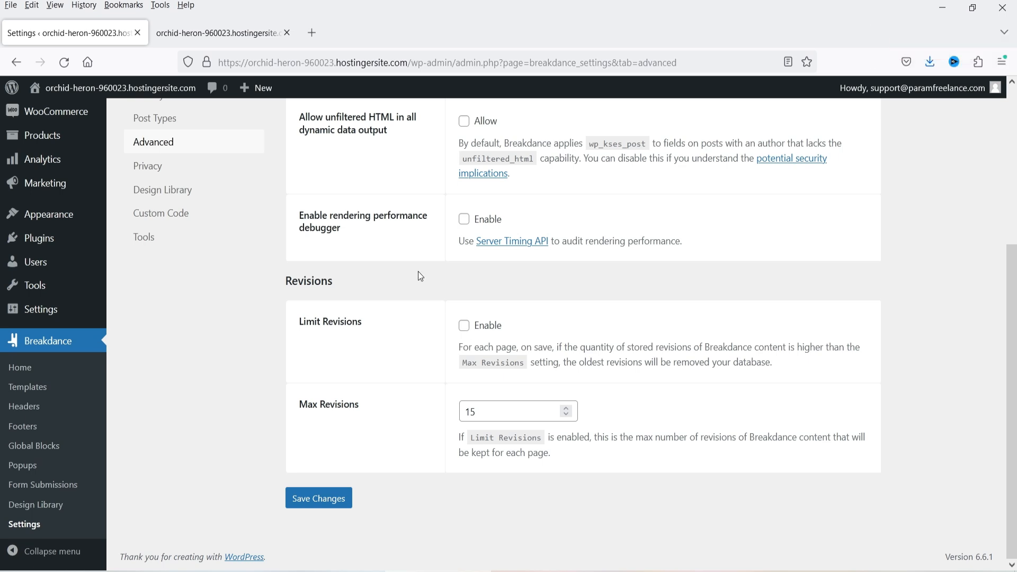
Look over Breakdance's Privacy, Design Library and Custom Code settings without changing them.
click(176, 166)
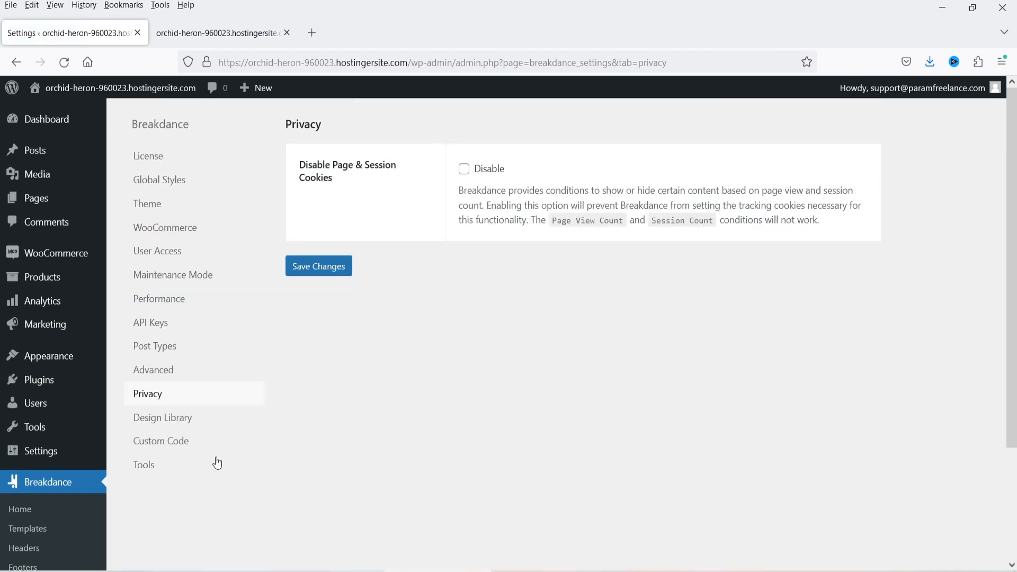
click(170, 423)
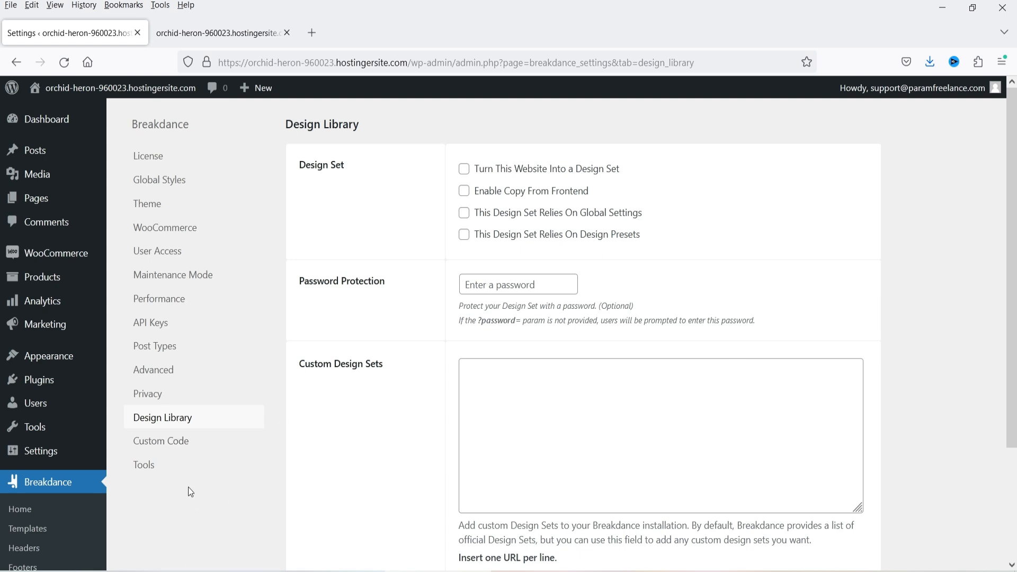
click(176, 444)
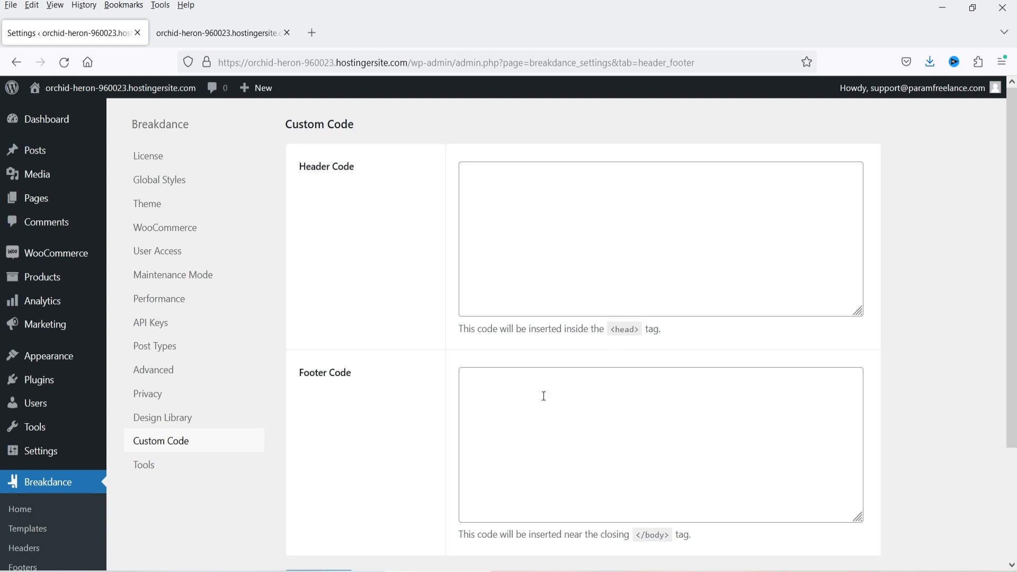
Review the maintenance options in Breakdance's Tools settings, from Migrate Meta and the resets to exporting and importing settings.
click(159, 466)
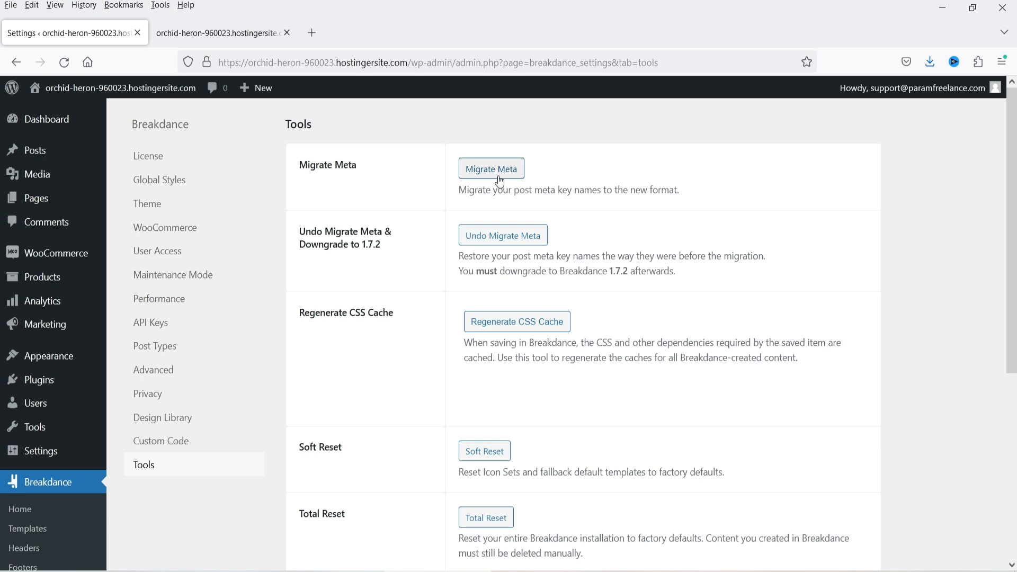
scroll(741, 234, down, 3)
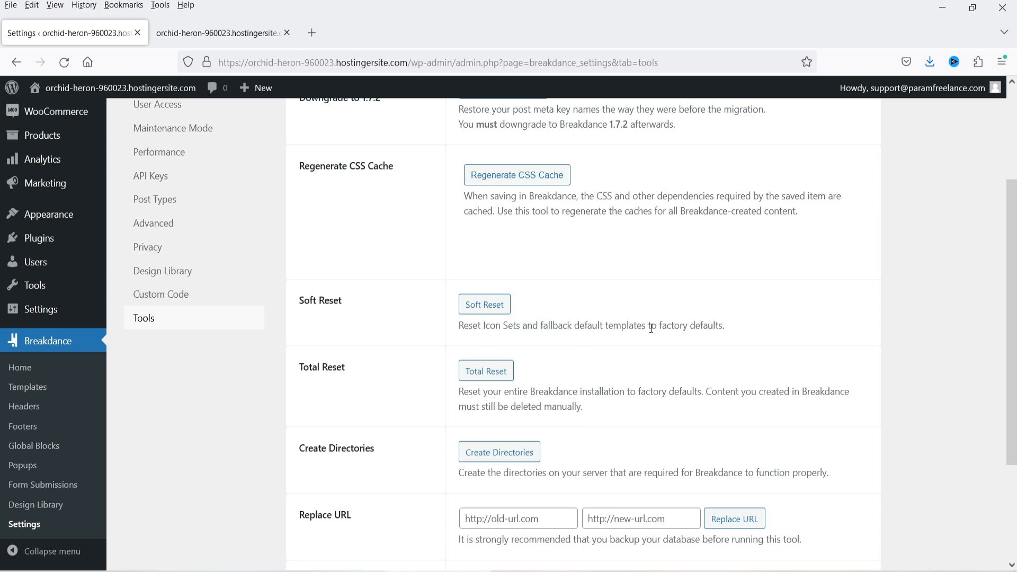
drag(742, 329, 397, 343)
click(367, 398)
scroll(364, 289, down, 3)
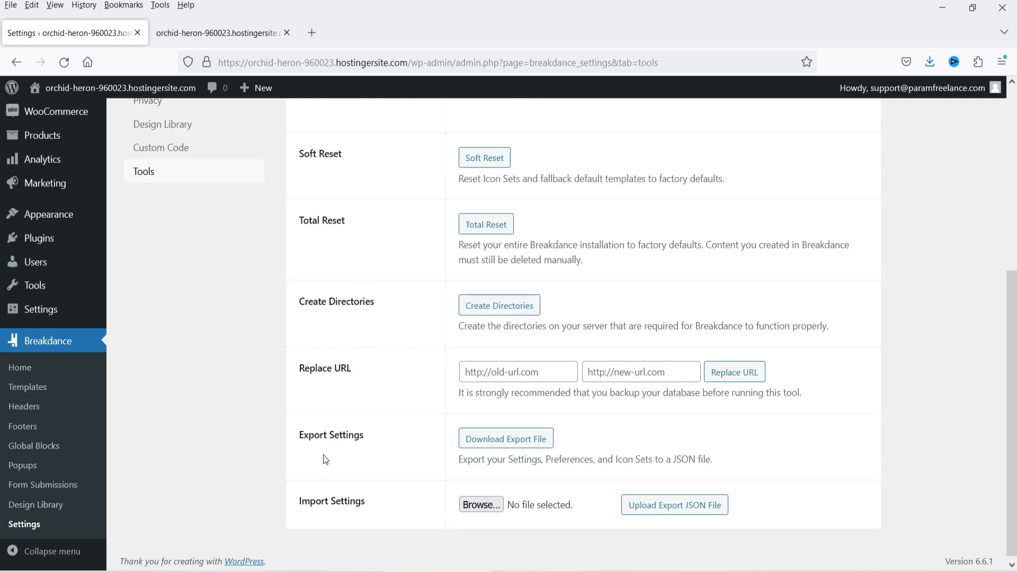
scroll(404, 438, up, 5)
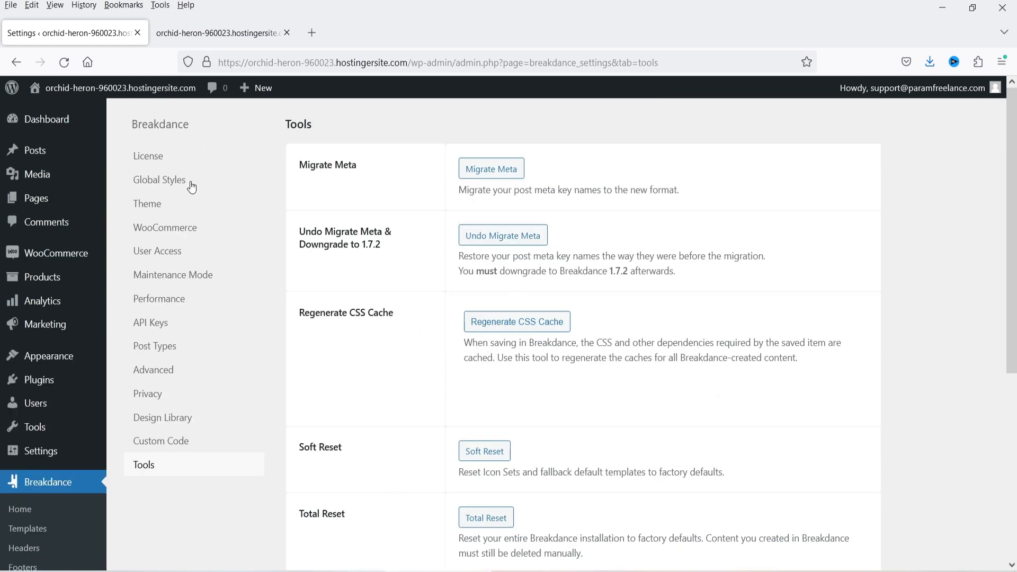
scroll(890, 217, down, 3)
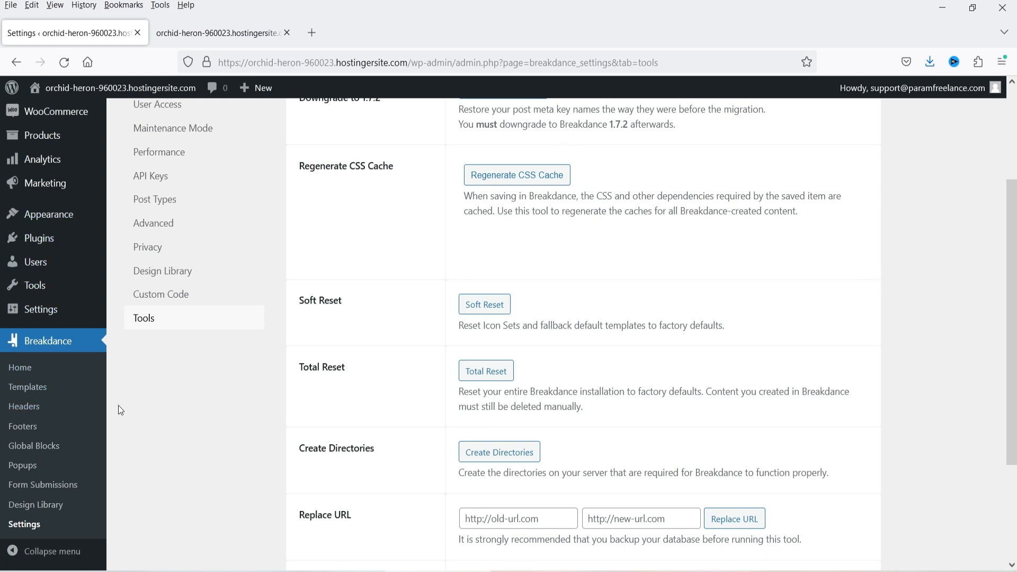
Open Breakdance's Headers list and check the header on the live Clothify storefront for reference.
click(24, 407)
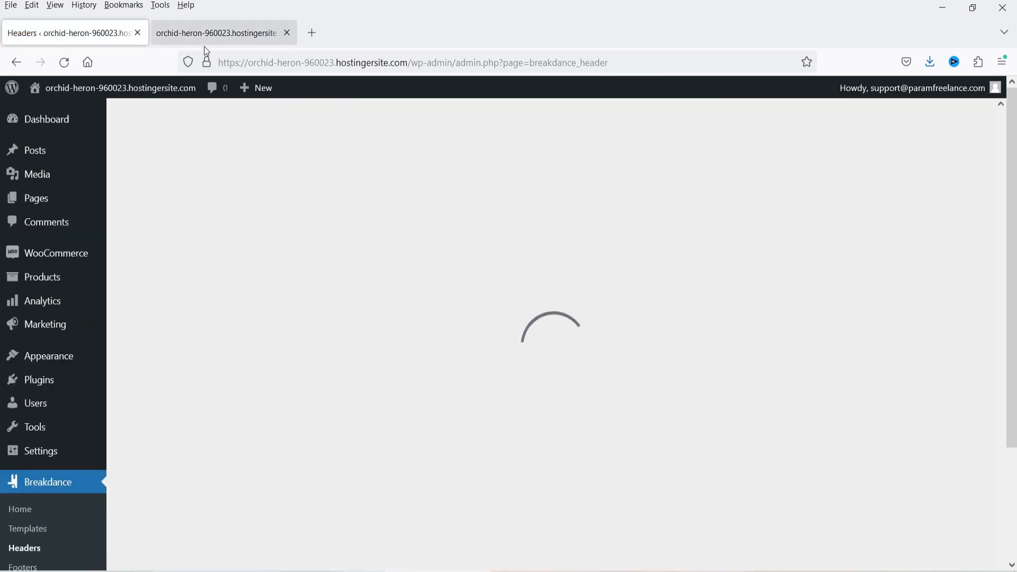
click(210, 43)
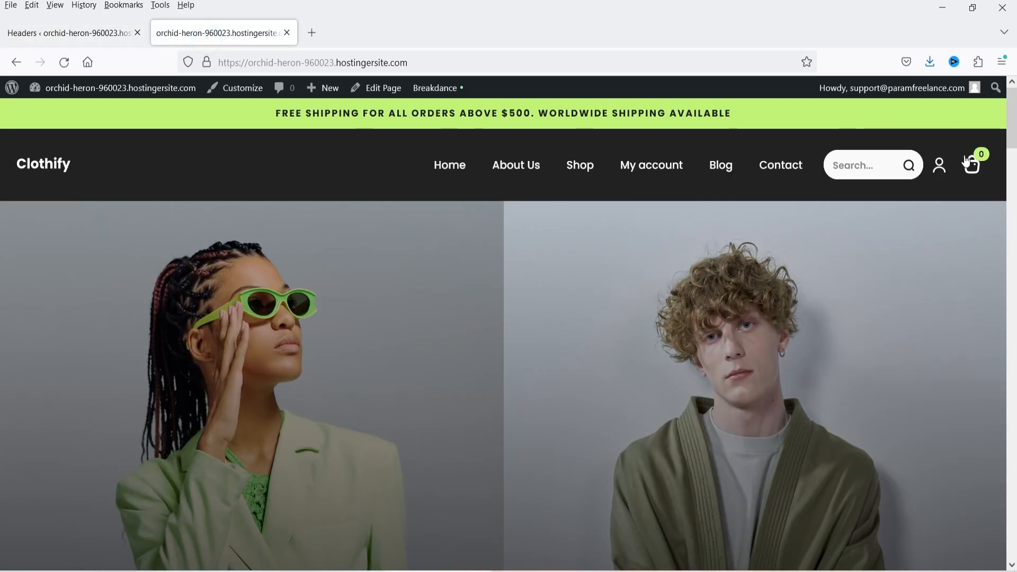
click(69, 34)
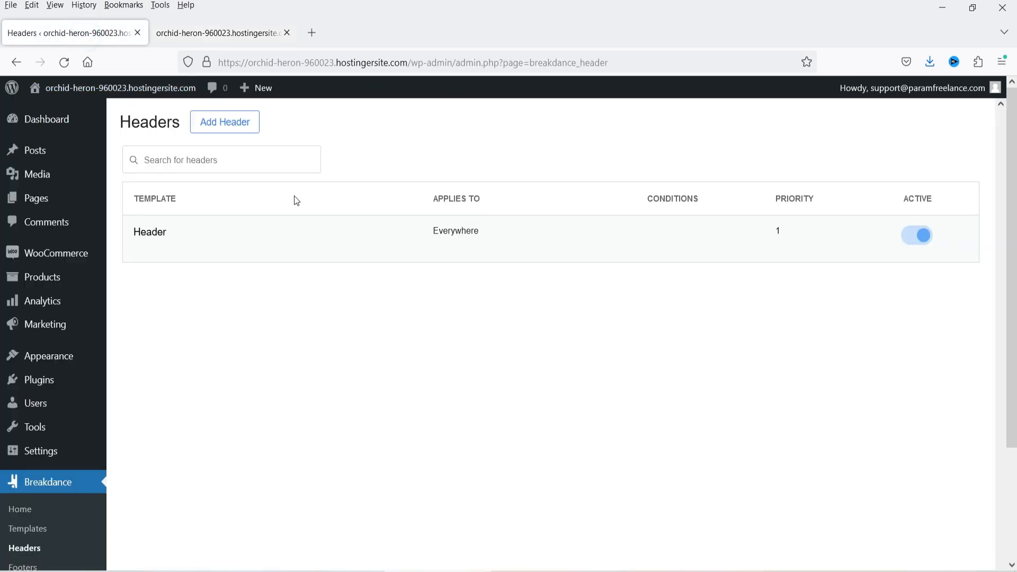
Start adding a new header with the title "Demo header".
click(228, 125)
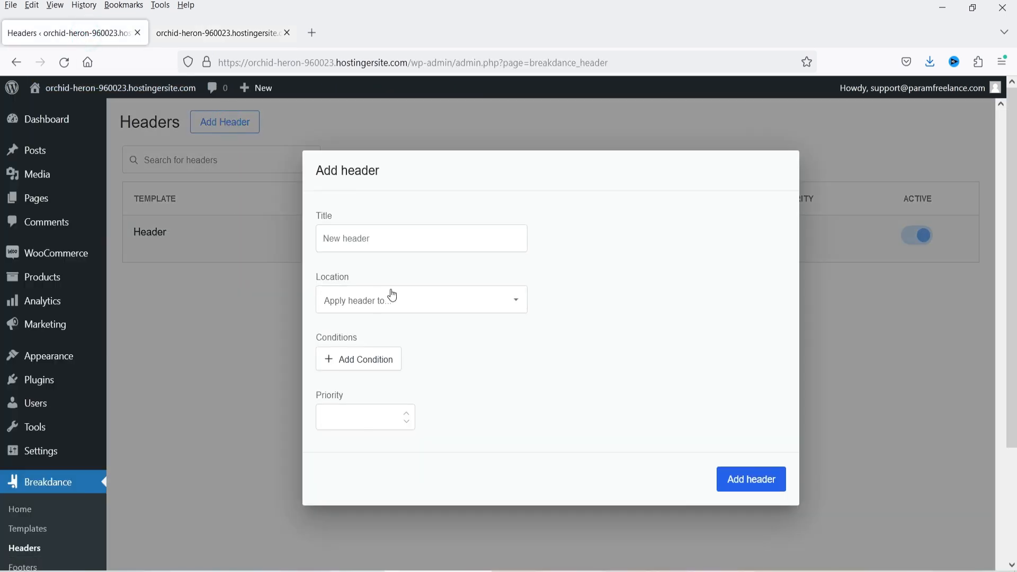
text(Dem)
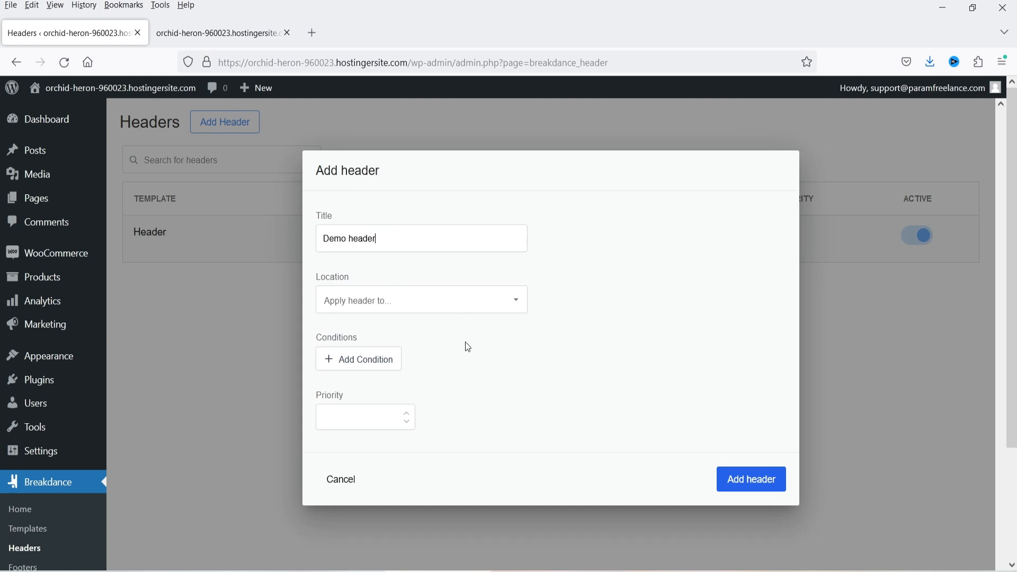
text(o header)
Examine the condition types offered for the new header, leaving it without any condition.
click(359, 354)
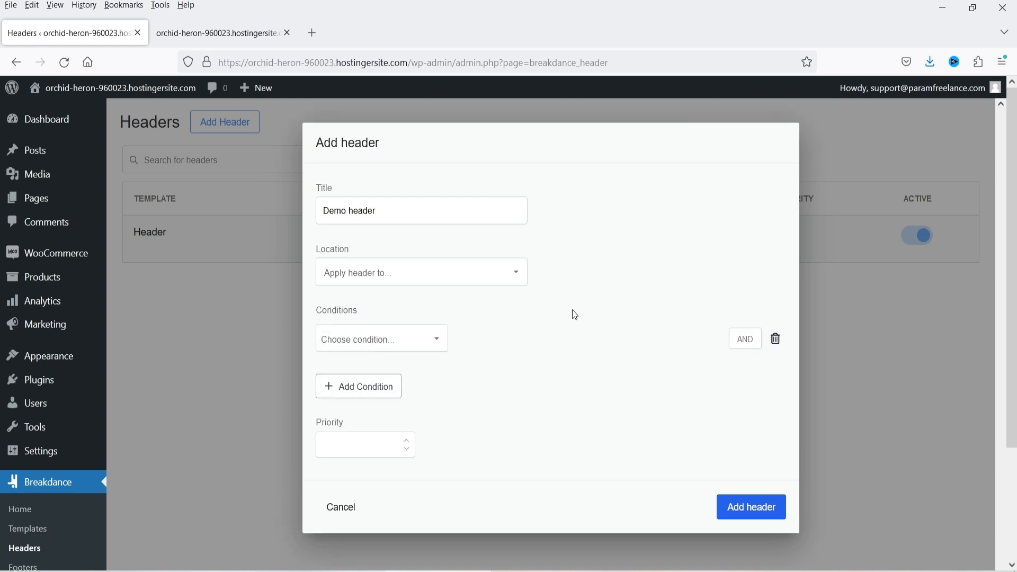
click(426, 341)
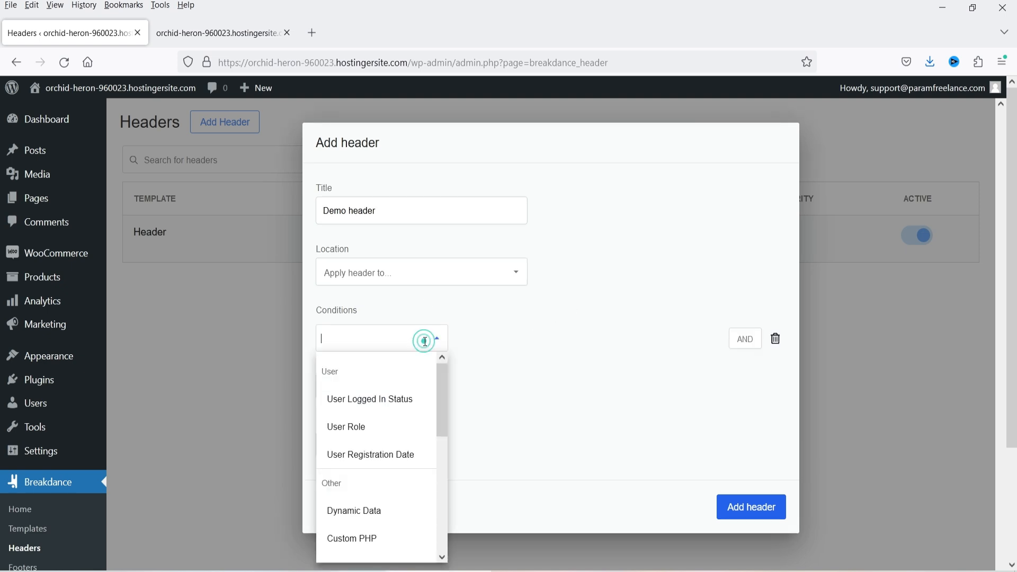
drag(442, 399, 442, 501)
scroll(443, 503, down, 3)
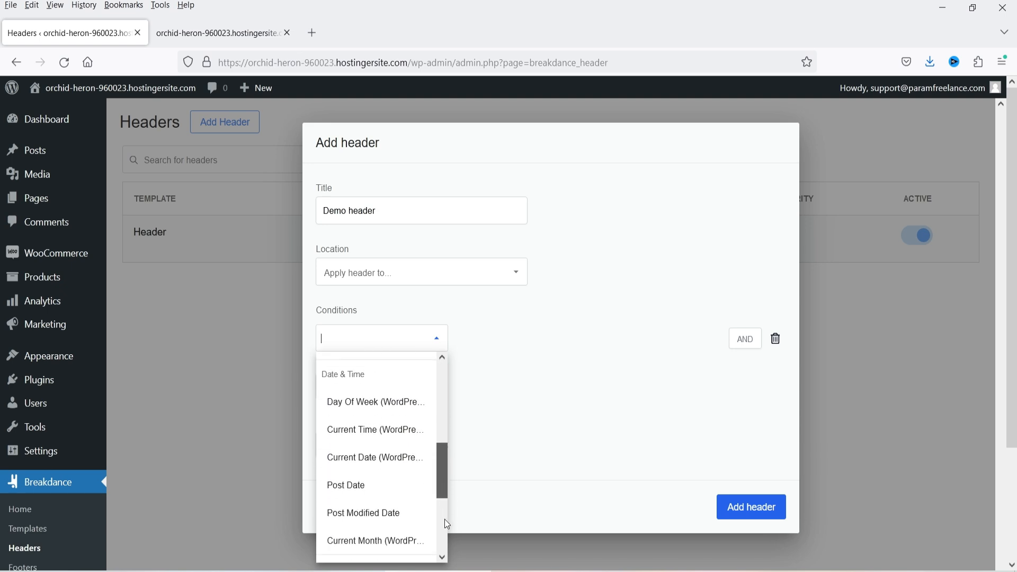
drag(449, 498, 459, 441)
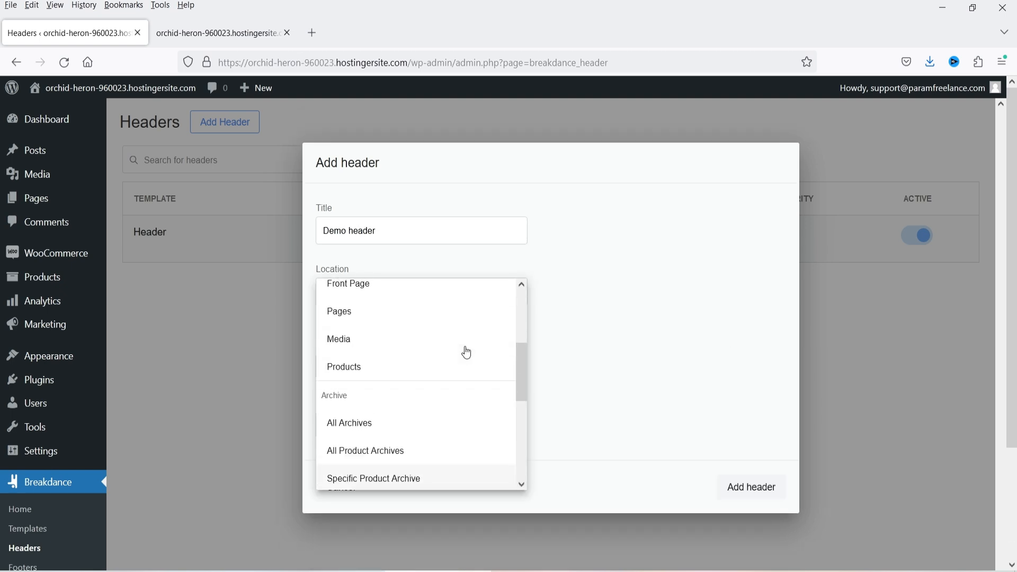
Set the new header's location to All Product Archives and add the header.
scroll(454, 351, down, 3)
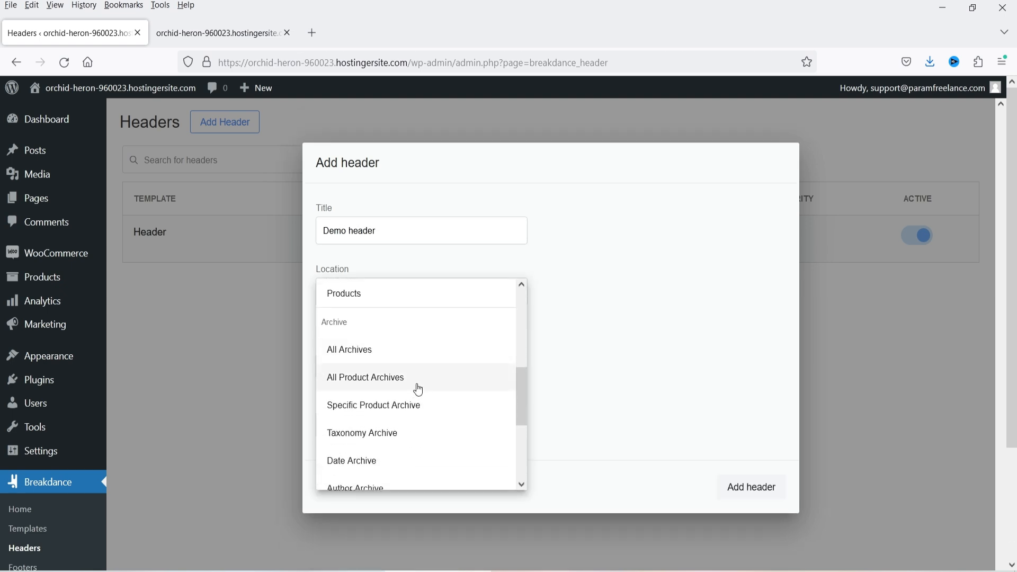
click(418, 378)
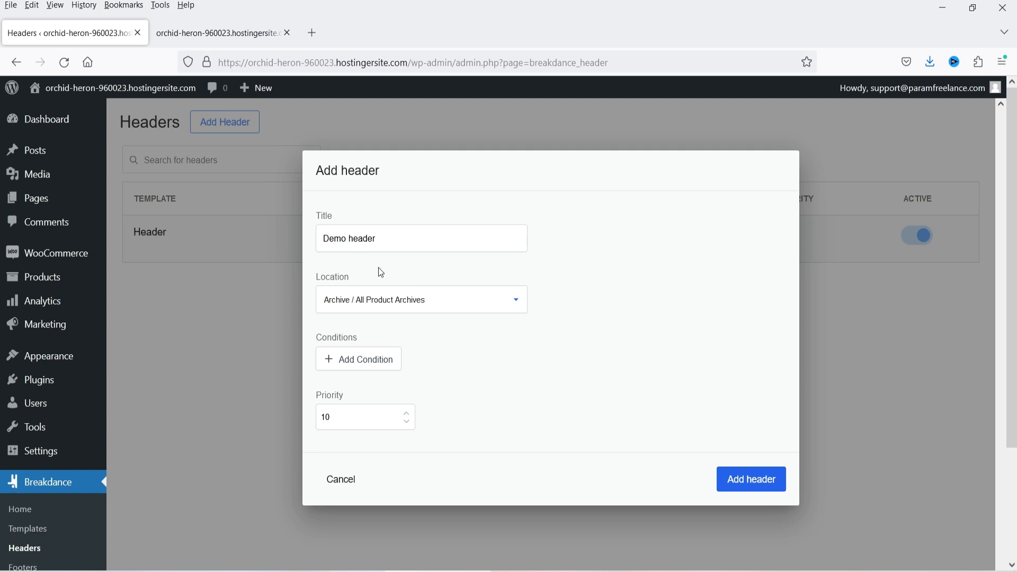
click(751, 483)
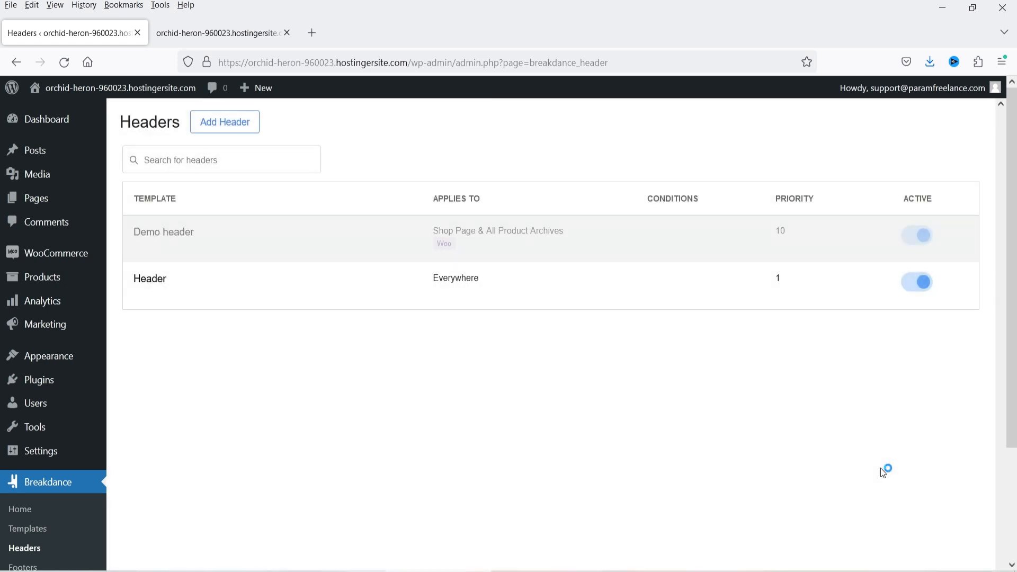
Open "Demo header" for editing in the Breakdance builder in a separate browser tab.
mouse_move(177, 237)
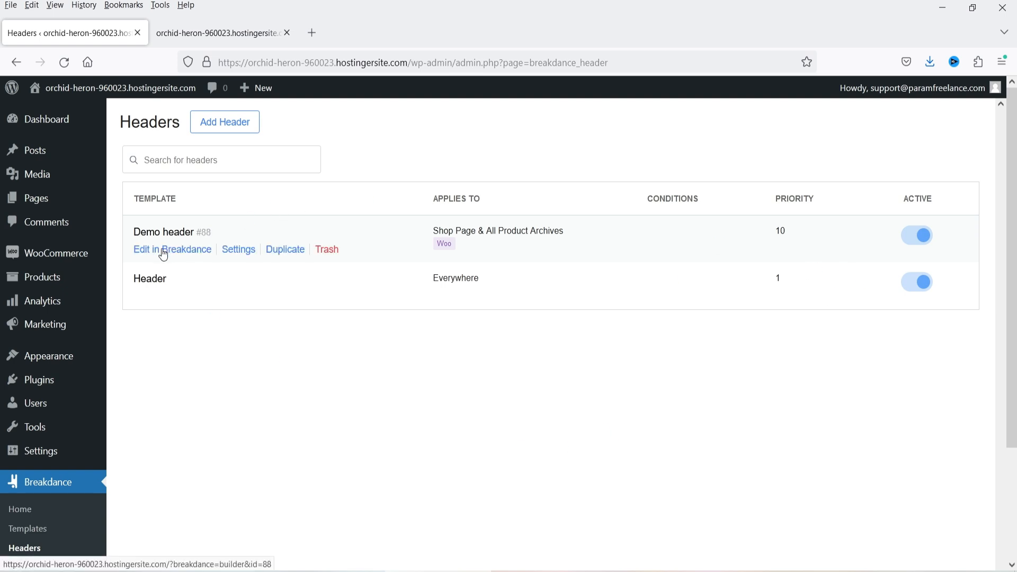
right_click(171, 249)
click(190, 259)
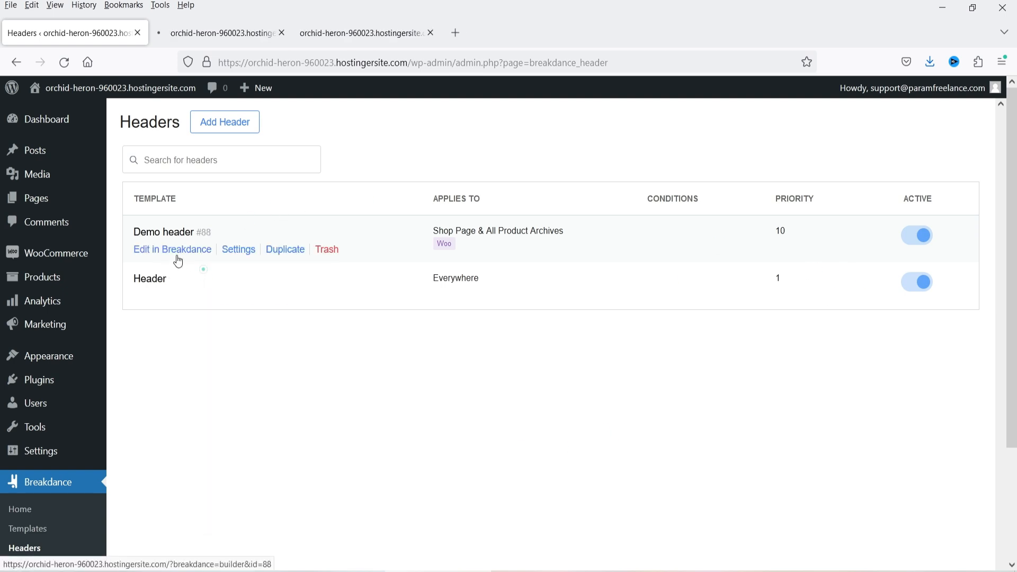
click(228, 31)
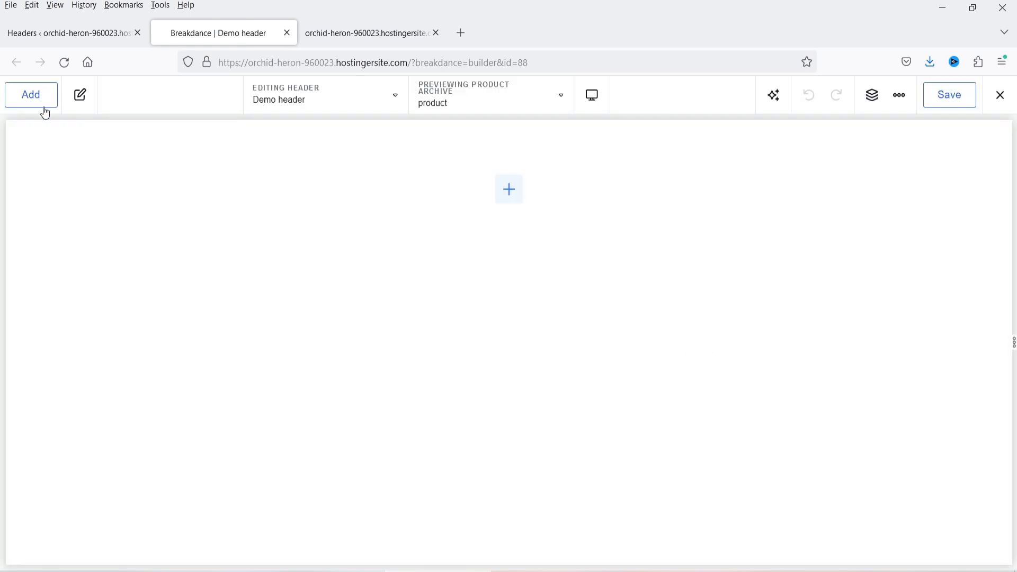
Open the builder's element picker and browse the library's Clothify pages and the other available design sets.
click(518, 189)
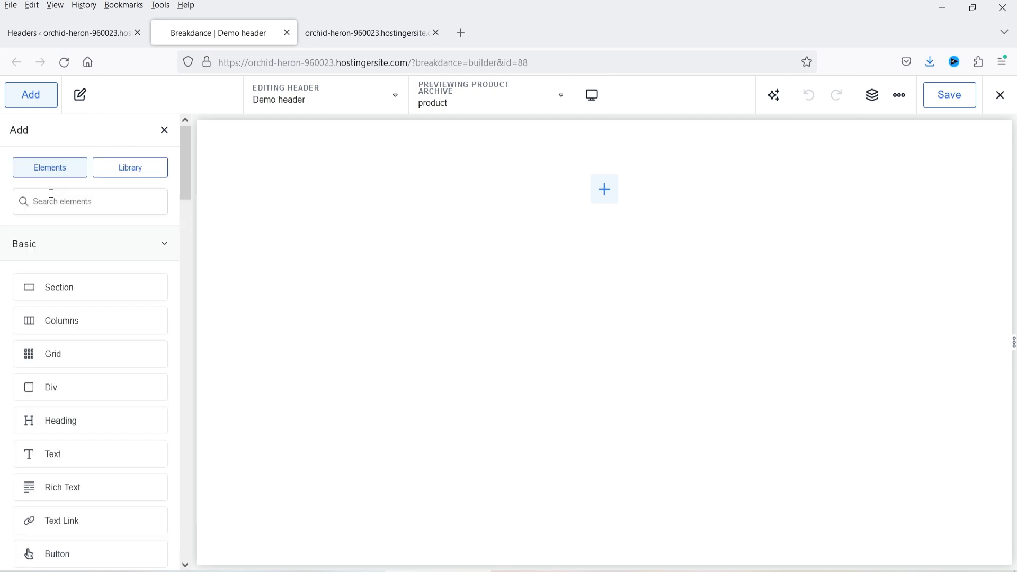
click(135, 177)
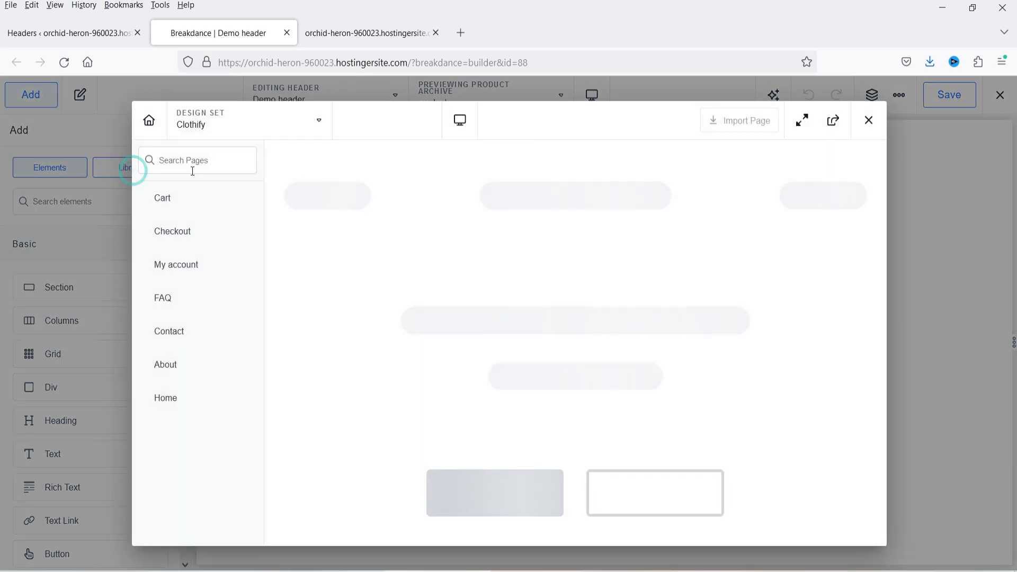
click(225, 163)
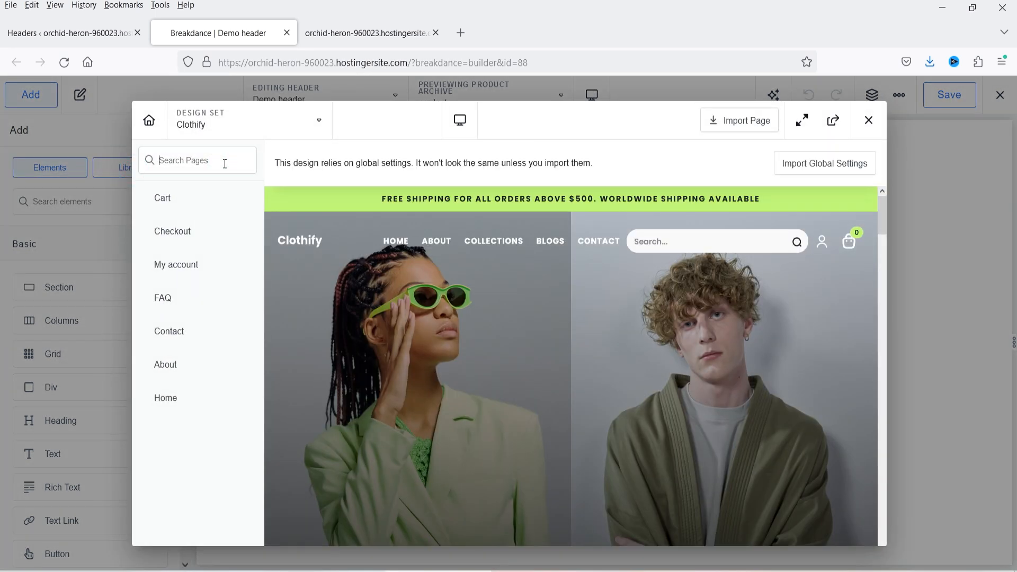
click(313, 123)
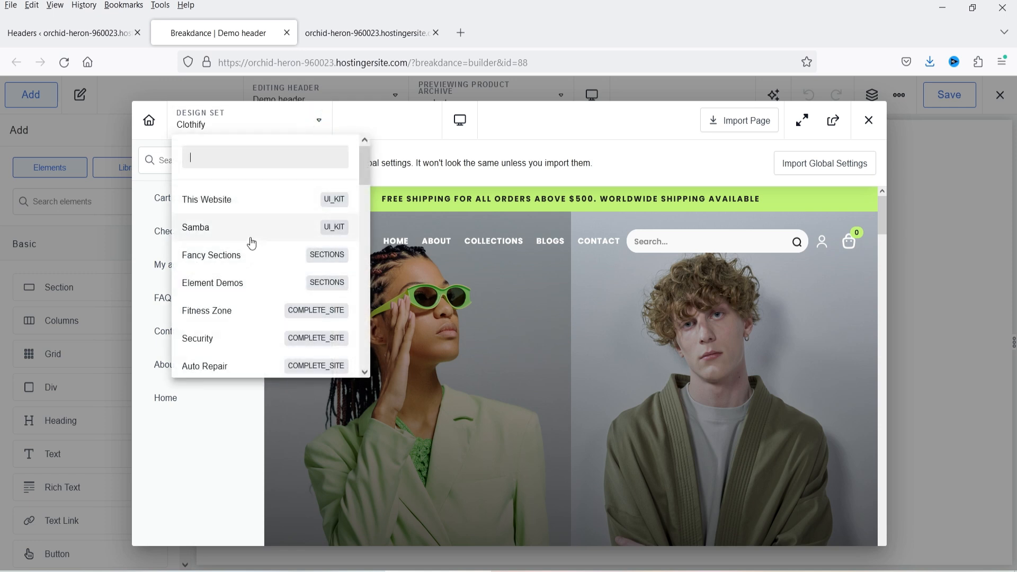
scroll(250, 244, down, 10)
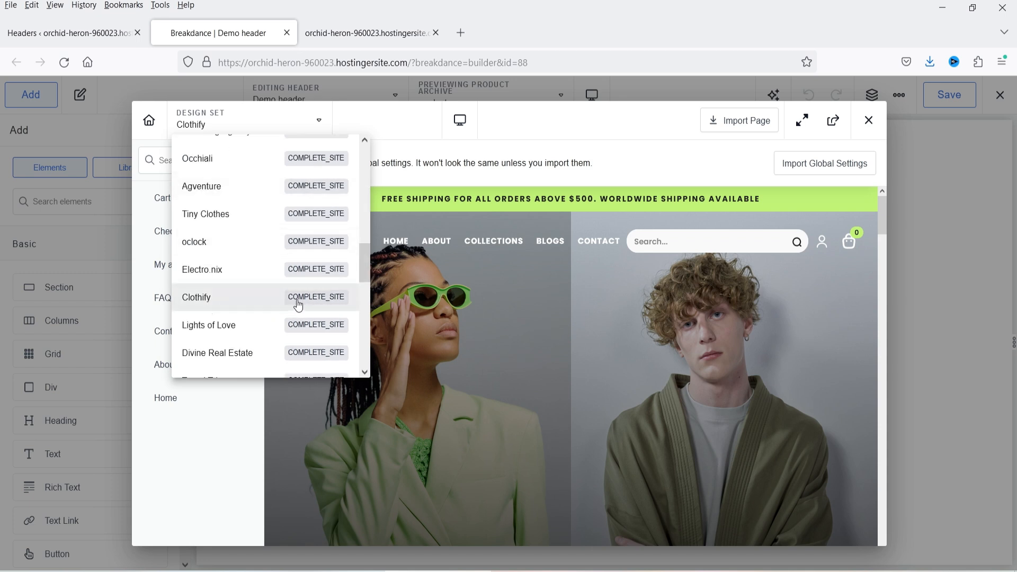
Review the live Clothify home page from its header to the feature cards, and return to the Demo header builder.
click(381, 34)
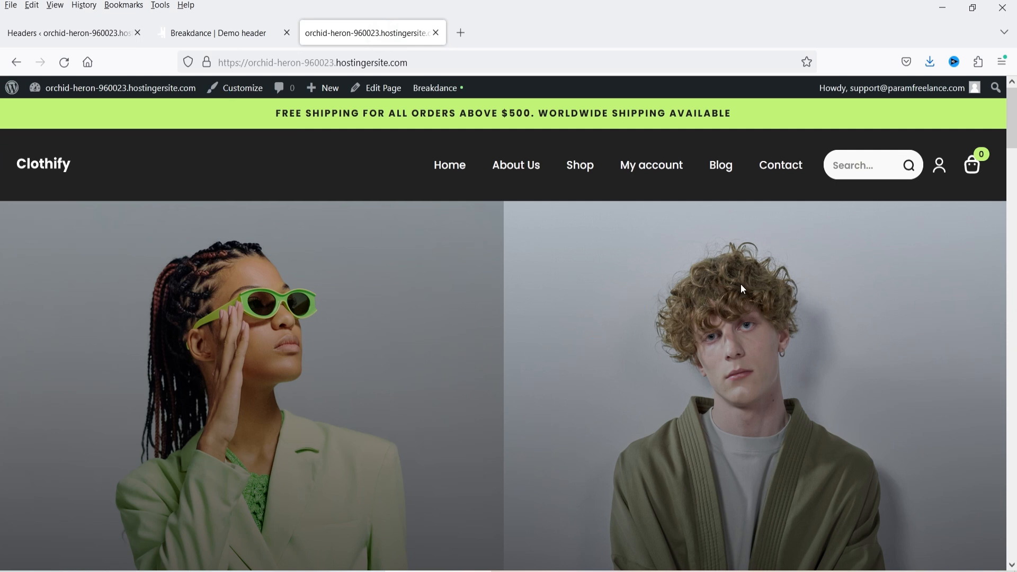
scroll(691, 306, down, 18)
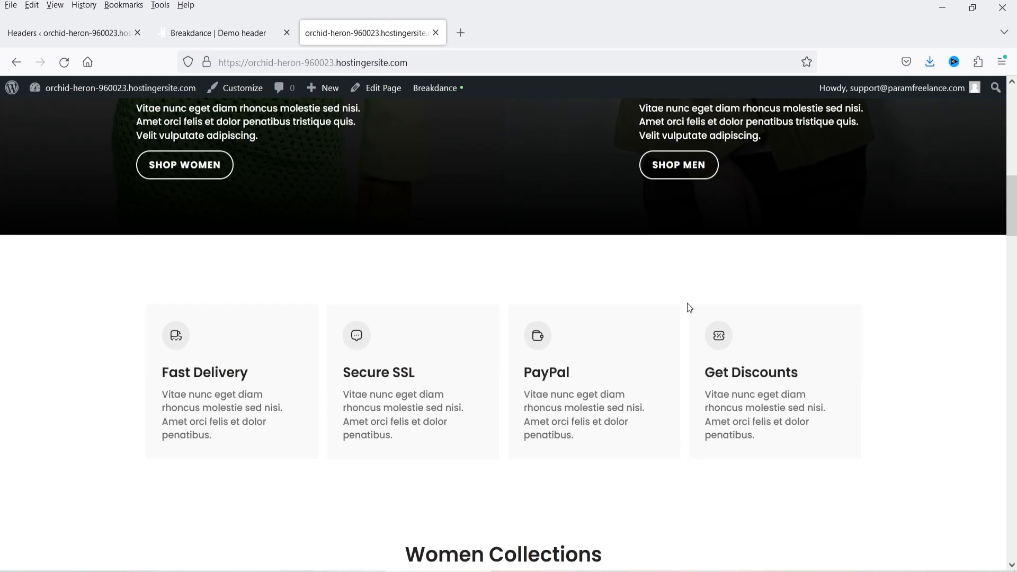
scroll(689, 310, up, 4)
scroll(688, 310, up, 14)
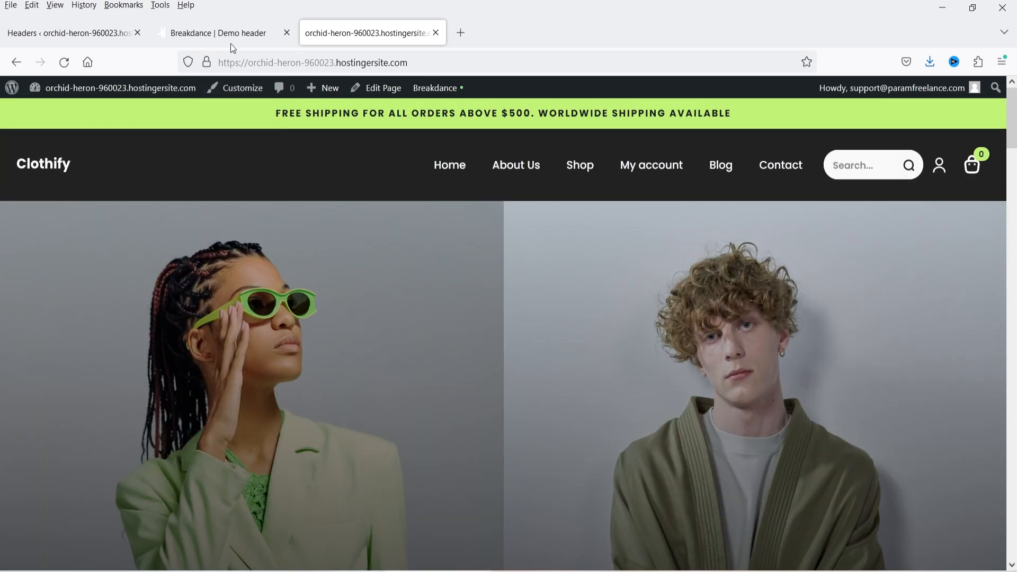
click(218, 32)
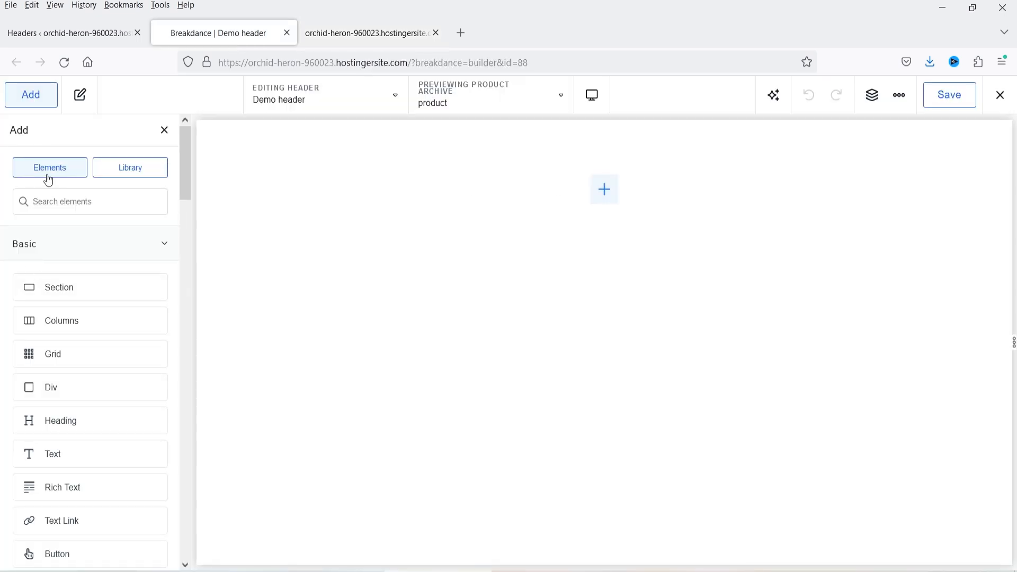
Add a Header Builder element to the empty canvas and insert a Columns element with three equal columns inside it.
text(hea)
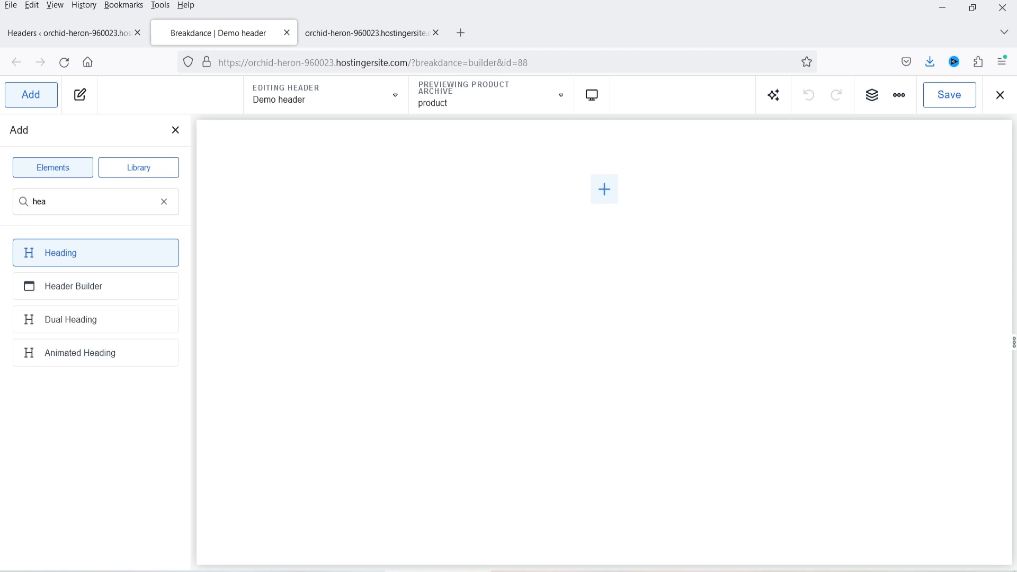
drag(144, 290, 627, 263)
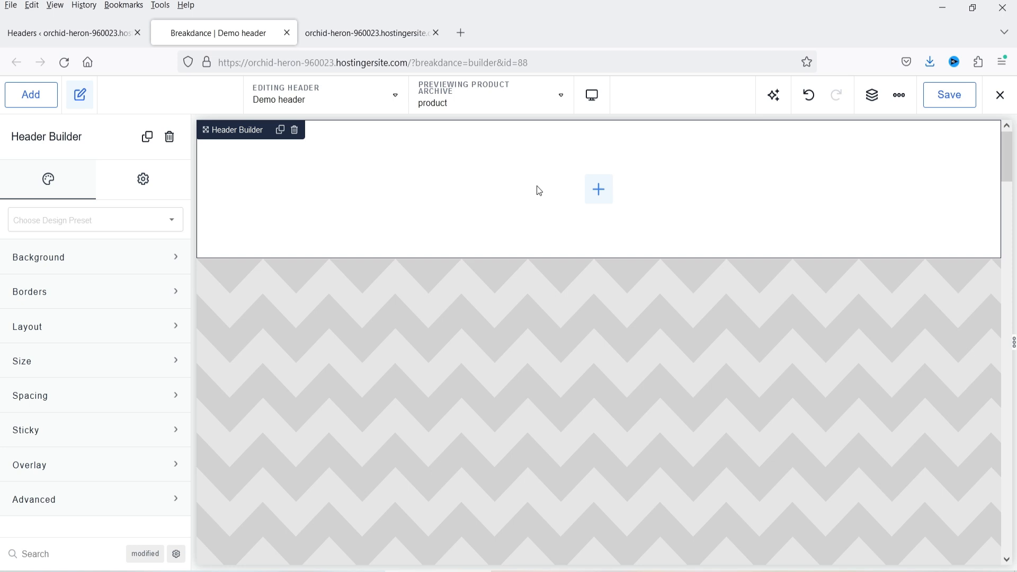
click(603, 196)
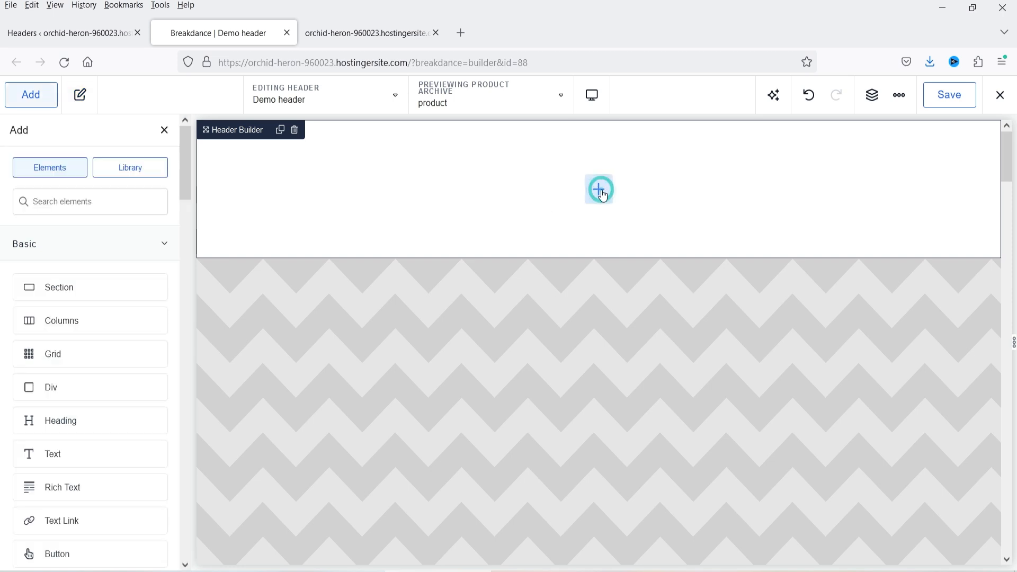
drag(16, 329, 313, 265)
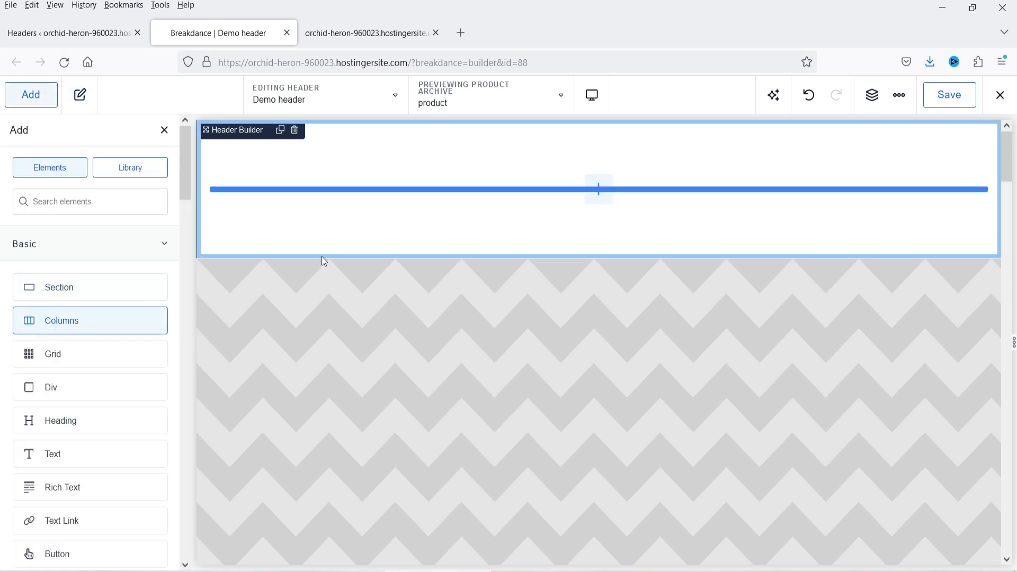
drag(418, 215, 420, 215)
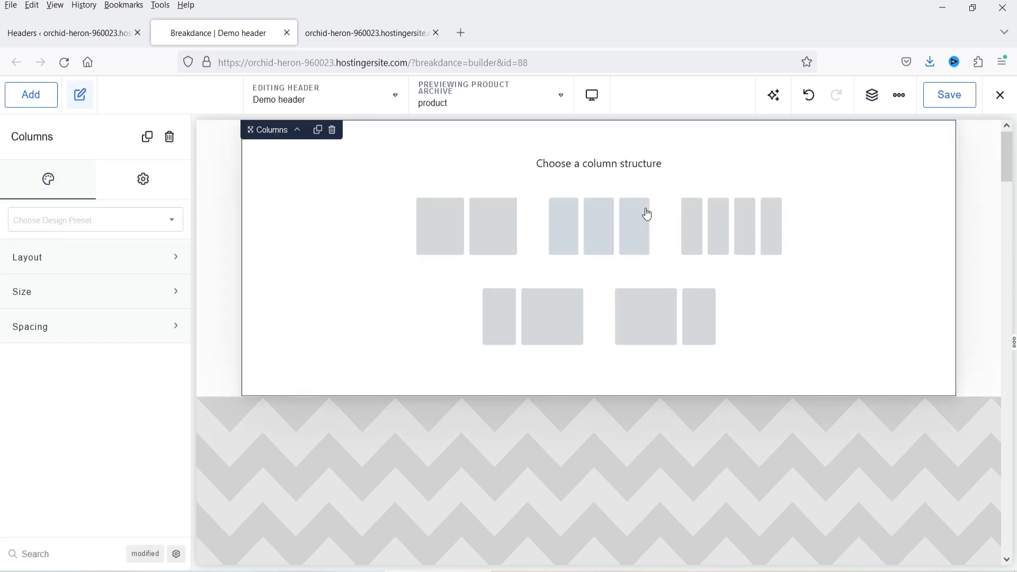
click(607, 242)
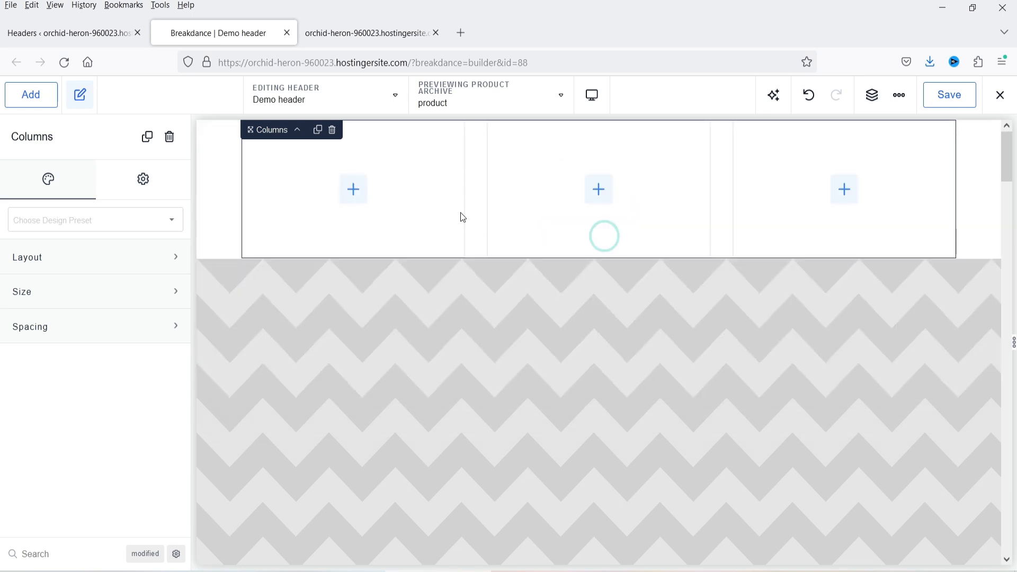
Narrow the header's first and third columns to widen the middle one.
click(404, 214)
drag(466, 189, 366, 189)
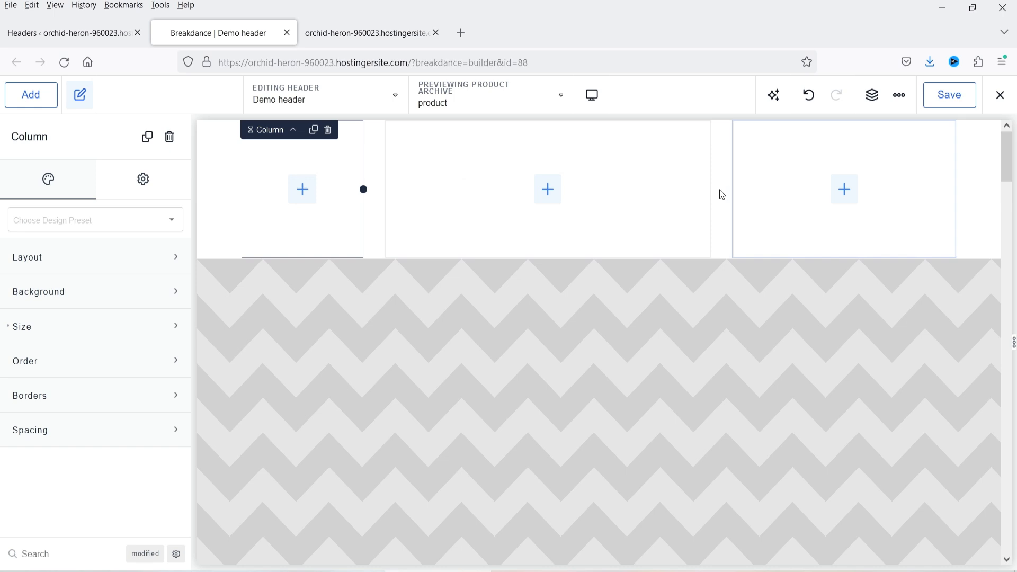
click(708, 193)
drag(711, 189, 831, 192)
Add a Heading to the header's first column with the text "Fashion".
click(314, 191)
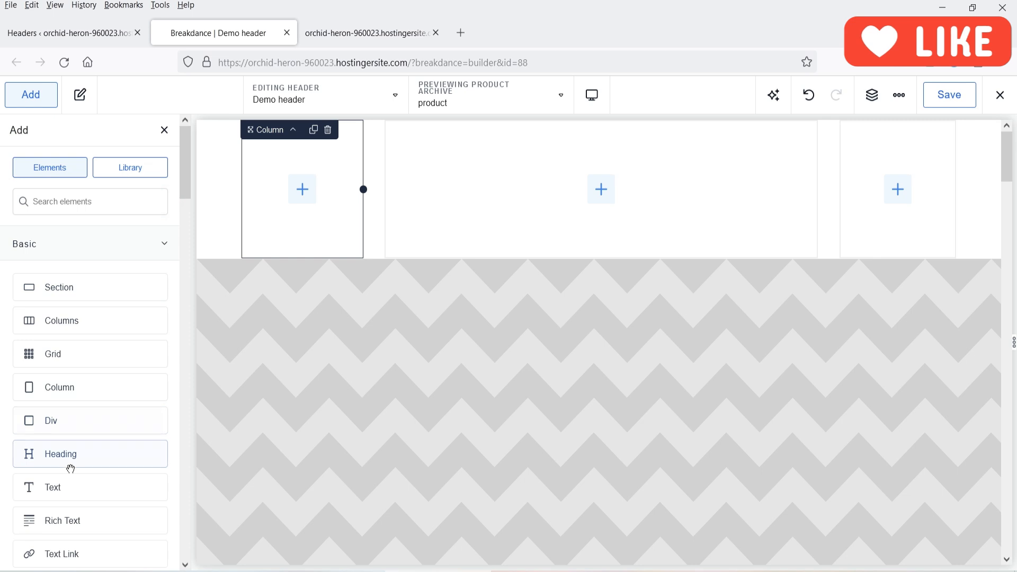
drag(60, 459, 279, 225)
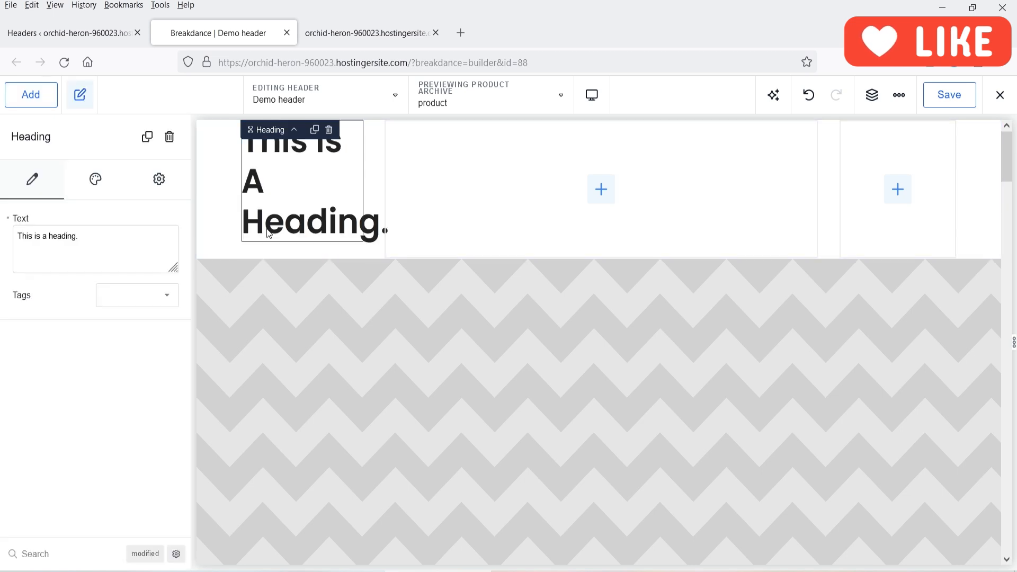
triple_click(106, 247)
text(Fashion)
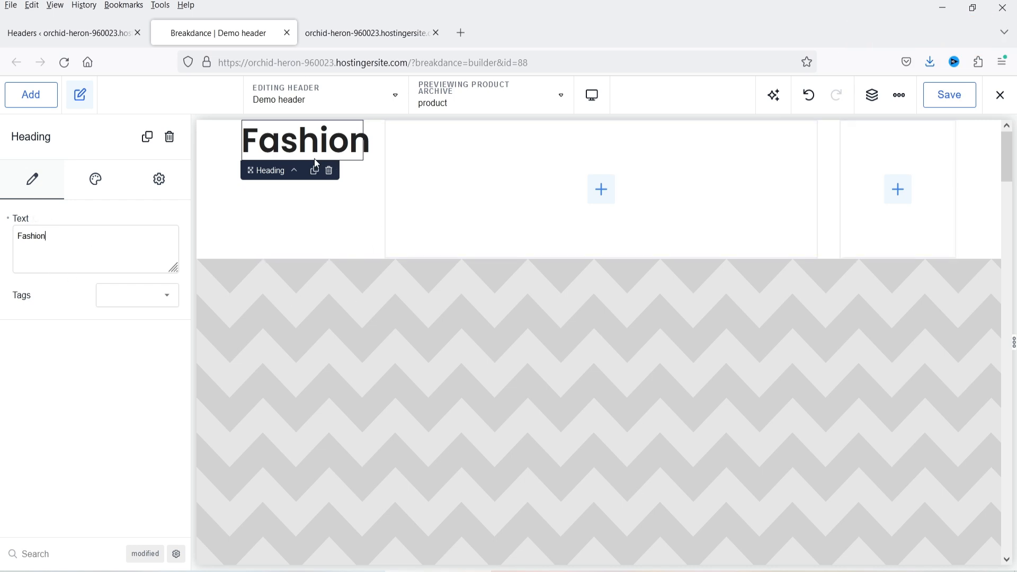
Add a WP Menu element to the header's middle column and assign it the Main Menu.
click(601, 197)
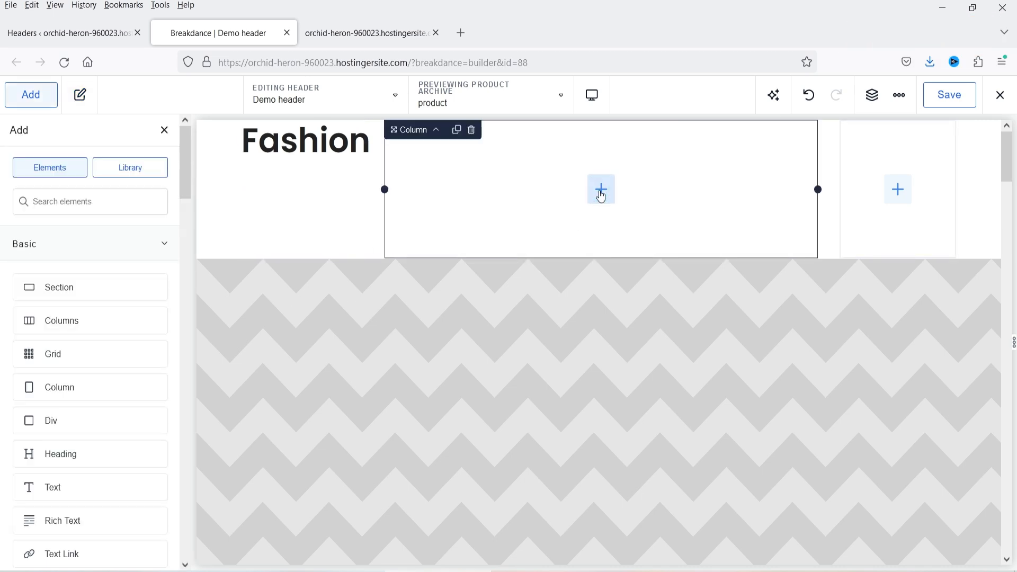
text(menu)
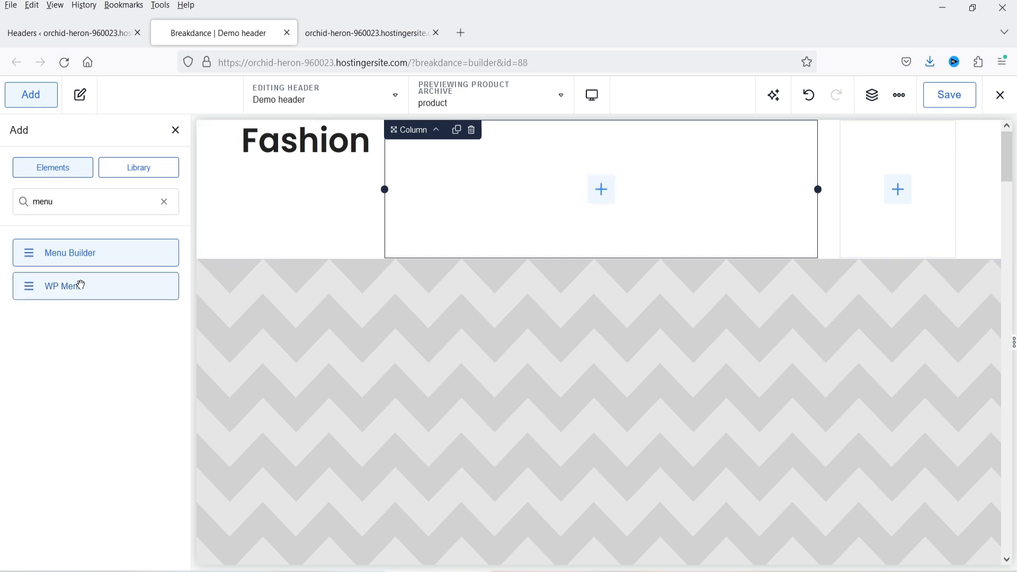
drag(74, 285, 623, 273)
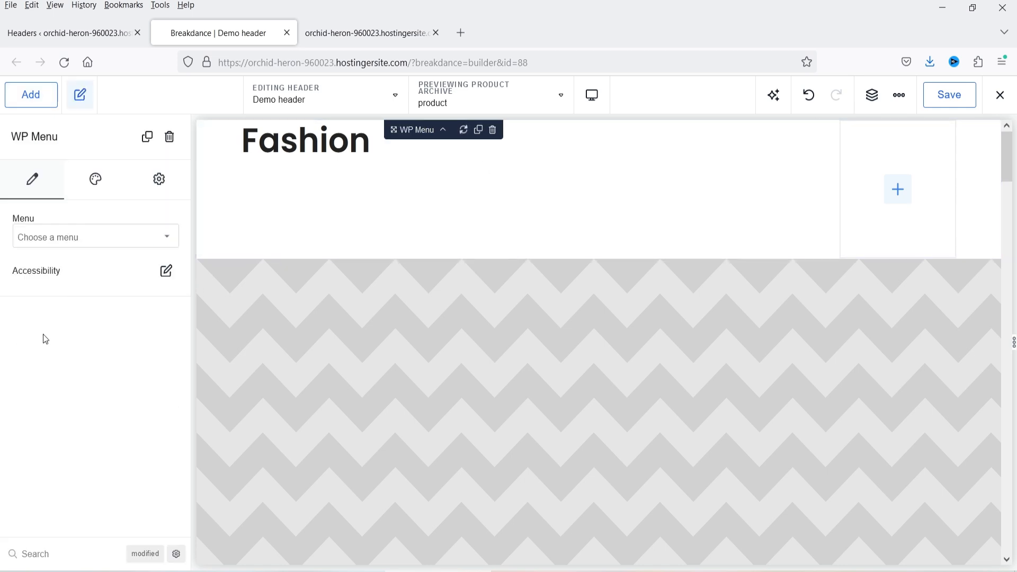
click(122, 237)
click(68, 245)
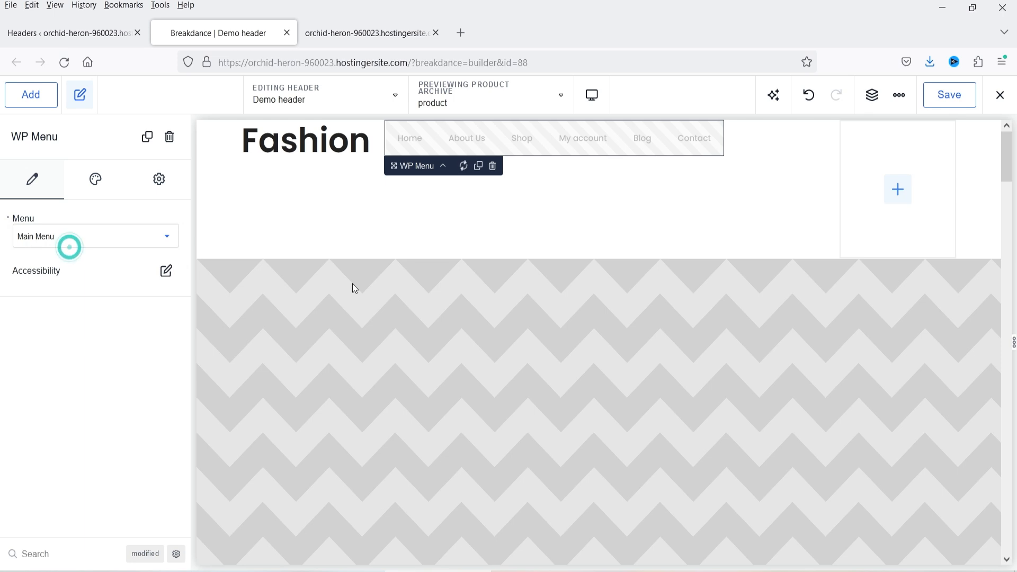
Add a Button element to the header's third column.
click(898, 189)
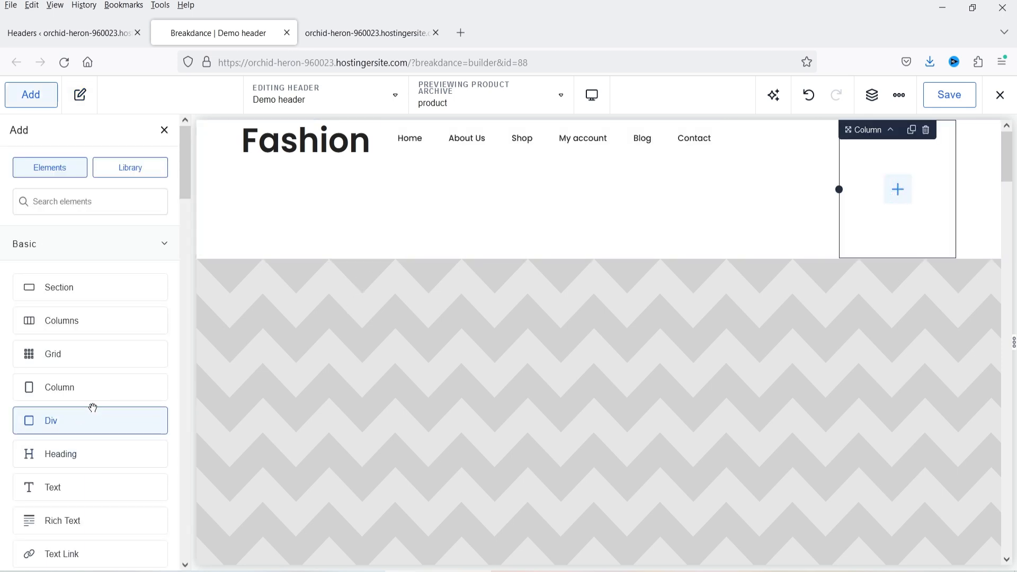
scroll(84, 376, down, 1)
scroll(83, 376, down, 4)
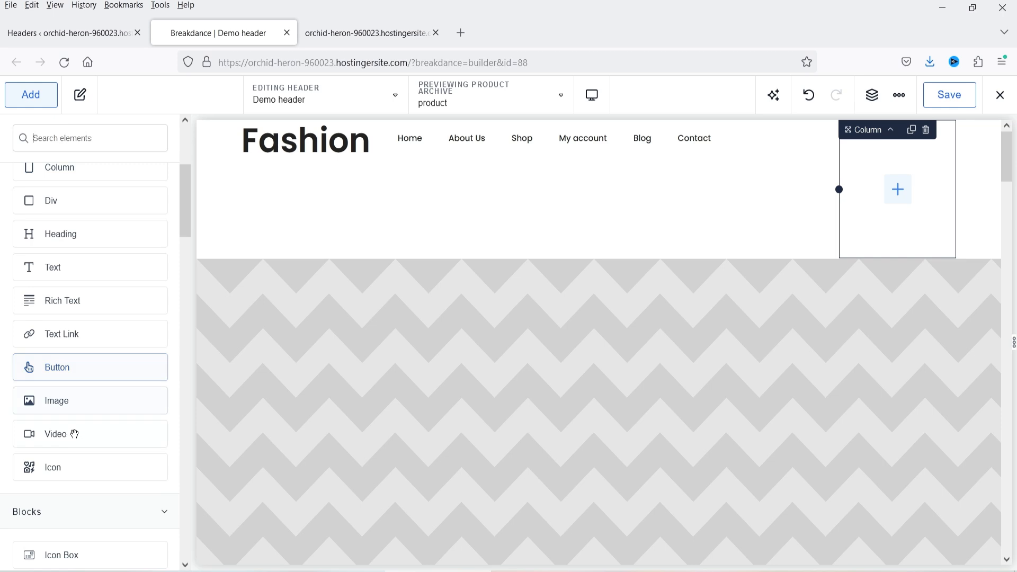
drag(71, 367, 904, 206)
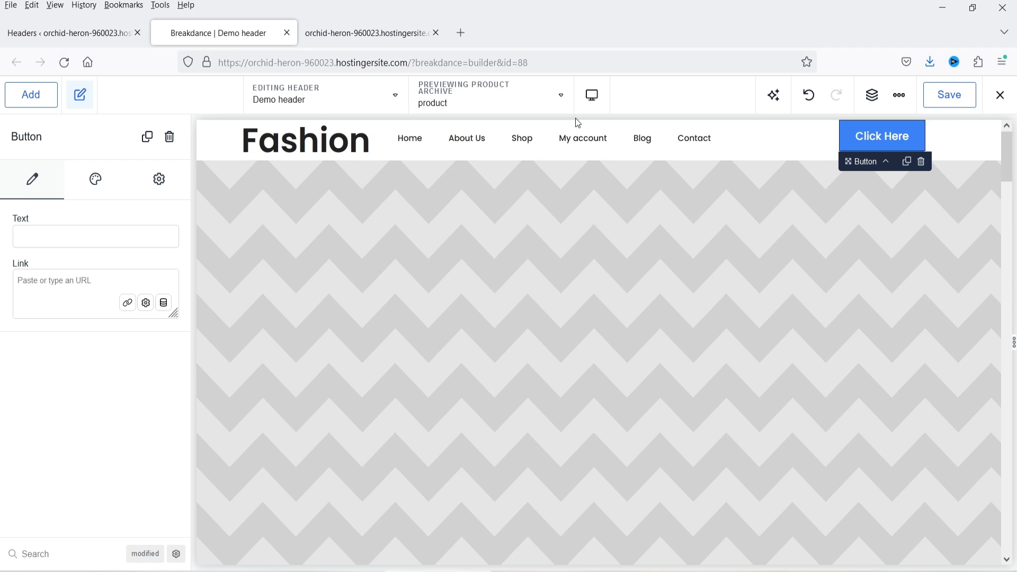
Set the Header Builder's top and bottom padding to 20 px.
click(211, 144)
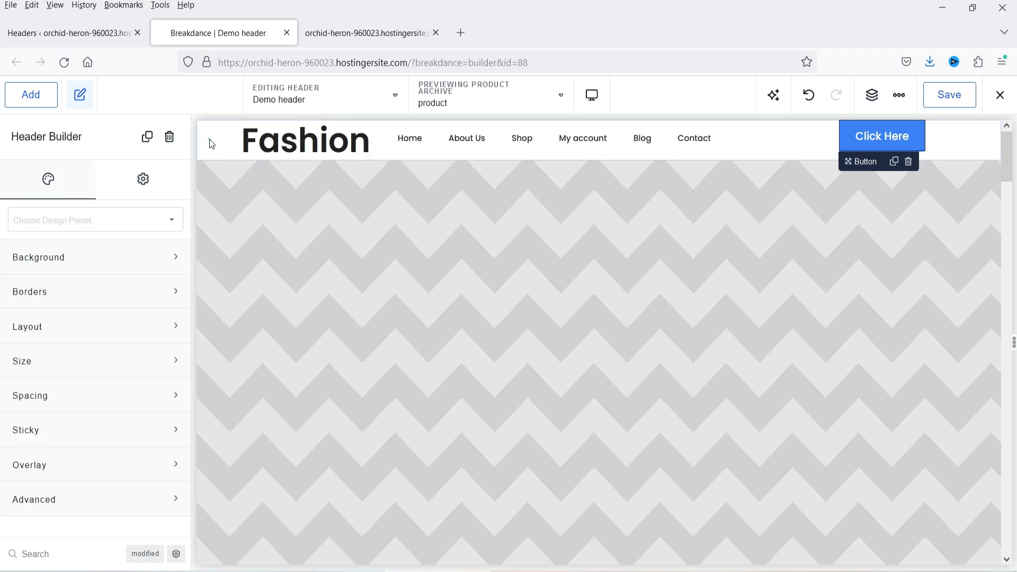
click(143, 179)
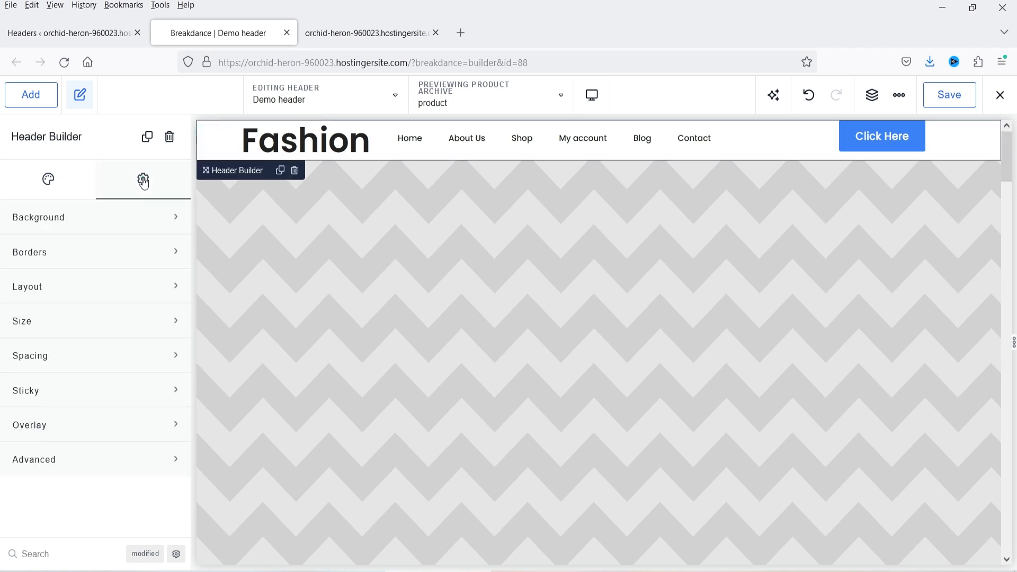
click(48, 180)
click(64, 397)
click(79, 455)
text(20)
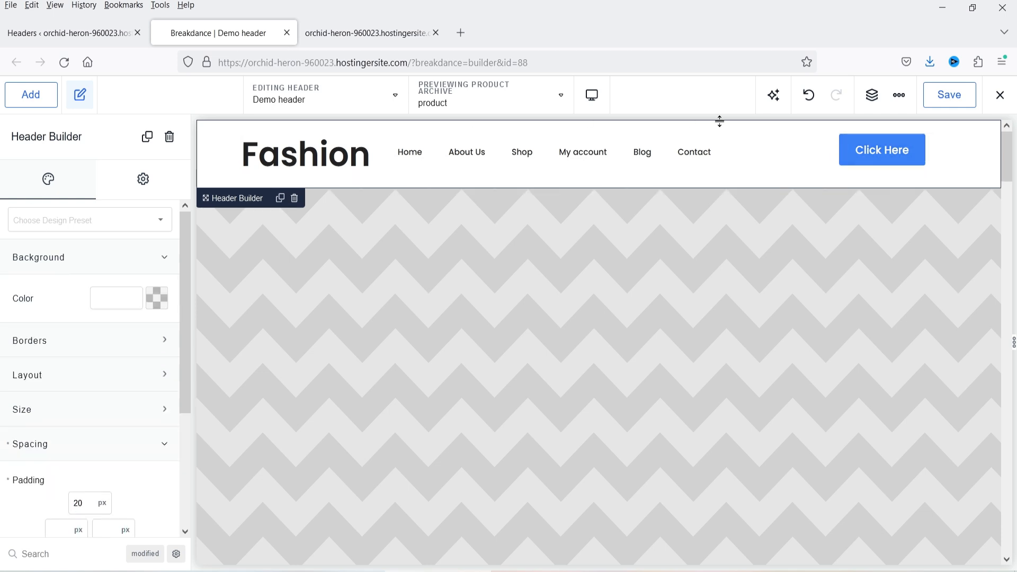
Give the Header Builder a solid light lavender background, #DBCFF7FF.
click(153, 307)
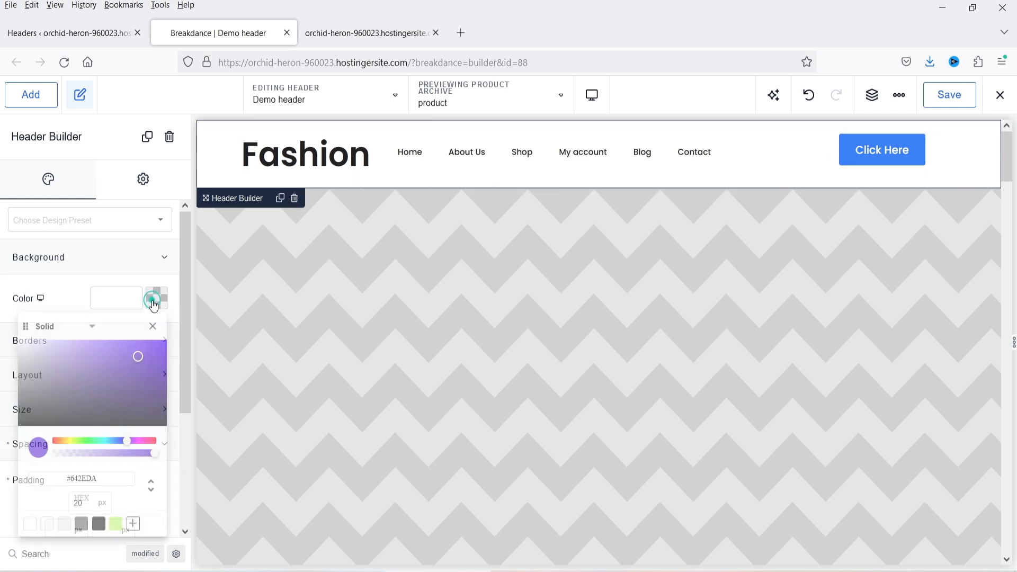
click(57, 359)
drag(57, 358, 44, 349)
click(517, 221)
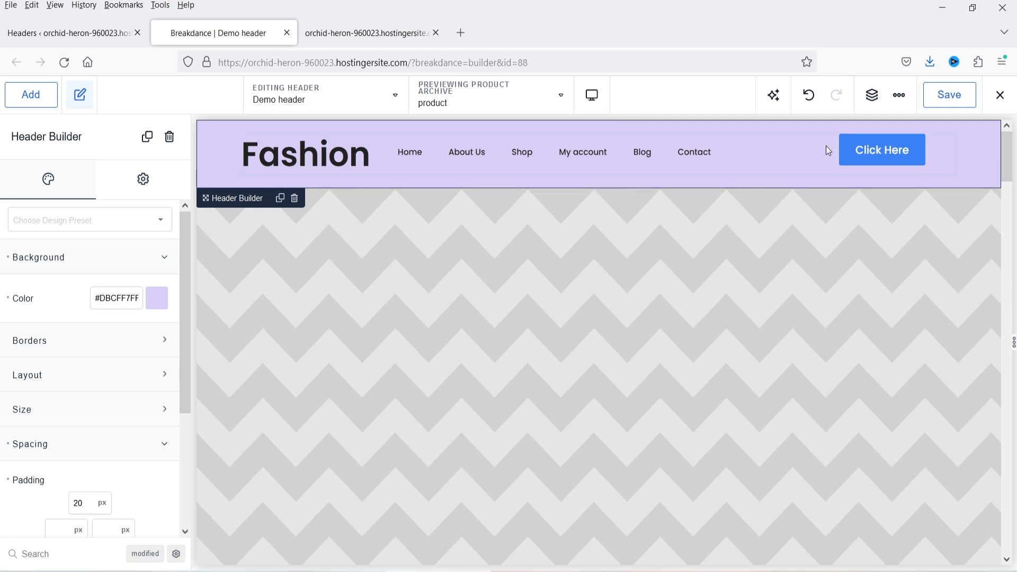
Select the header's WP Menu and review its advanced, content and accessibility settings.
click(715, 149)
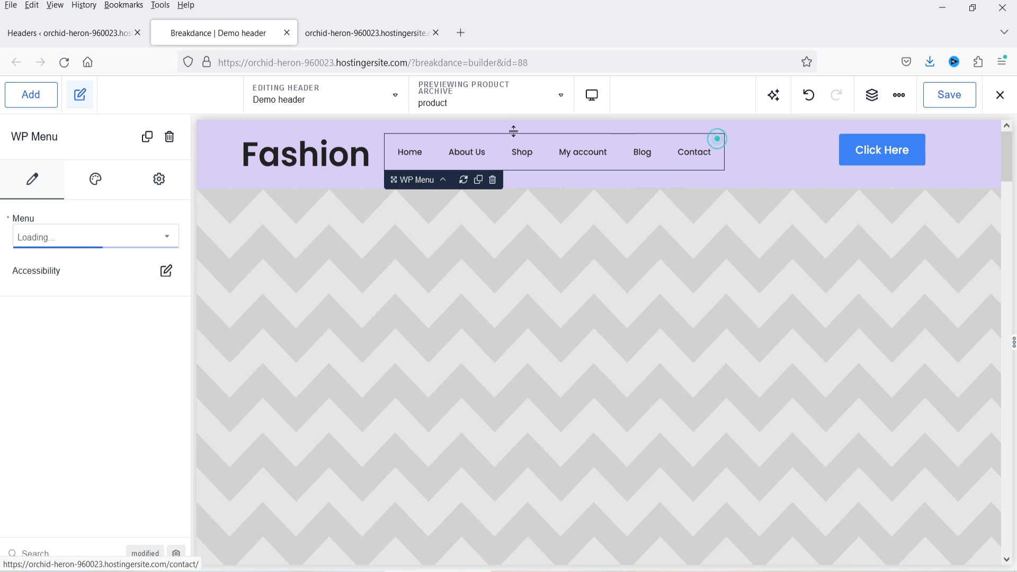
click(159, 181)
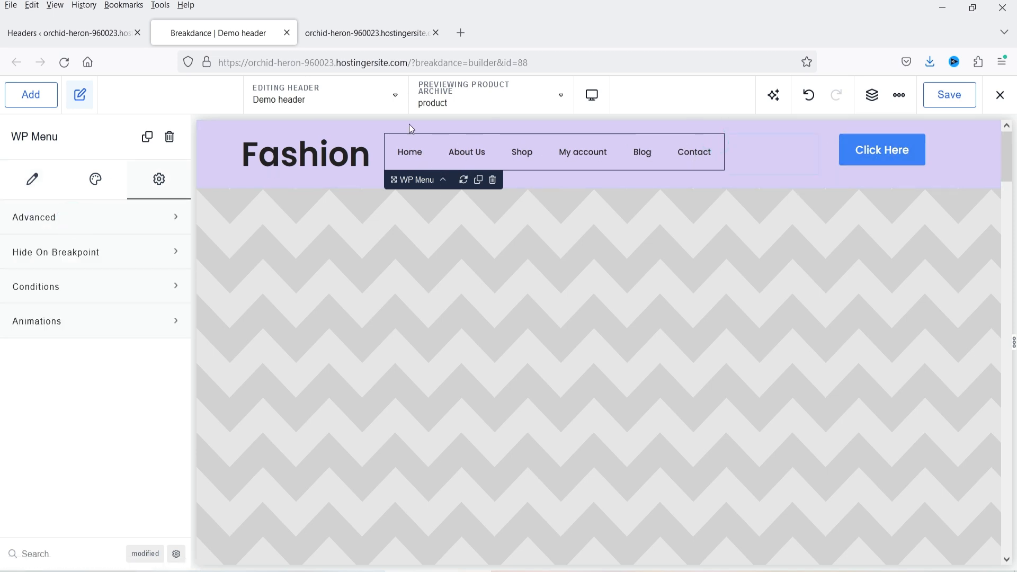
click(32, 180)
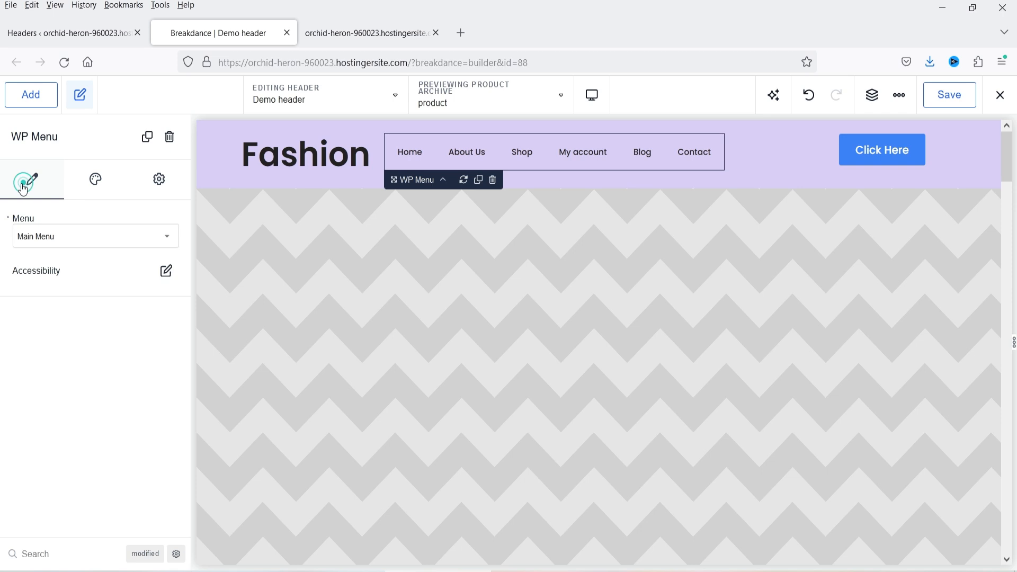
click(166, 271)
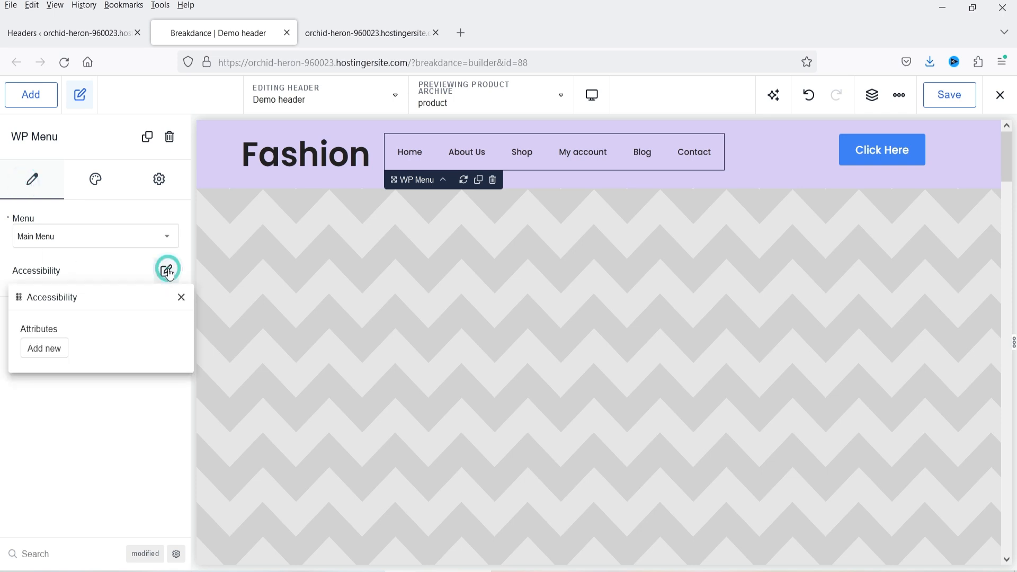
click(167, 273)
Style the desktop menu links with black text (#000000FF) and an 18 px font size.
click(95, 179)
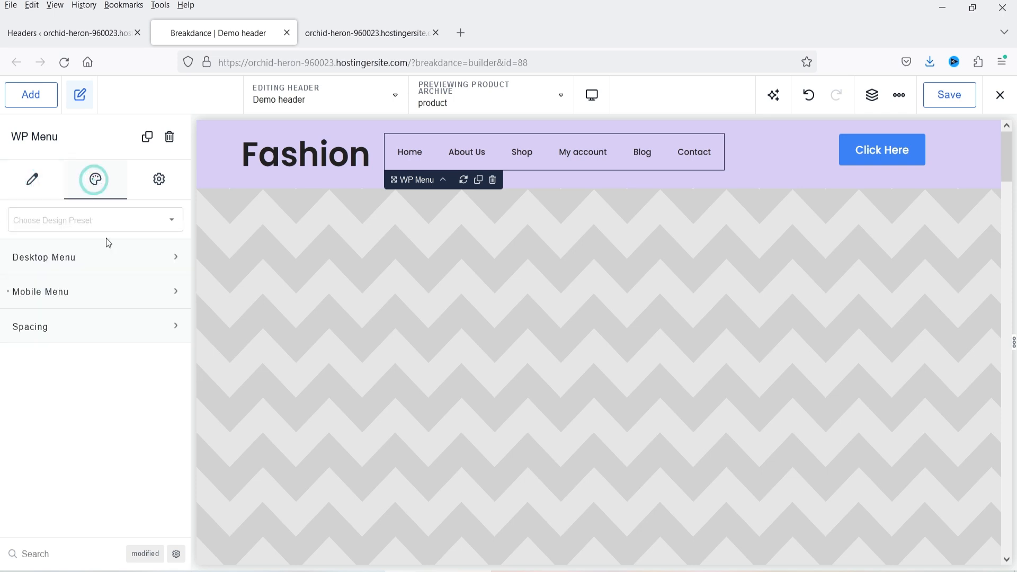
click(162, 269)
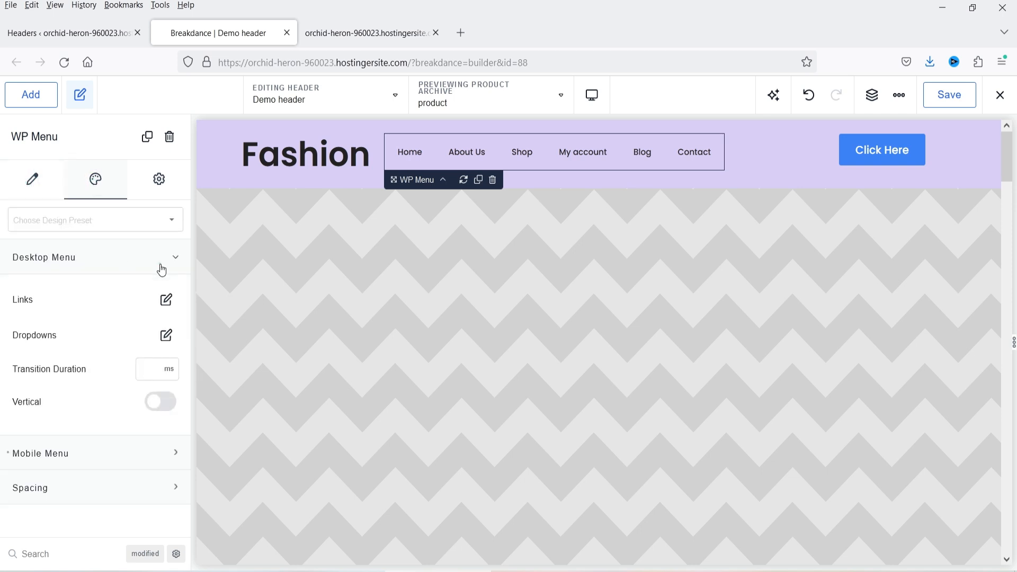
click(167, 301)
click(169, 365)
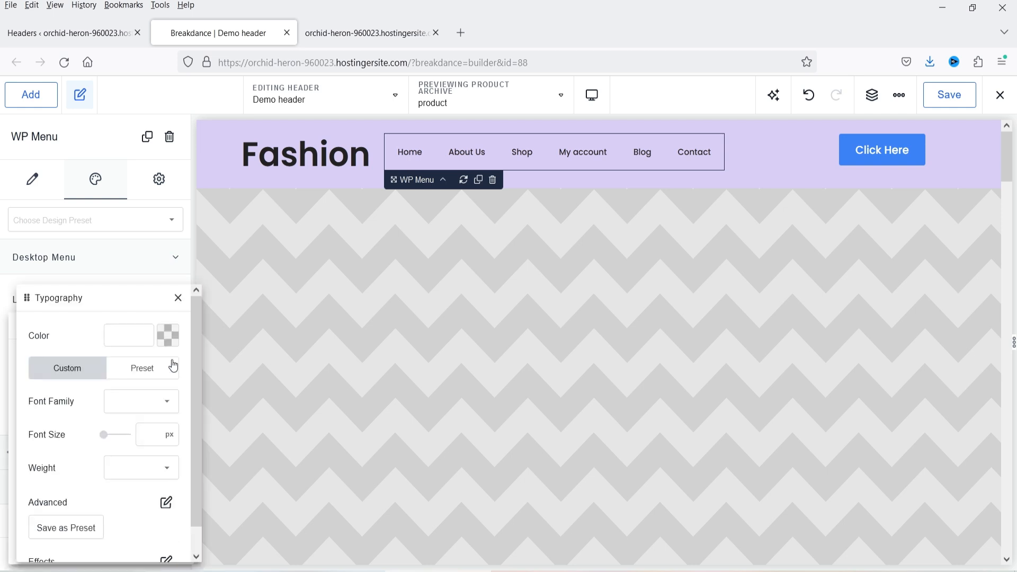
click(167, 335)
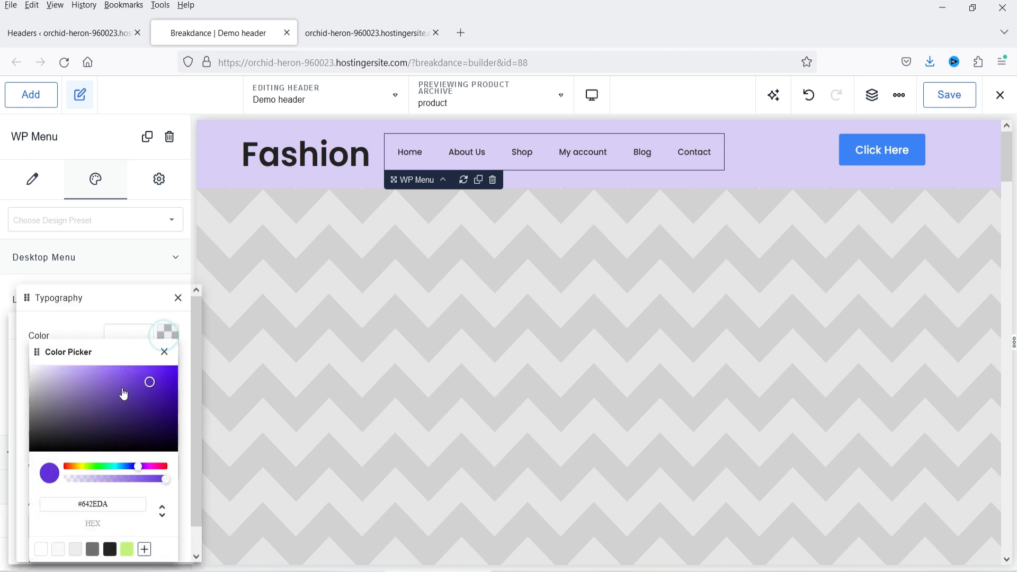
drag(147, 387, 79, 458)
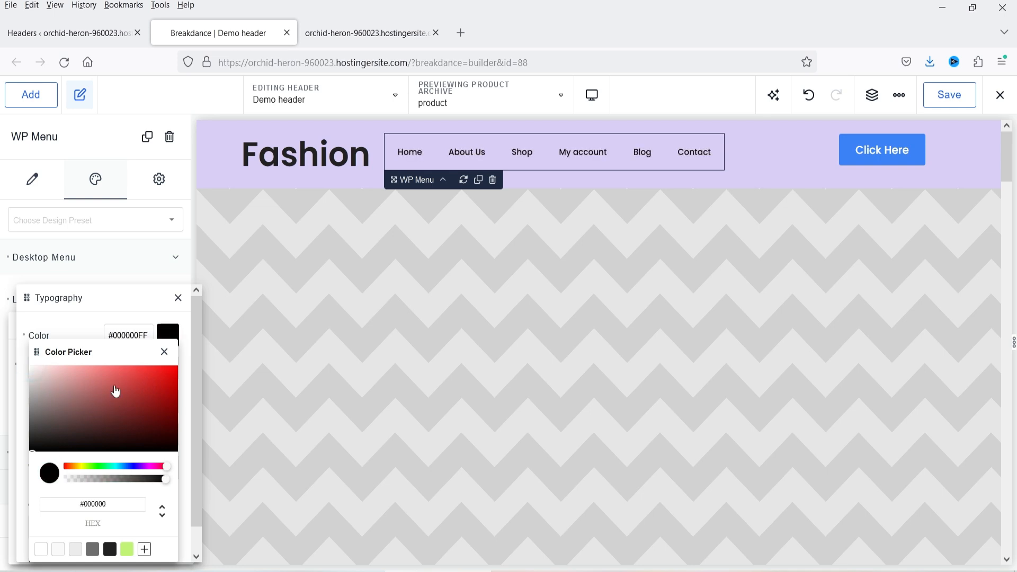
click(160, 355)
click(151, 434)
text(18)
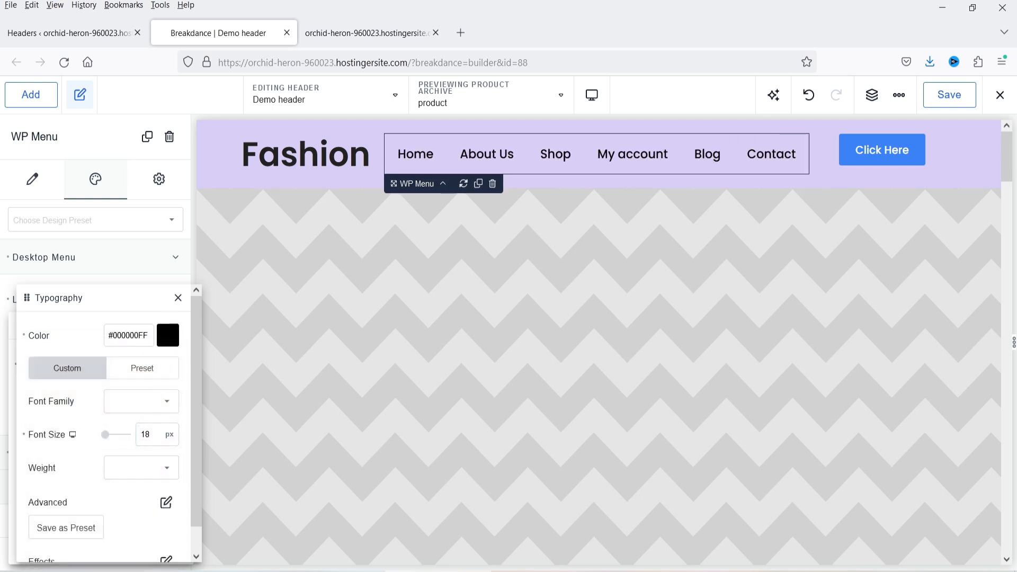
click(69, 257)
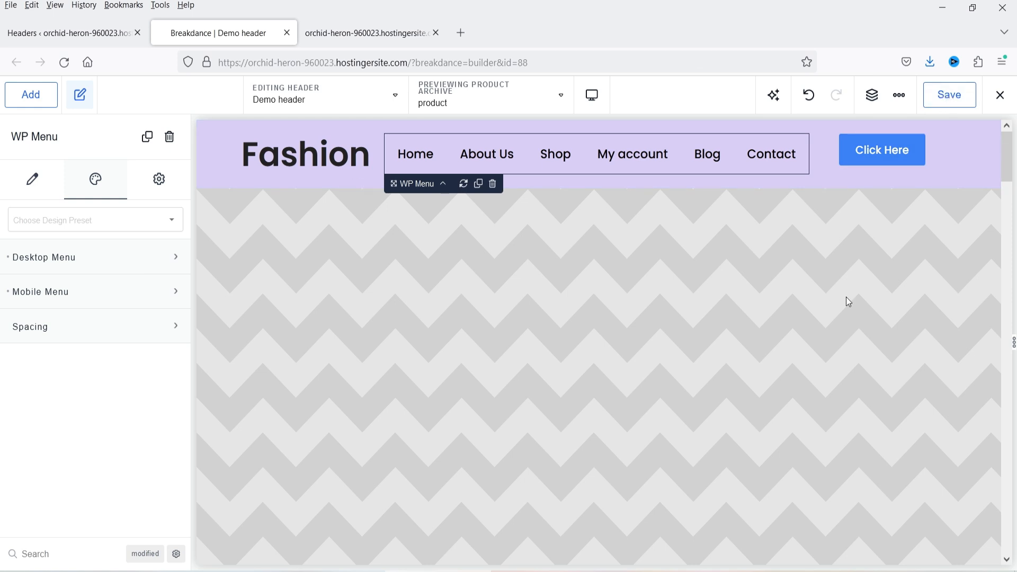
Save the Demo header and open the live store's Shop page to check it.
click(946, 102)
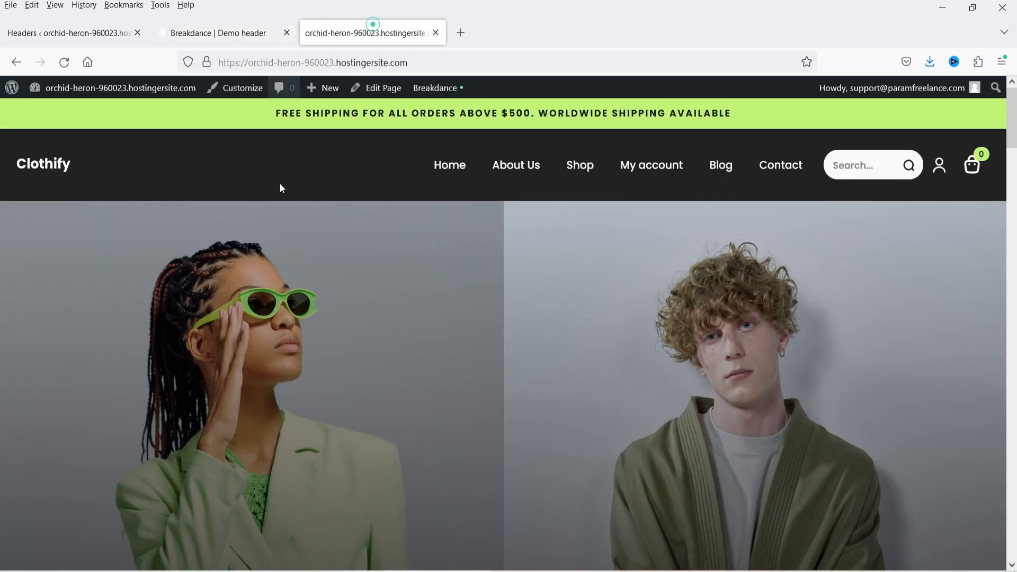
click(581, 168)
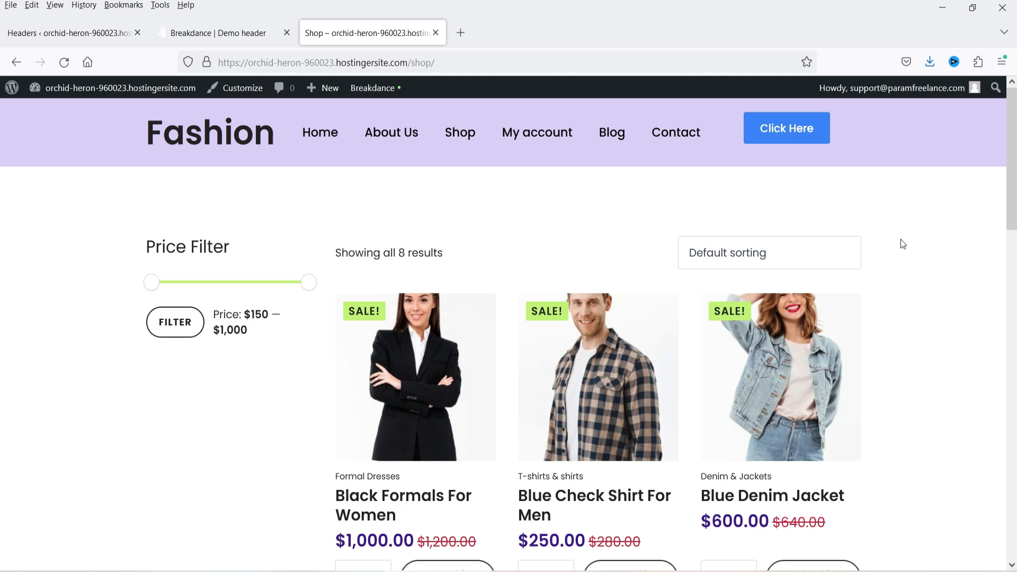
Check the header on the live store's home page and move the Demo header to the trash.
click(321, 139)
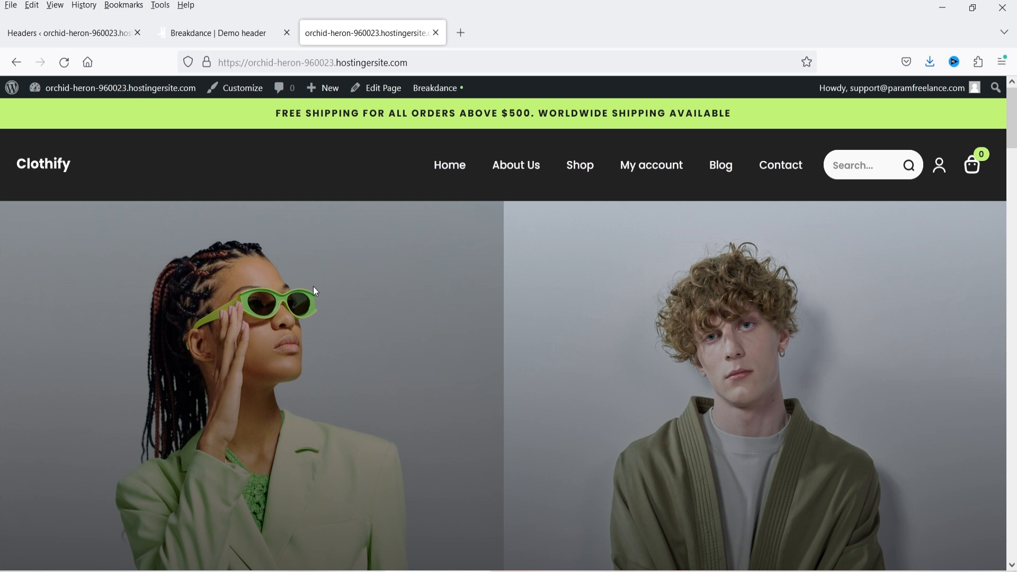
click(74, 33)
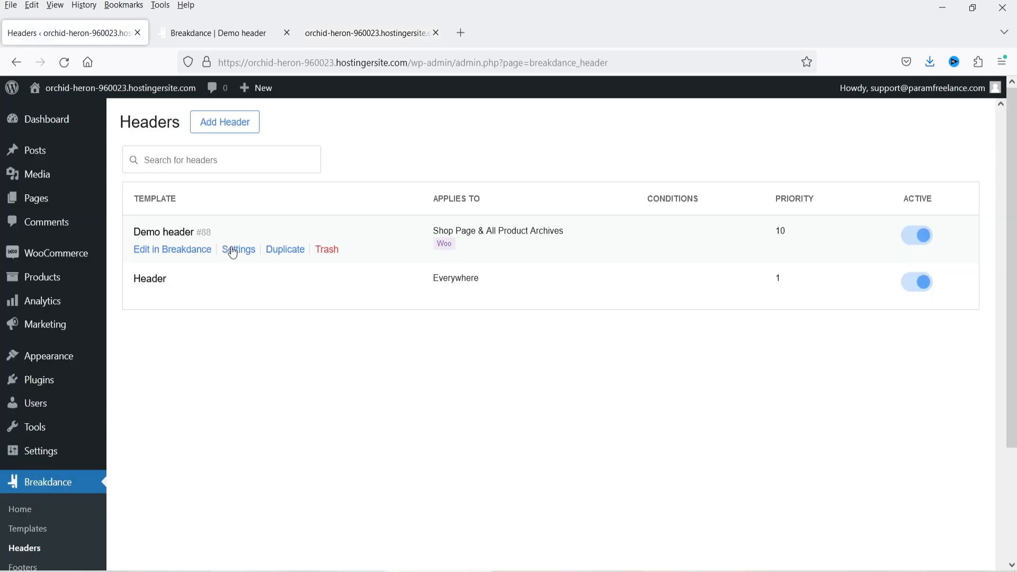
click(326, 251)
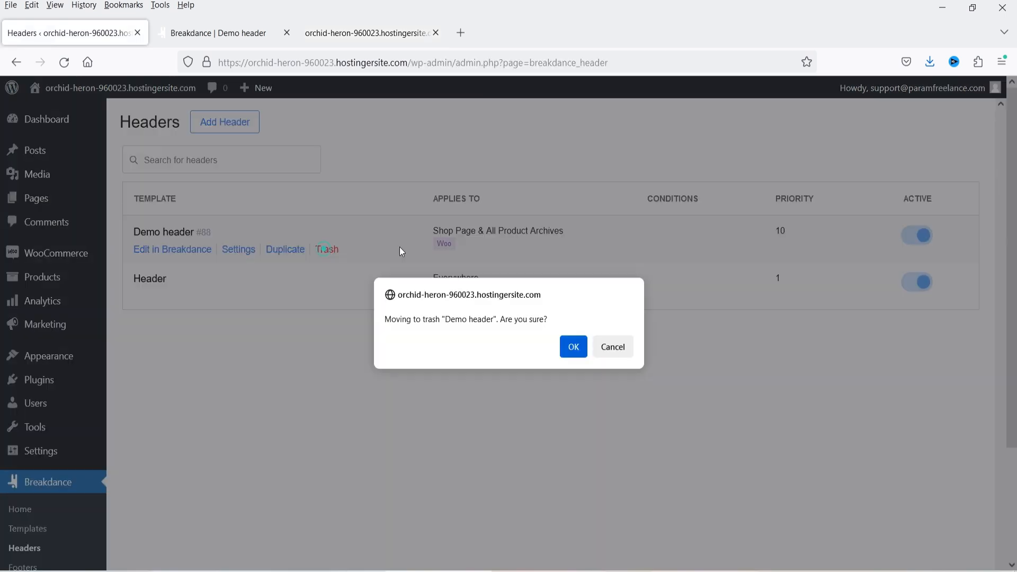
click(563, 350)
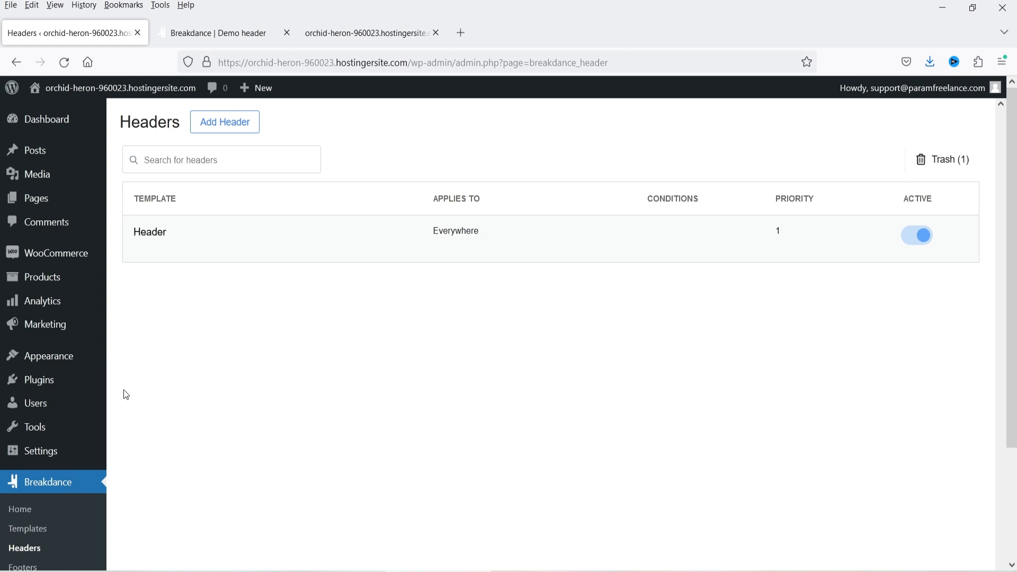
Start a new Breakdance popup titled Popup and apply it to the Everywhere location.
scroll(62, 551, down, 3)
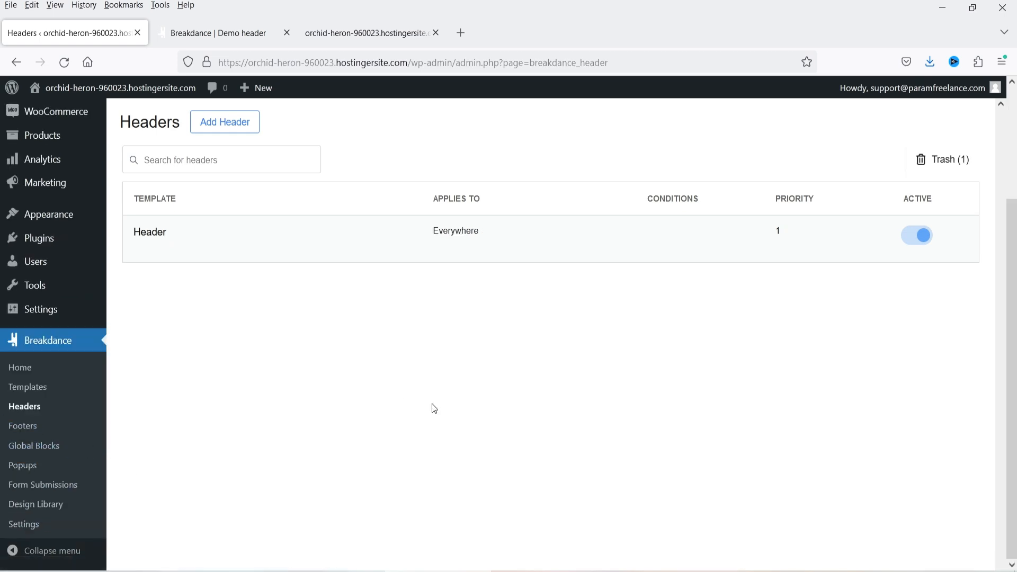
click(22, 466)
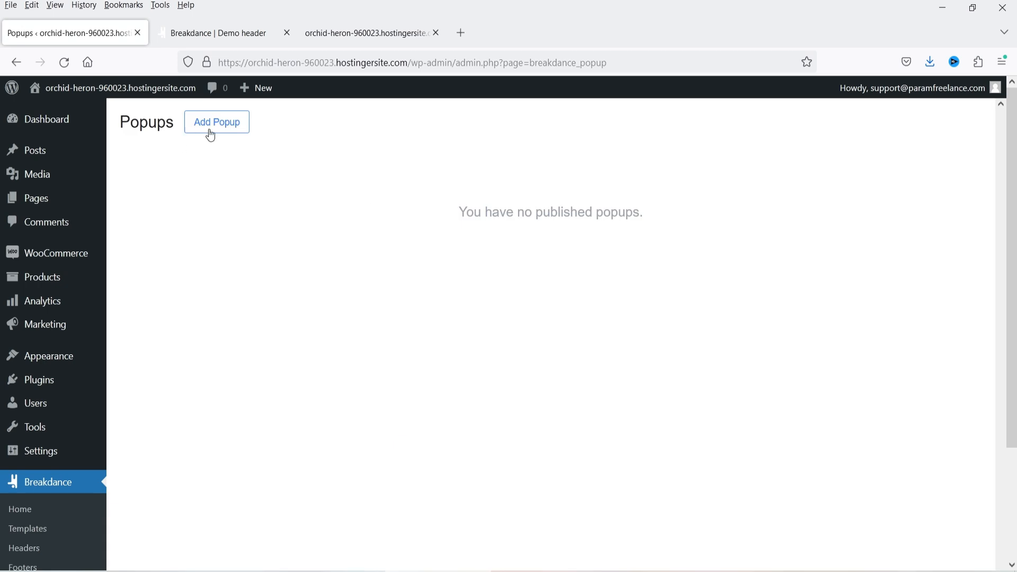
click(215, 127)
click(394, 213)
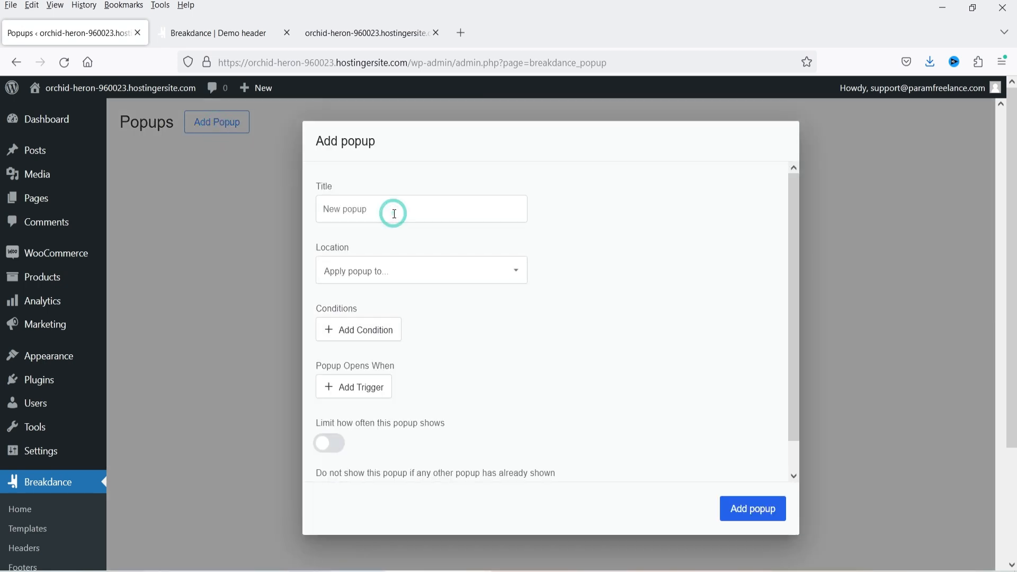
text(Pop)
click(413, 274)
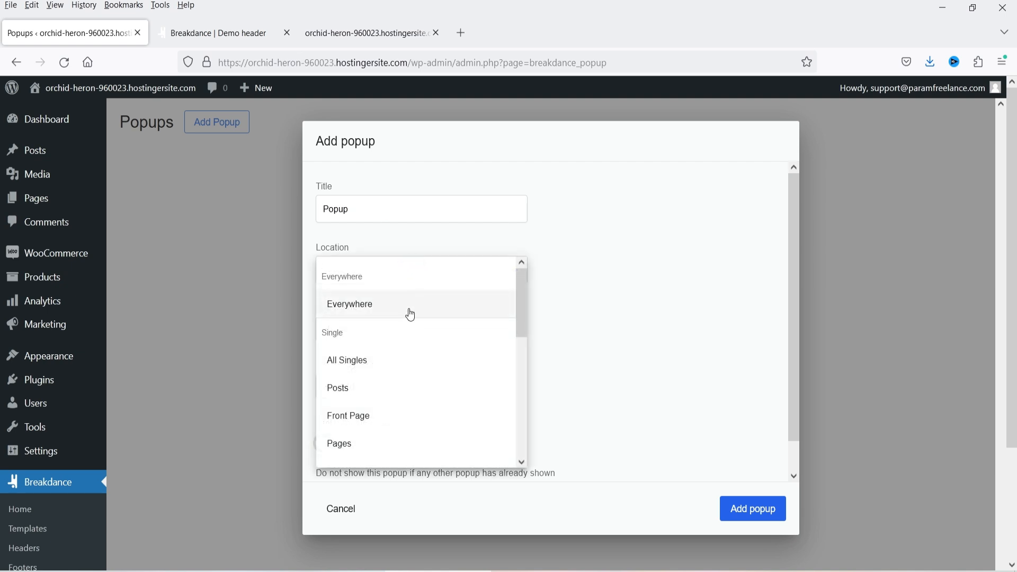
click(408, 309)
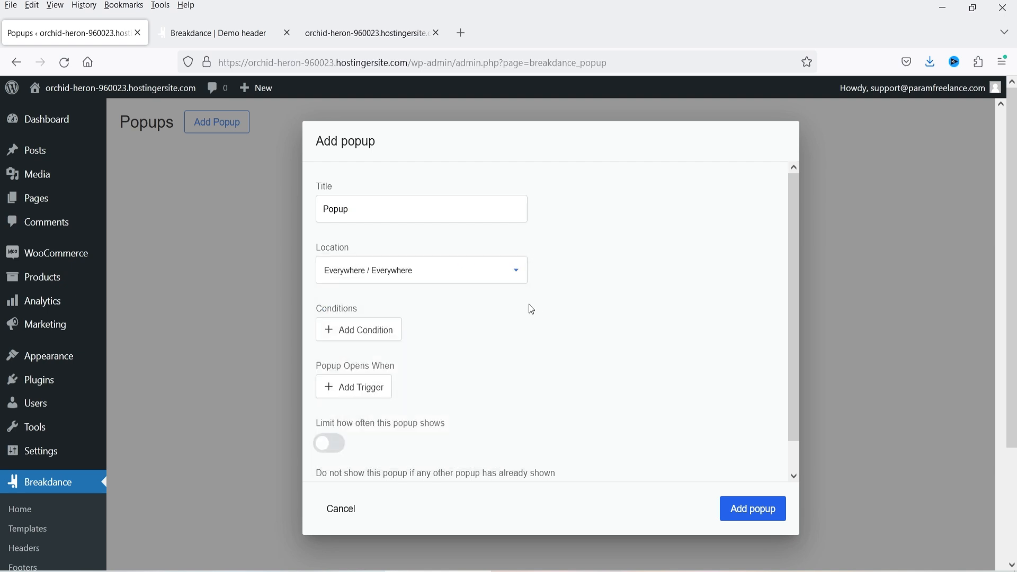
Add a condition row to the popup and browse the available conditions without choosing one.
click(369, 329)
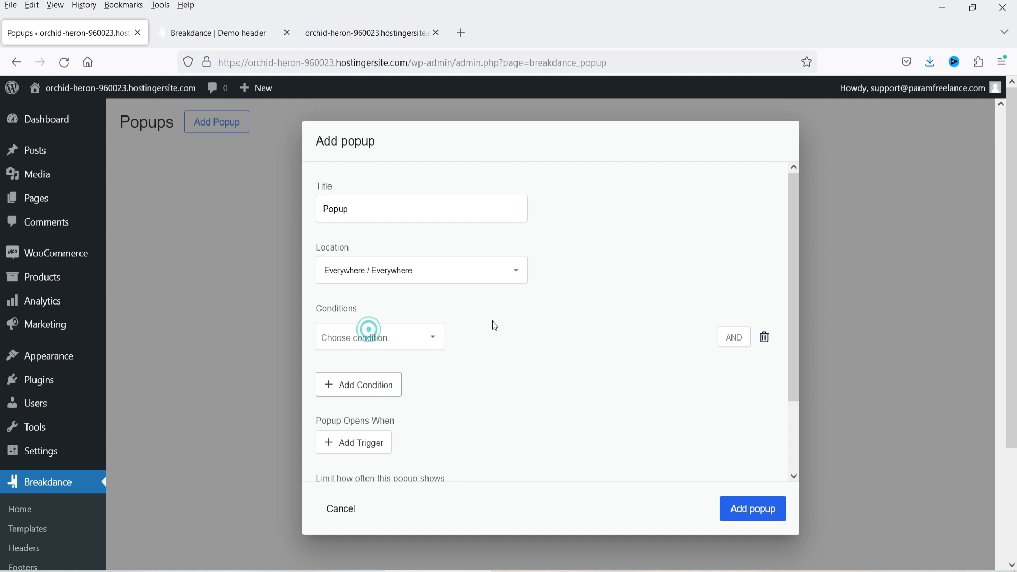
click(409, 338)
drag(453, 391, 447, 453)
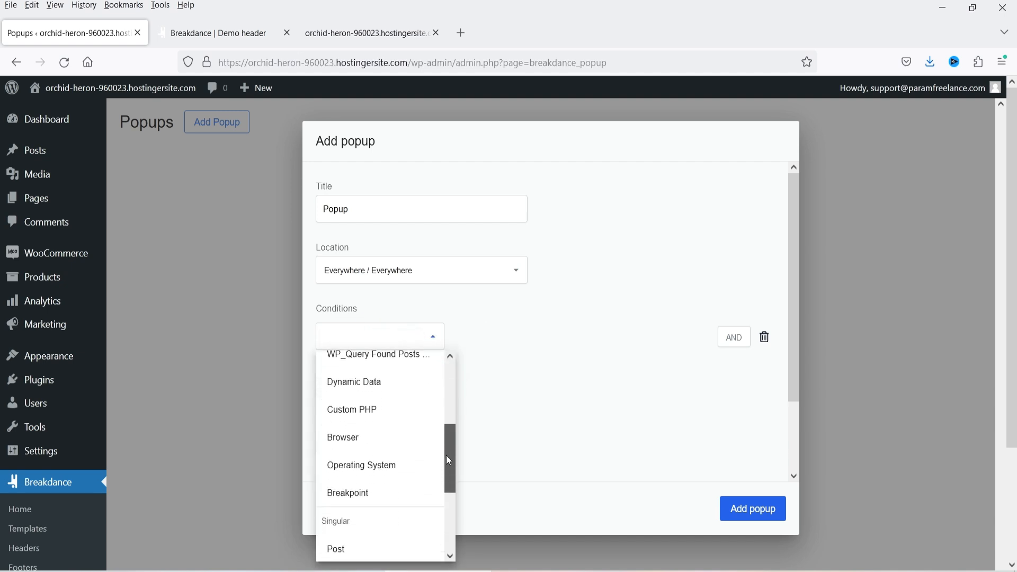
scroll(399, 452, down, 2)
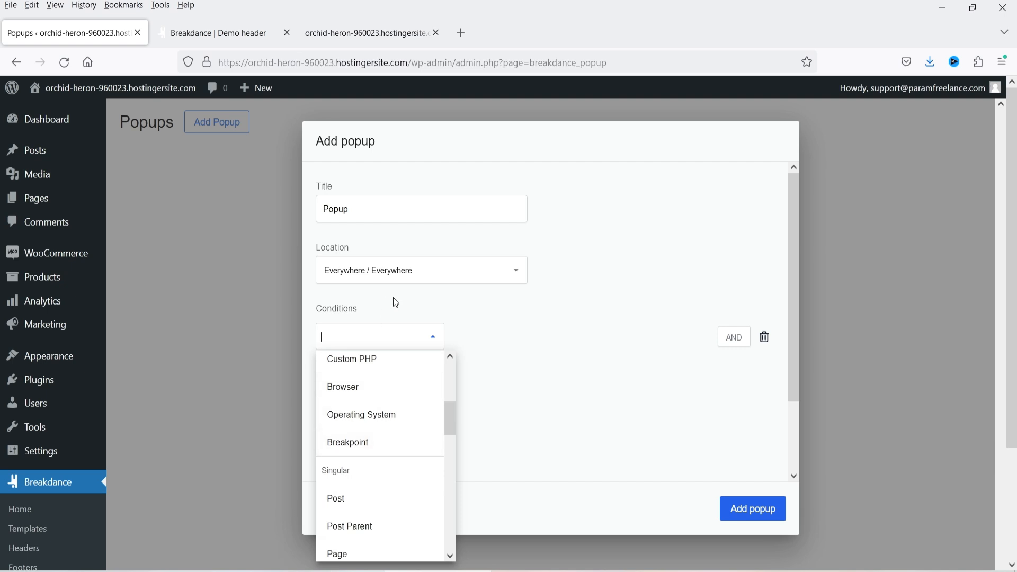
scroll(379, 445, down, 4)
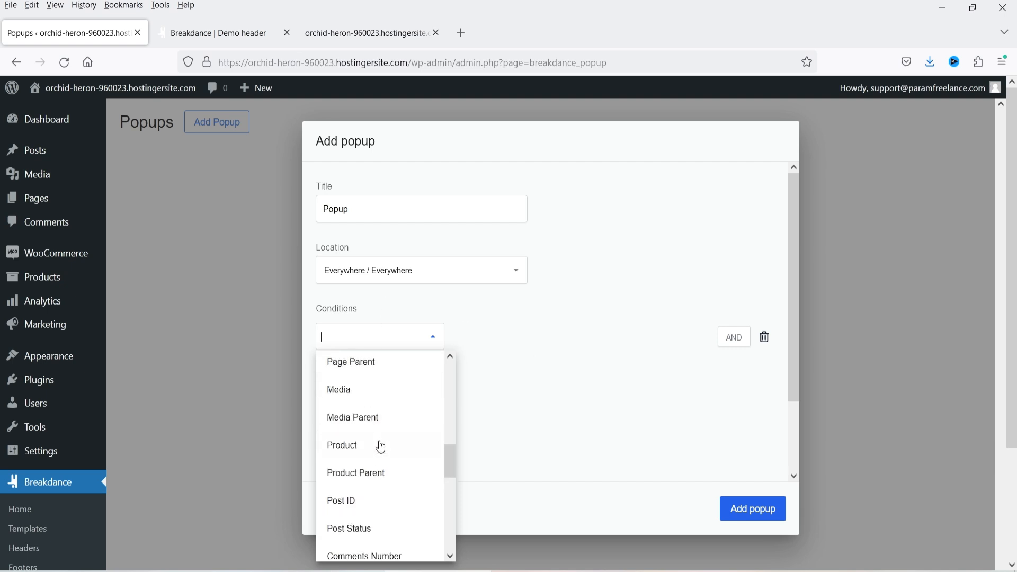
click(586, 405)
scroll(552, 359, down, 2)
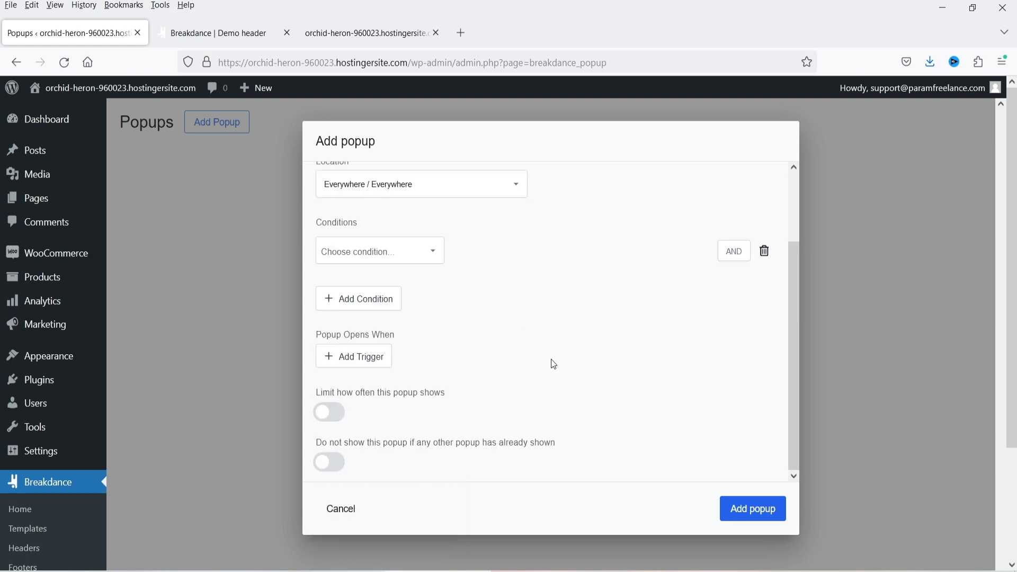
Add a Page Load trigger that shows the popup after 5 seconds and try to add the popup.
click(358, 363)
scroll(474, 364, down, 2)
click(391, 328)
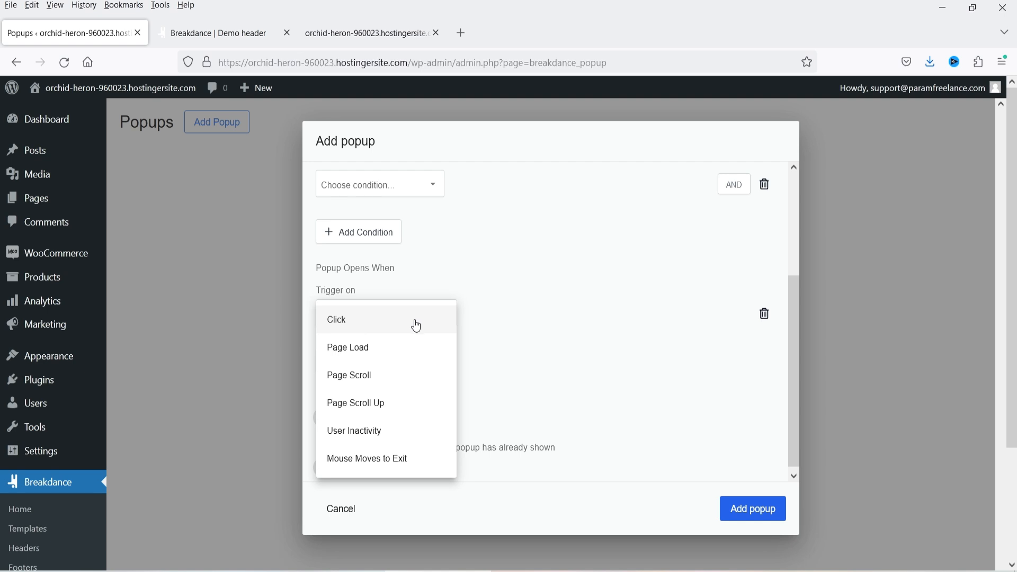
click(408, 350)
click(531, 321)
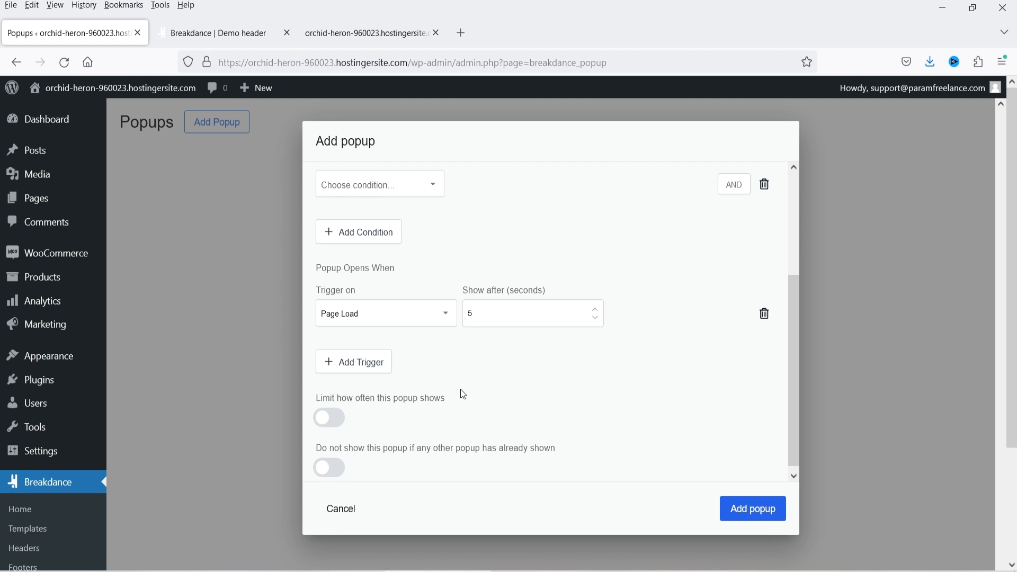
click(764, 514)
Open the Breakdance Design Library and browse its ready-made website designs.
scroll(90, 398, down, 3)
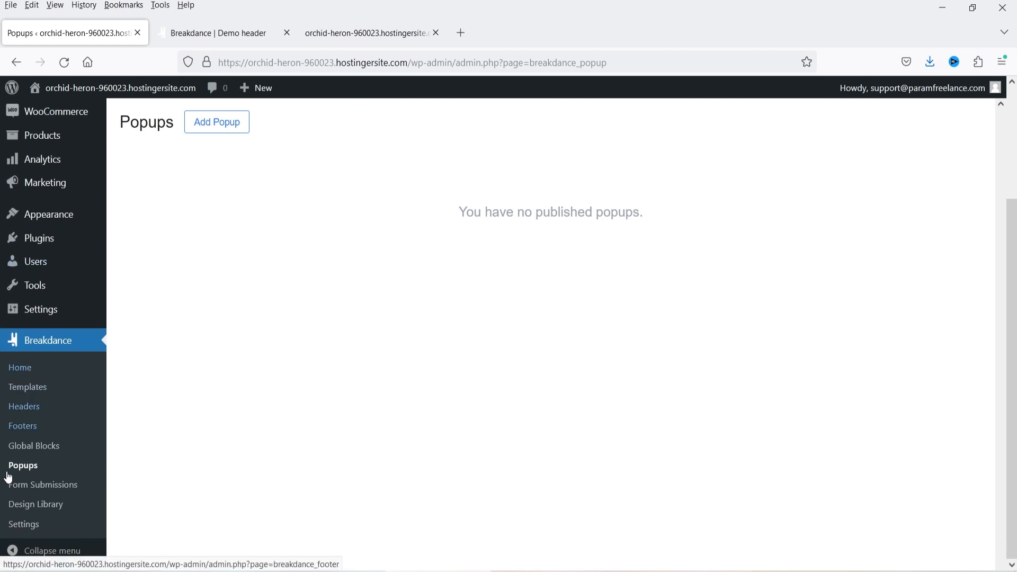
click(35, 504)
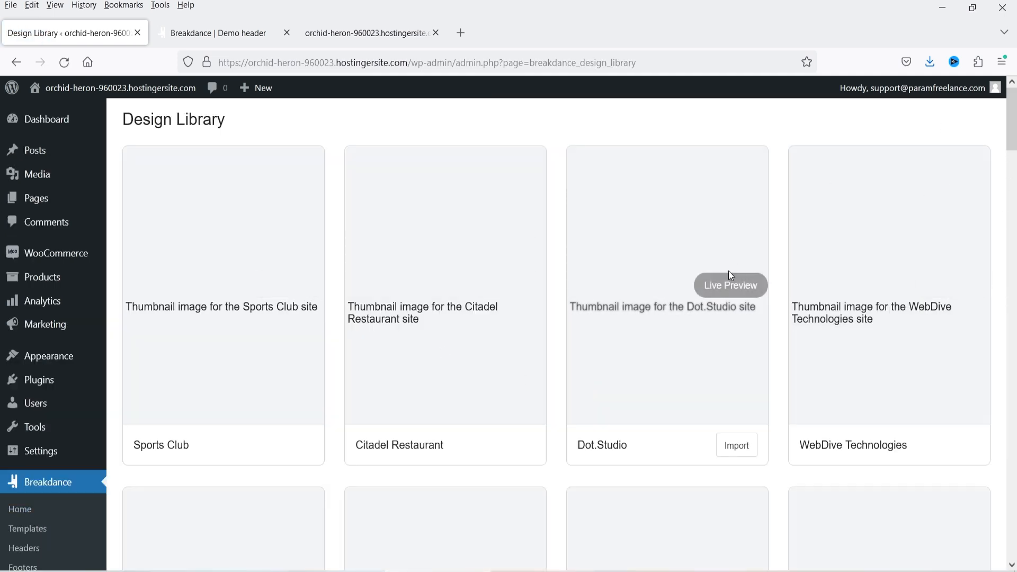
scroll(899, 301, down, 5)
scroll(899, 301, down, 15)
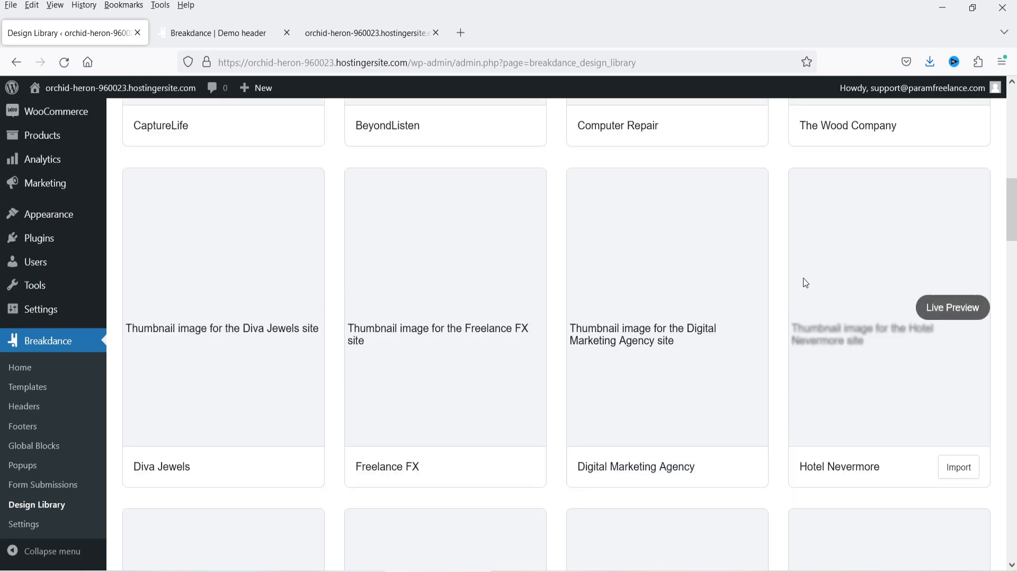
scroll(779, 286, up, 15)
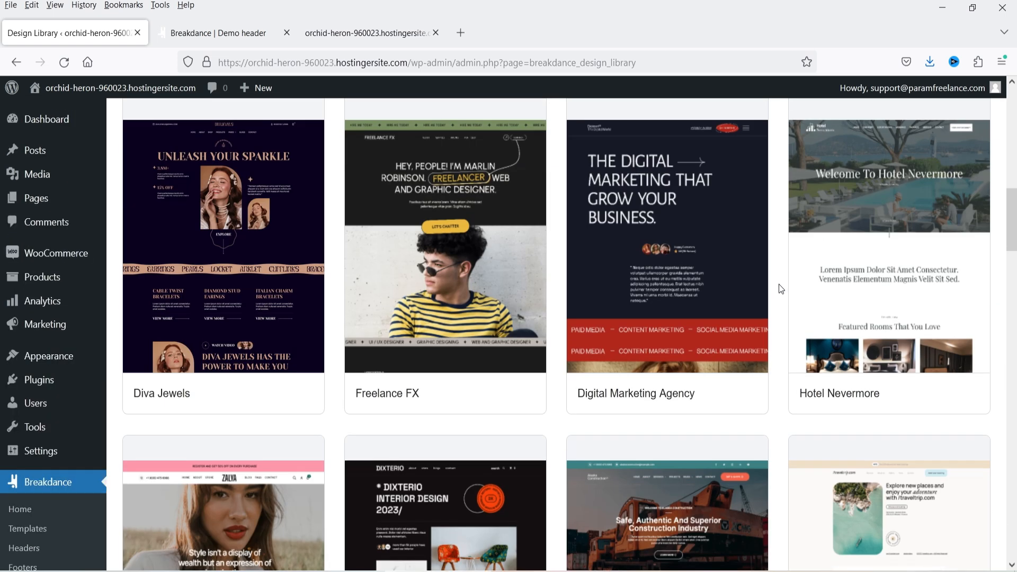
scroll(738, 281, up, 5)
Look over the live store's home page and open the live preview of the Design Library's Clothify design.
click(344, 33)
scroll(404, 215, down, 5)
scroll(404, 215, up, 5)
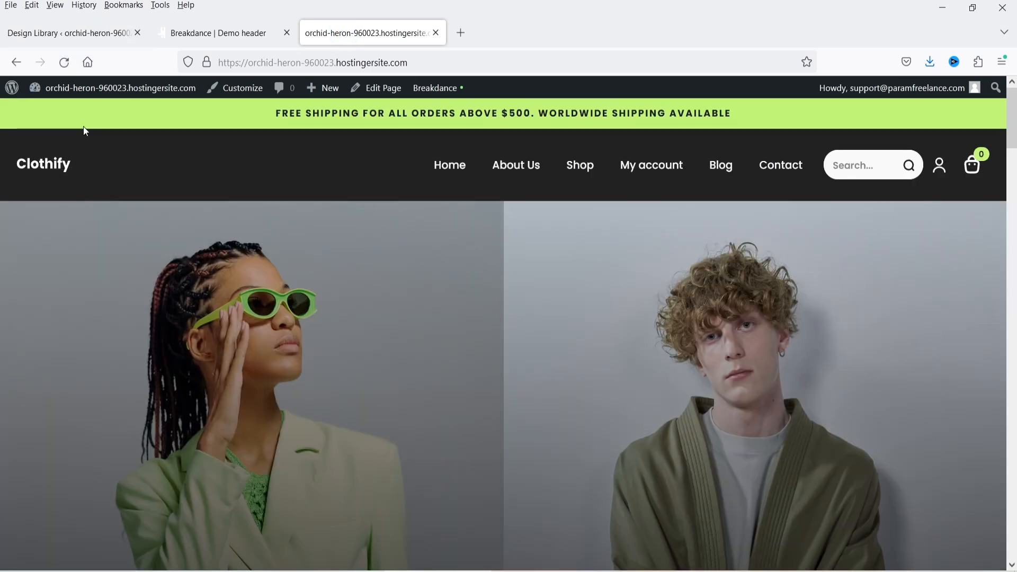
click(68, 32)
scroll(798, 271, down, 5)
scroll(797, 271, down, 8)
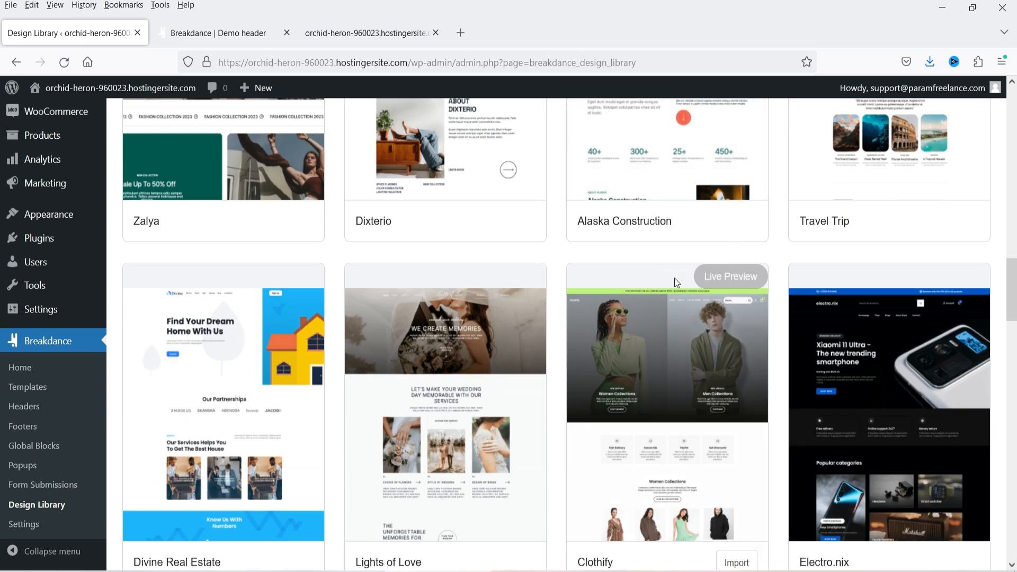
scroll(676, 283, down, 3)
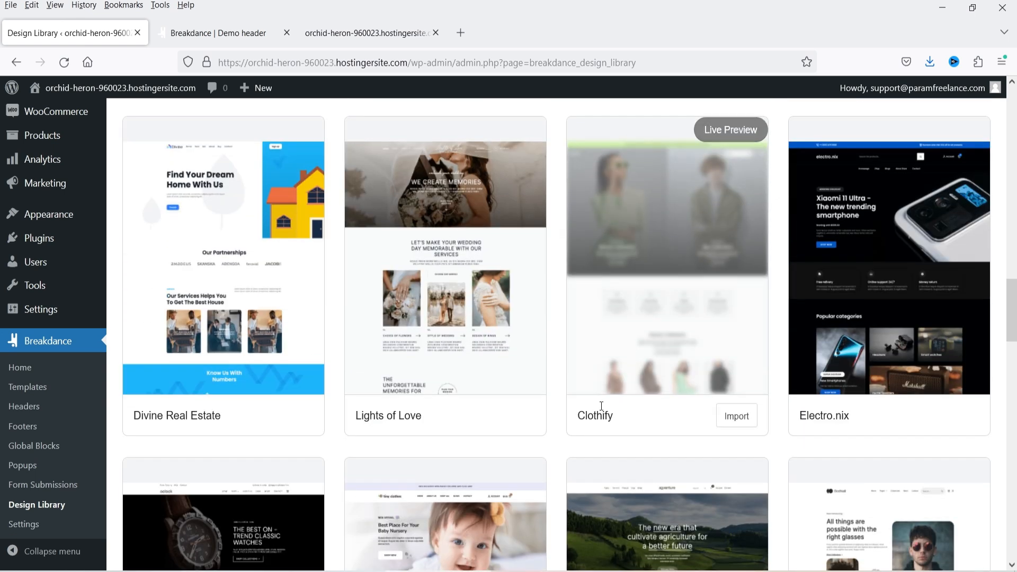
click(730, 133)
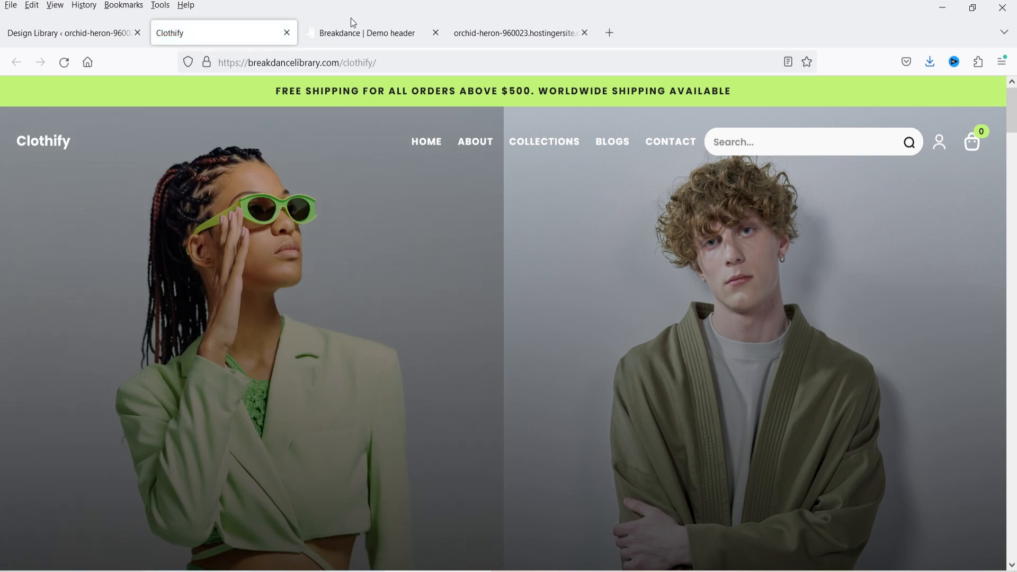
Compare the Clothify preview's home page with the live store's home page.
click(505, 34)
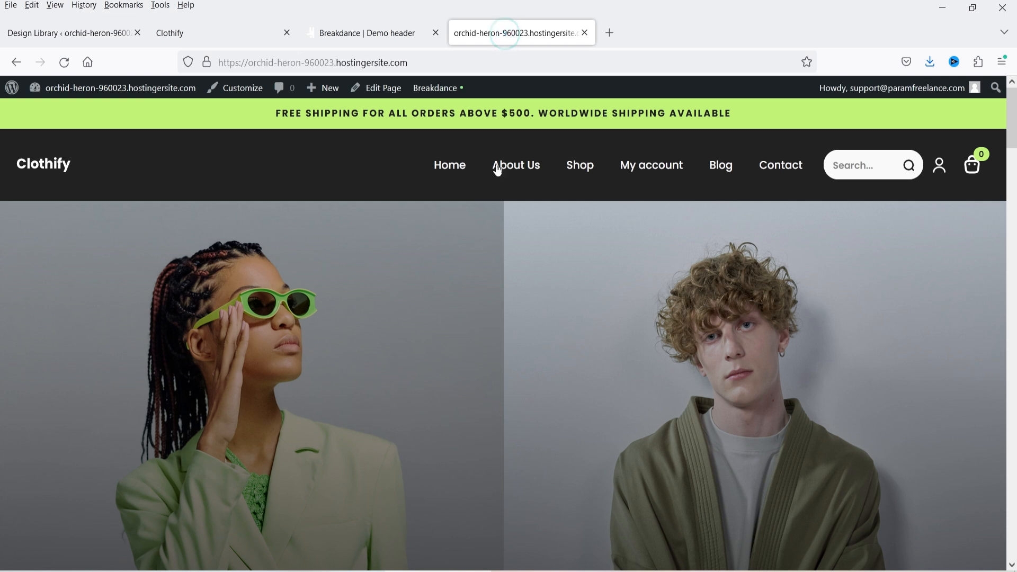
click(239, 34)
scroll(574, 218, down, 5)
scroll(570, 201, down, 2)
scroll(569, 201, up, 10)
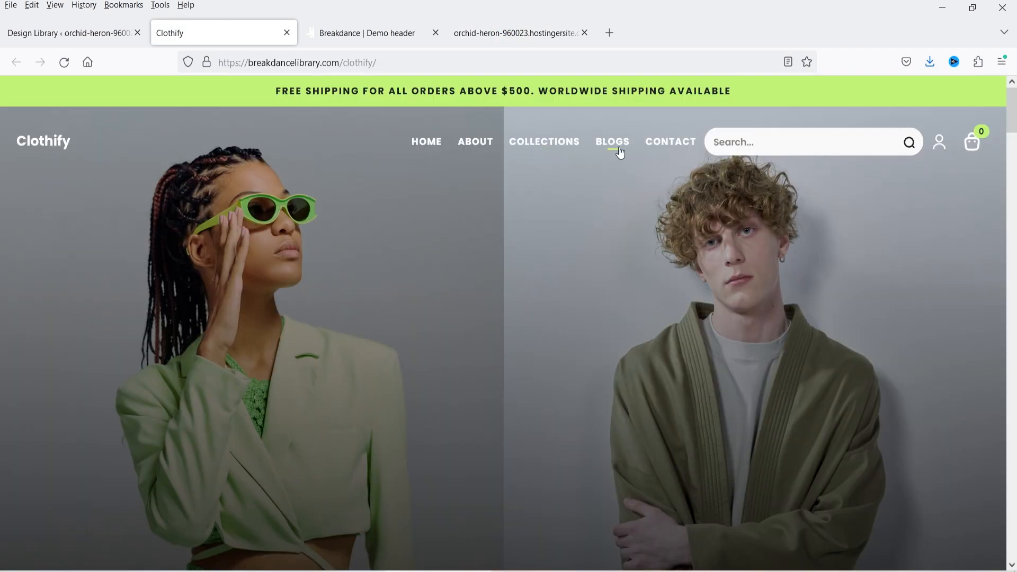
click(508, 35)
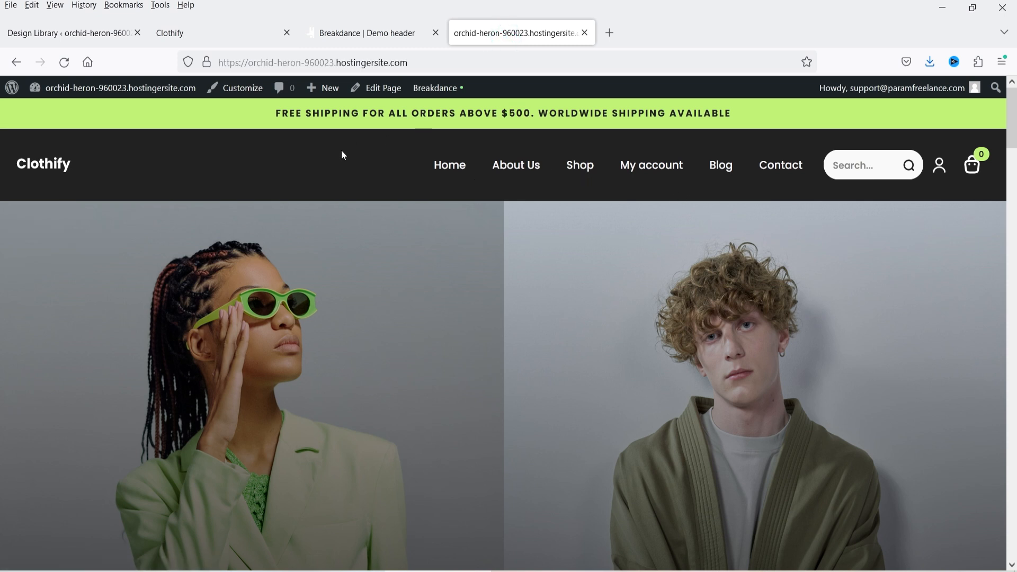
click(199, 35)
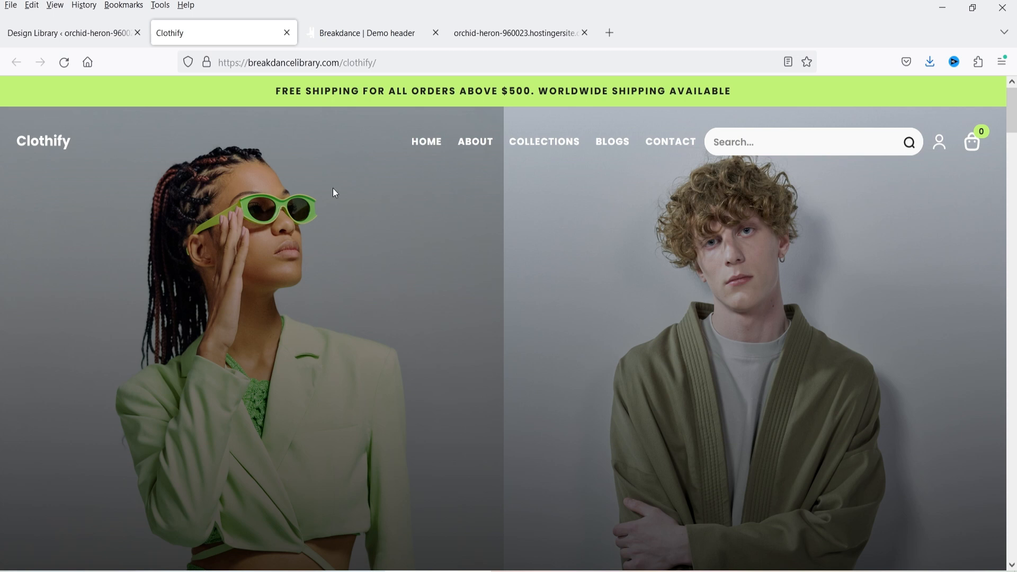
Close the Clothify preview and the Demo header editor and return to the Design Library's designs.
click(286, 33)
click(287, 32)
click(83, 35)
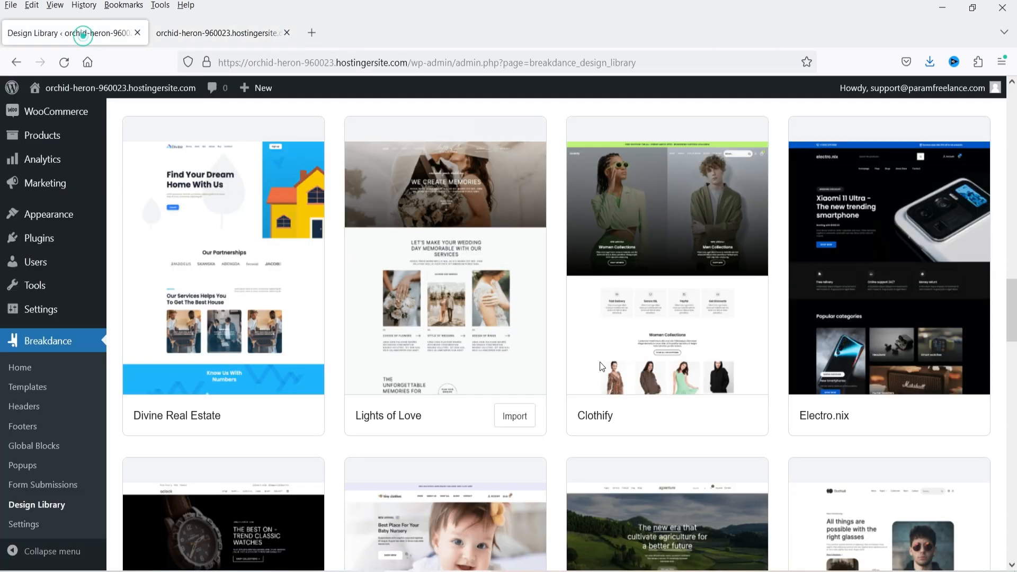
scroll(508, 309, down, 15)
Open the Breakdance Templates list and review the existing templates and the template types that can be added.
click(37, 387)
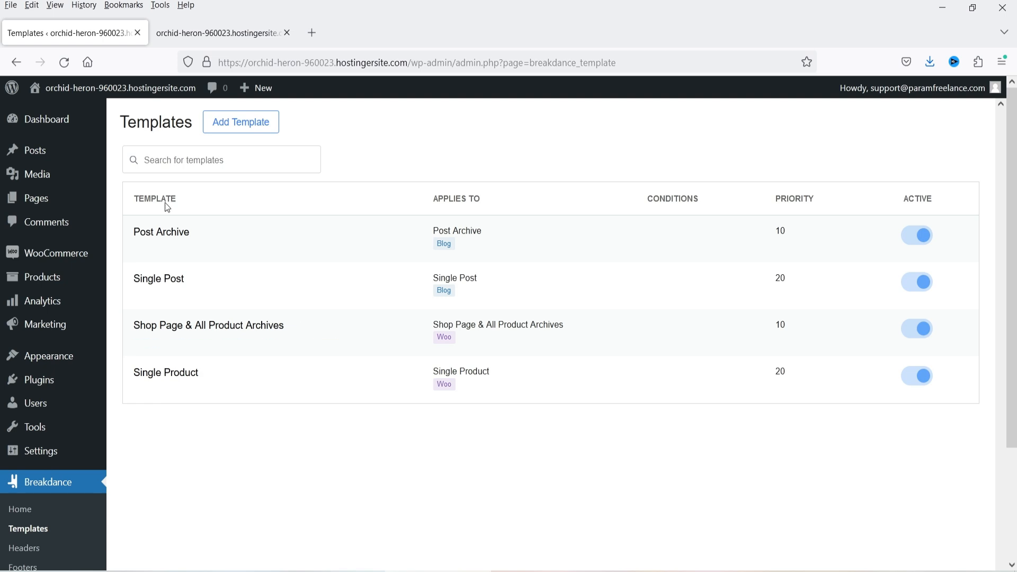
mouse_move(159, 373)
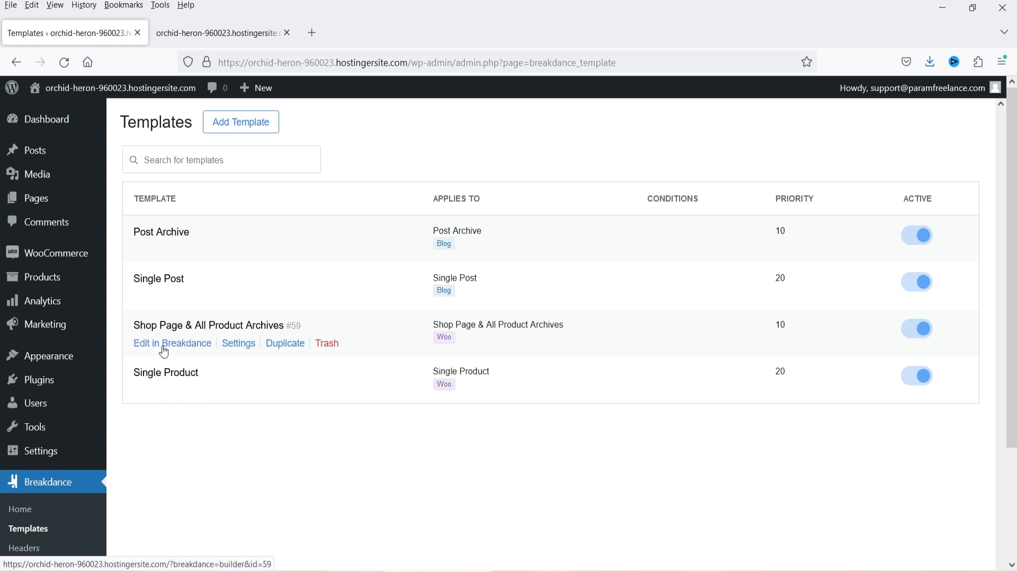
mouse_move(175, 298)
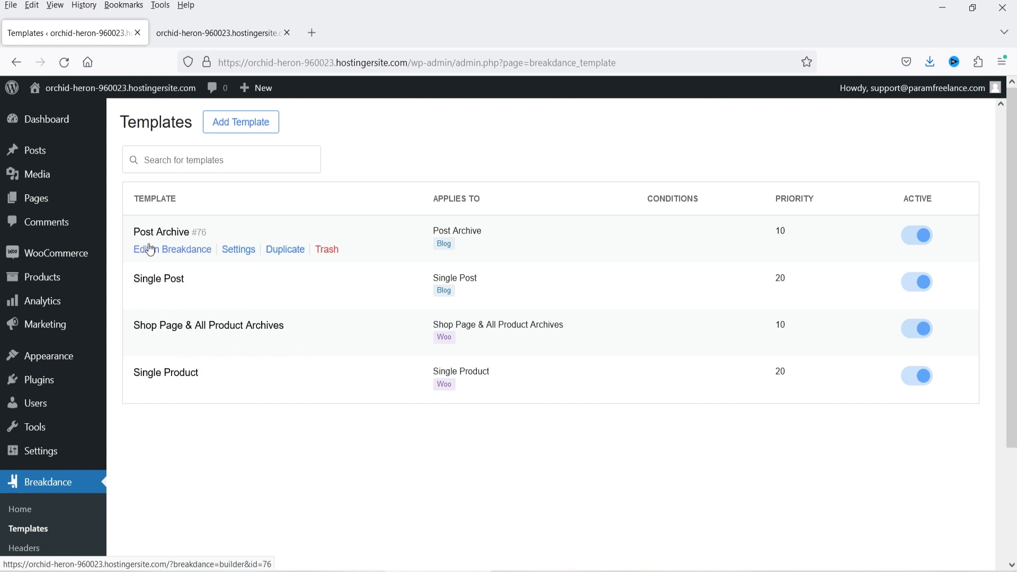
click(254, 123)
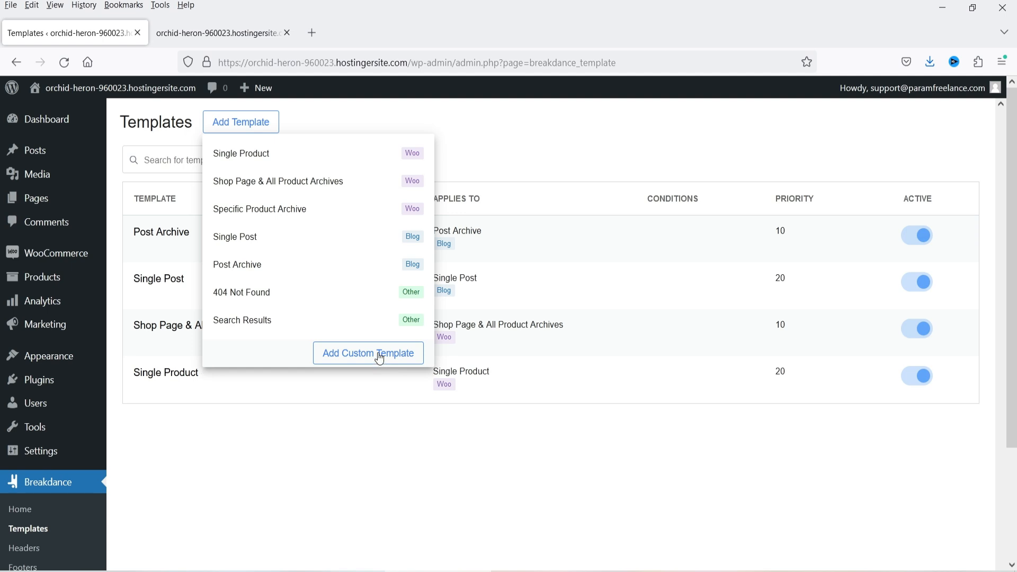
click(358, 500)
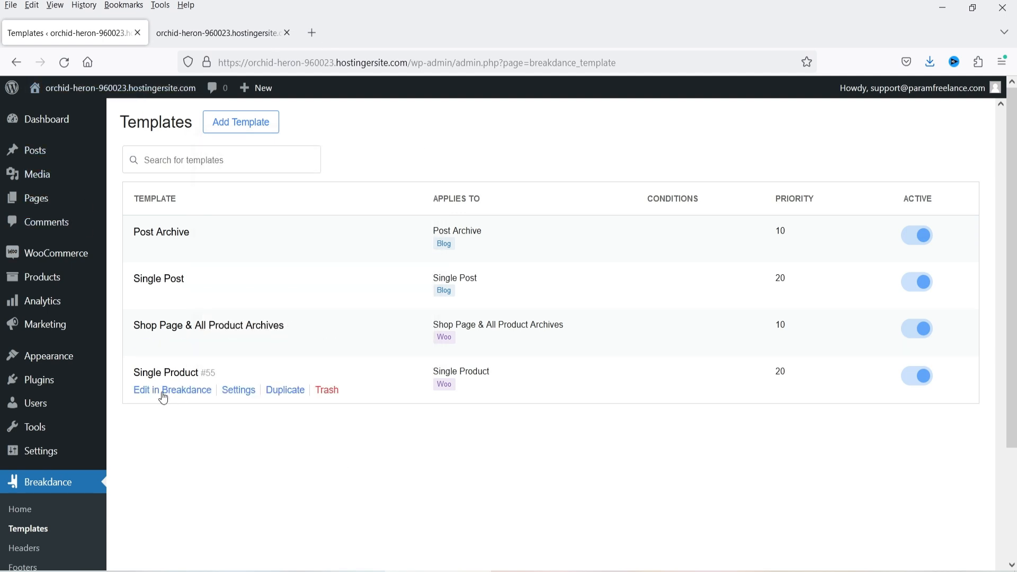
Open the Single Product template in Breakdance in a new tab and look over its layout.
right_click(168, 389)
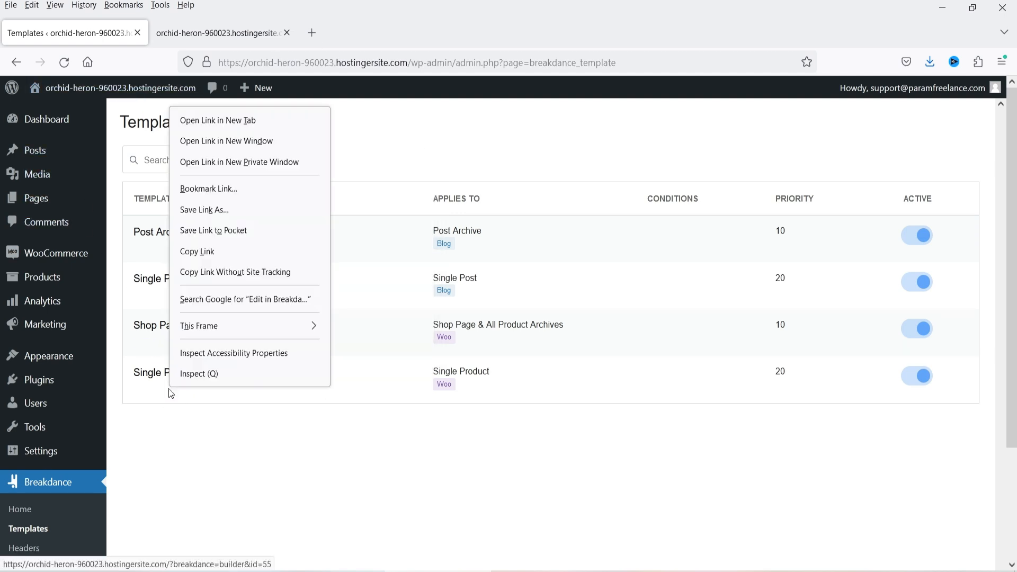
click(218, 120)
click(222, 35)
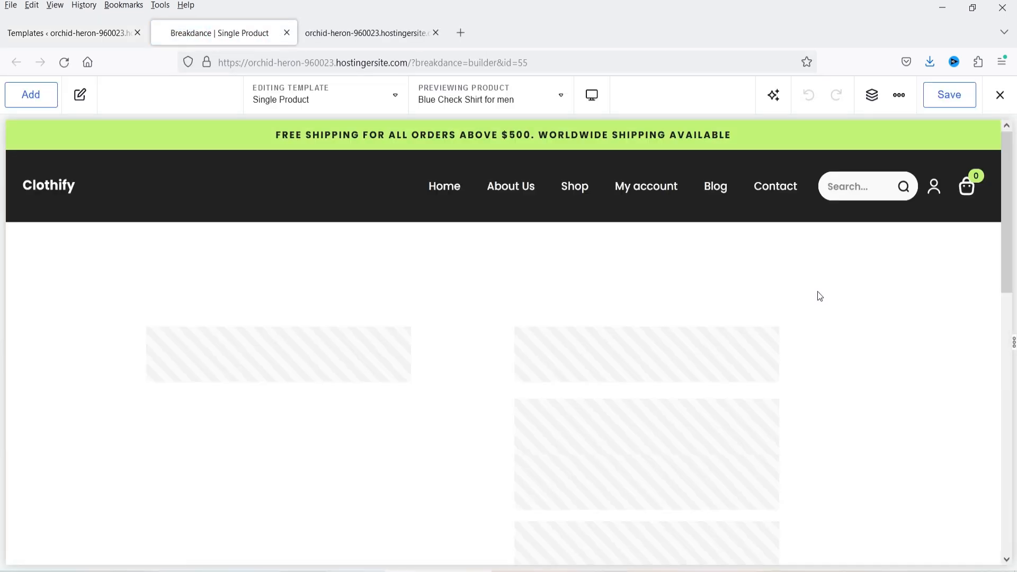
scroll(907, 303, down, 2)
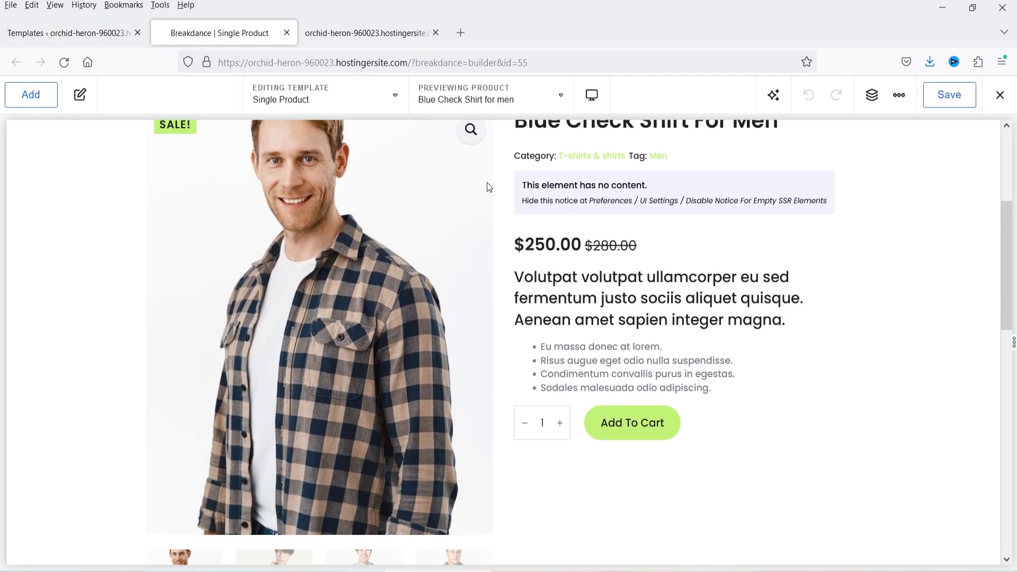
scroll(873, 273, up, 2)
Open the Light Pink Half Sleeves Top product page from the live store's home page and view its layout.
click(343, 32)
scroll(575, 240, down, 10)
scroll(576, 238, down, 3)
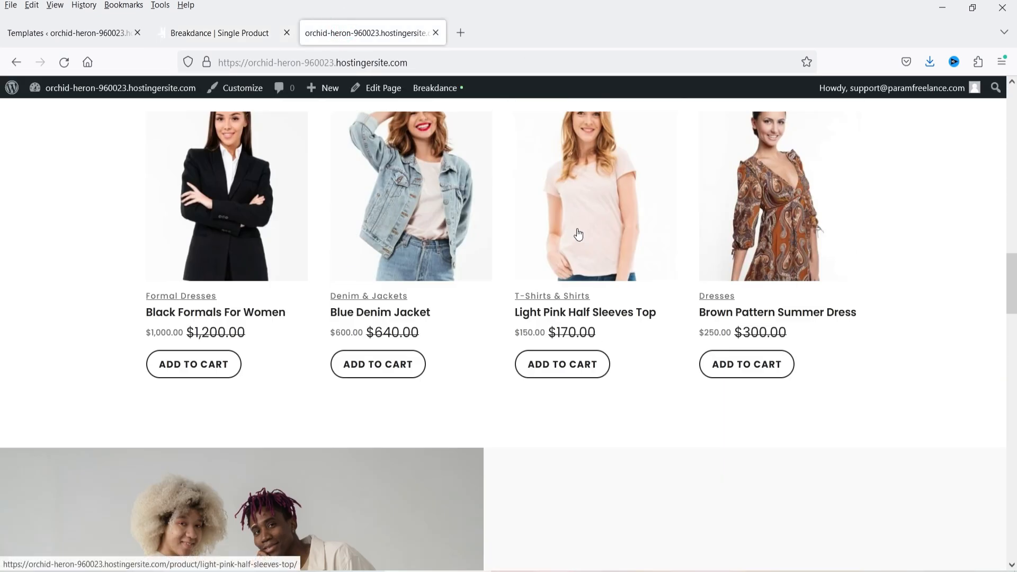
click(600, 184)
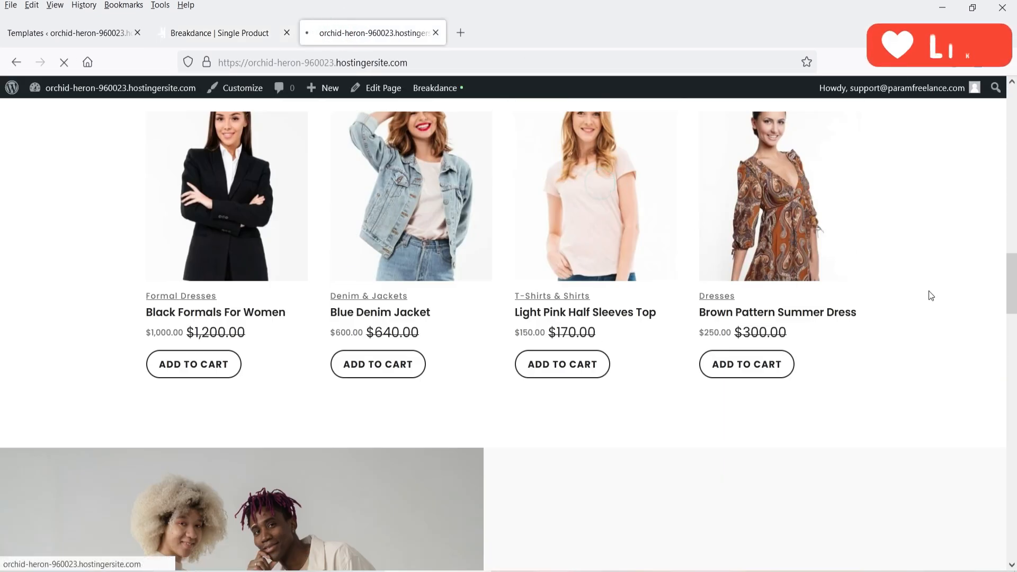
scroll(903, 285, down, 3)
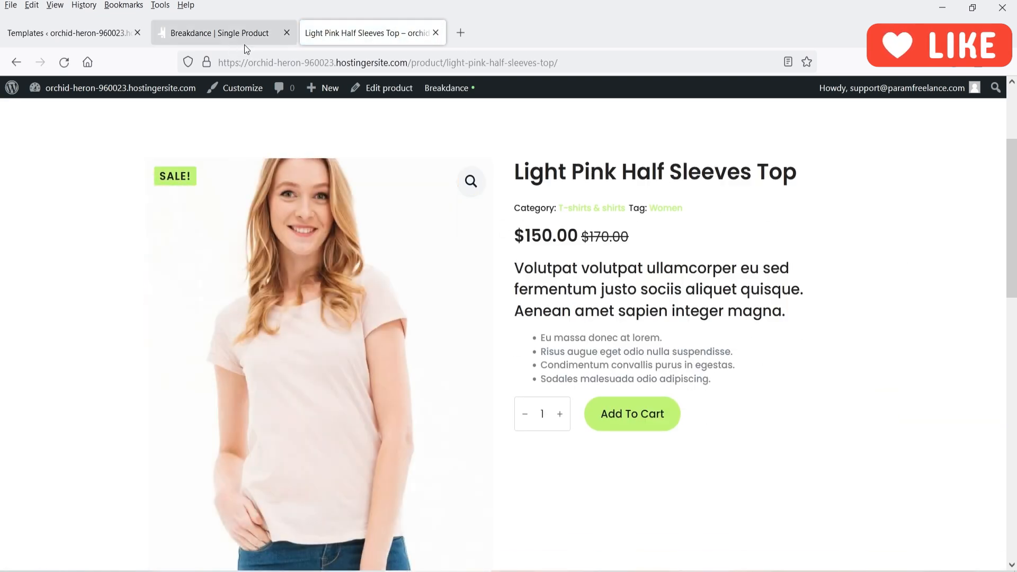
In the Single Product template, set the product title's typography color to #B3193C and save the template.
click(222, 33)
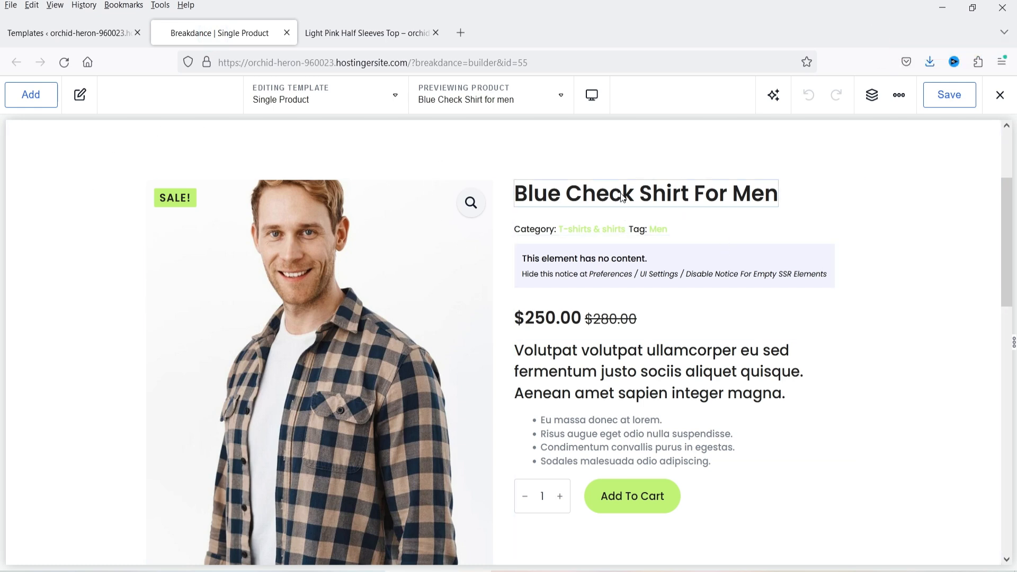
click(553, 200)
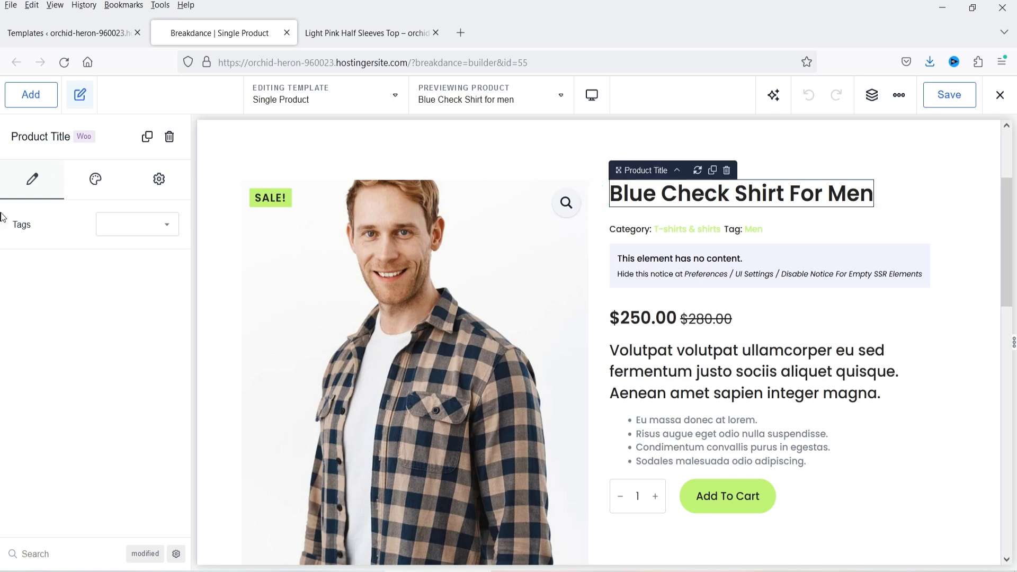
click(95, 182)
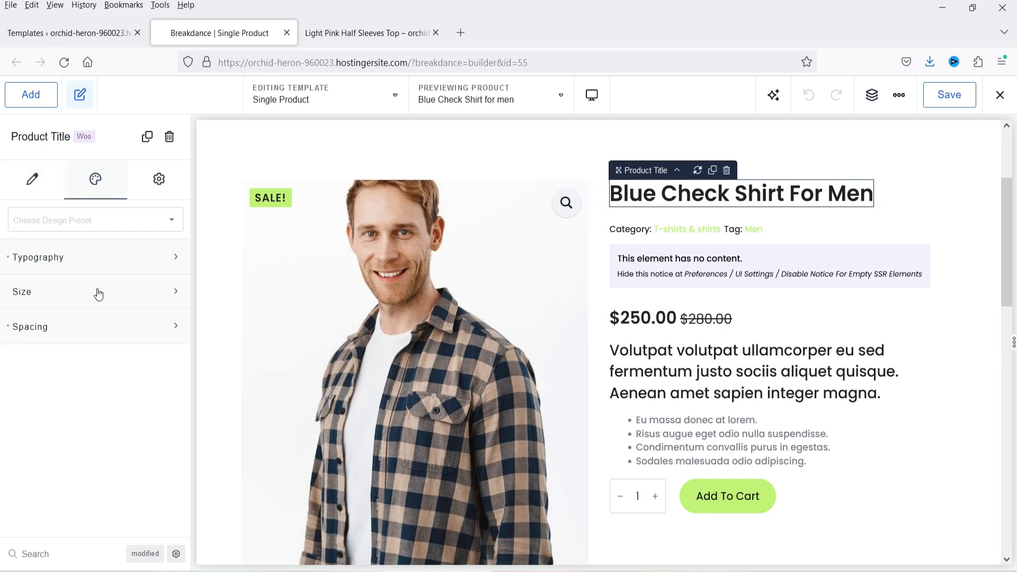
click(96, 260)
click(153, 301)
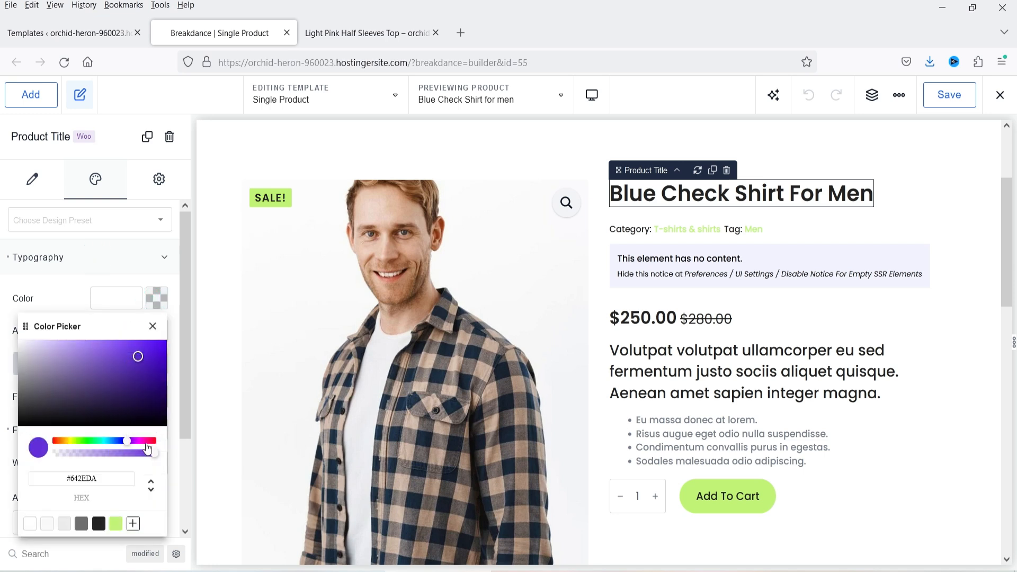
click(152, 441)
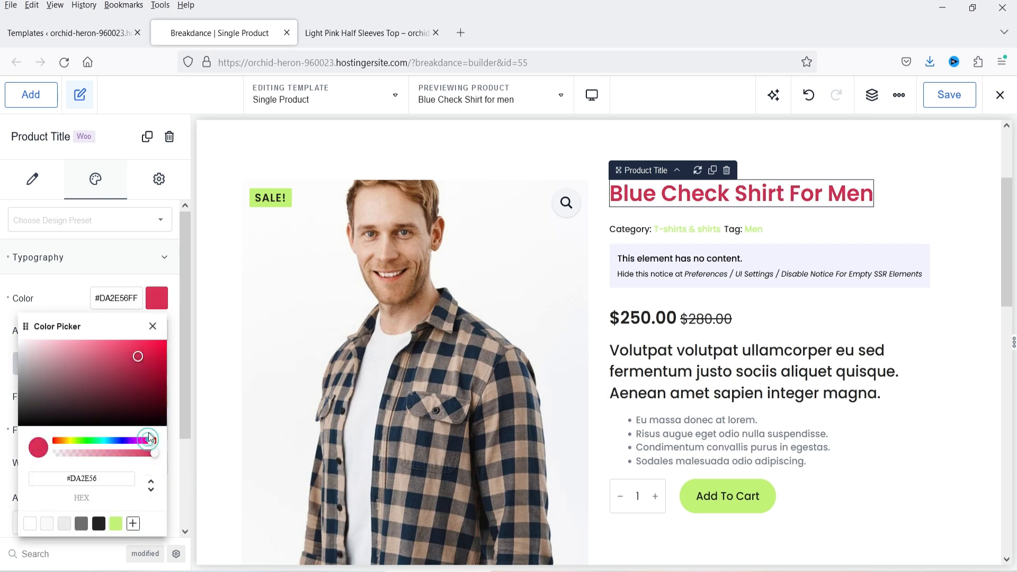
drag(138, 357, 148, 370)
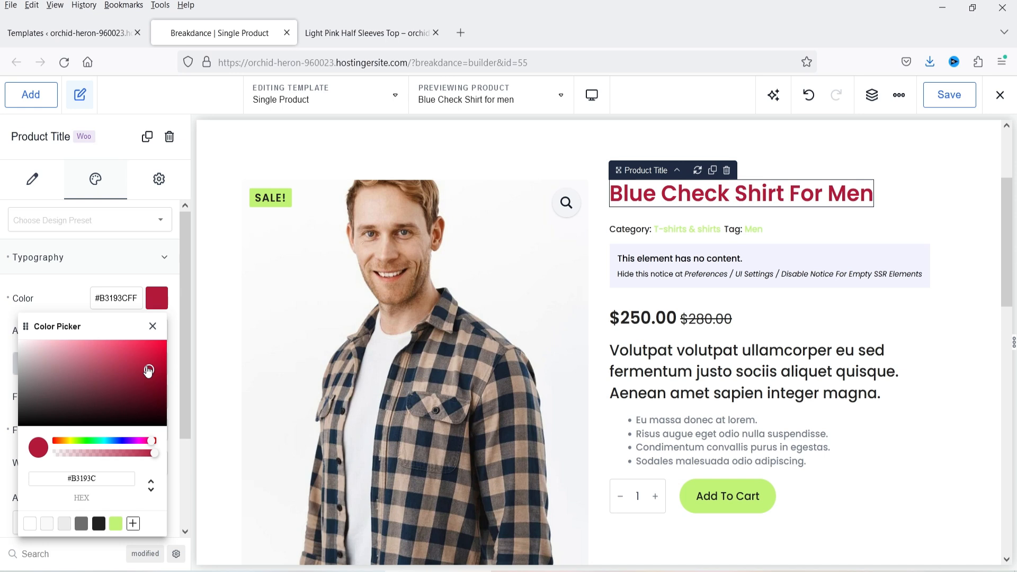
click(971, 94)
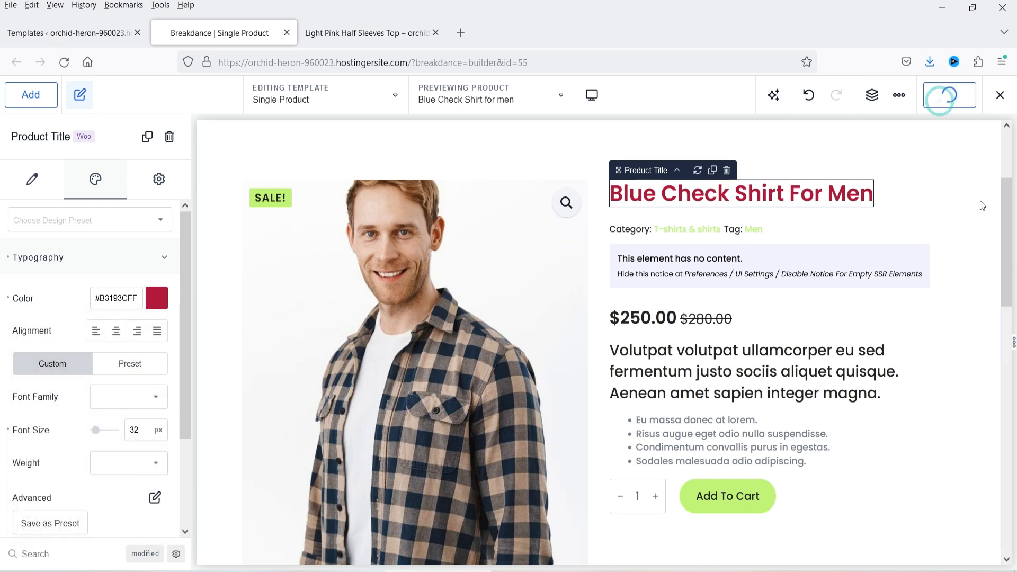
Reload the live product page to check the title color and return to the Single Product editor.
click(359, 33)
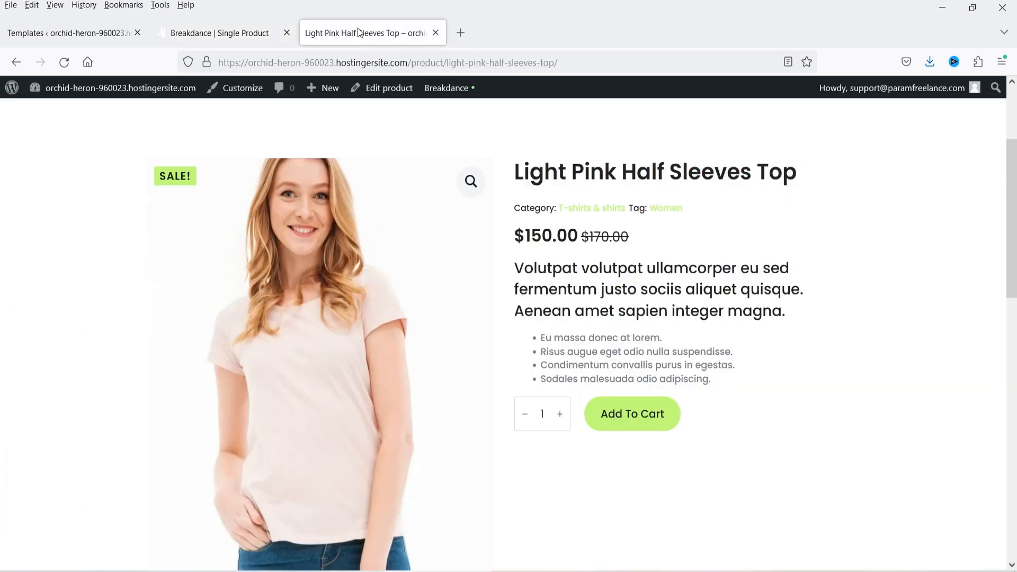
click(64, 62)
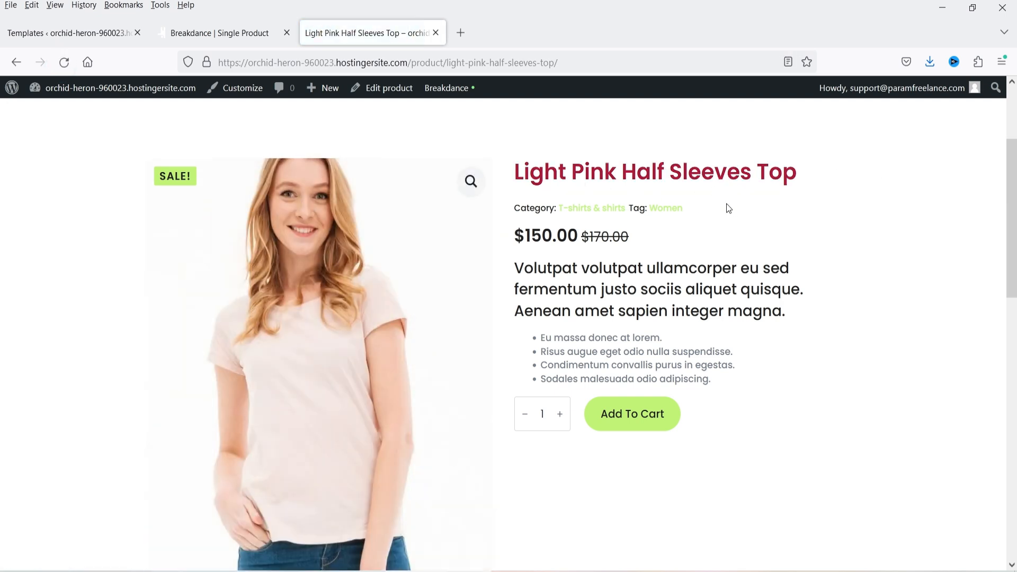
key(ctrl+Page_Up)
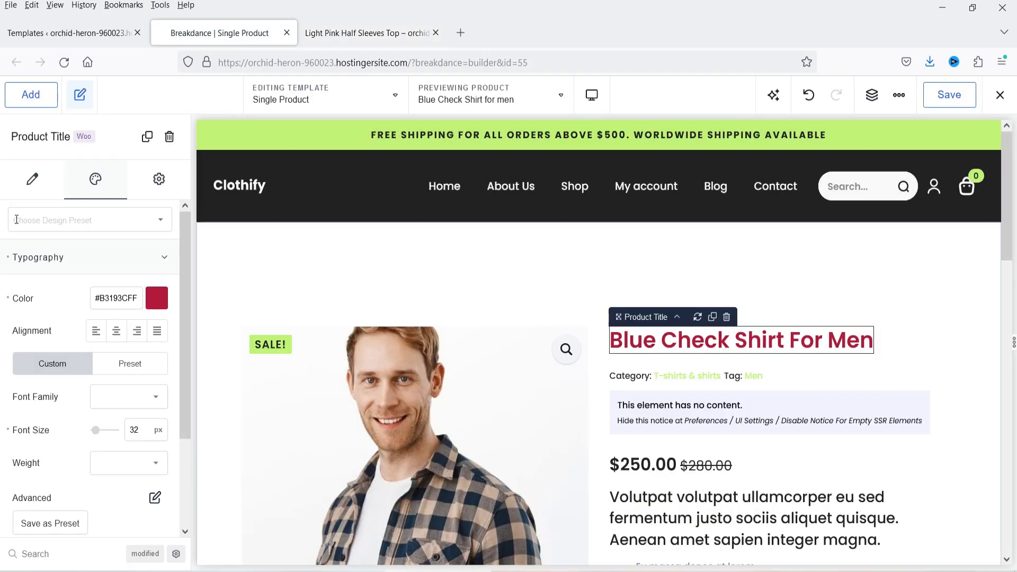
Search the elements available to add for "pro", review the product elements, and select the template's empty Product Rating element.
scroll(924, 341, down, 3)
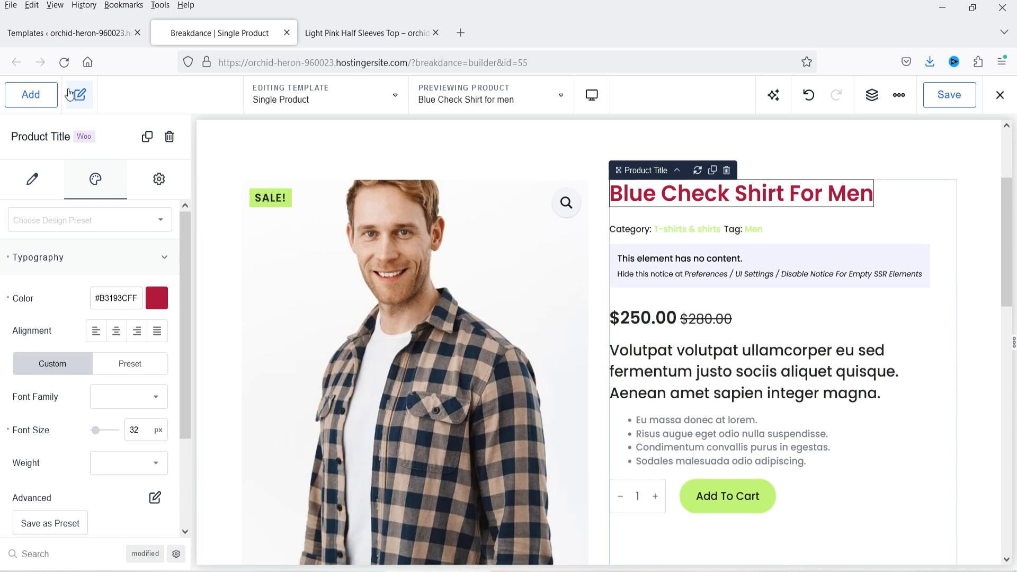
click(37, 98)
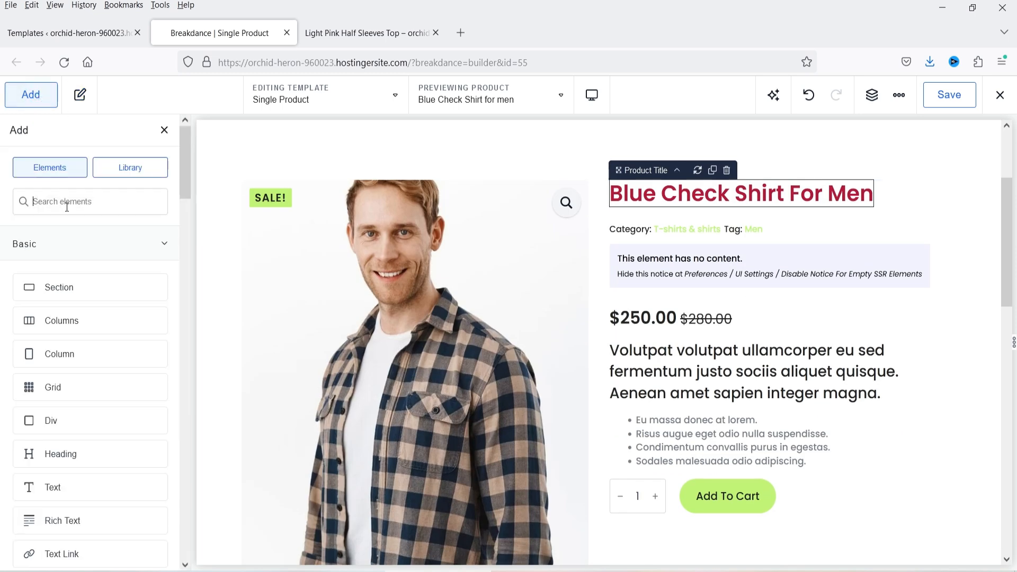
click(66, 206)
text(pro)
scroll(523, 311, down, 2)
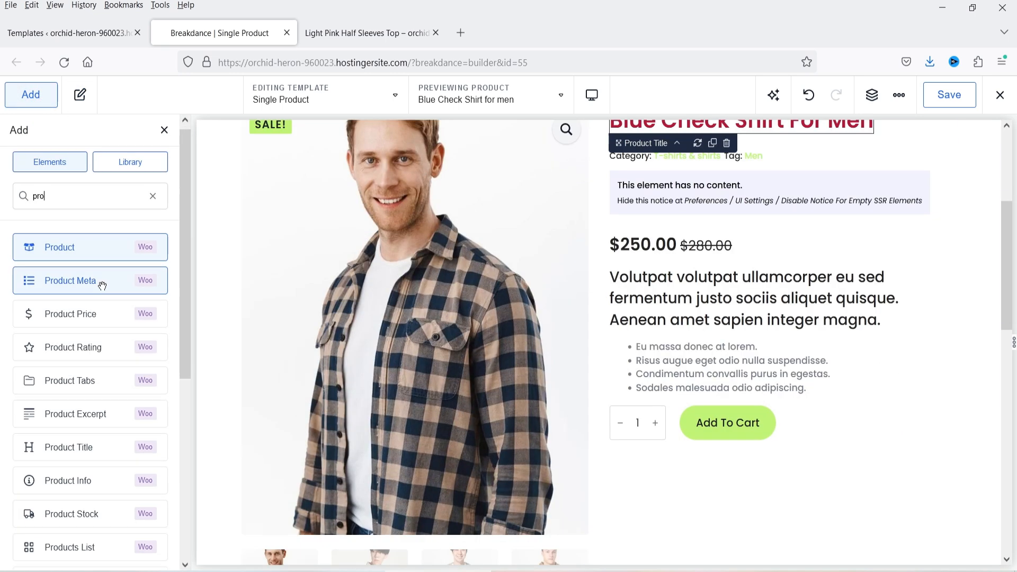
scroll(777, 286, up, 3)
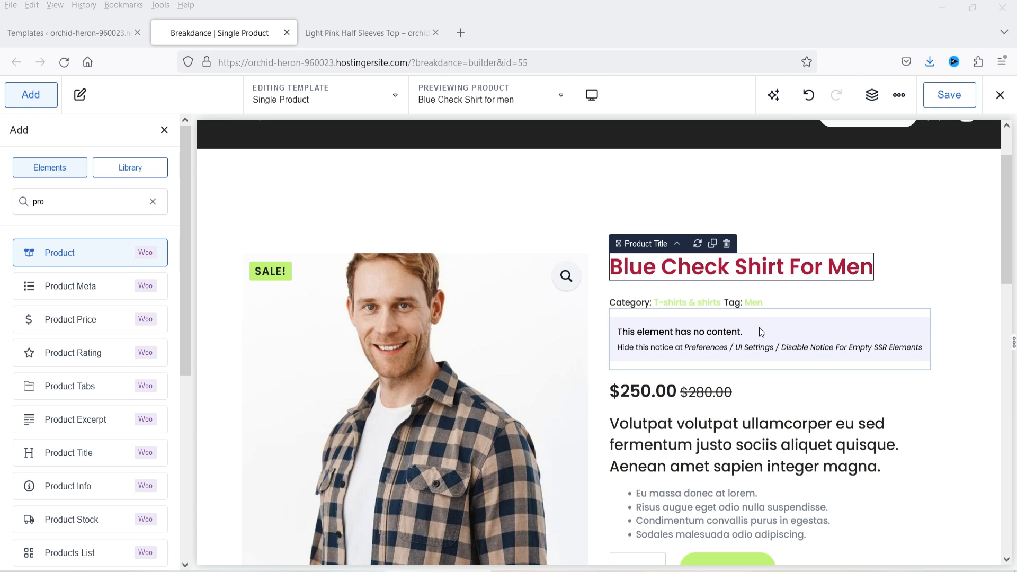
click(710, 341)
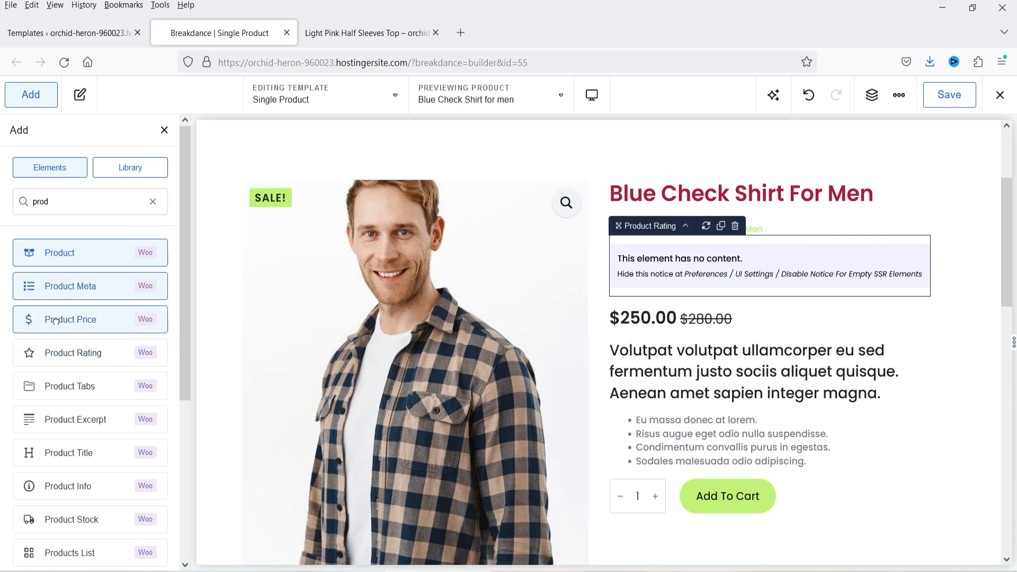
Add a Product Price element between the short description and the Add To Cart button, with extra spacing below it.
drag(123, 340, 684, 408)
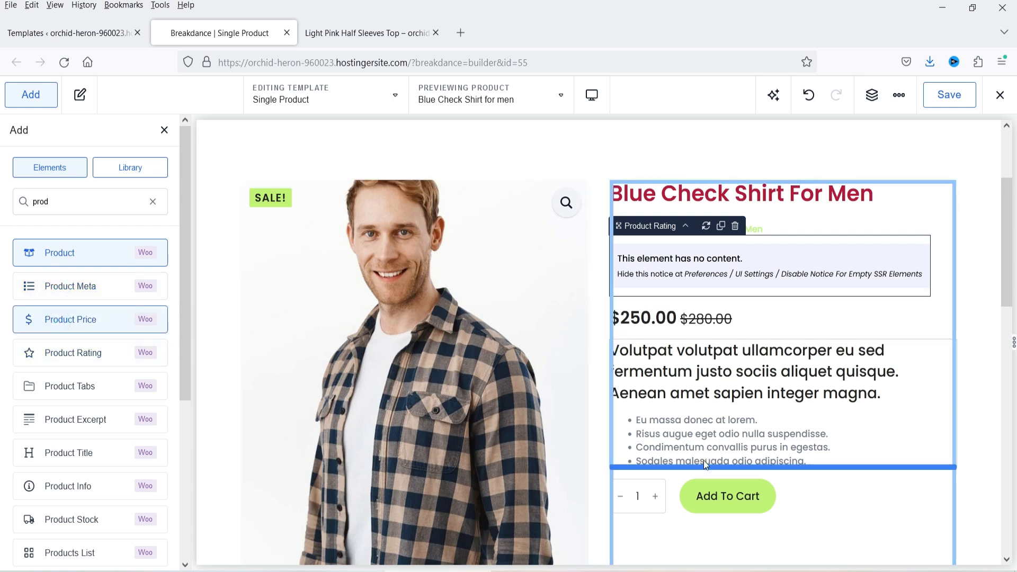
drag(704, 468, 706, 468)
scroll(807, 388, down, 2)
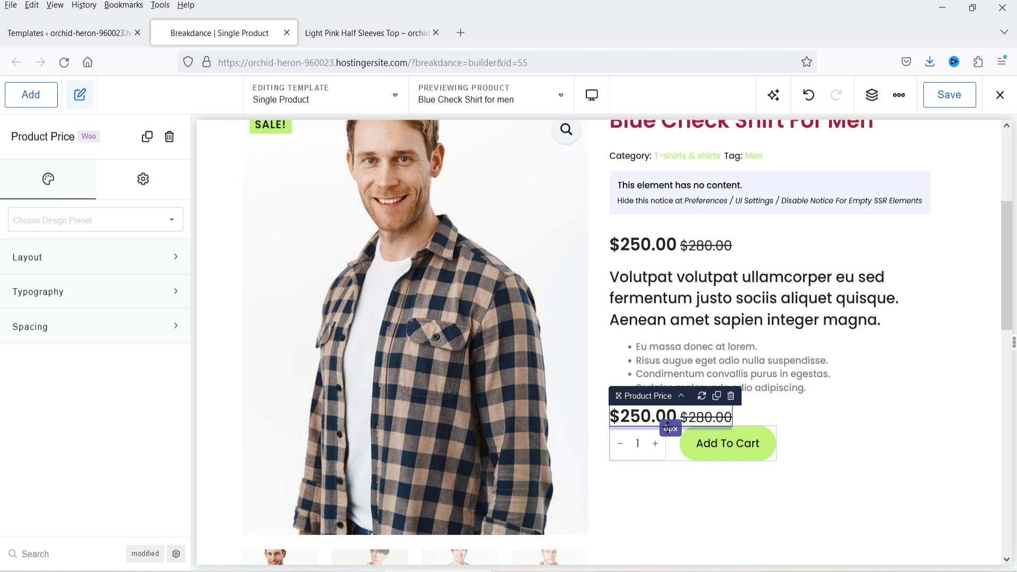
drag(668, 427, 665, 448)
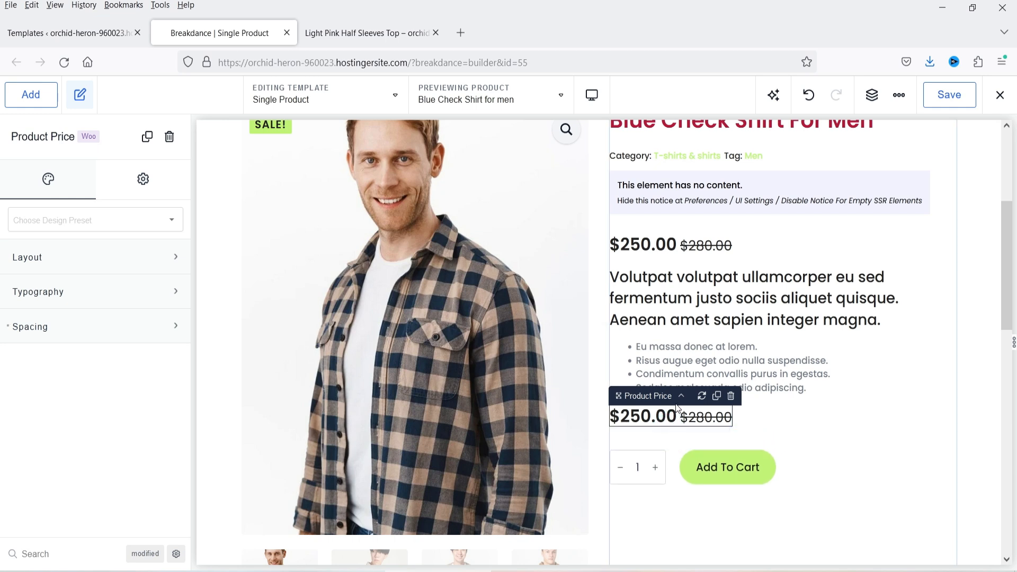
Delete the second Product Price element above the Add To Cart button and save the Single Product template.
click(731, 396)
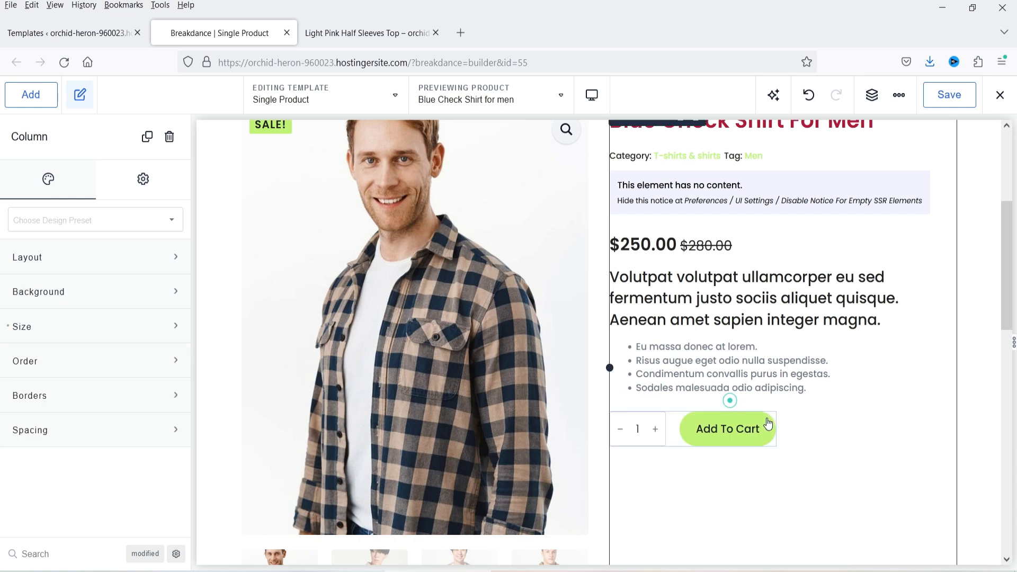
click(949, 94)
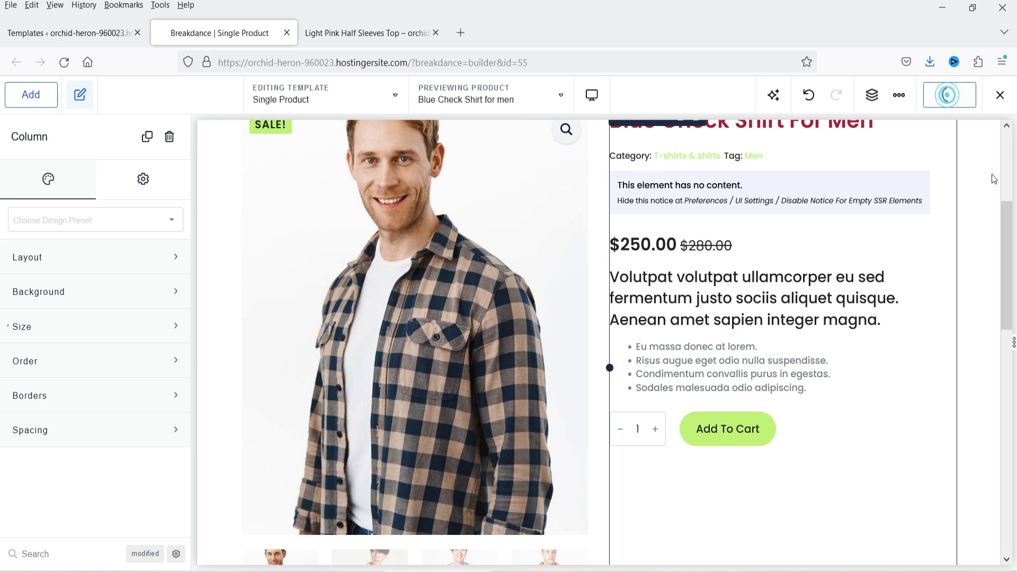
View the live product page, and open the Shop Page & All Product Archives template in Breakdance in a new tab.
click(364, 39)
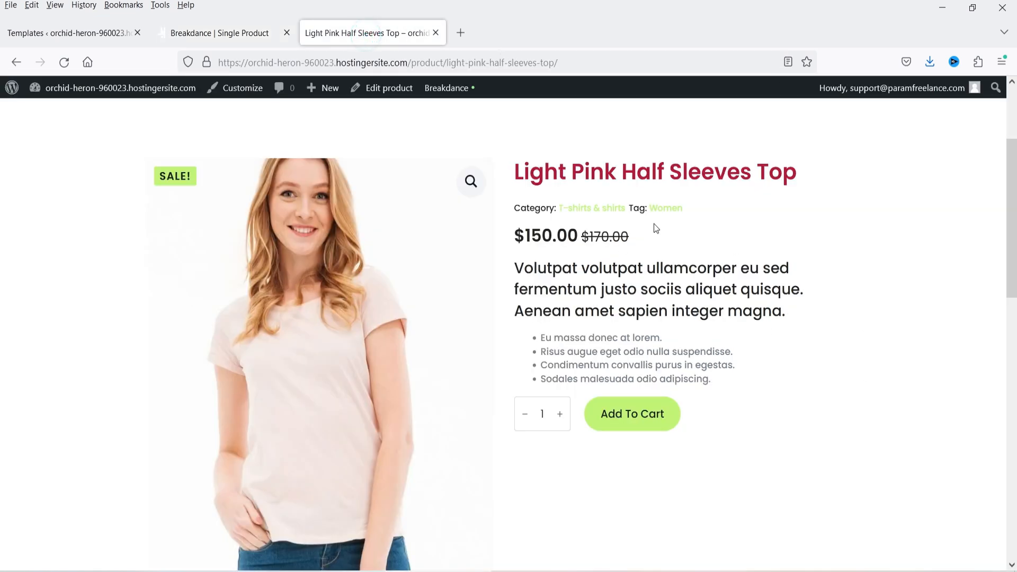
click(24, 34)
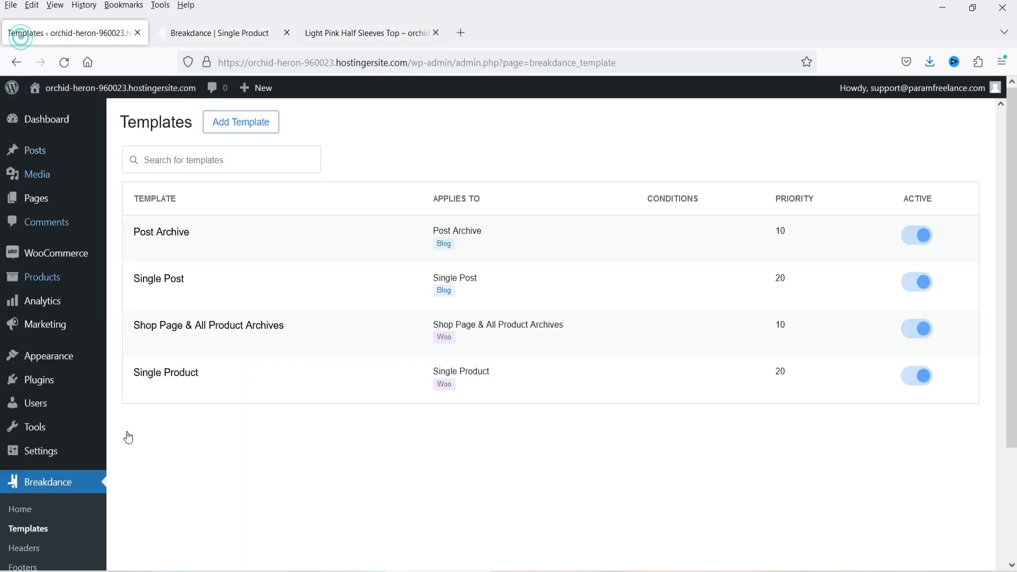
mouse_move(213, 339)
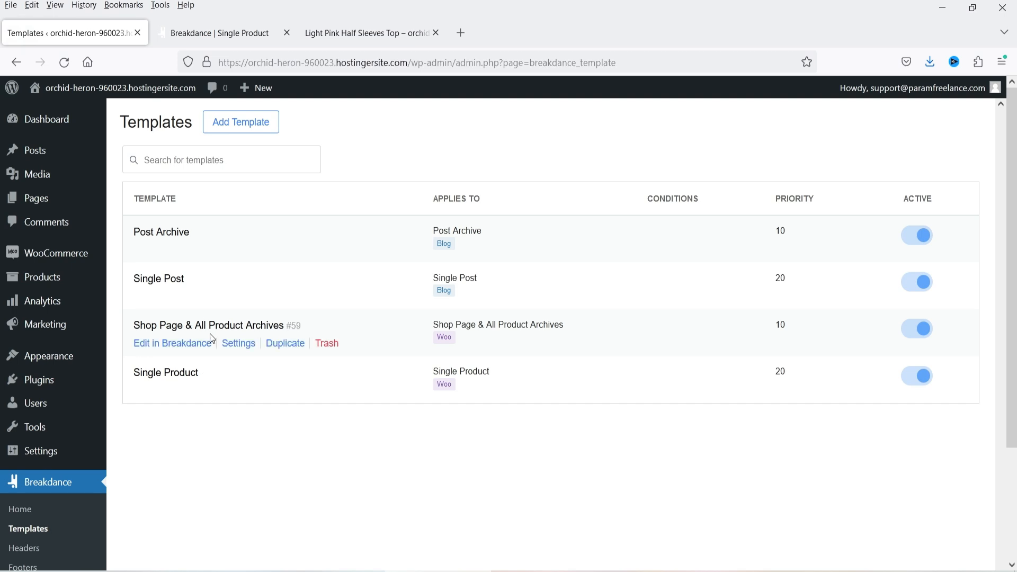
right_click(153, 346)
click(183, 73)
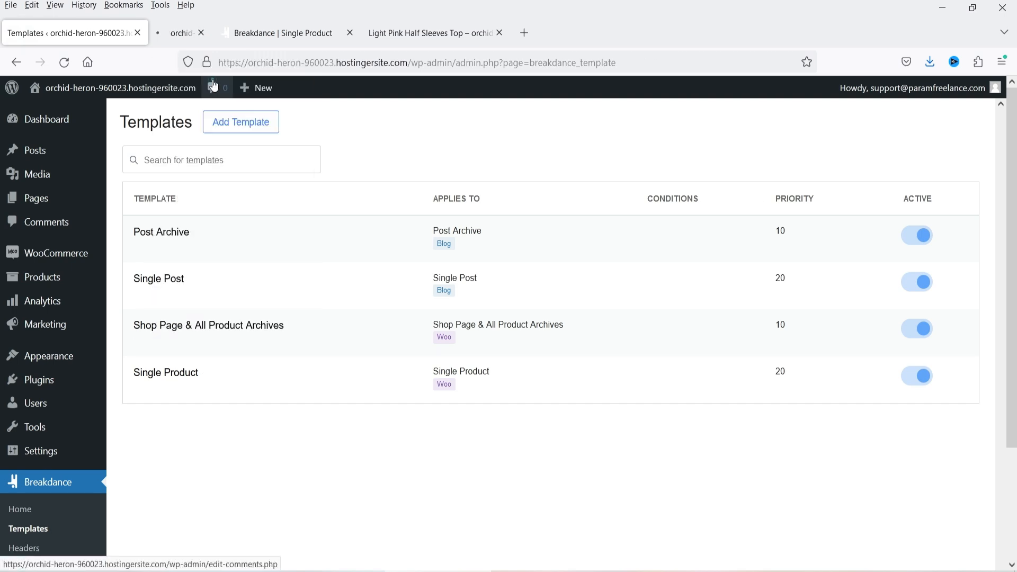
Look through the live store's Shop page and switch to the Shop Page & All Product Archives template editor.
click(463, 34)
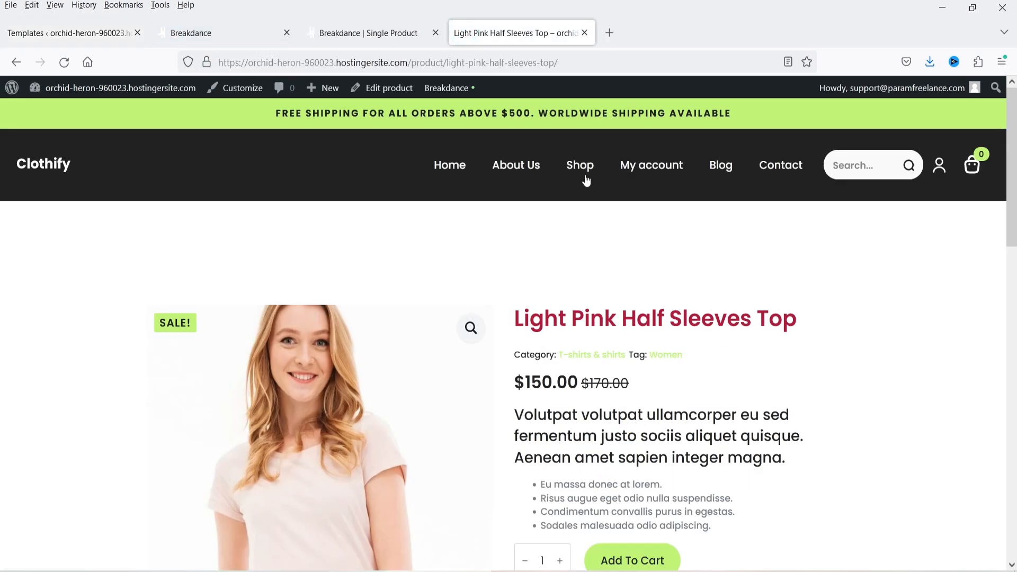
click(586, 181)
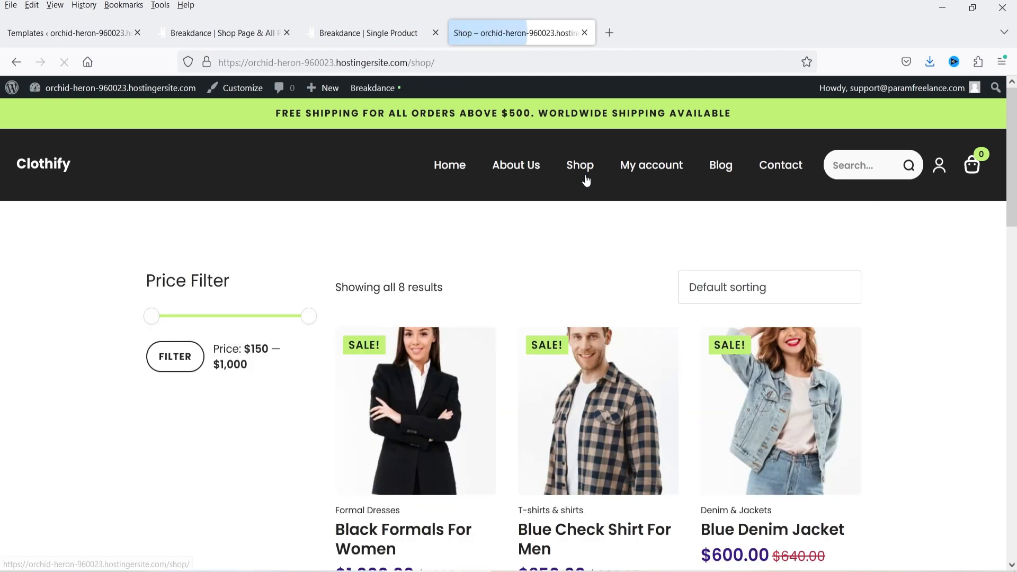
scroll(990, 289, down, 3)
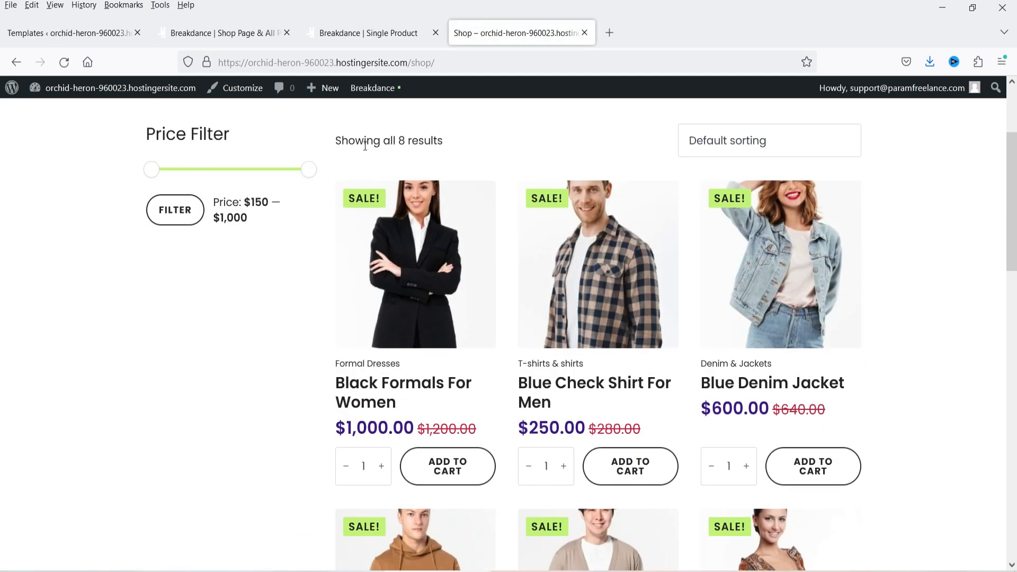
scroll(897, 309, down, 12)
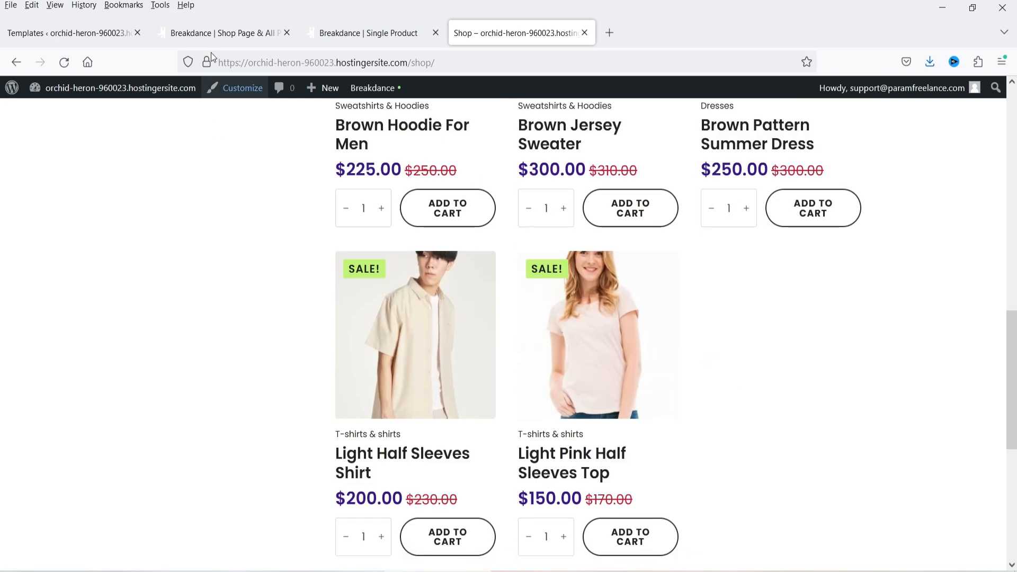
click(207, 33)
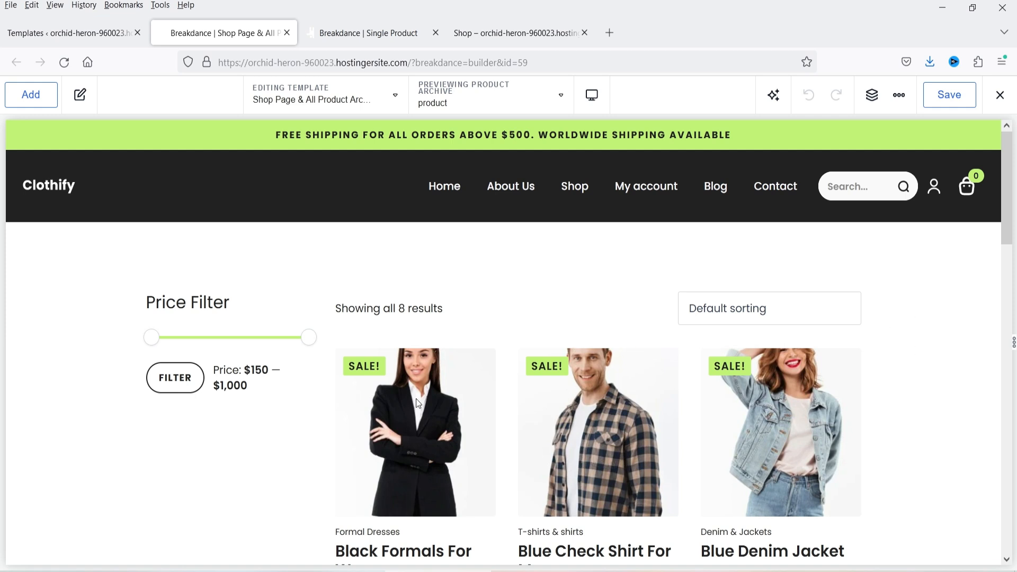
Select the Shop Page element in the template and open its Products List settings.
click(309, 453)
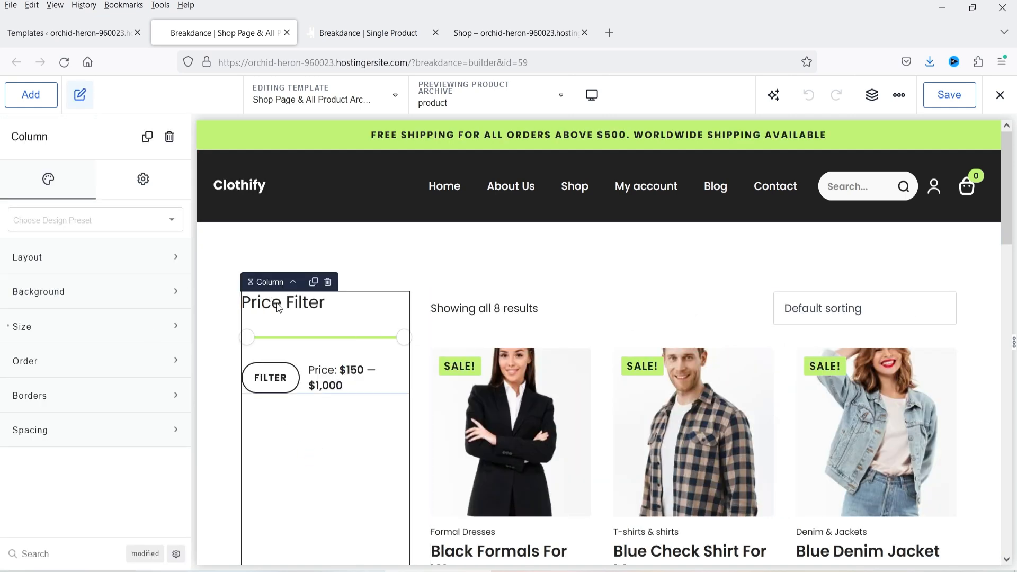
click(745, 315)
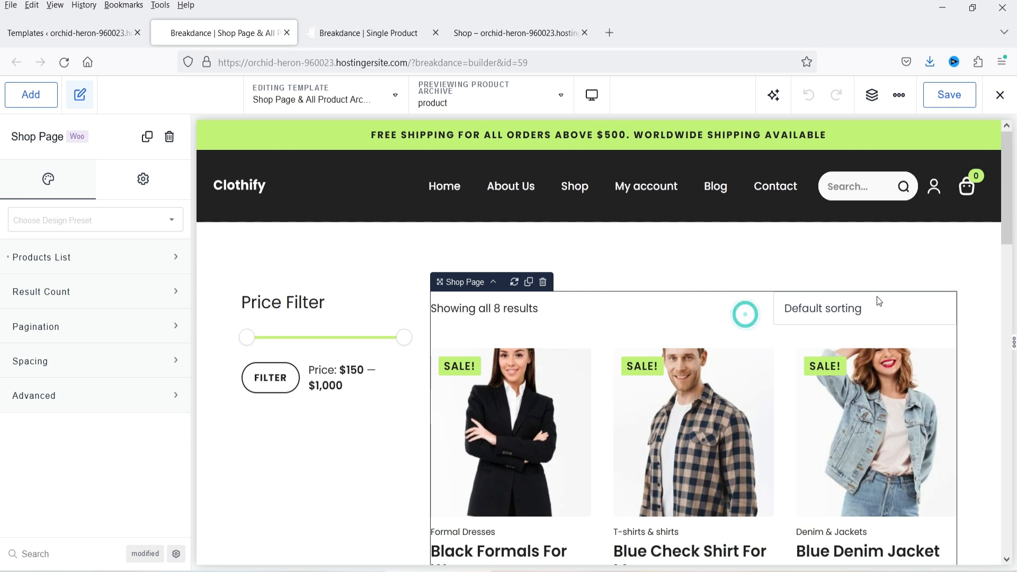
scroll(901, 286, down, 4)
scroll(833, 295, up, 3)
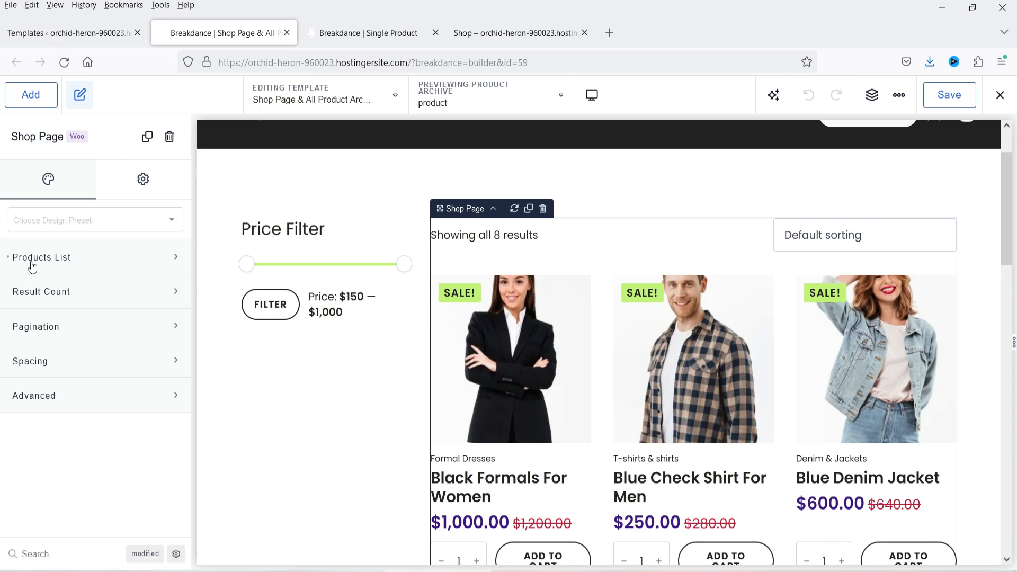
click(62, 260)
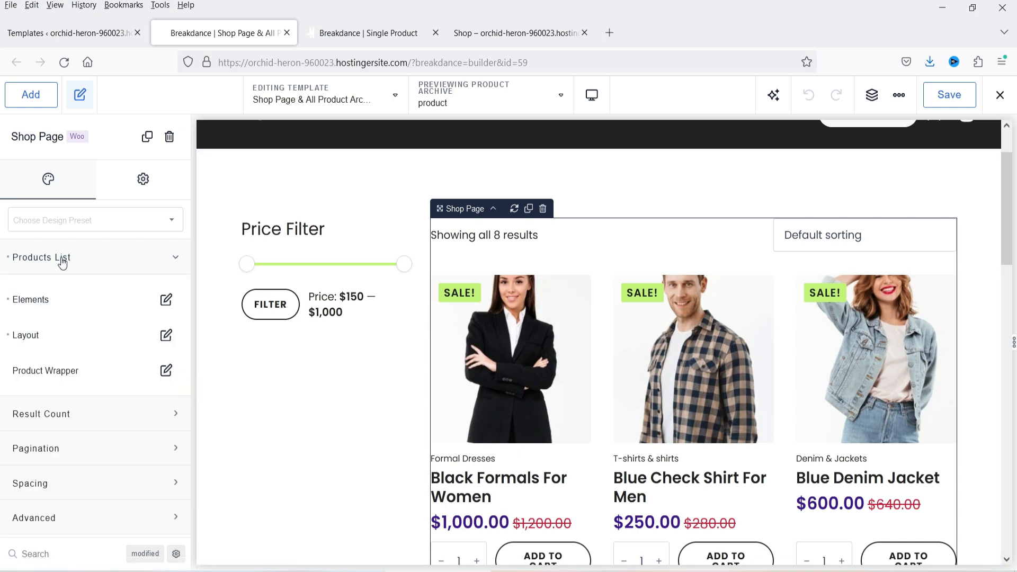
Try 2 products per row in the Products List layout, look through the product grid, and restore 3 per row.
click(167, 342)
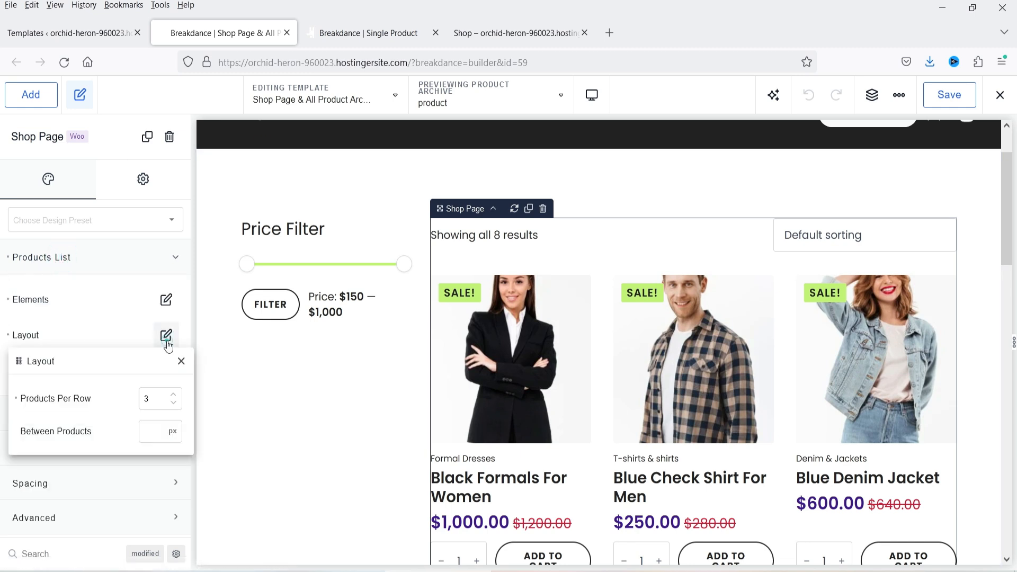
scroll(787, 323, down, 1)
scroll(788, 324, down, 2)
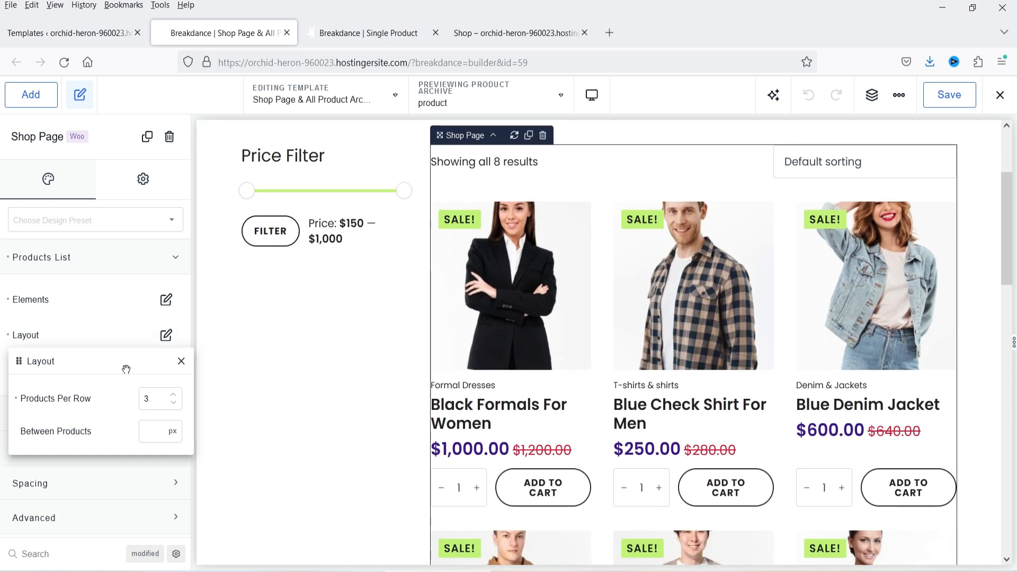
click(175, 404)
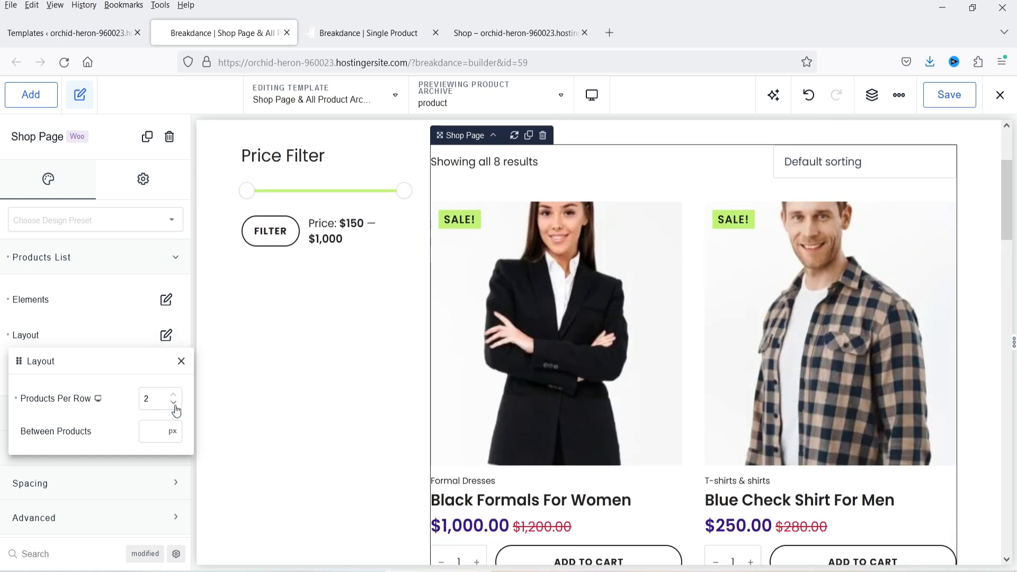
scroll(856, 306, down, 8)
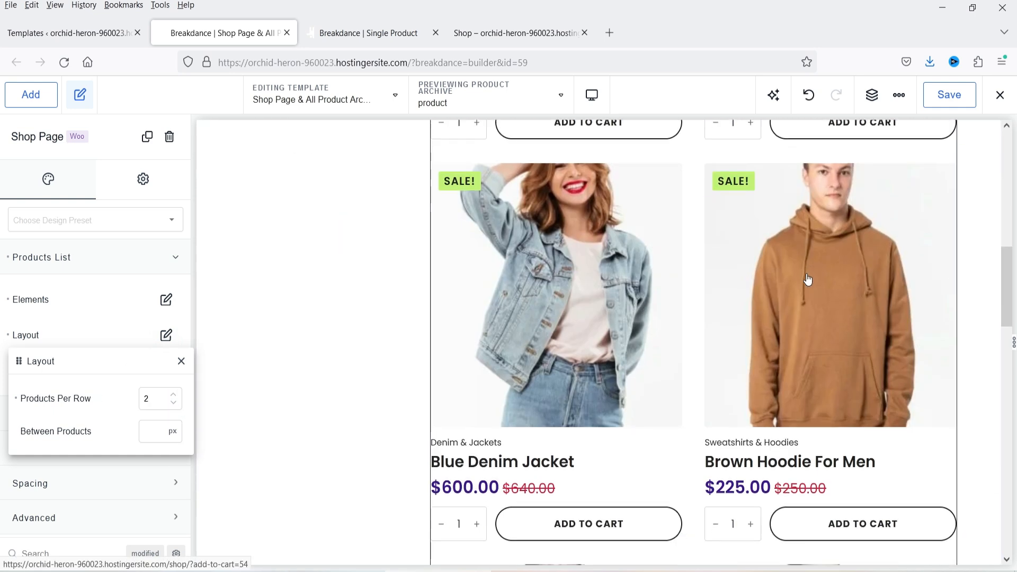
scroll(809, 284, down, 8)
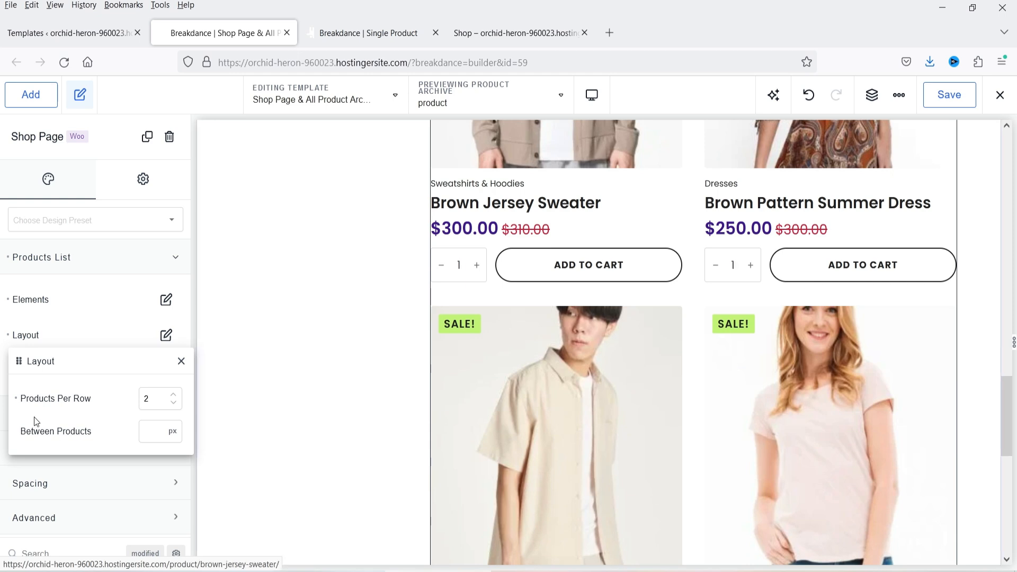
click(175, 401)
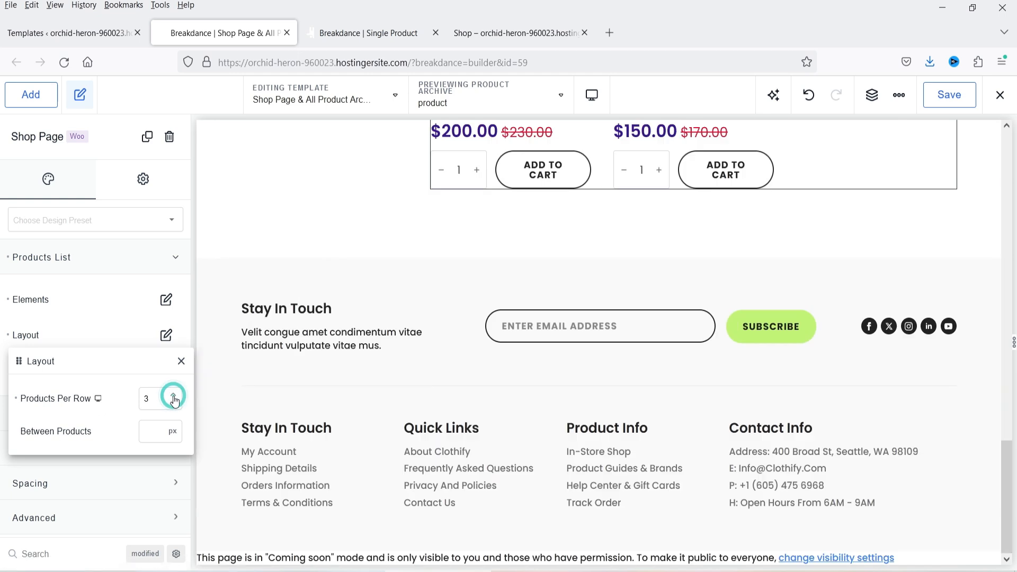
click(38, 344)
Review the Products List's element settings, including the Excerpt options.
click(166, 299)
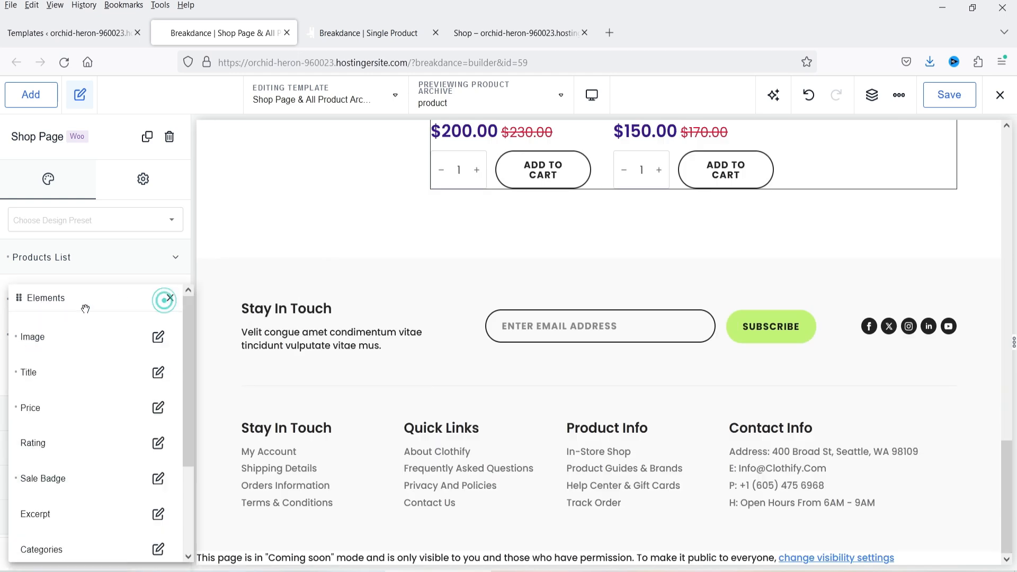
scroll(663, 243, up, 8)
scroll(661, 242, up, 4)
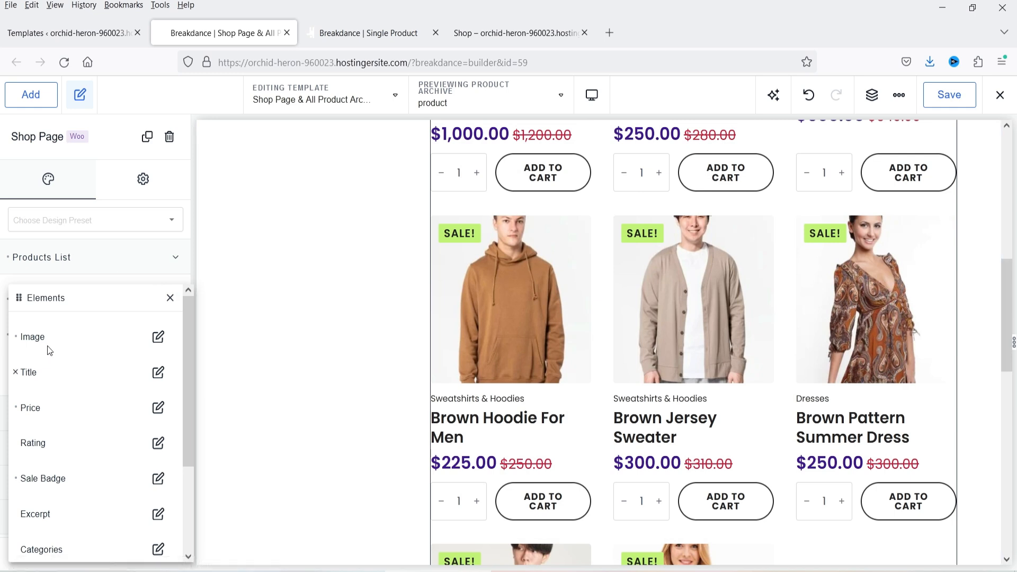
scroll(80, 394, down, 2)
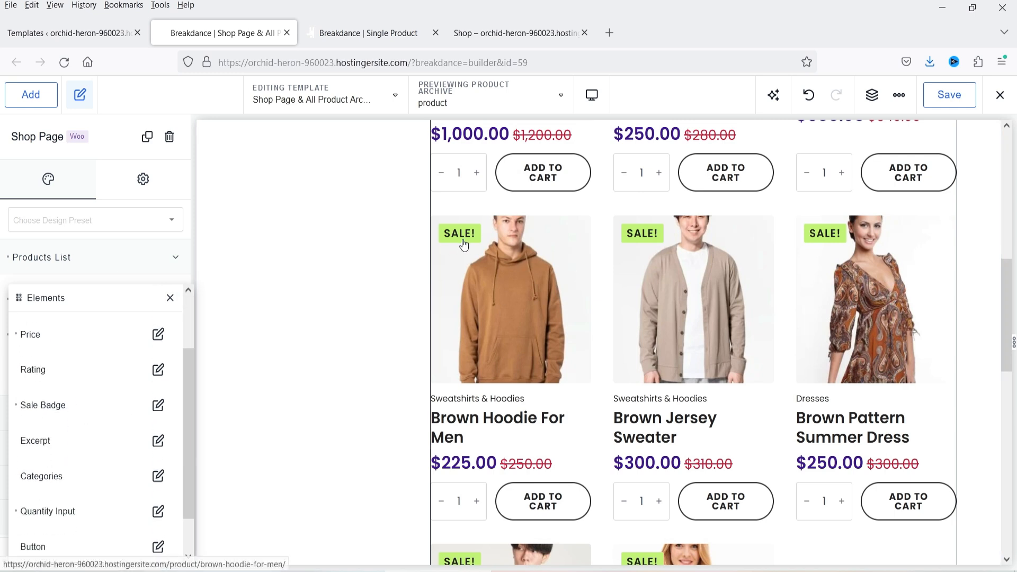
click(158, 441)
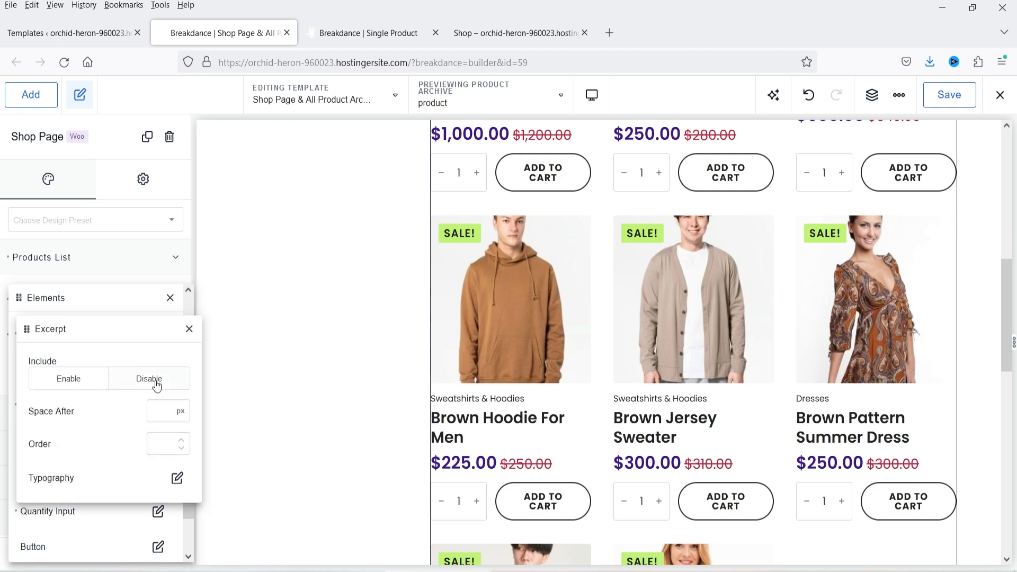
click(189, 329)
scroll(111, 413, up, 2)
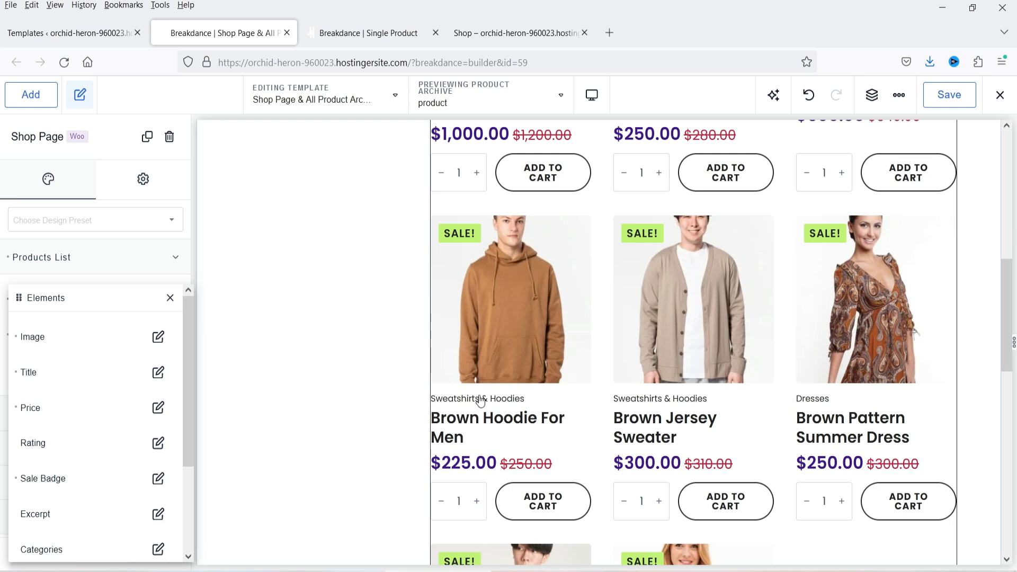
Disable the Price in the Products List elements and enable it again.
click(158, 408)
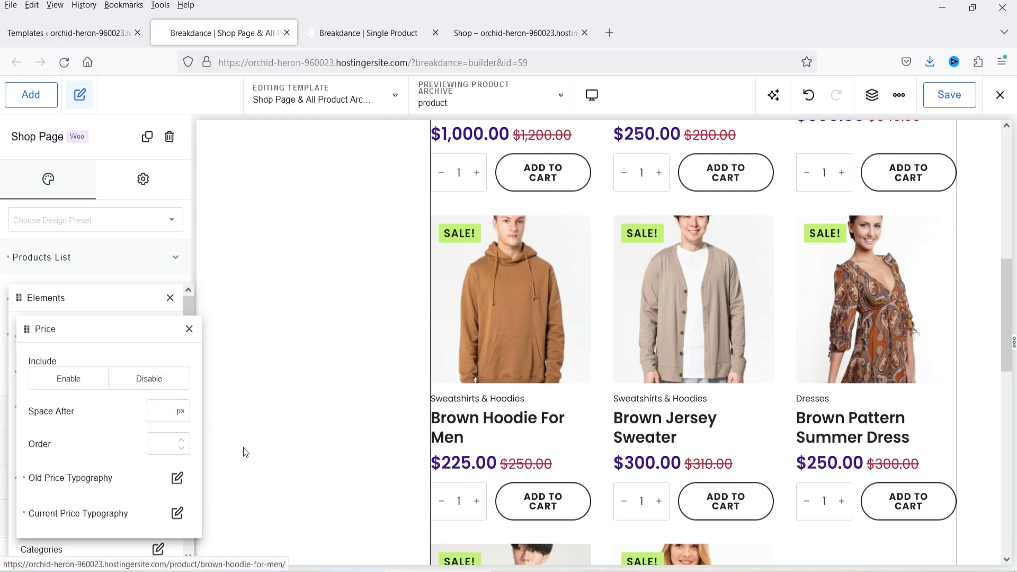
click(144, 381)
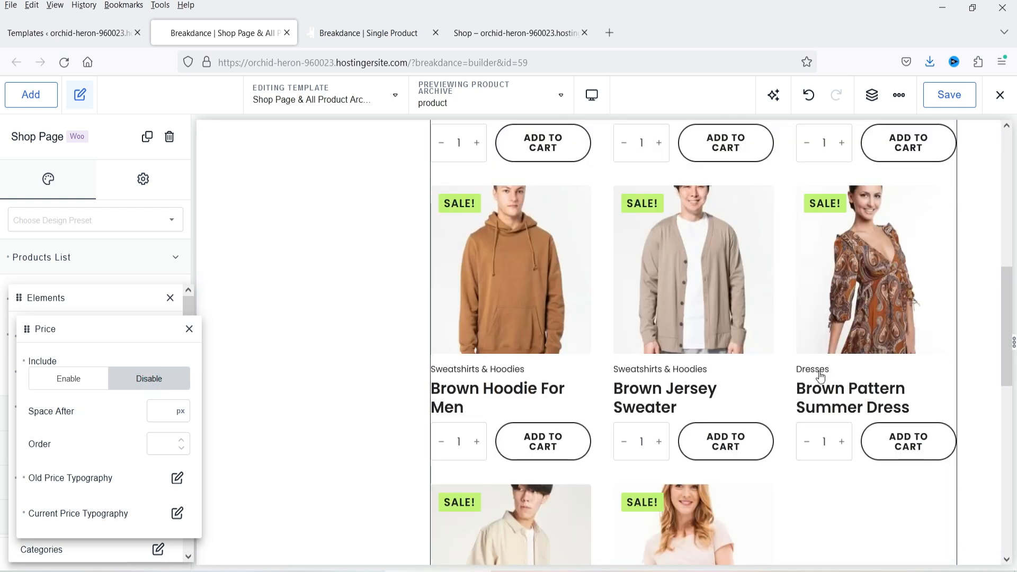
click(75, 379)
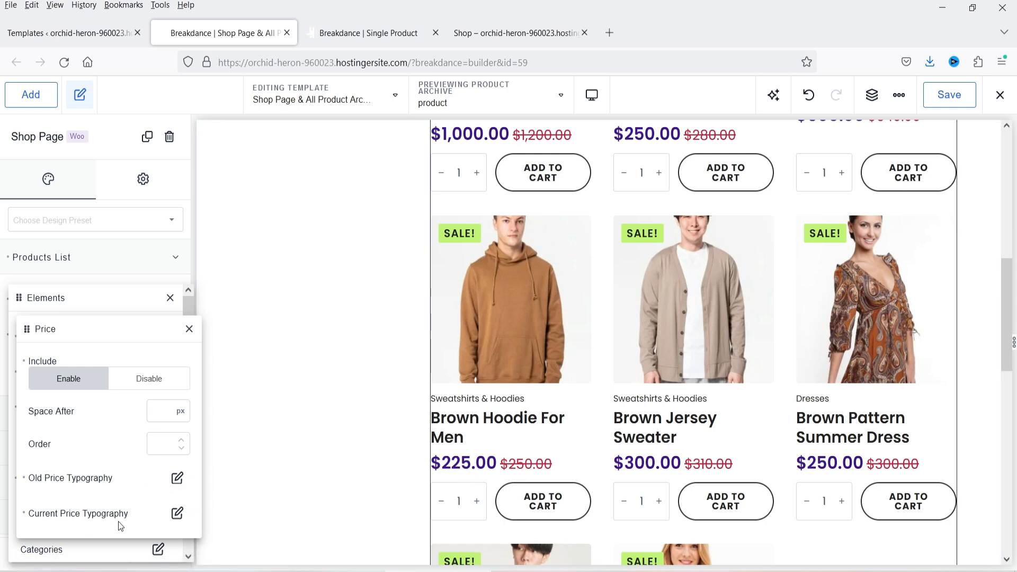
Change the products' old price typography color to green #3EB35E and close the element settings.
click(178, 481)
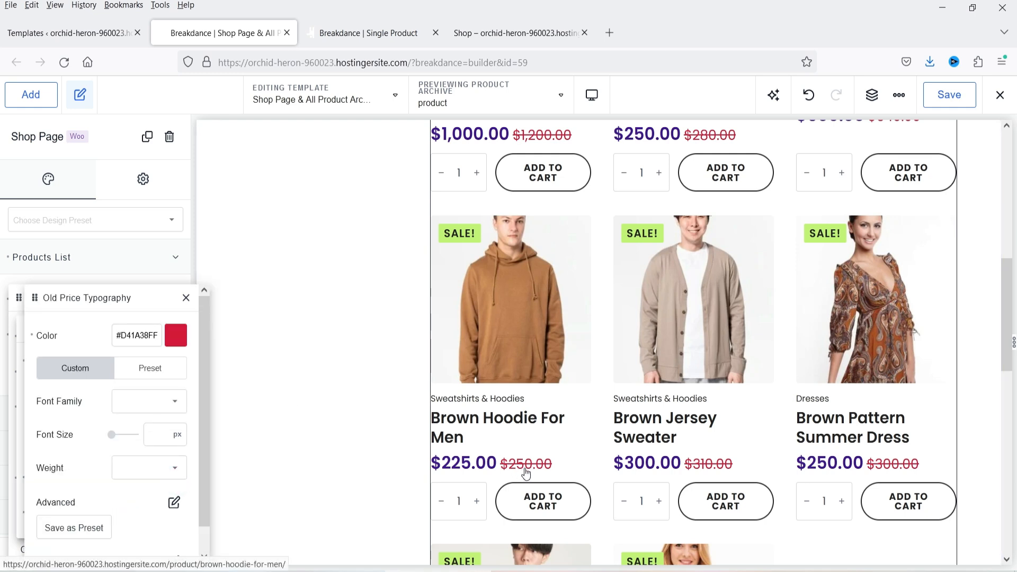
click(175, 335)
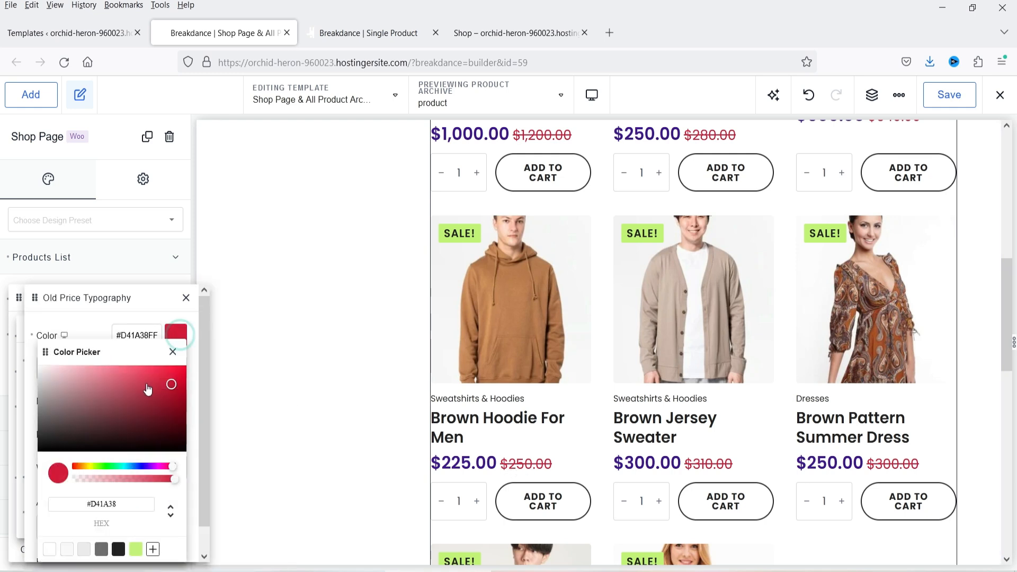
drag(168, 387, 138, 396)
click(143, 467)
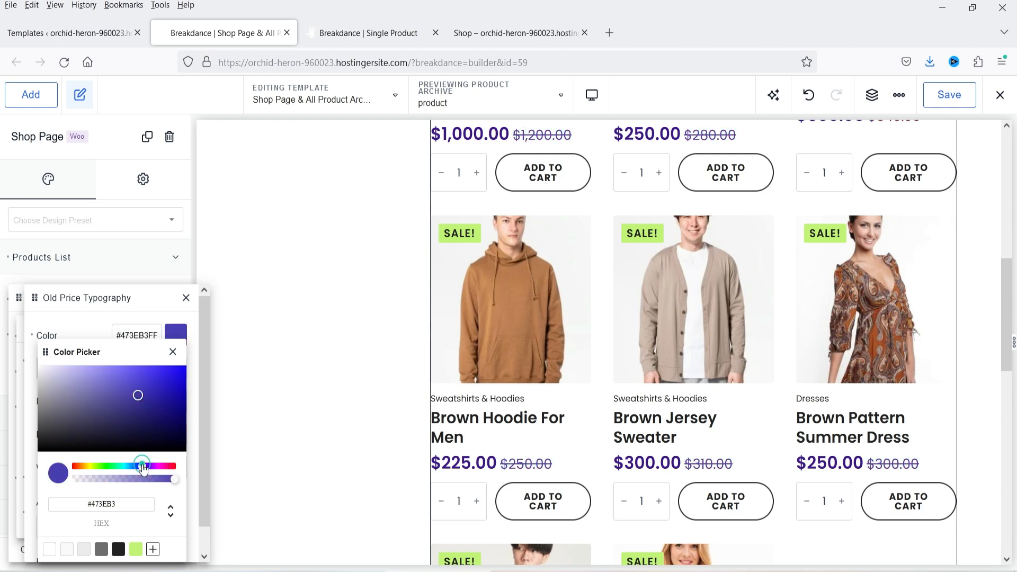
click(113, 468)
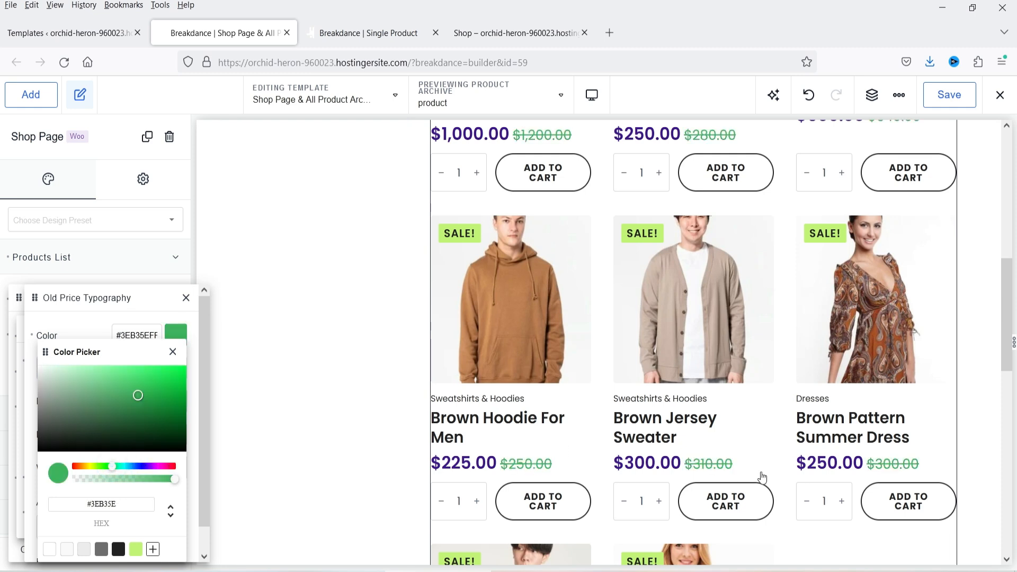
click(186, 298)
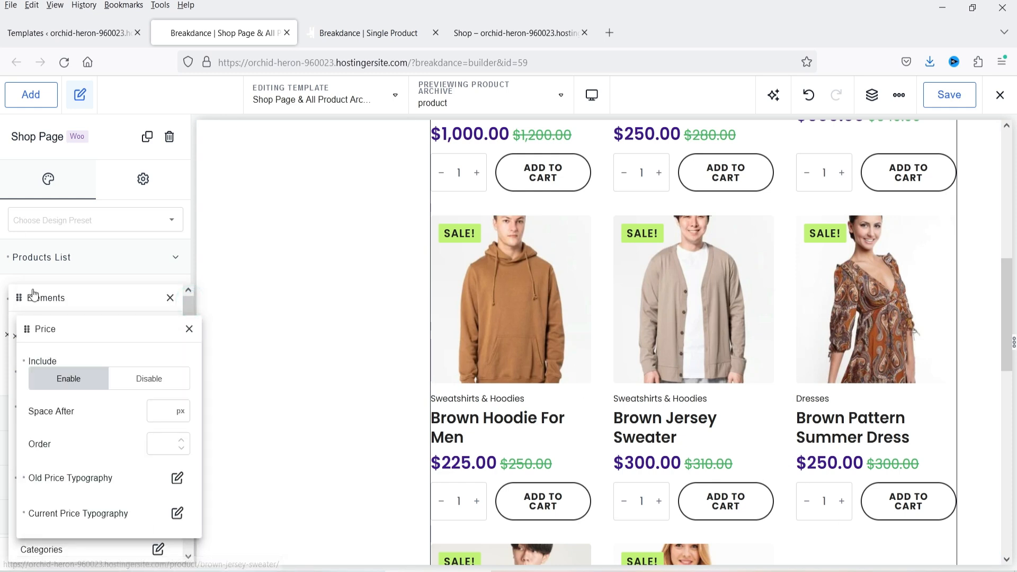
click(189, 329)
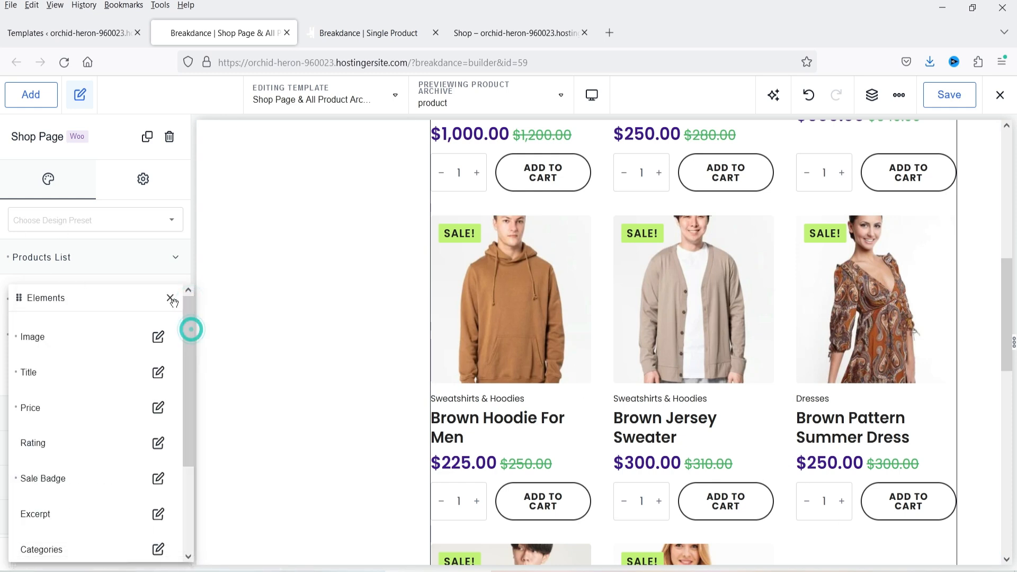
click(170, 298)
Save the Shop Page & All Product Archives template and reload the live Shop page to check the old price color.
scroll(708, 312, down, 5)
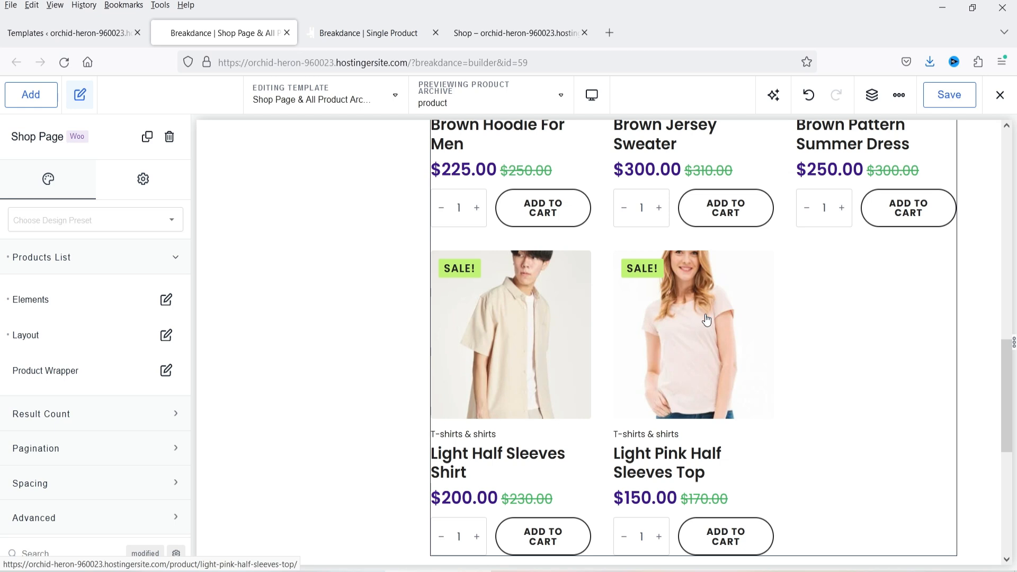
scroll(707, 318, down, 1)
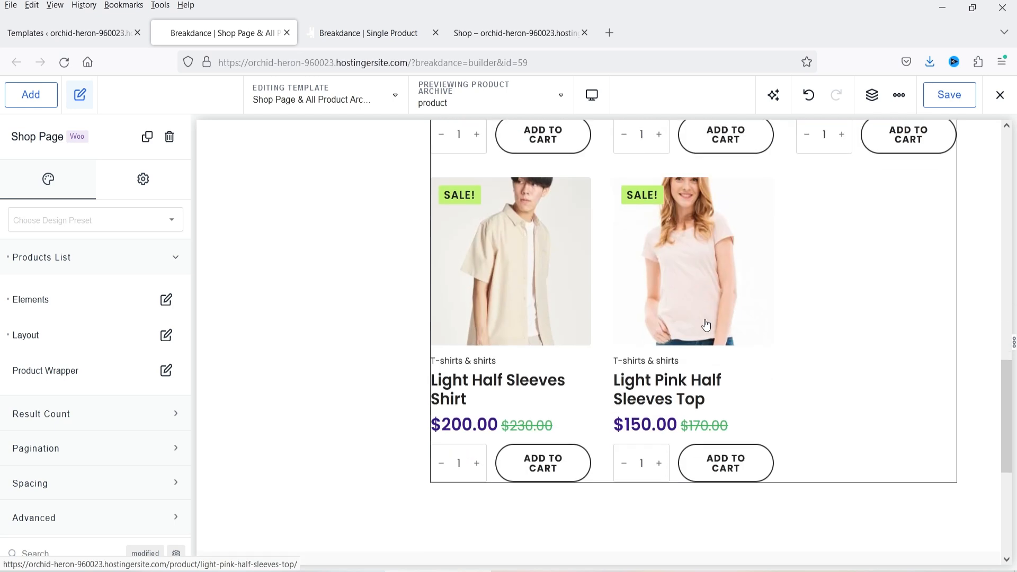
click(949, 94)
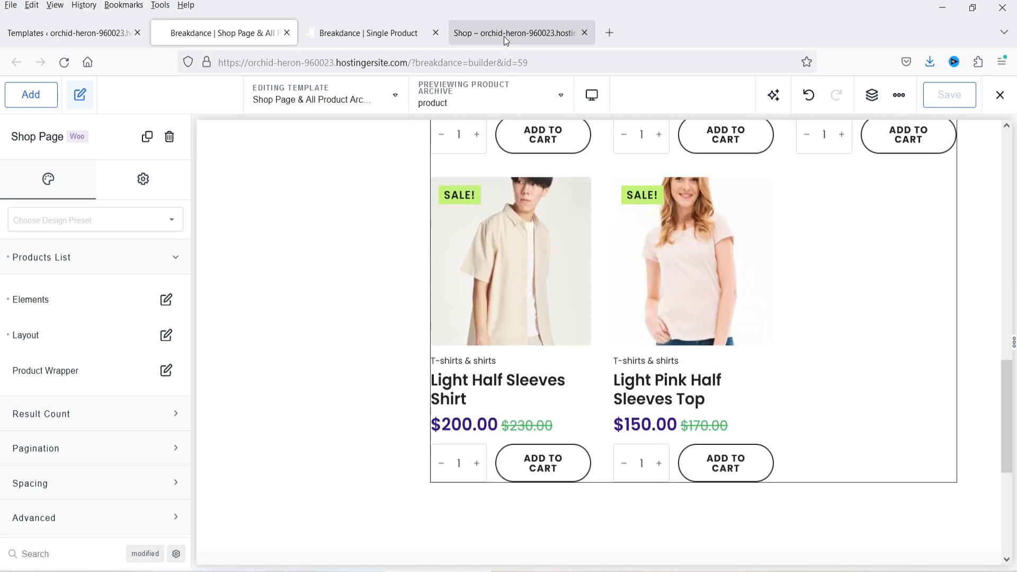
click(504, 33)
click(64, 62)
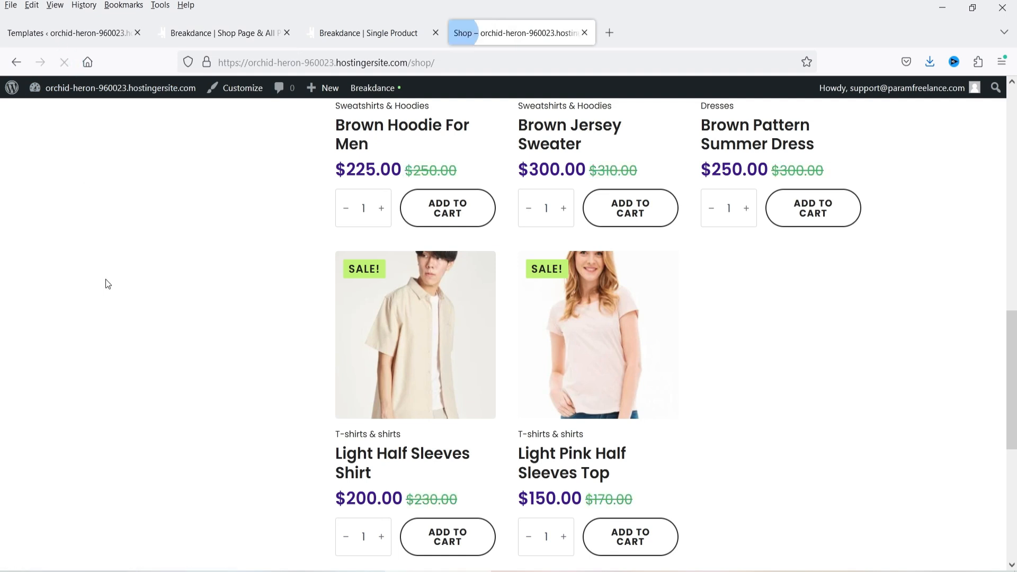
scroll(915, 325, up, 10)
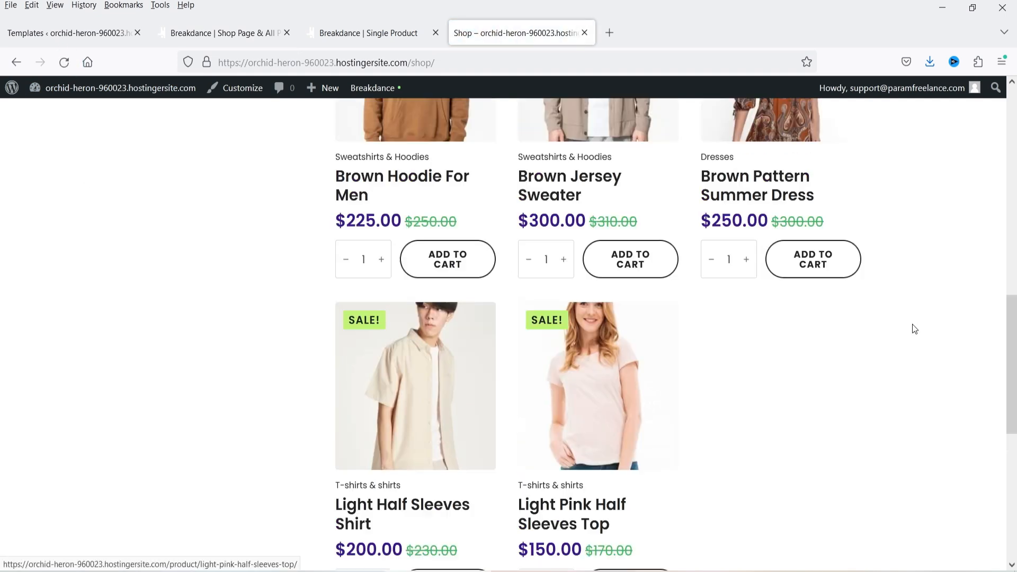
Return to the shop template editor and inspect the Section and Columns elements in the page structure.
click(201, 33)
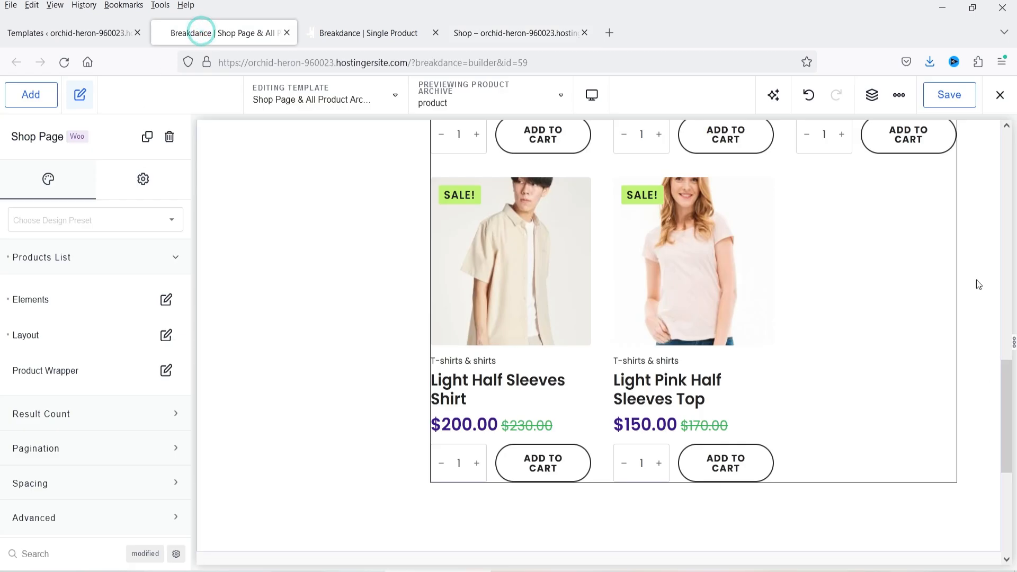
click(870, 96)
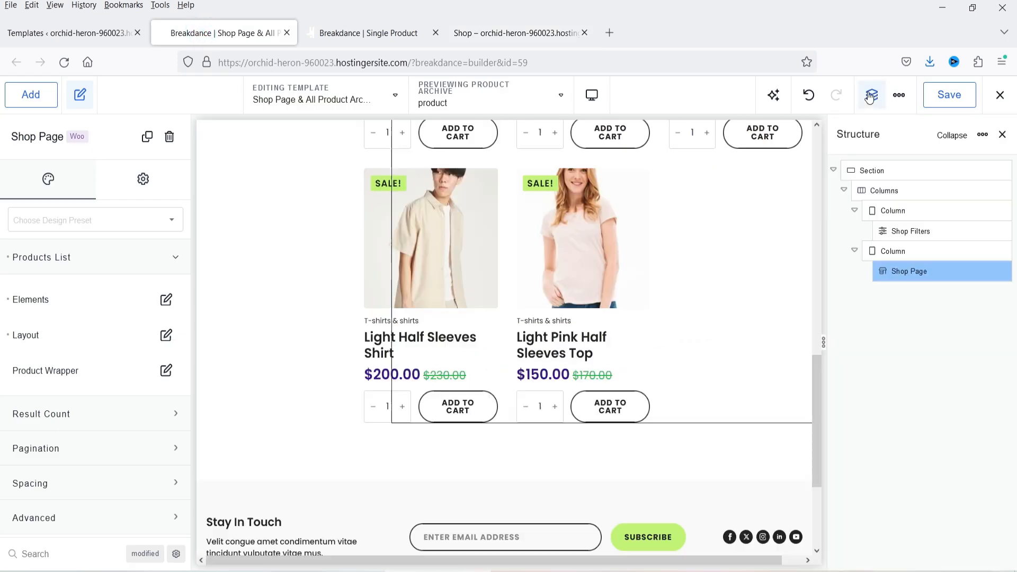
scroll(586, 336, up, 10)
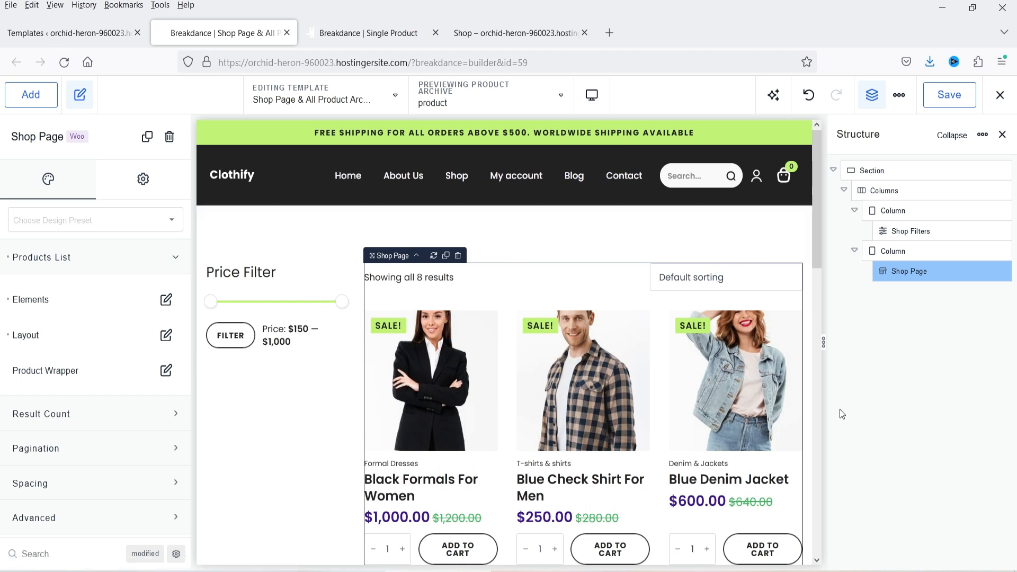
click(887, 172)
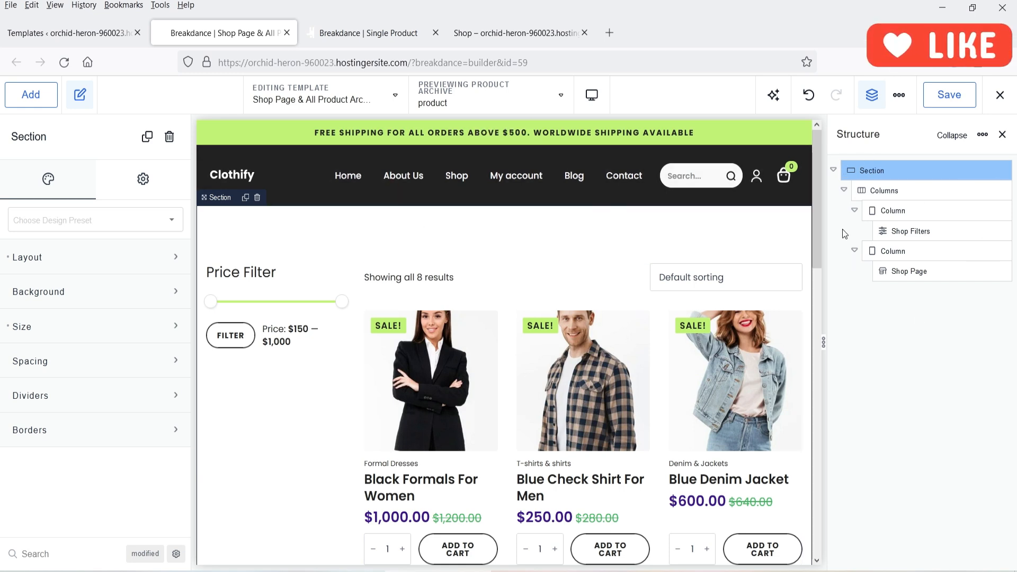
click(890, 192)
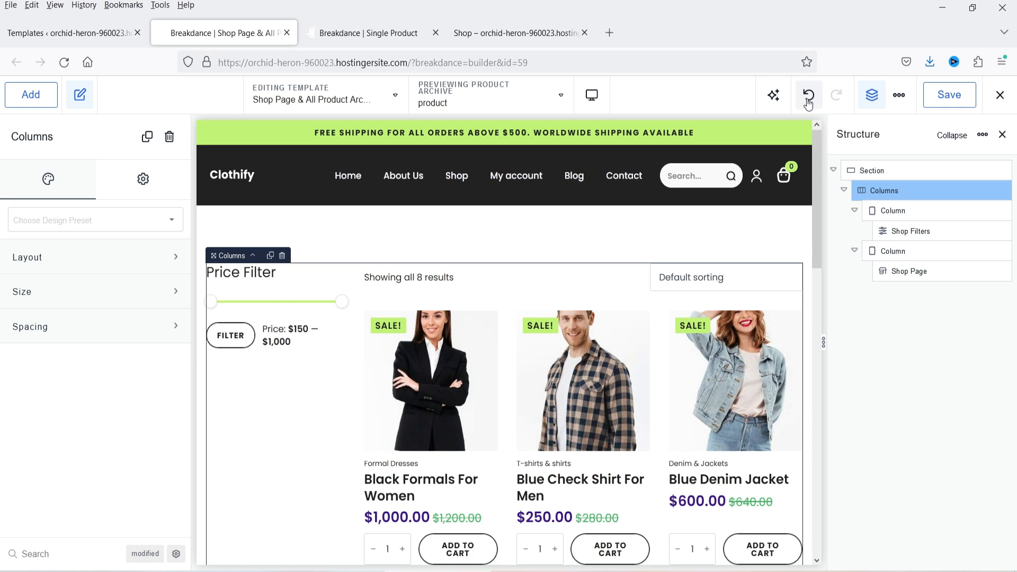
Open the Breakdance AI Assistant in the template editor.
click(776, 104)
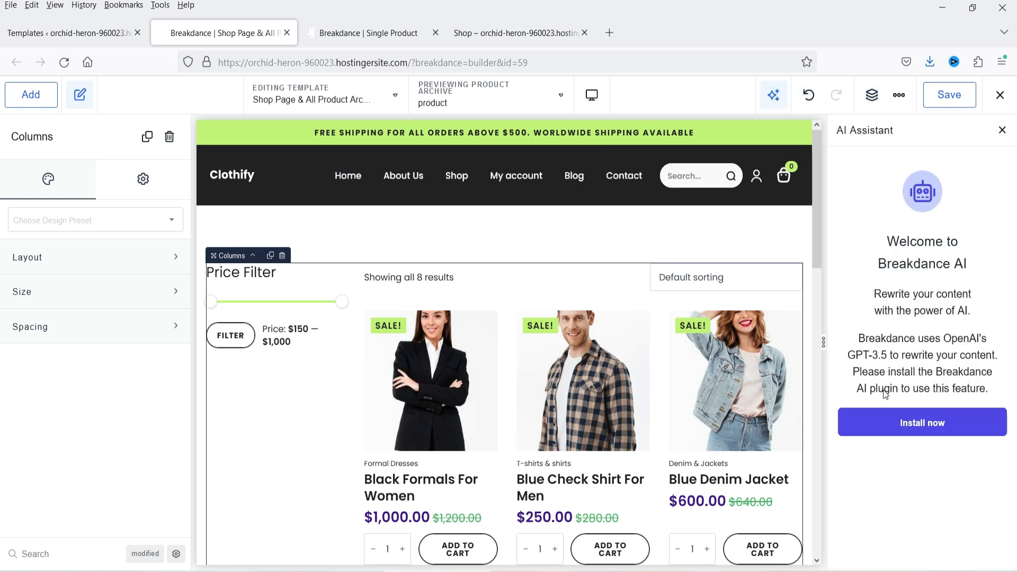
Close the AI Assistant and preview the shop template at the Tablet Landscape breakpoint.
click(1004, 130)
click(590, 97)
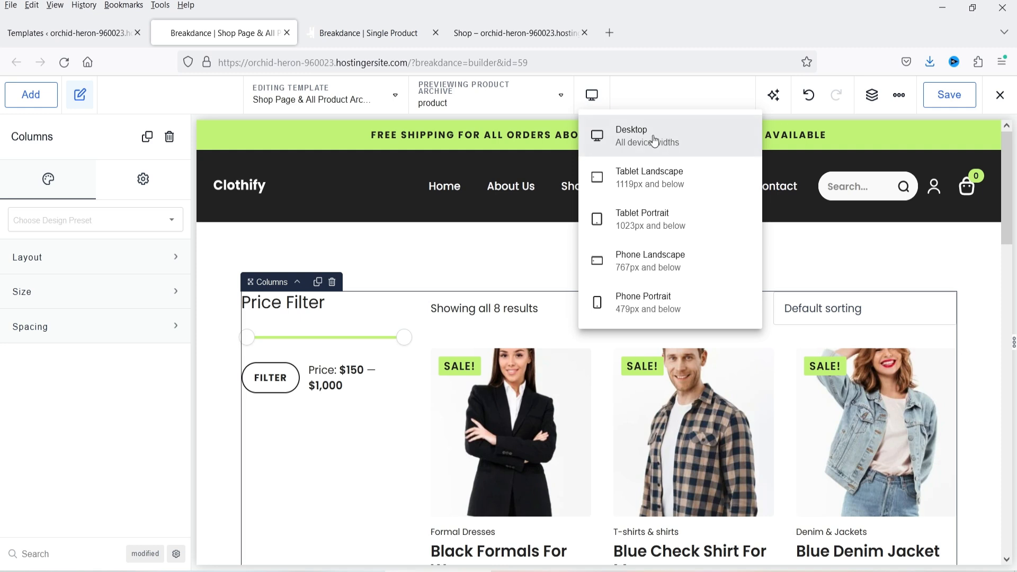
click(652, 180)
scroll(746, 317, down, 10)
scroll(738, 319, up, 10)
Preview the shop template at the Phone Portrait breakpoint and review the product grid's layout.
click(598, 98)
click(636, 299)
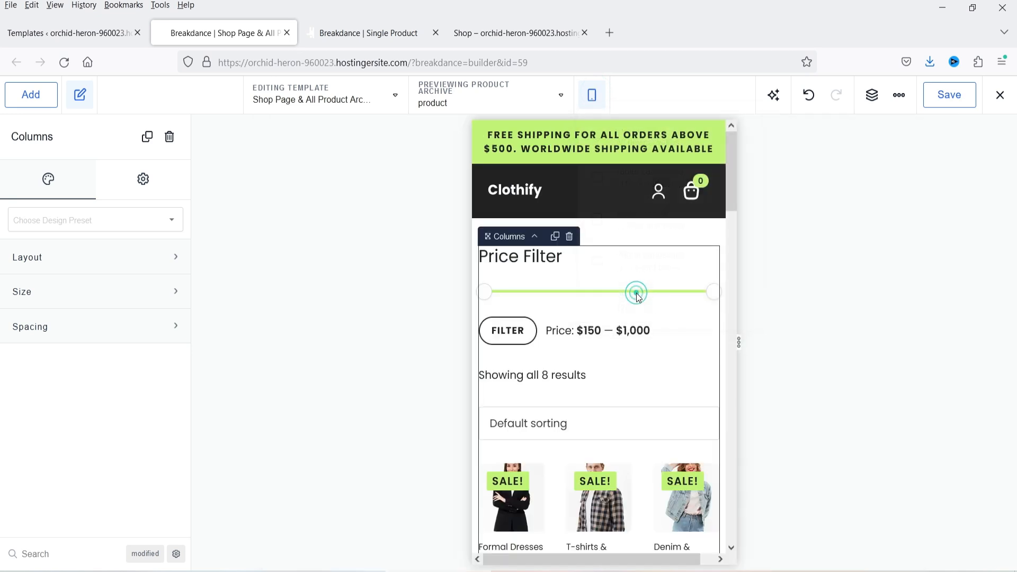
scroll(650, 239, down, 10)
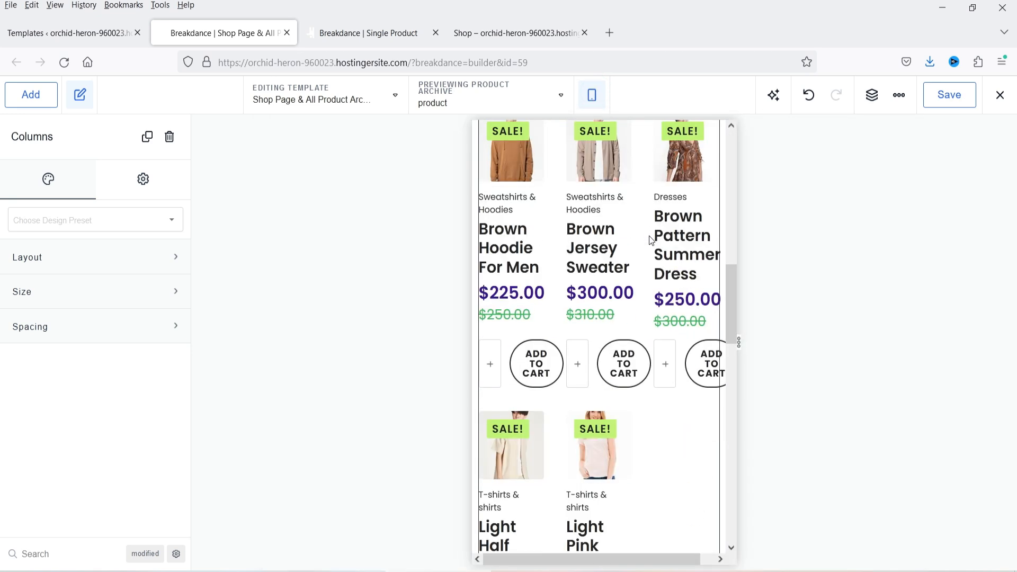
scroll(650, 238, up, 10)
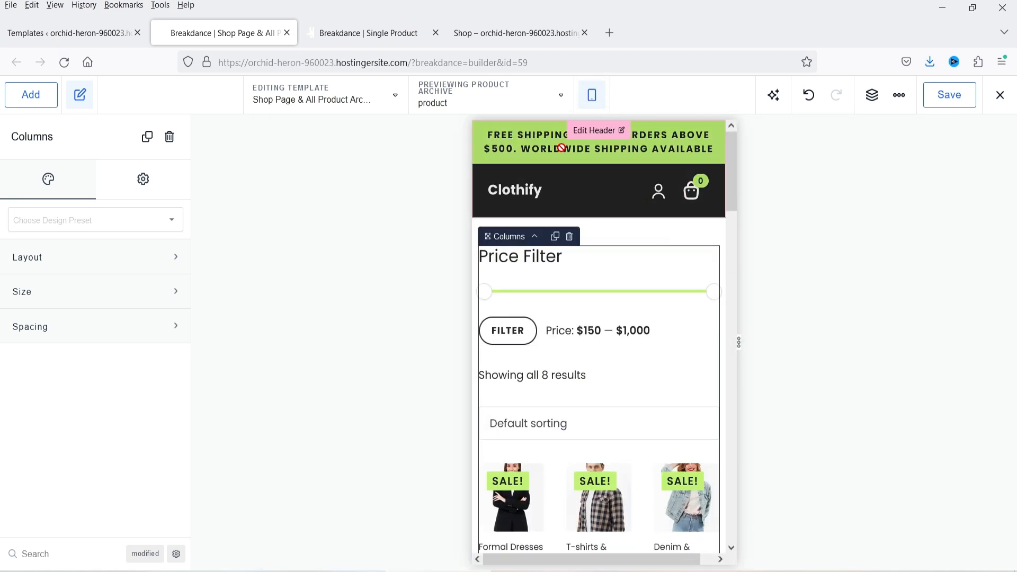
Preview the shop template at Phone Landscape and Desktop widths, and open the list of editable templates.
click(592, 95)
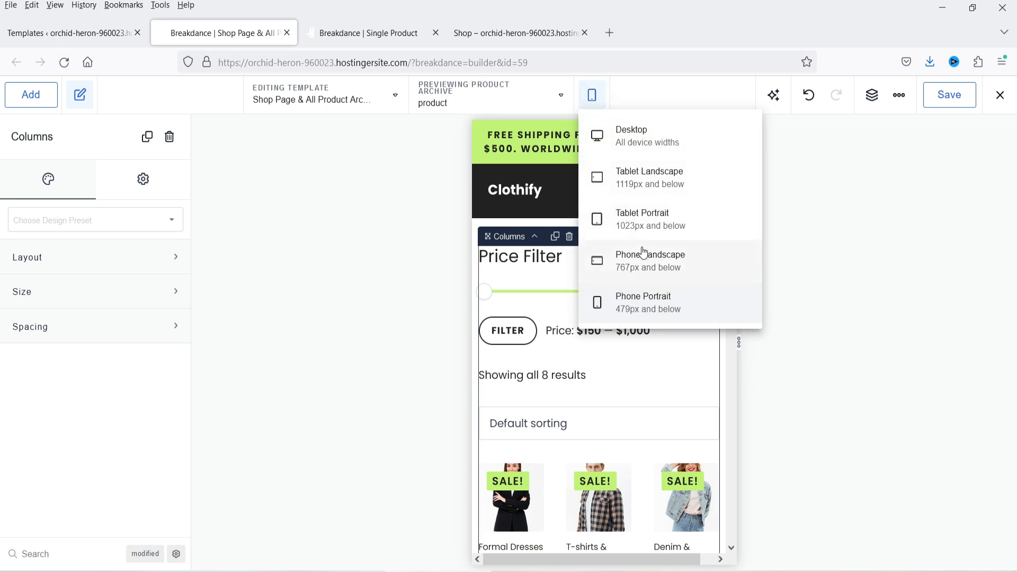
click(645, 253)
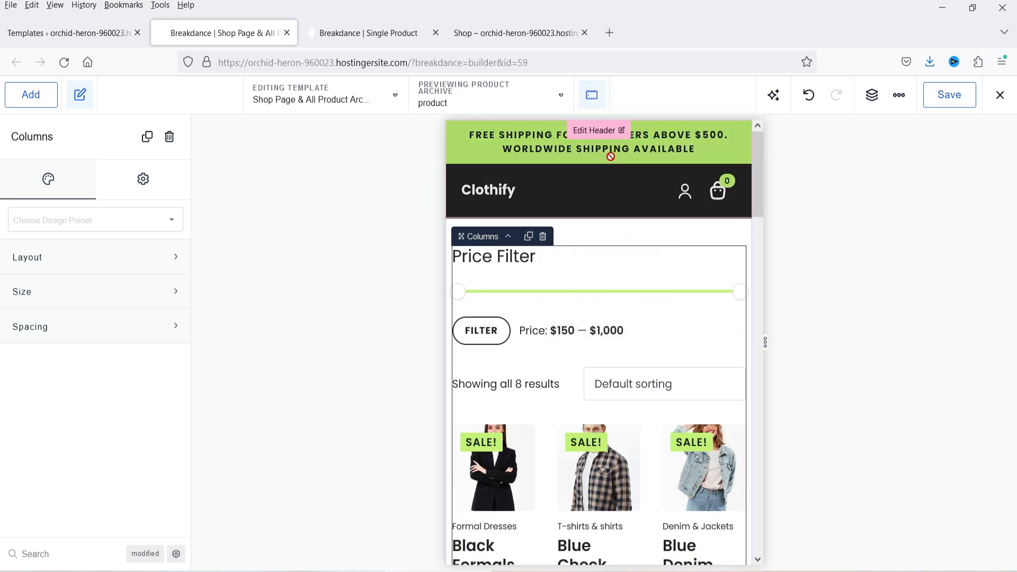
click(592, 95)
click(630, 134)
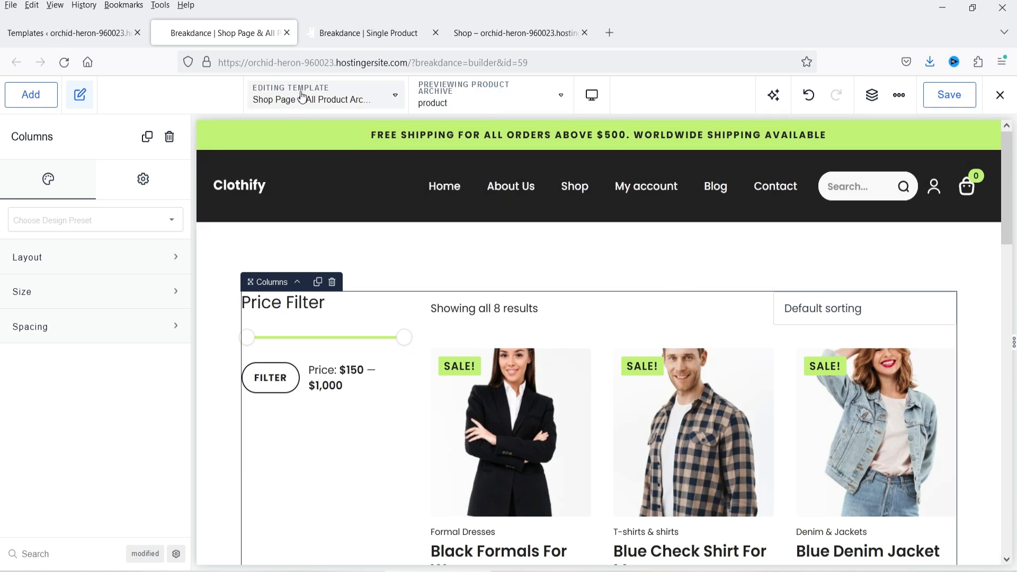
click(319, 100)
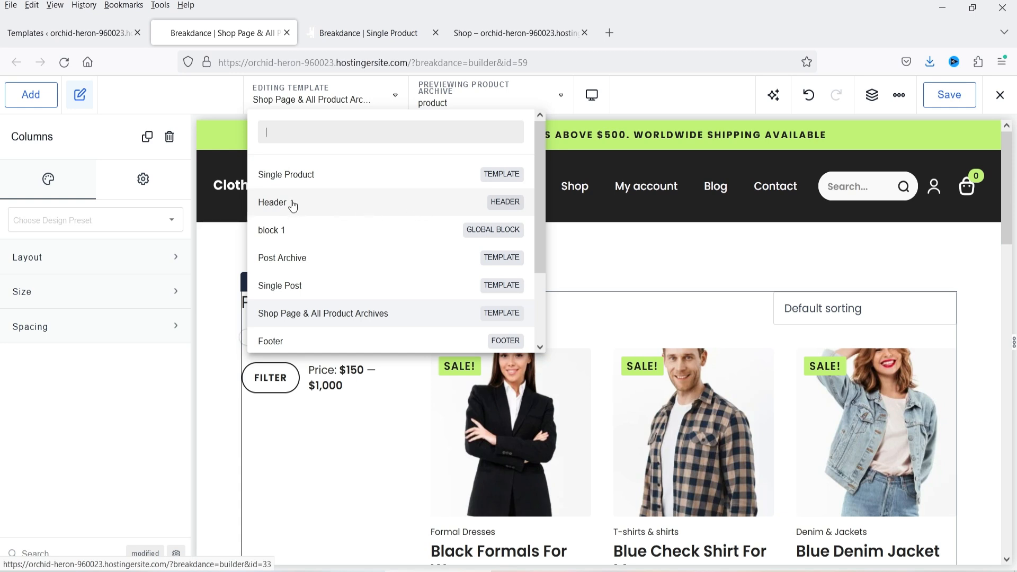
In the Global Settings colors, try Base for the brand color and set it to the Action green #C1F377.
click(900, 95)
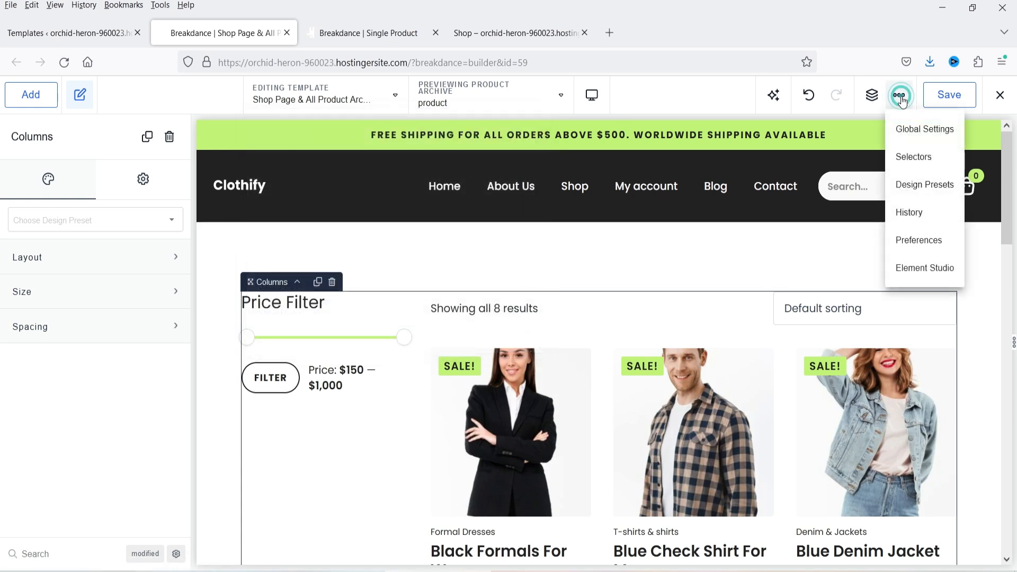
click(912, 131)
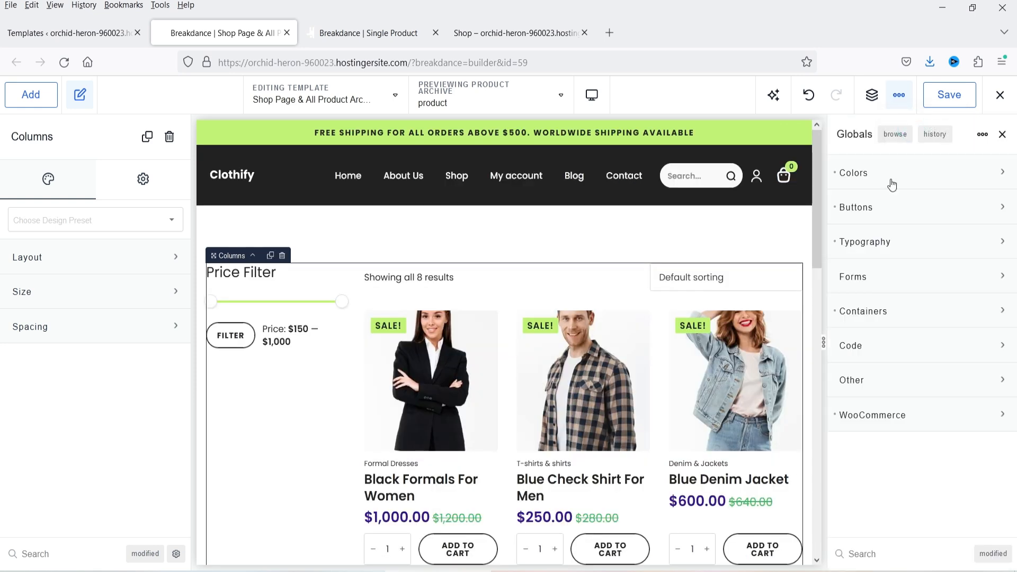
click(892, 181)
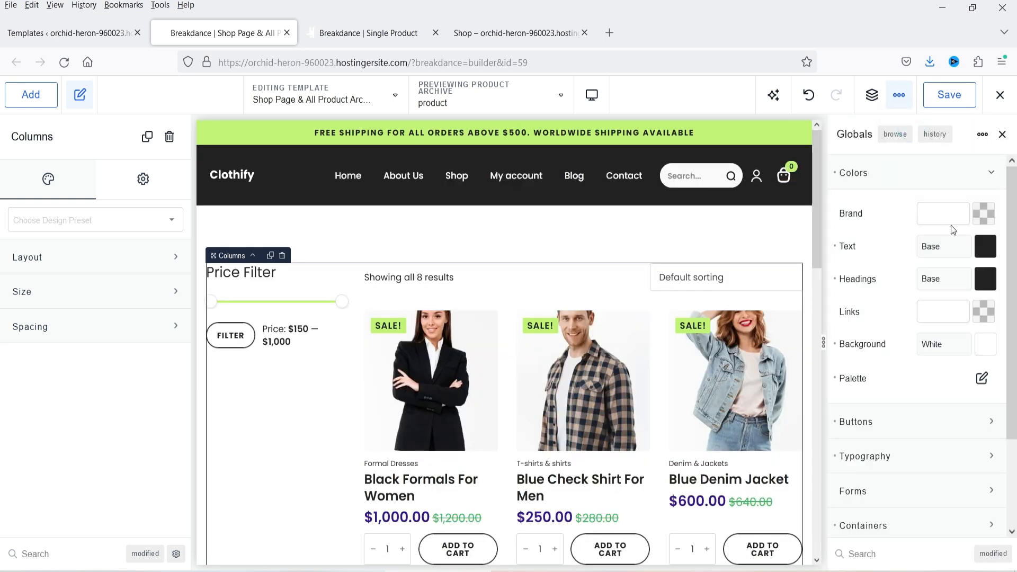
click(982, 221)
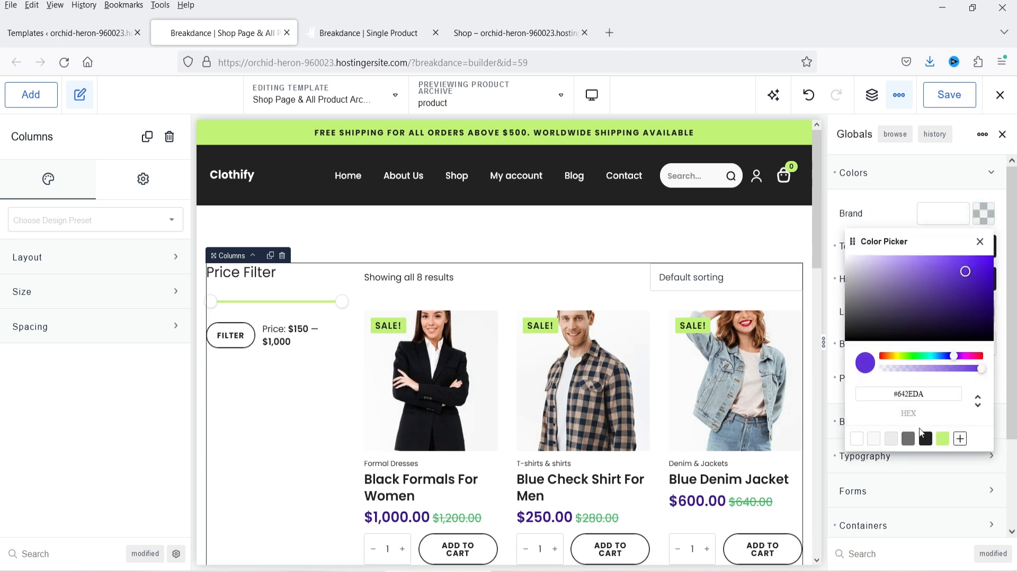
click(942, 440)
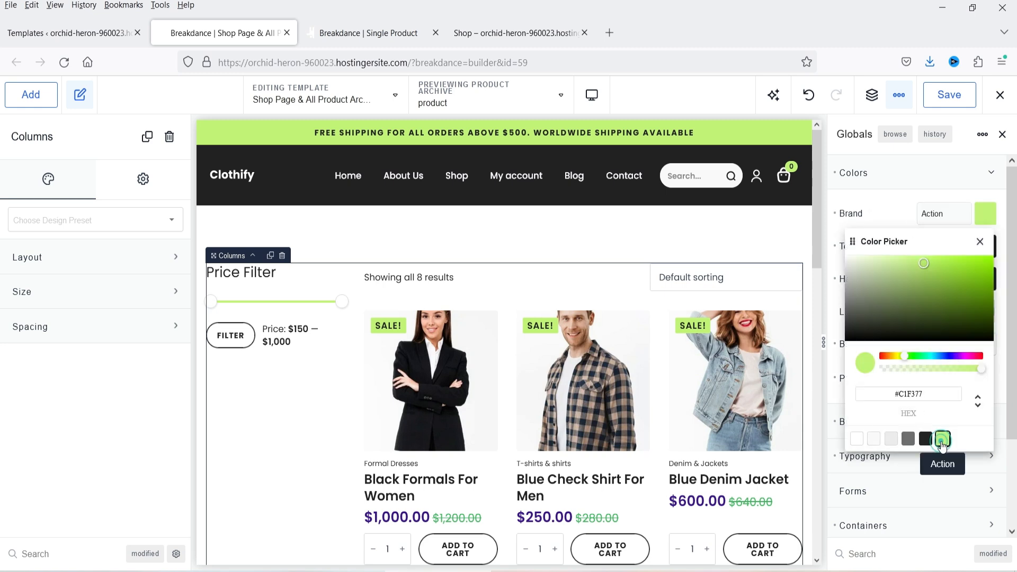
click(926, 439)
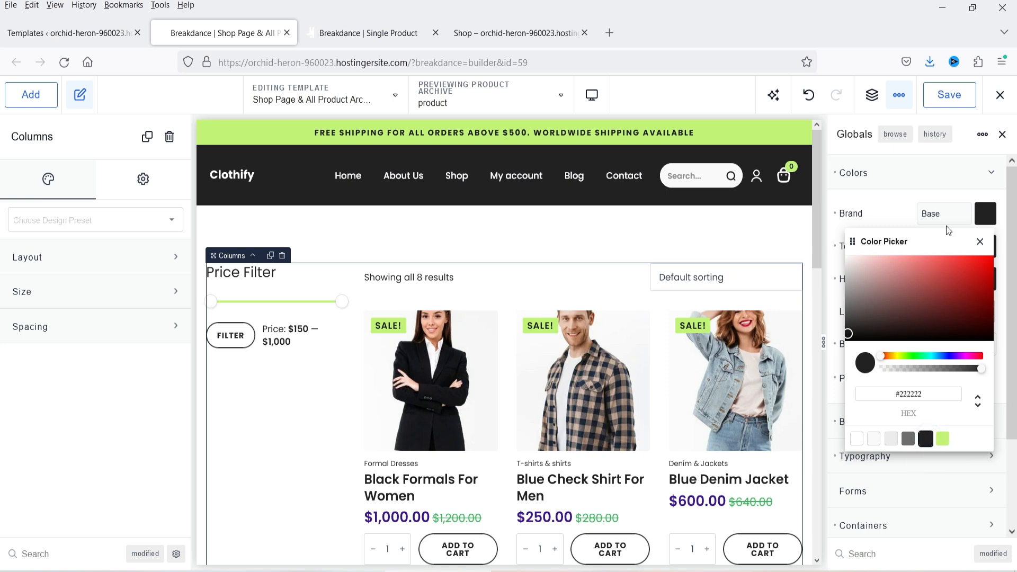
click(889, 207)
scroll(685, 322, down, 10)
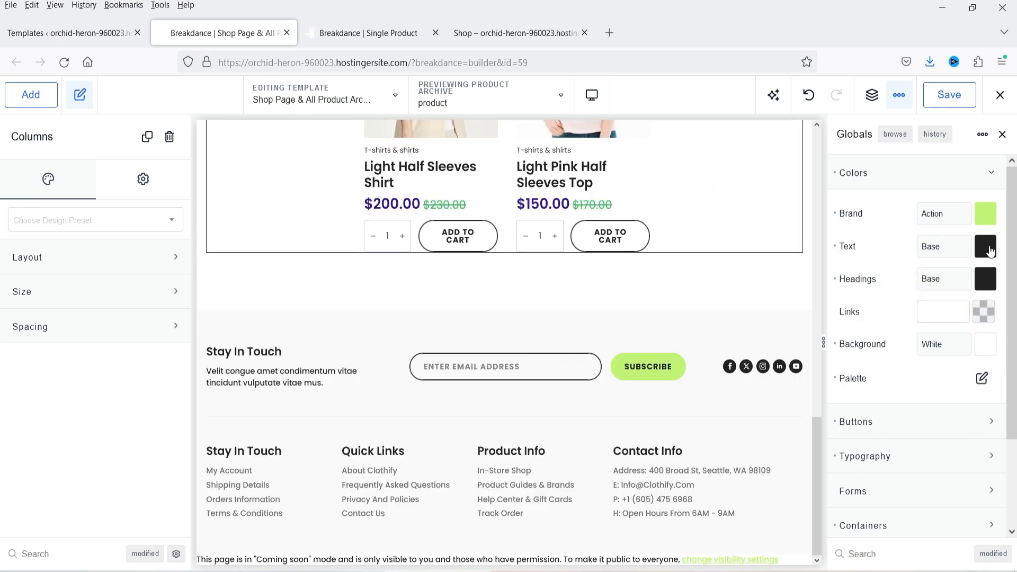
Try red #B72727 as the global text color, and discard the unsaved Global Settings changes.
click(987, 247)
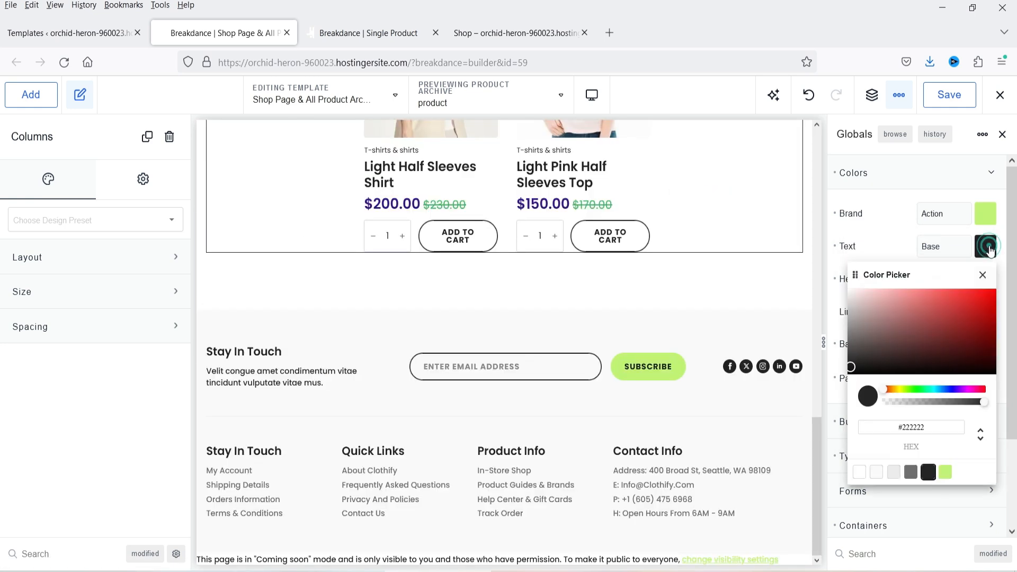
click(883, 302)
click(965, 321)
drag(964, 322, 955, 306)
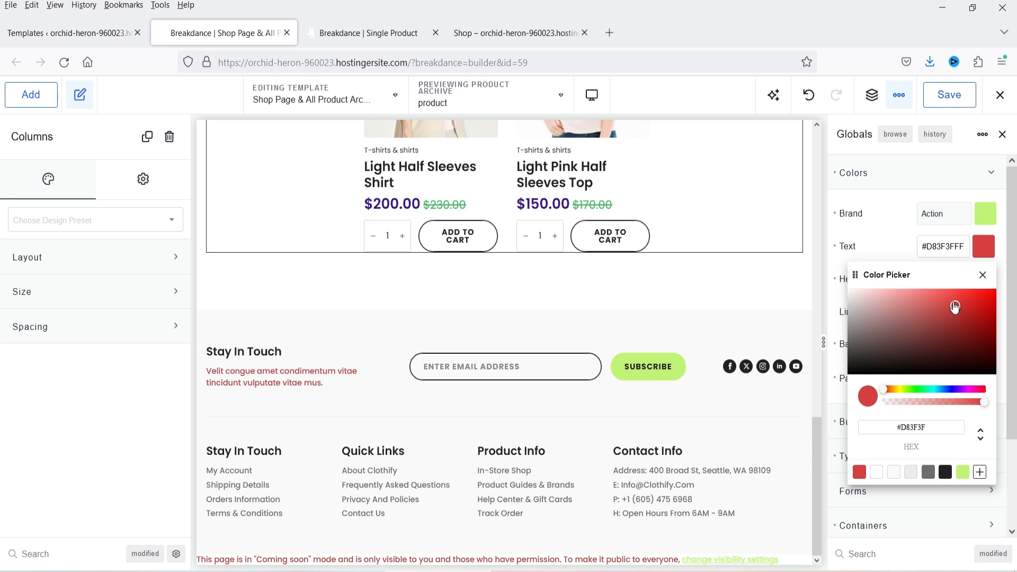
click(872, 237)
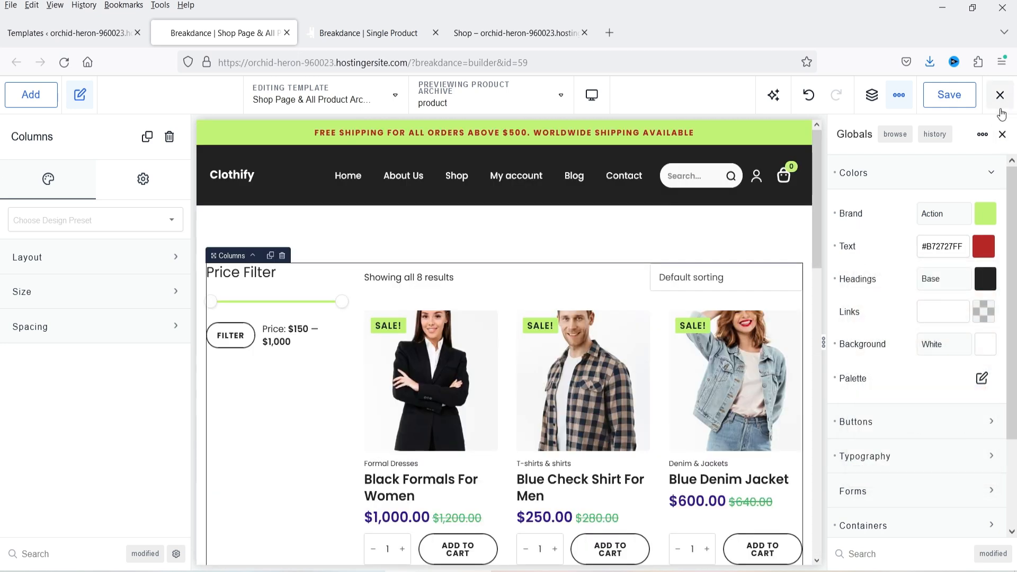
click(1003, 139)
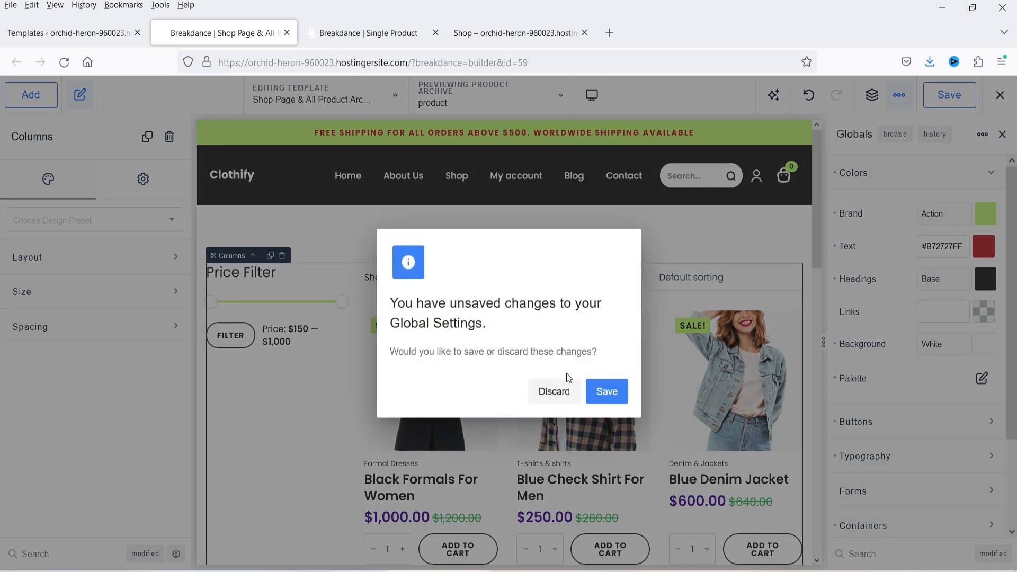
click(554, 392)
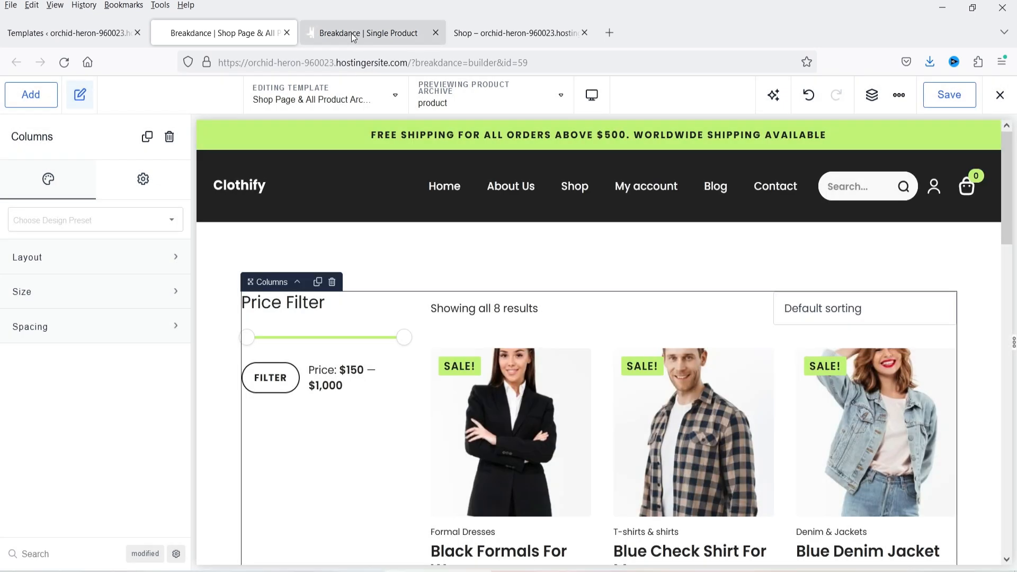
Close the Single Product template editor and open the store's Home page in the Breakdance builder.
click(351, 33)
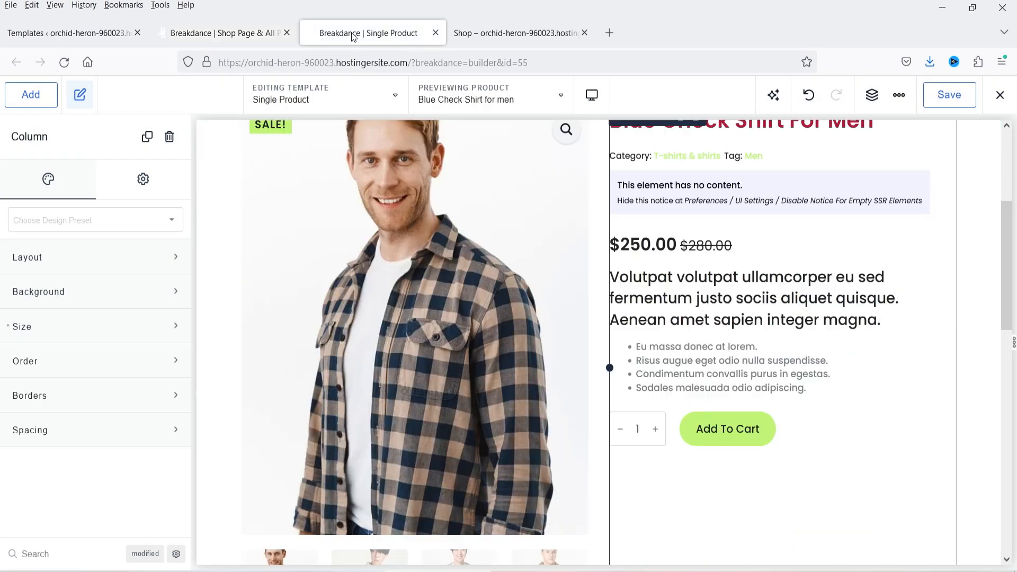
click(436, 32)
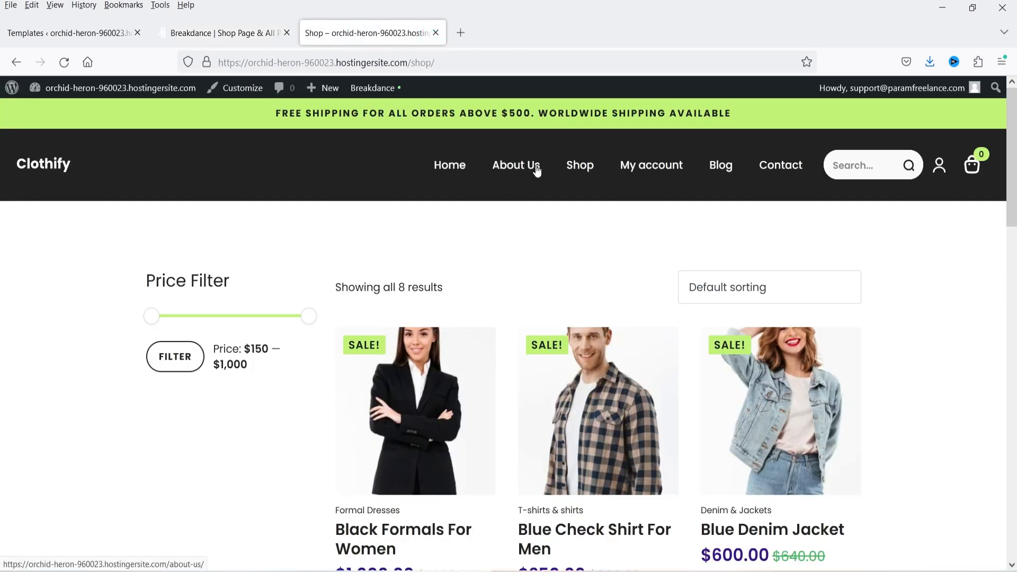
click(450, 164)
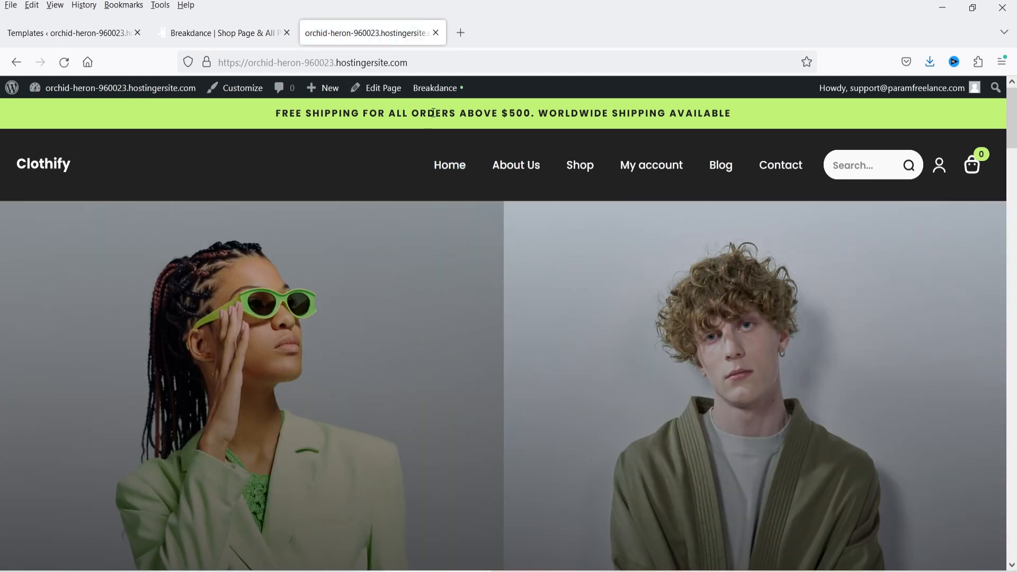
mouse_move(436, 90)
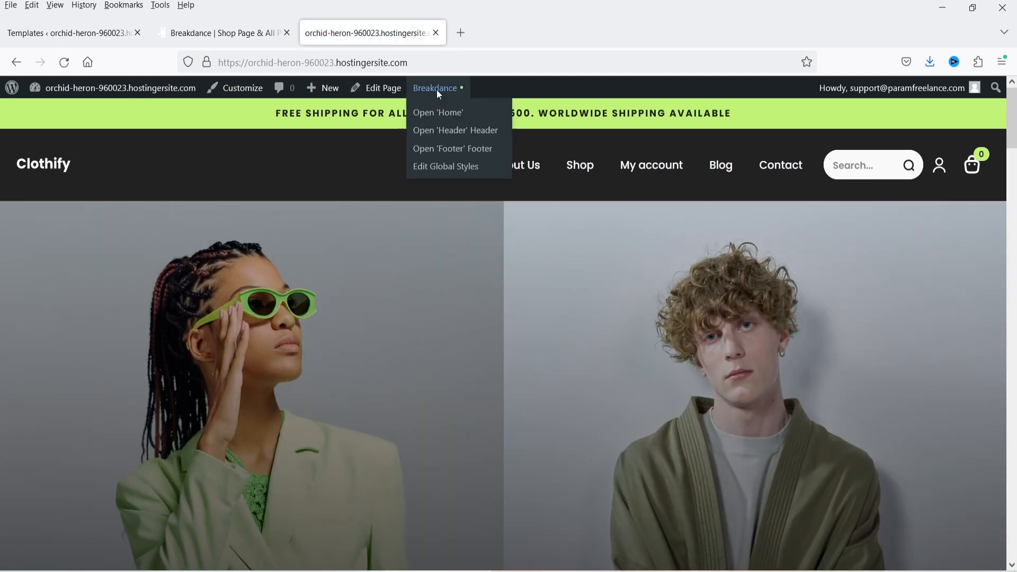
click(443, 113)
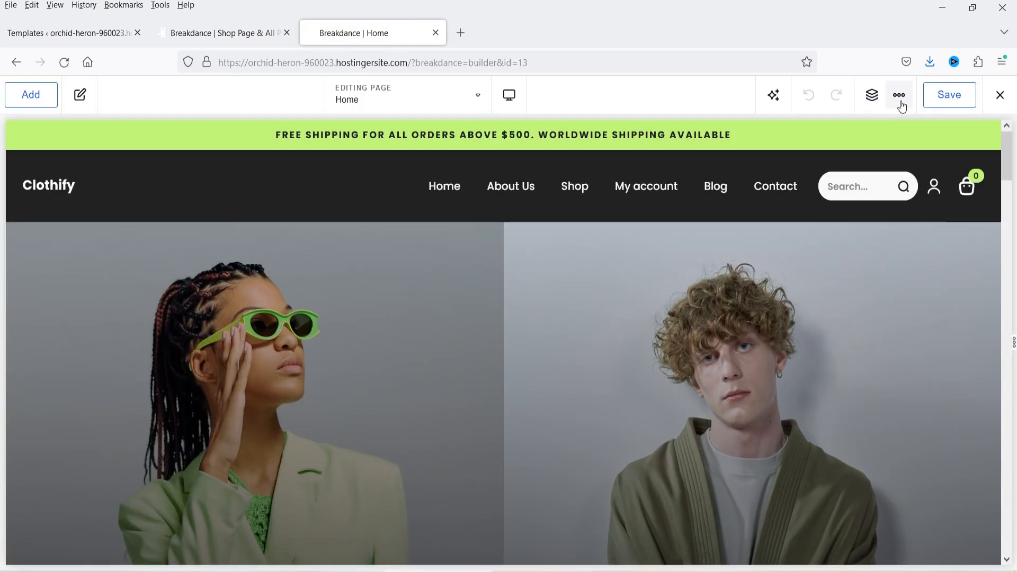
Set the global brand color to red #E41A1A in the Home page's Global Settings.
click(901, 103)
click(919, 134)
click(924, 171)
scroll(657, 286, down, 10)
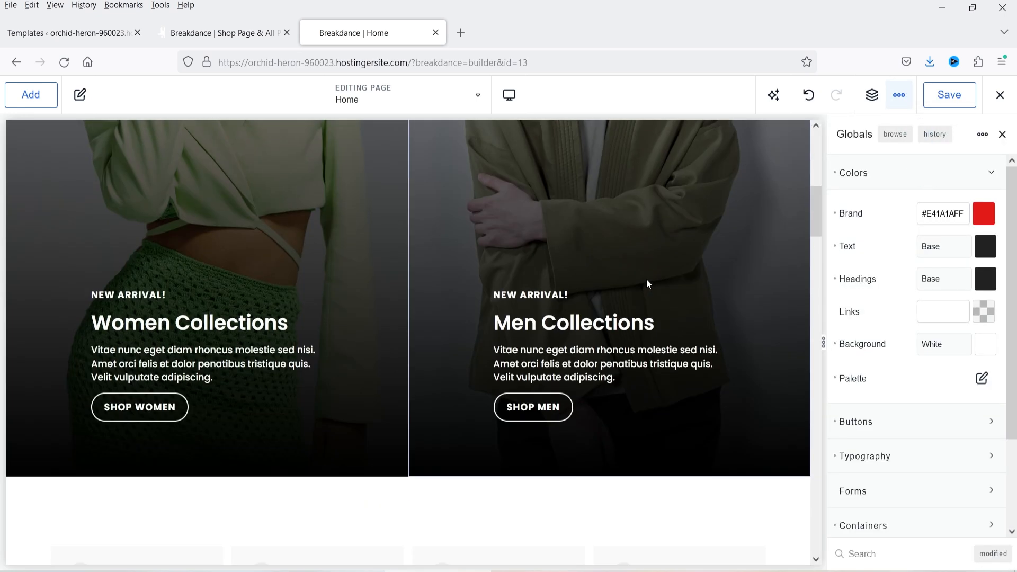
Try dark red #841D1D as the global text color, check it down the Home page, and settle on near-black #292626.
click(985, 247)
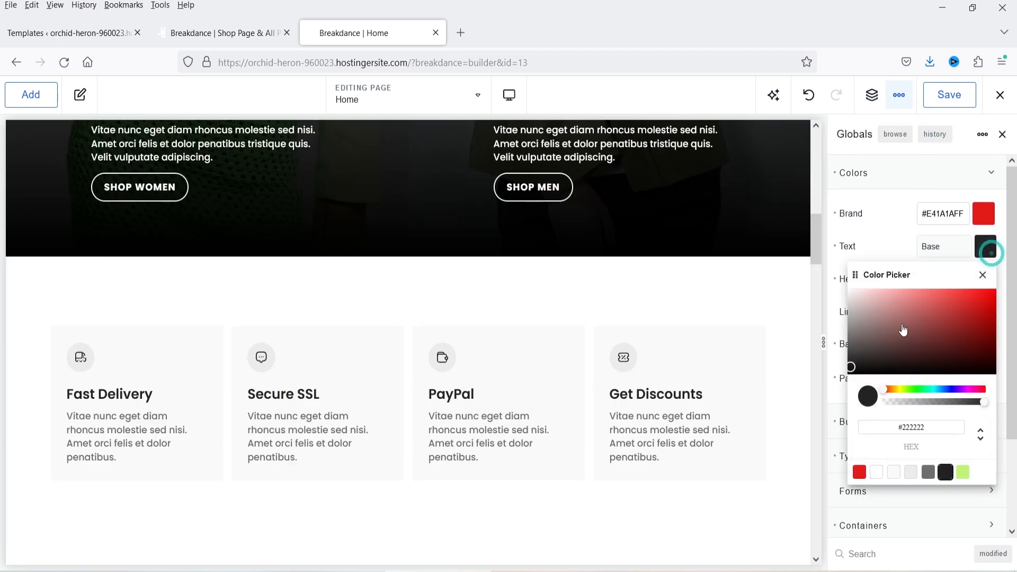
click(948, 345)
mouse_move(949, 347)
mouse_down()
mouse_move(965, 353)
mouse_move(966, 335)
mouse_up()
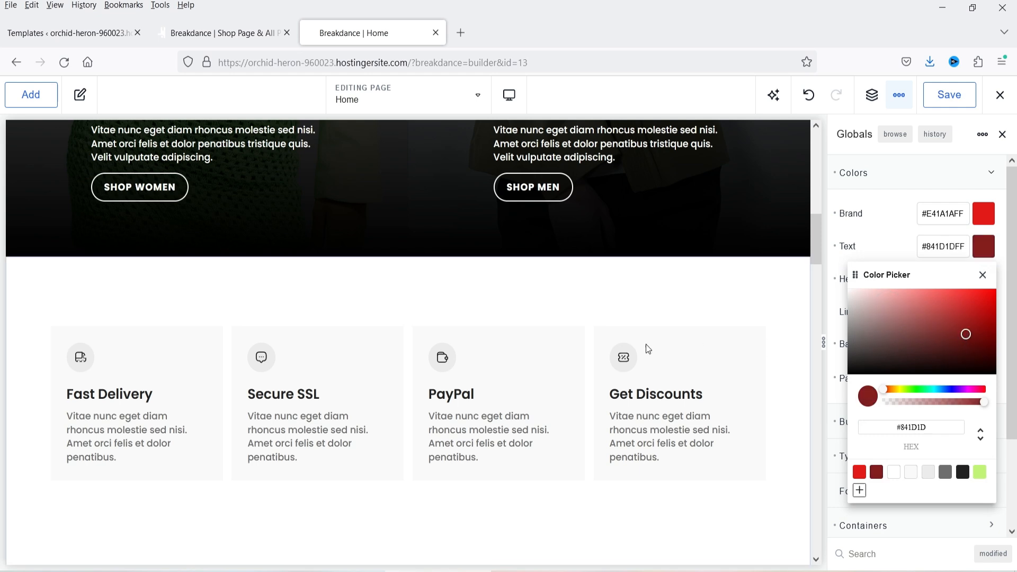
scroll(663, 336, down, 6)
scroll(653, 339, up, 8)
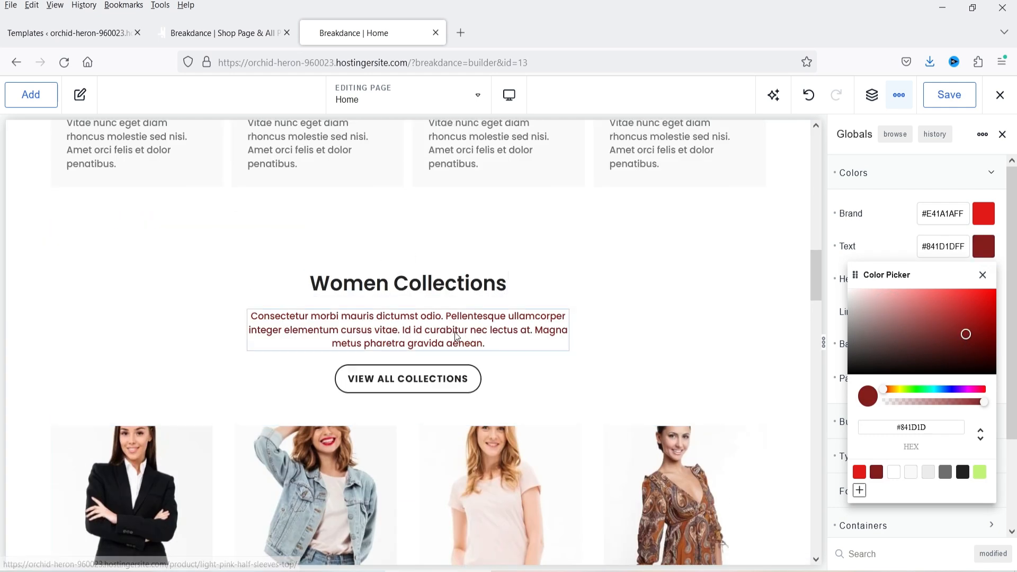
scroll(663, 321, down, 10)
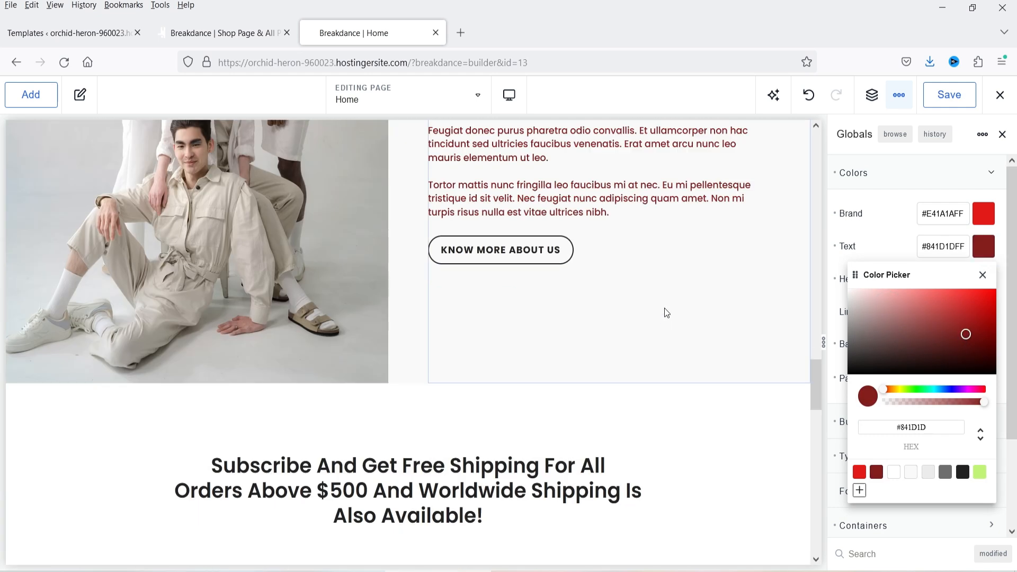
scroll(611, 292, up, 3)
scroll(589, 309, down, 10)
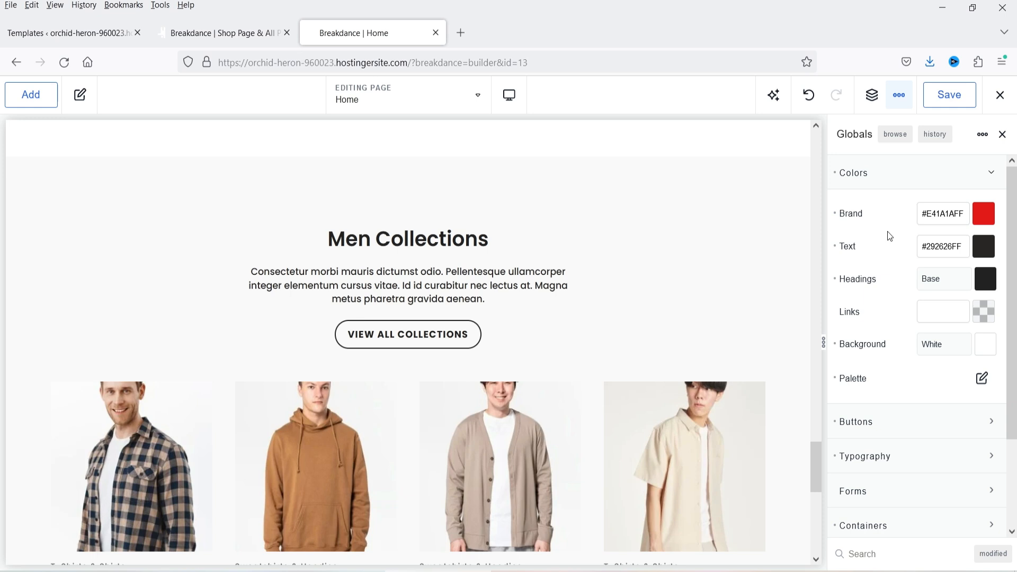
Set the global headings color to red #B33232 and check the headings further down the Home page.
click(988, 288)
click(968, 363)
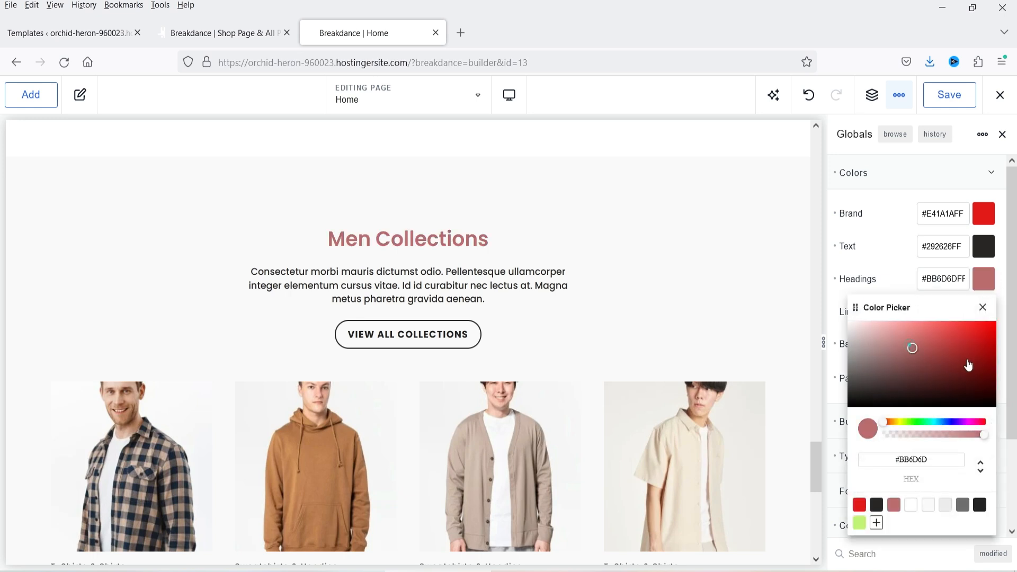
drag(966, 366, 957, 353)
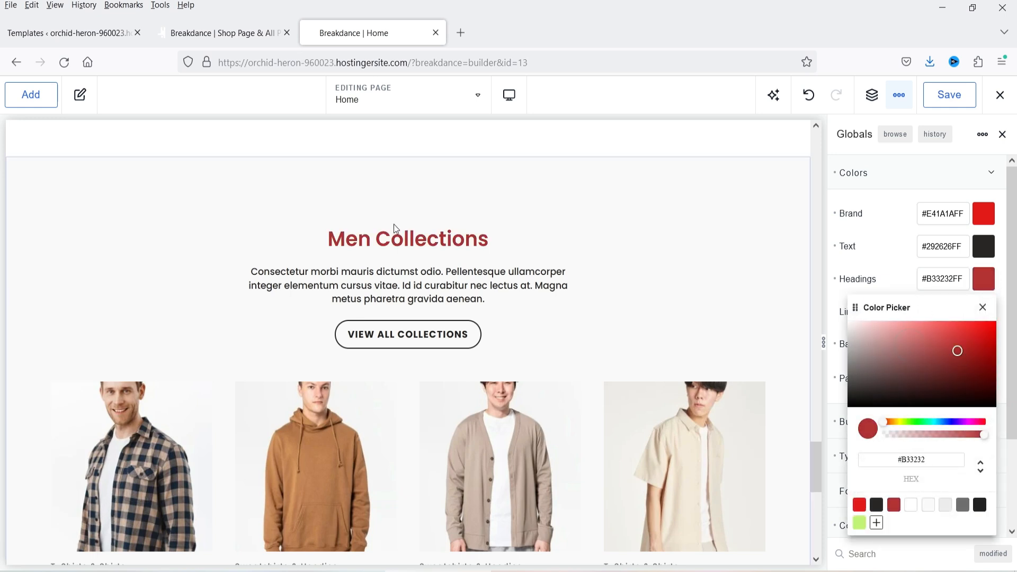
click(883, 272)
scroll(883, 330, down, 2)
scroll(488, 290, down, 10)
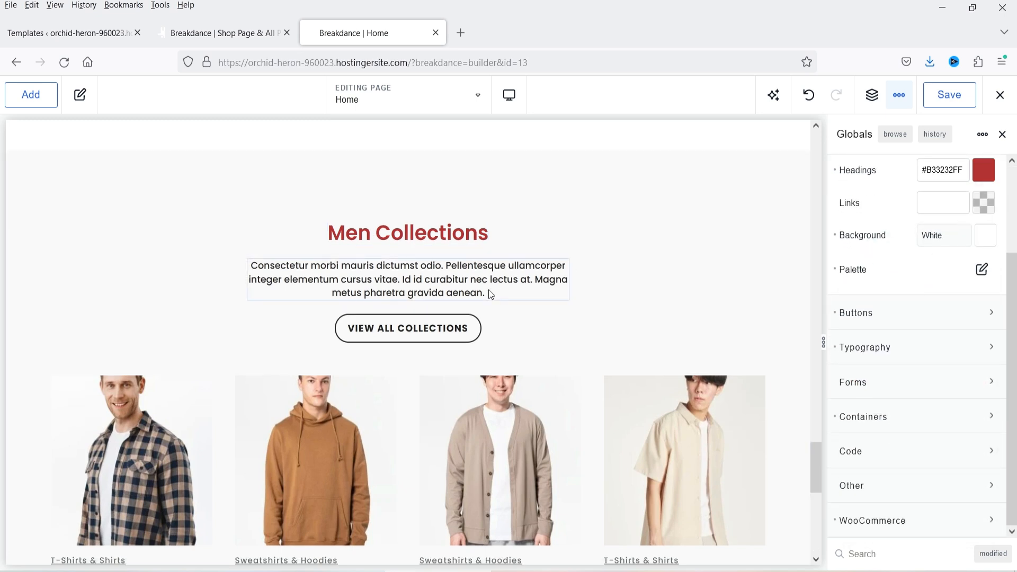
scroll(488, 293, up, 4)
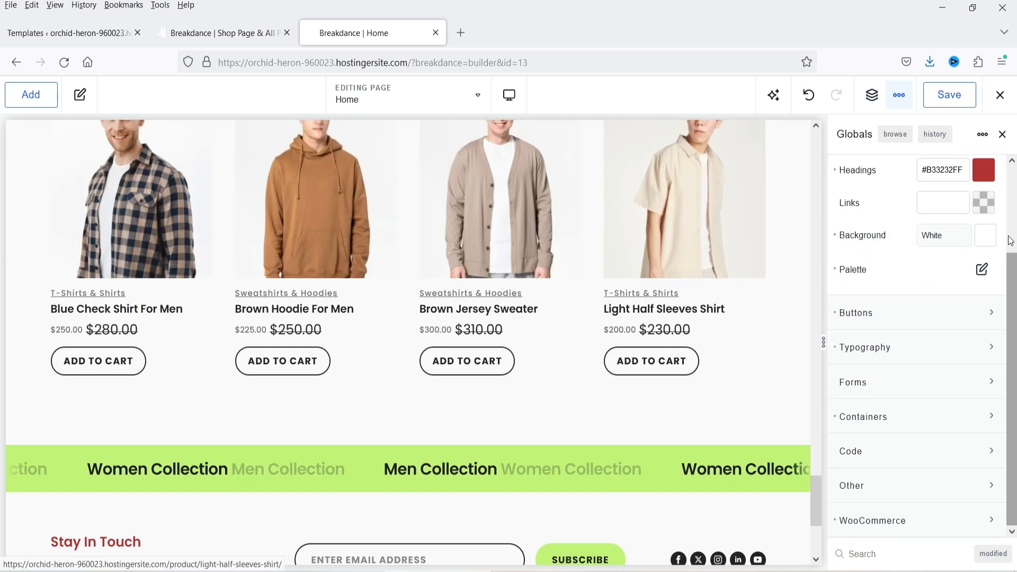
Set the global links color to purple #5C26CE and look over the global color palette.
click(984, 203)
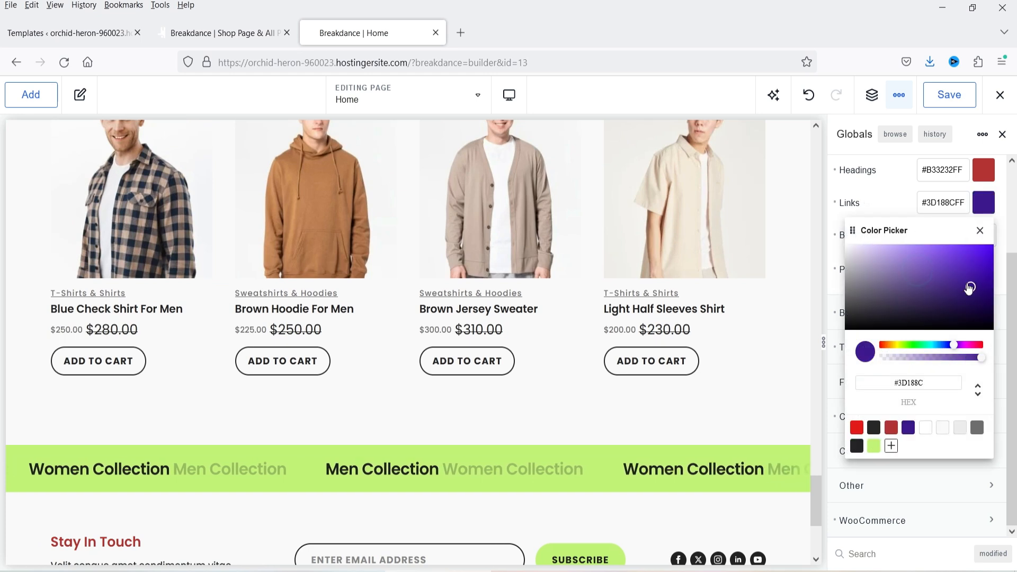
scroll(602, 284, down, 4)
drag(971, 286, 968, 264)
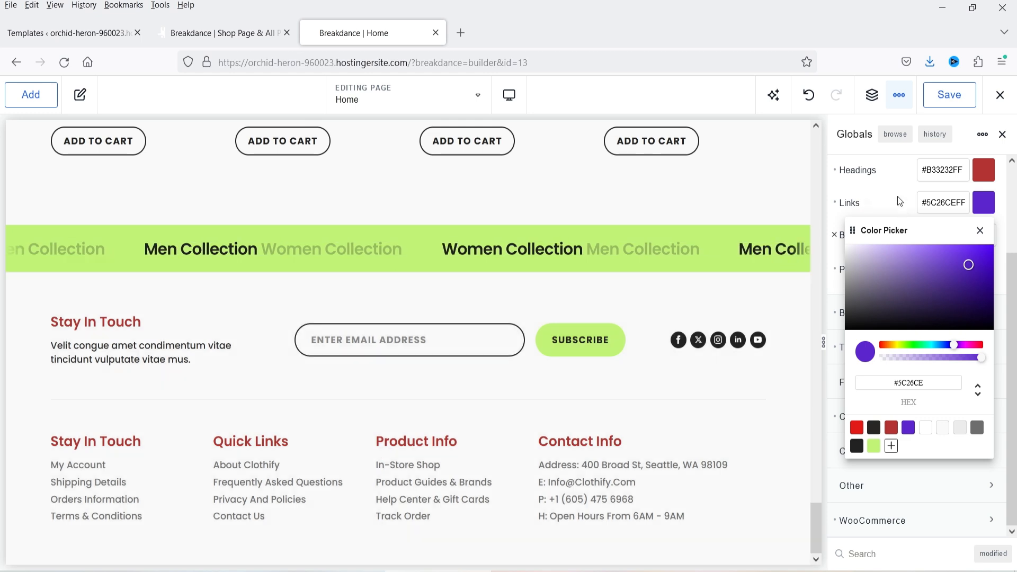
click(900, 202)
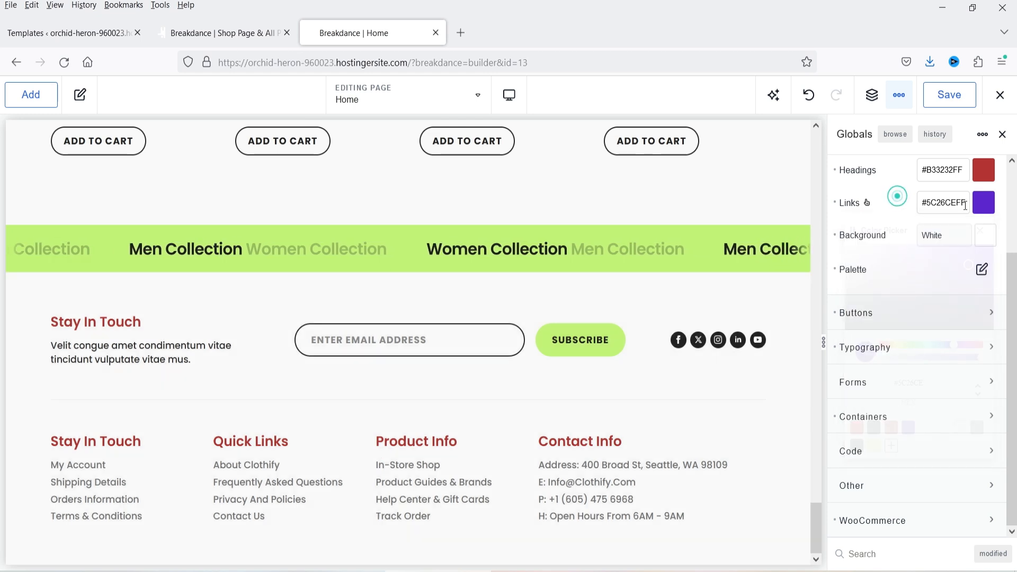
click(975, 273)
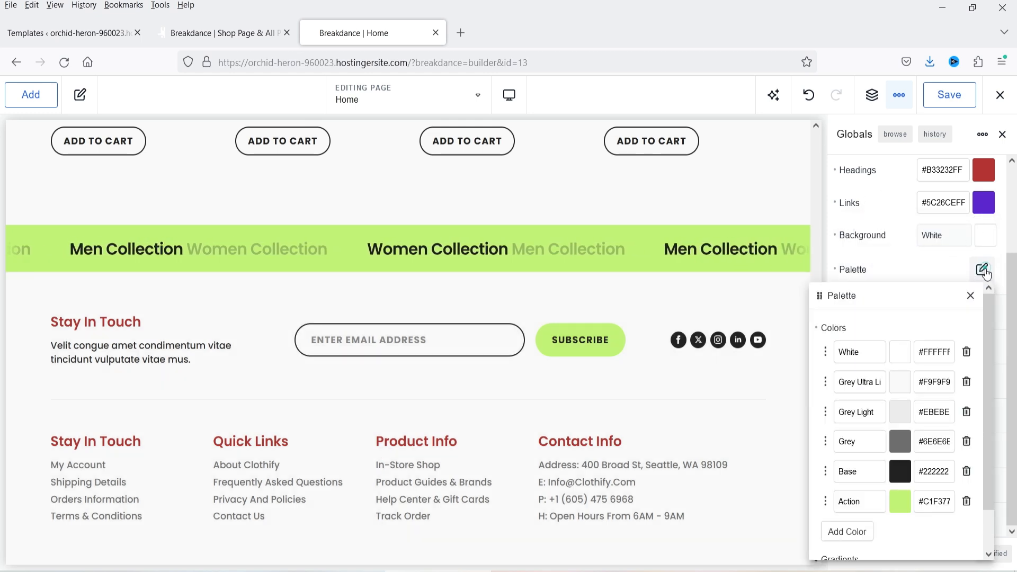
scroll(895, 512, down, 1)
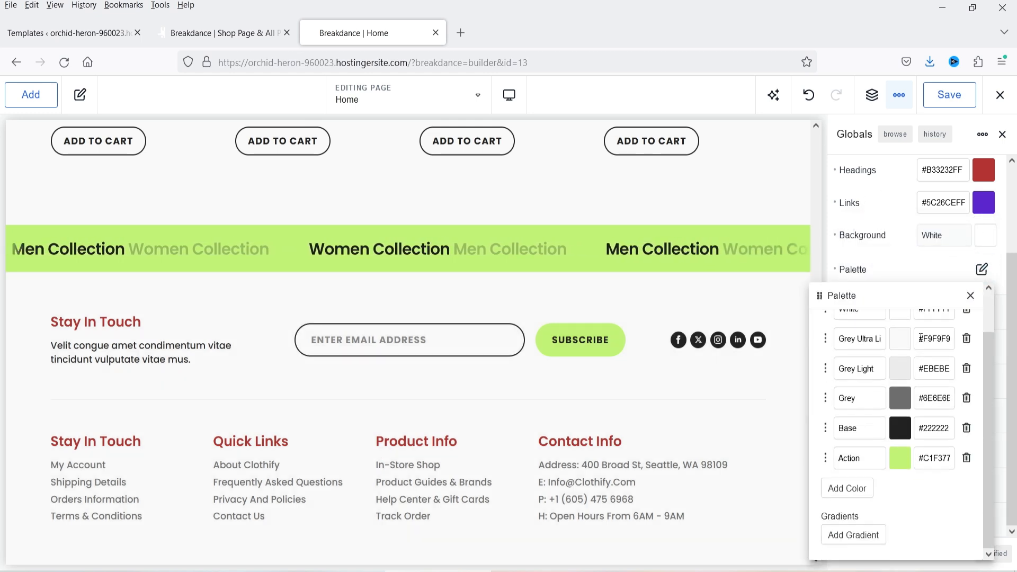
click(915, 267)
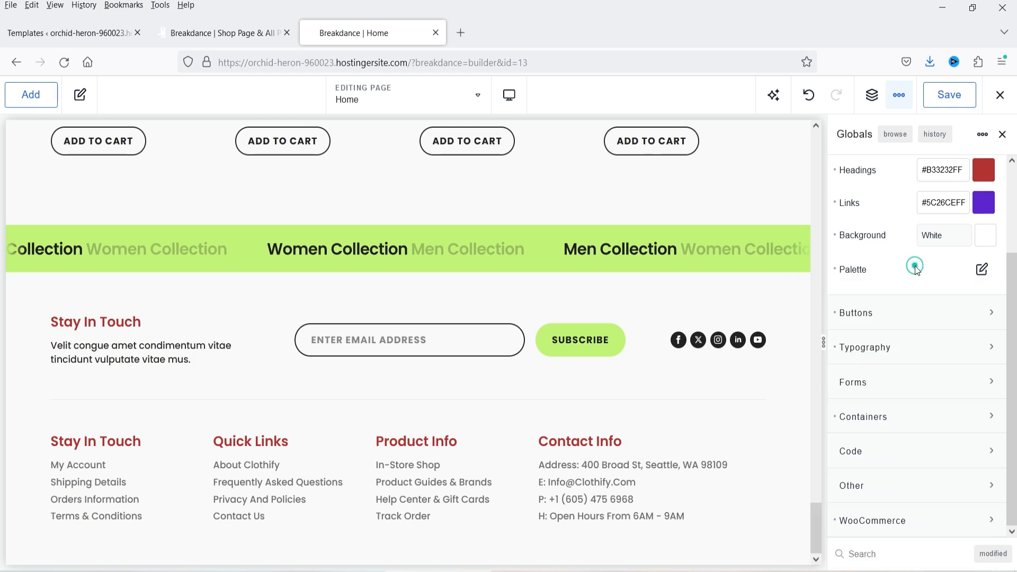
Set the global primary button background to solid dark purple #361480 and check the Home page up to its header.
click(889, 313)
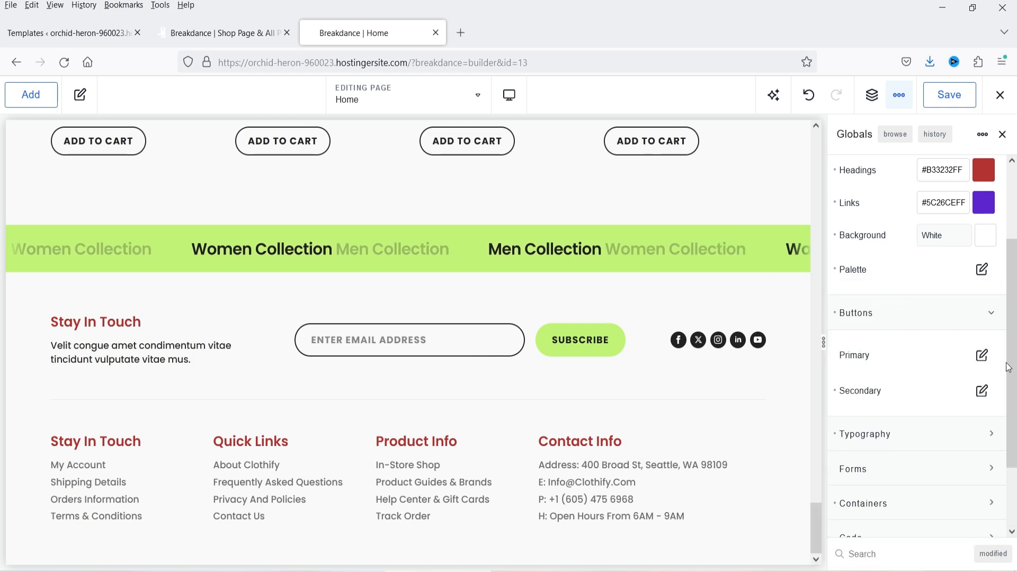
click(982, 355)
click(959, 370)
click(948, 396)
scroll(898, 270, up, 2)
scroll(636, 240, up, 5)
scroll(637, 240, up, 15)
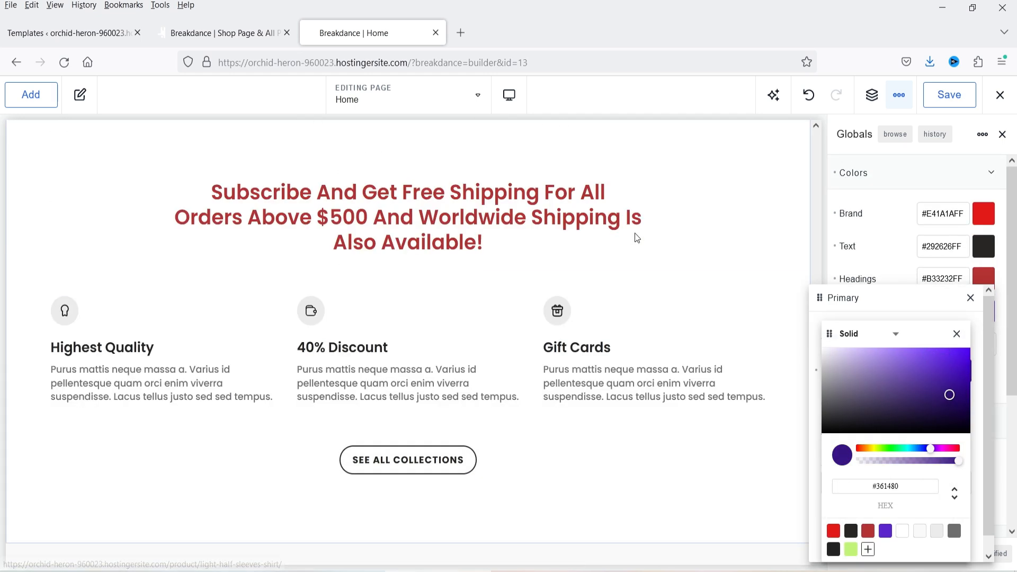
scroll(637, 238, up, 5)
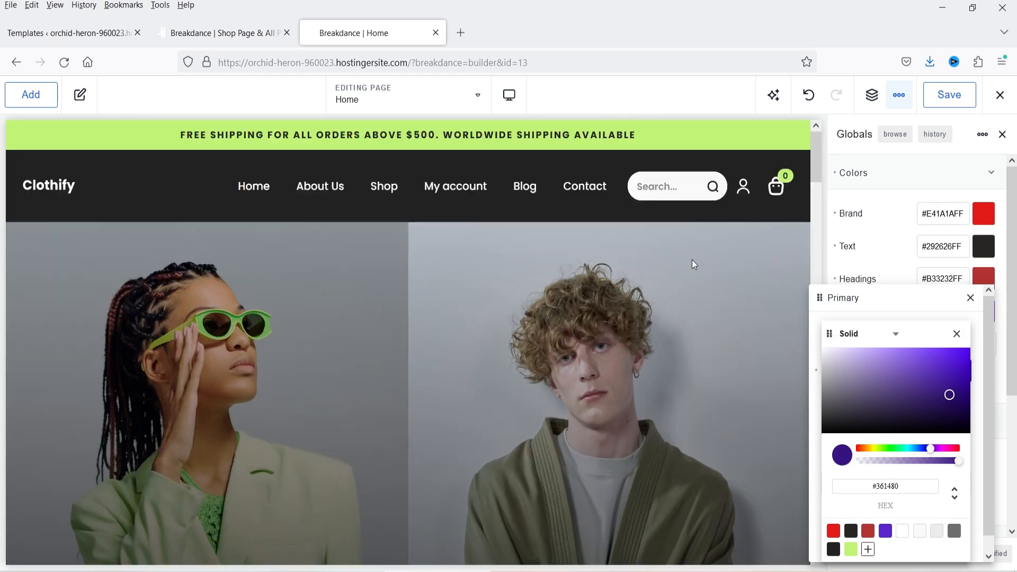
click(957, 335)
click(970, 298)
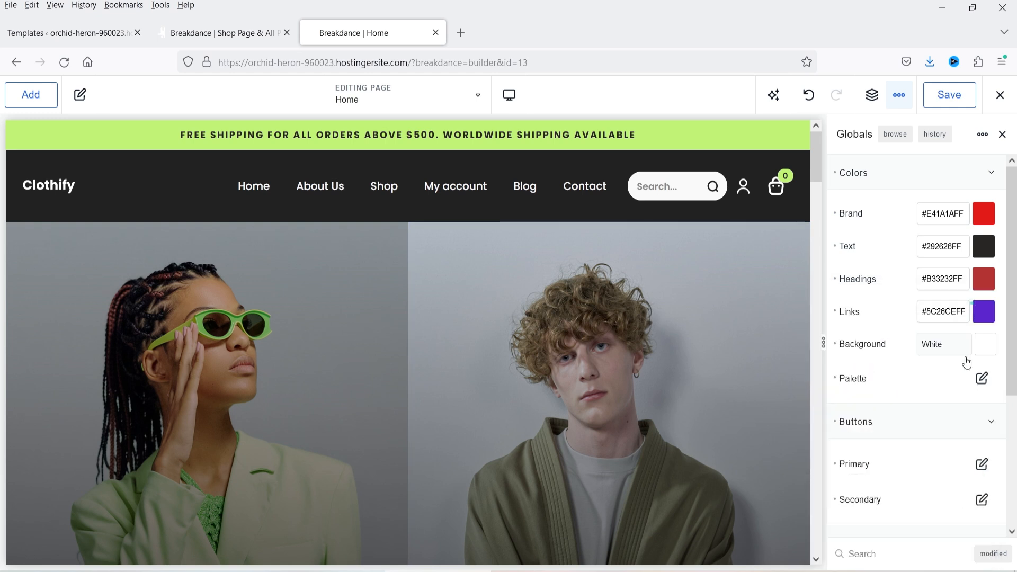
Examine the Typography, Forms, Containers, Code, Other and WooCommerce sections of the Global Settings.
scroll(924, 374, down, 3)
click(893, 402)
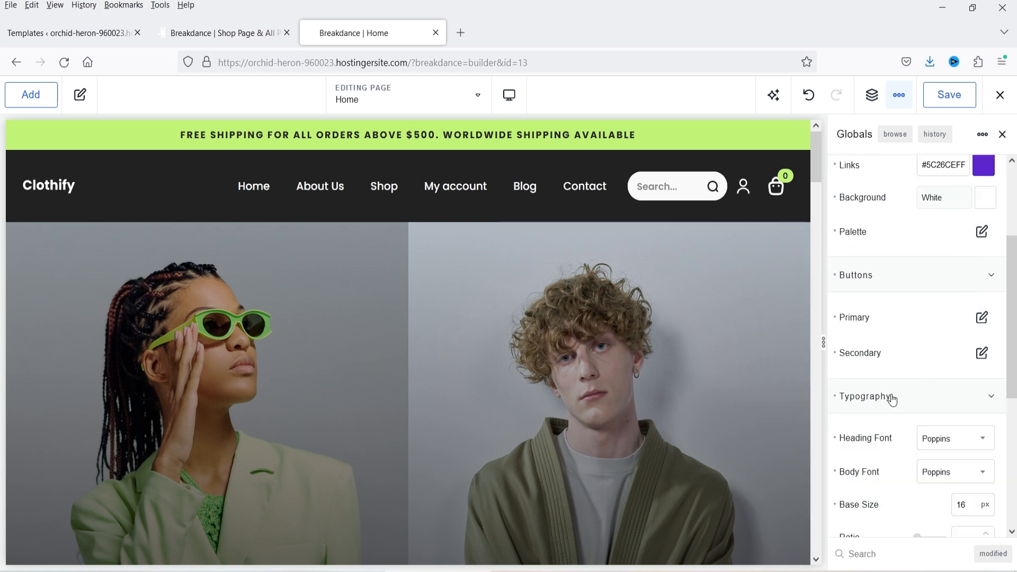
scroll(964, 343, down, 4)
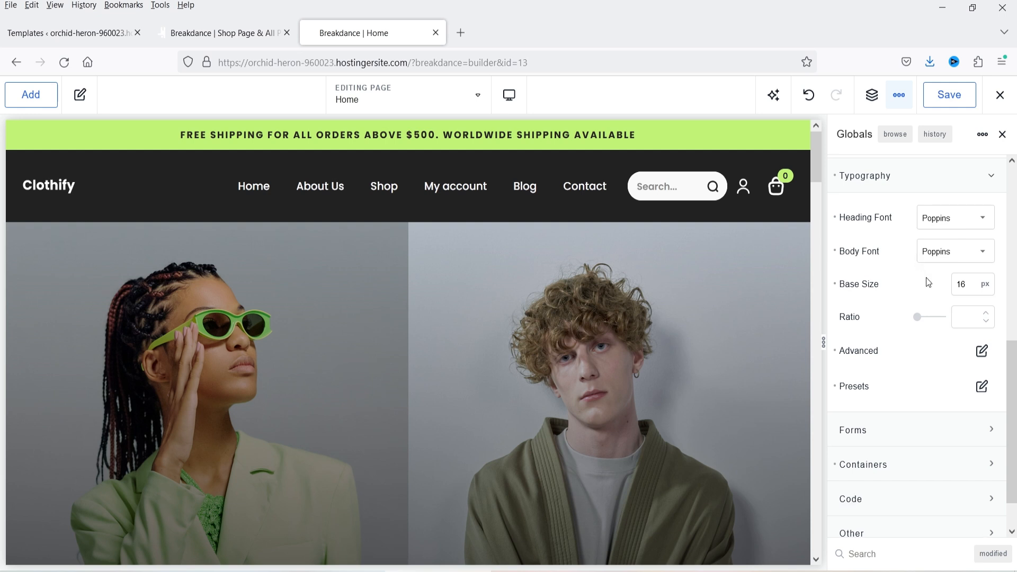
scroll(891, 398, down, 1)
click(893, 383)
scroll(901, 371, down, 4)
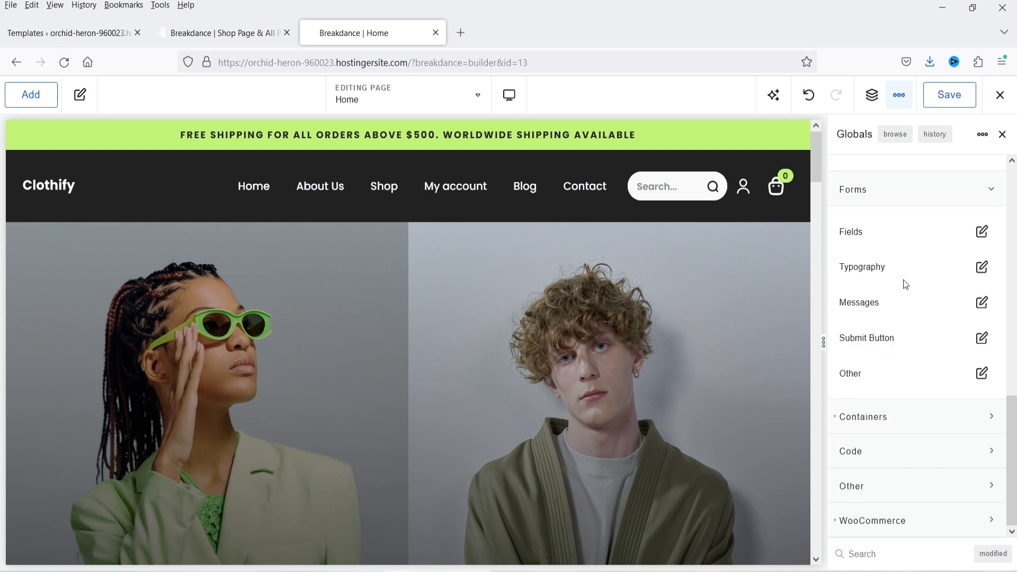
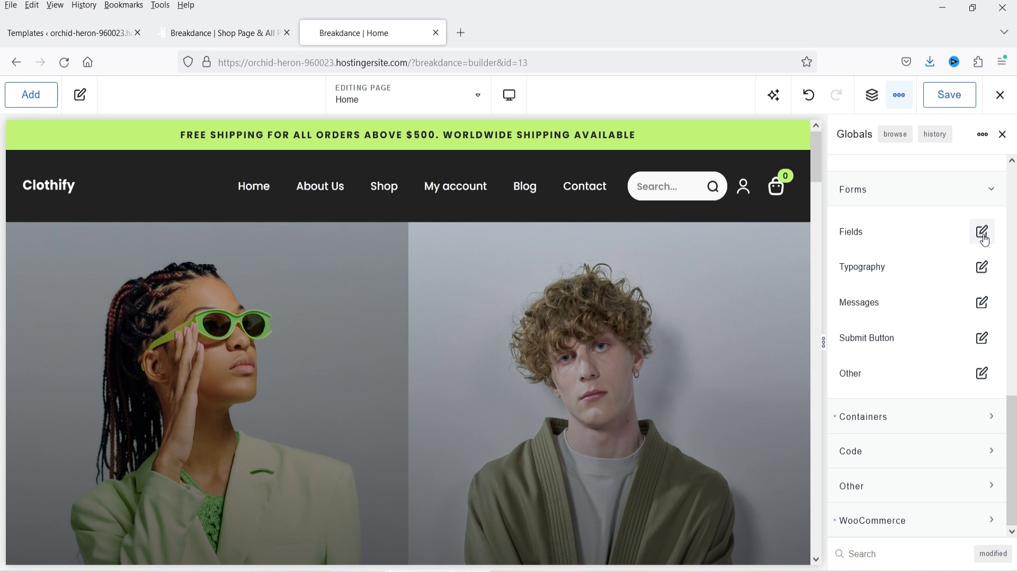
click(886, 415)
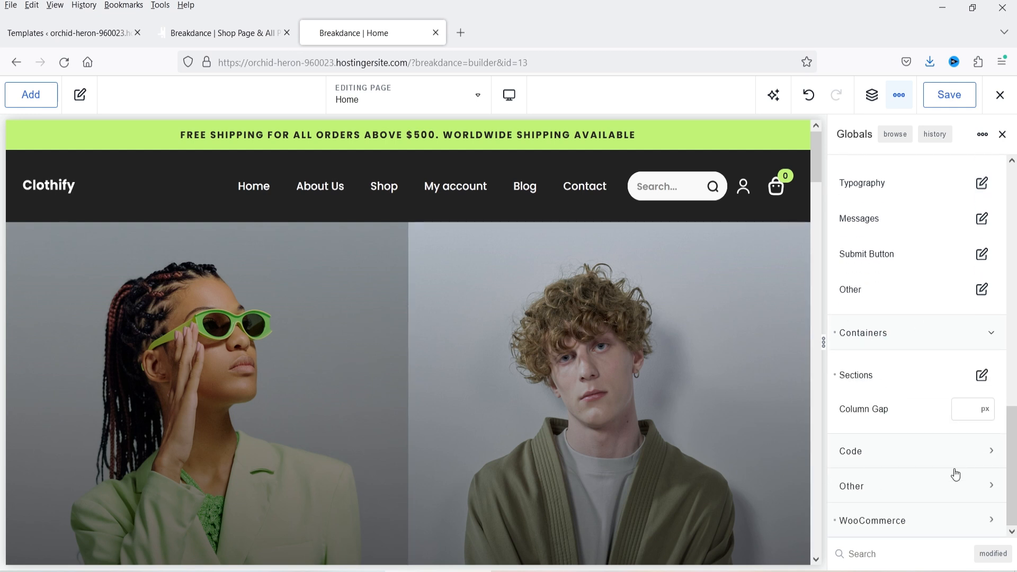
click(920, 452)
click(894, 388)
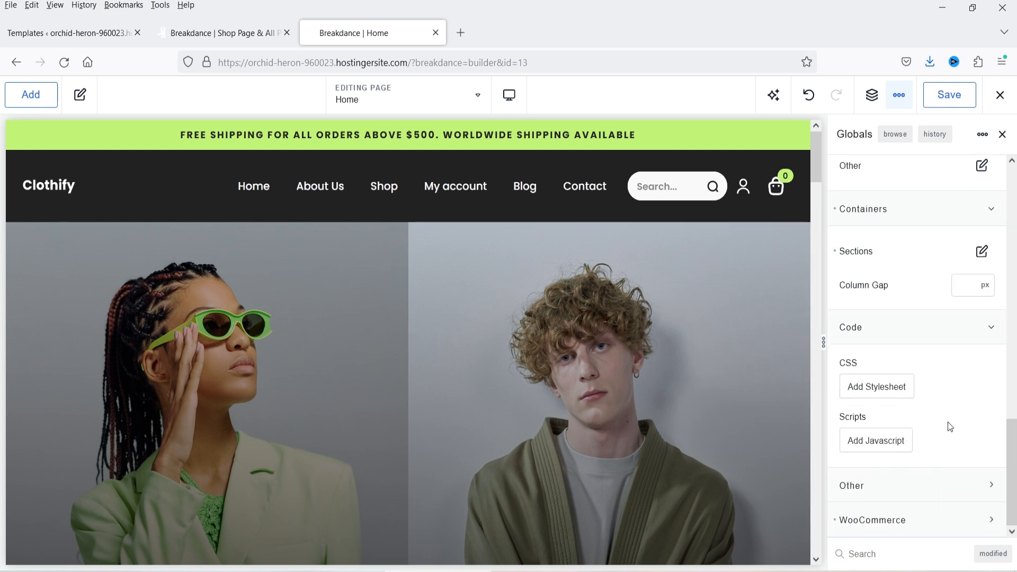
click(886, 488)
scroll(951, 309, down, 1)
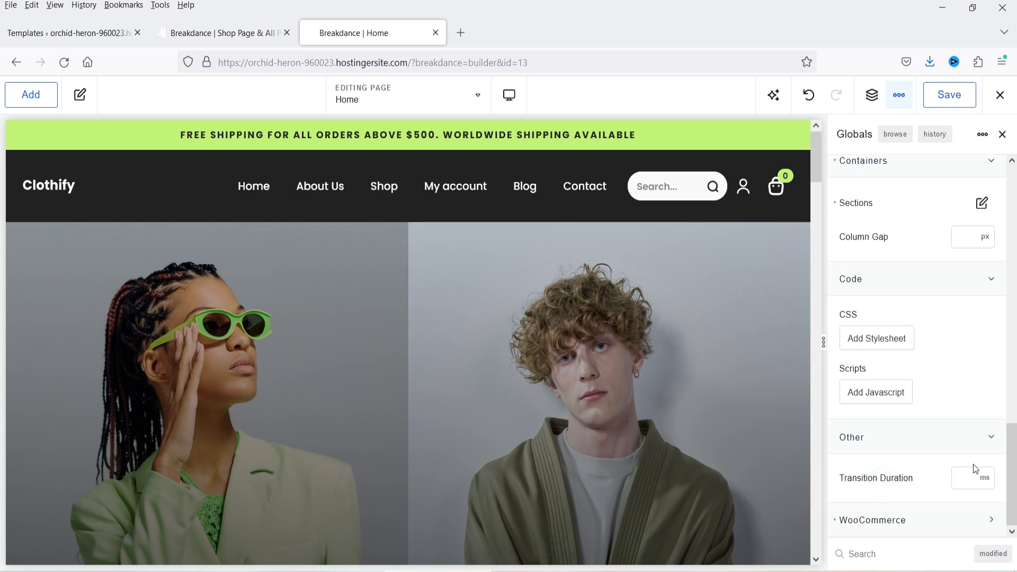
click(901, 524)
scroll(979, 311, down, 3)
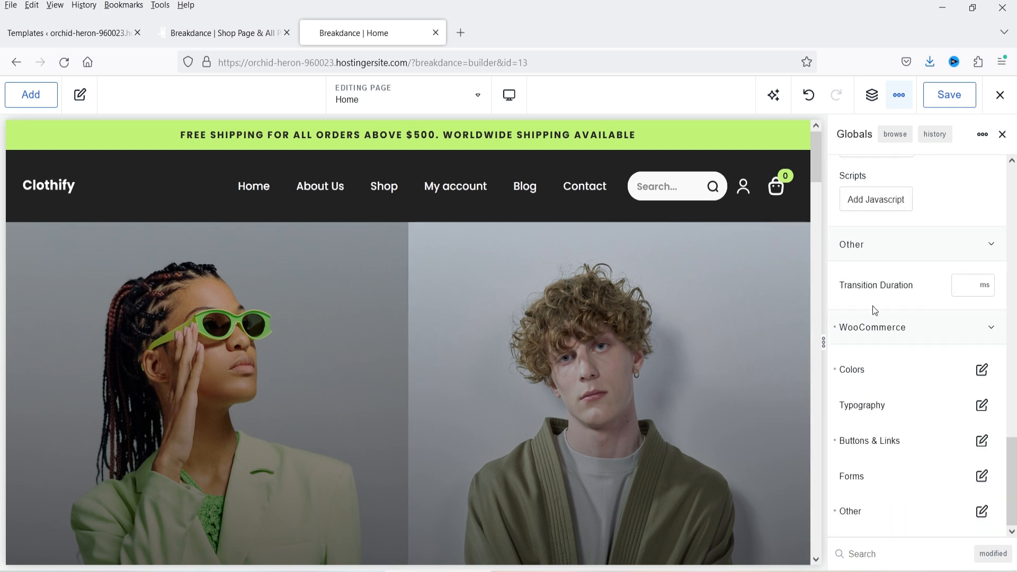
Set the WooCommerce text color to red #AF3636 in the Global Settings.
click(982, 371)
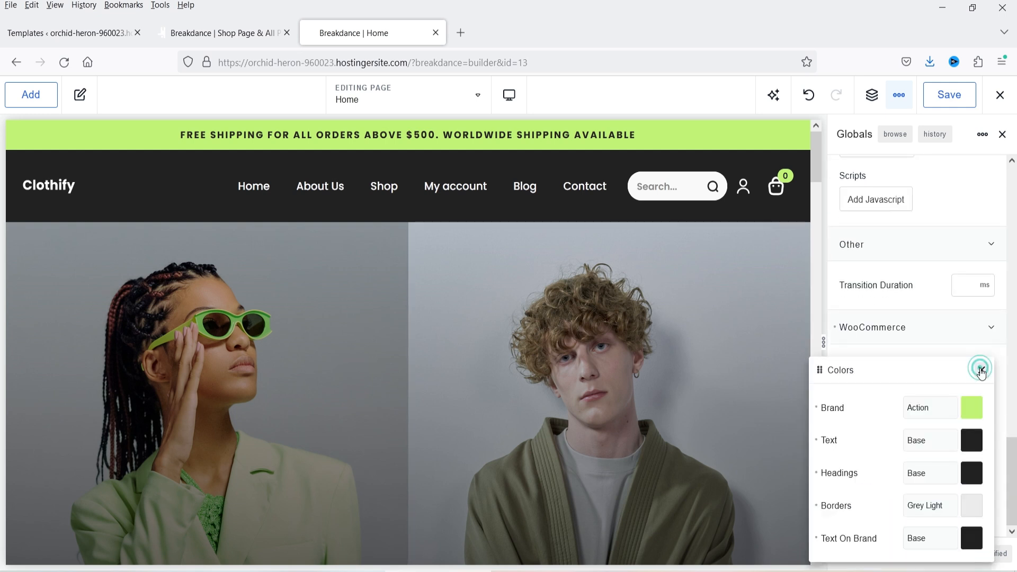
click(976, 416)
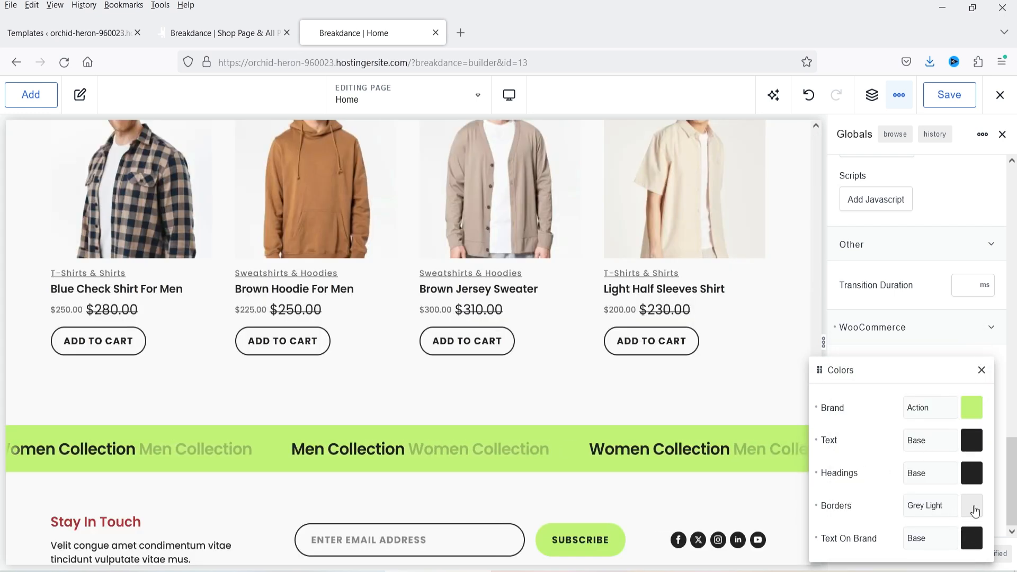
click(972, 448)
click(900, 368)
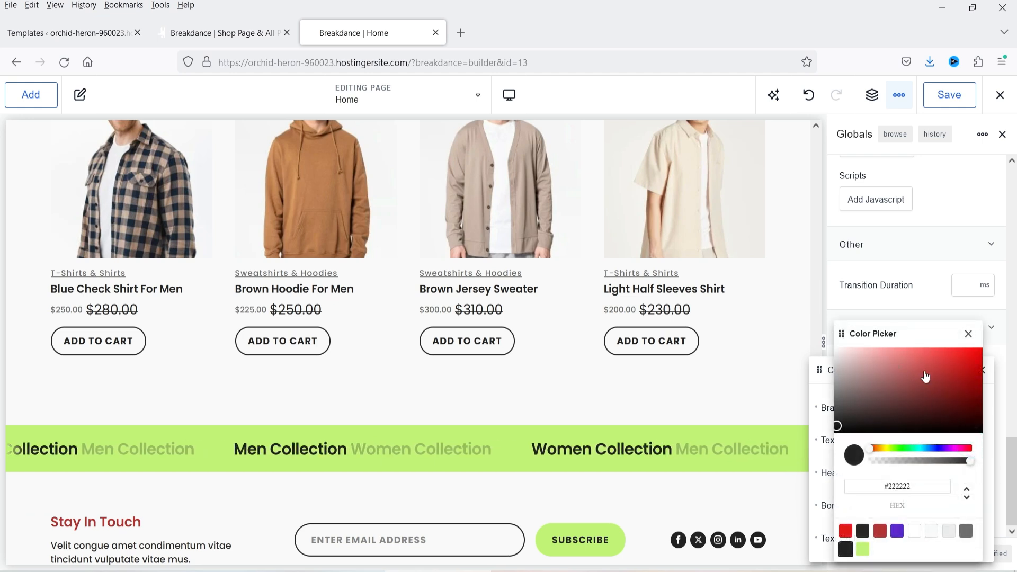
drag(938, 380, 939, 378)
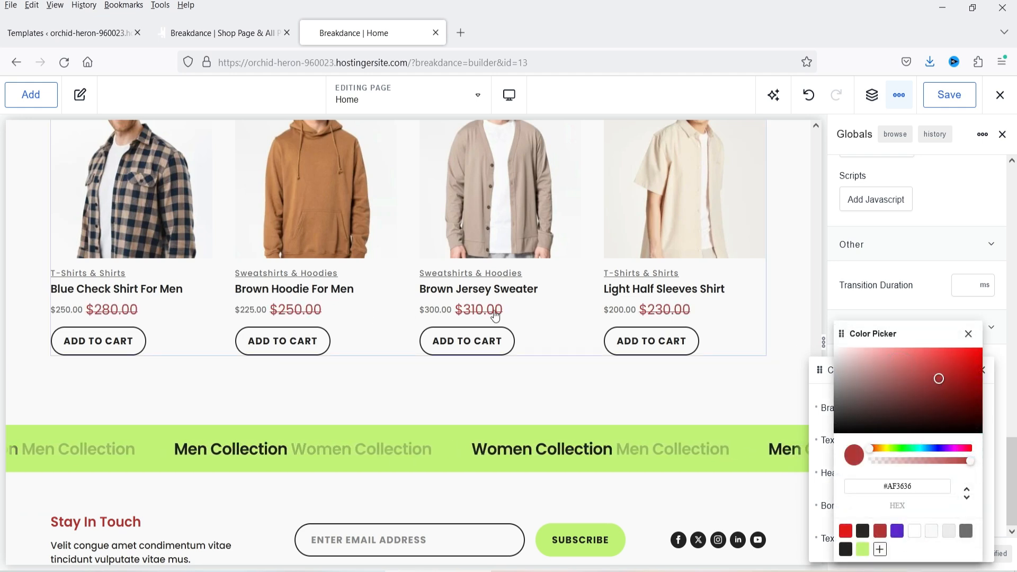
click(827, 434)
Set the WooCommerce headings color to green #48C352 and check the product titles on the Home page.
click(966, 475)
click(936, 445)
click(930, 380)
click(931, 372)
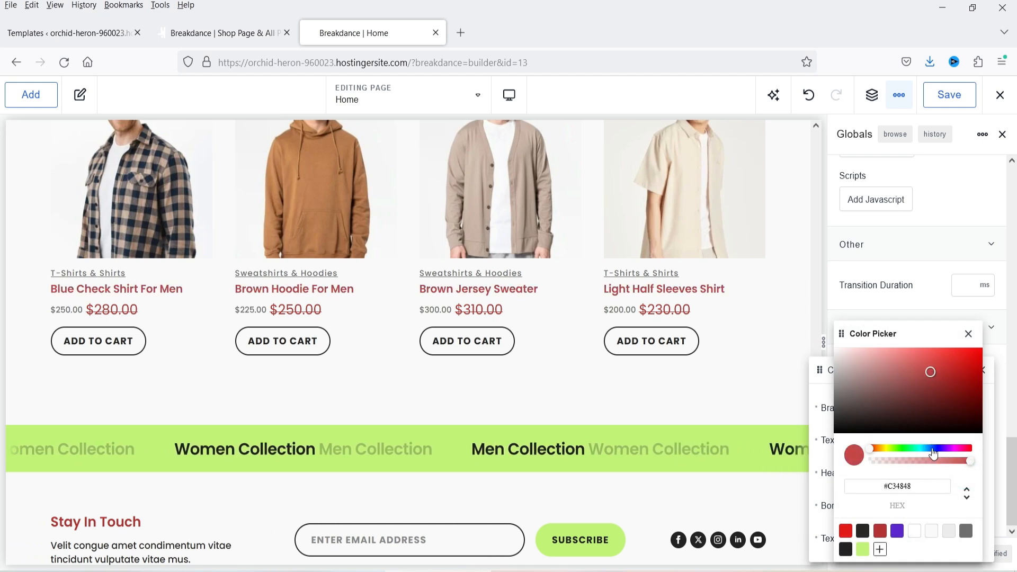
drag(871, 449, 903, 451)
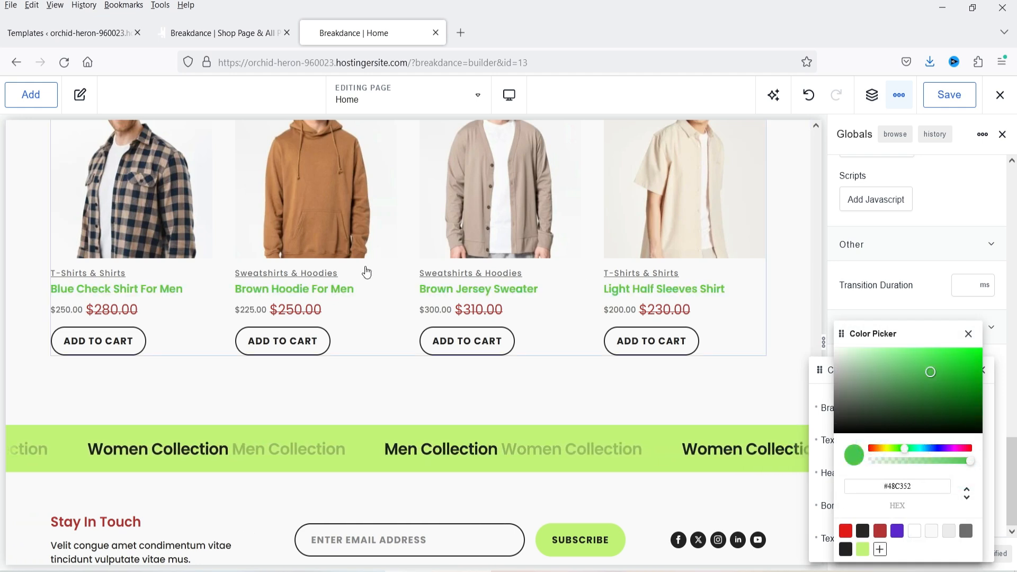
scroll(697, 340, up, 3)
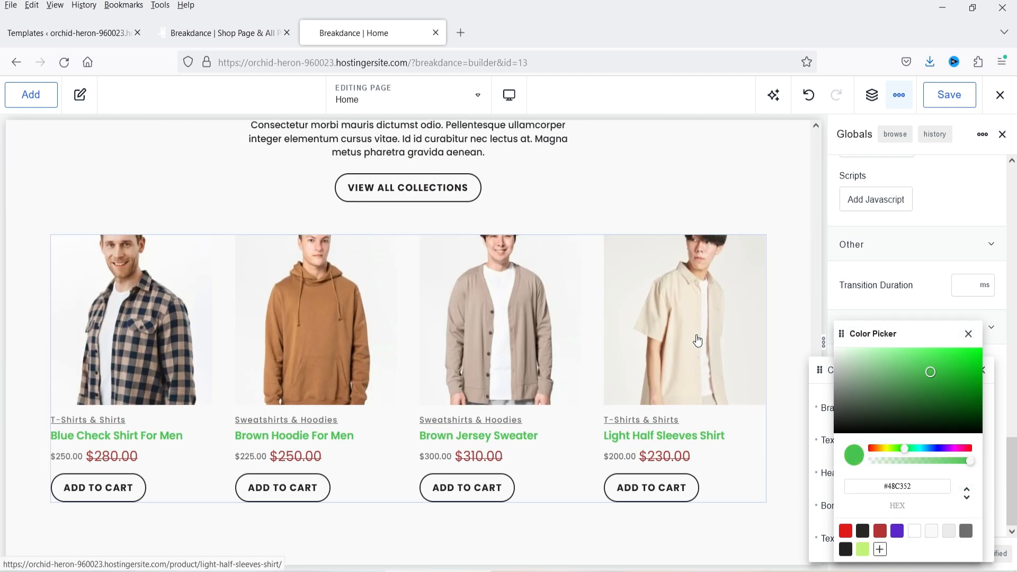
click(969, 333)
click(982, 370)
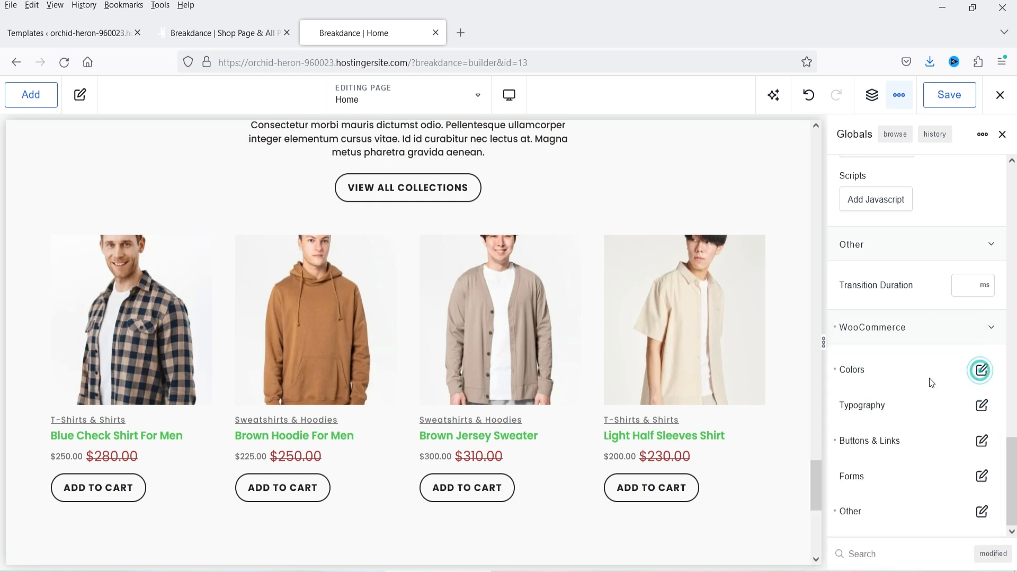
Look through the Home page's change history and its revisions.
scroll(924, 242, up, 10)
click(899, 98)
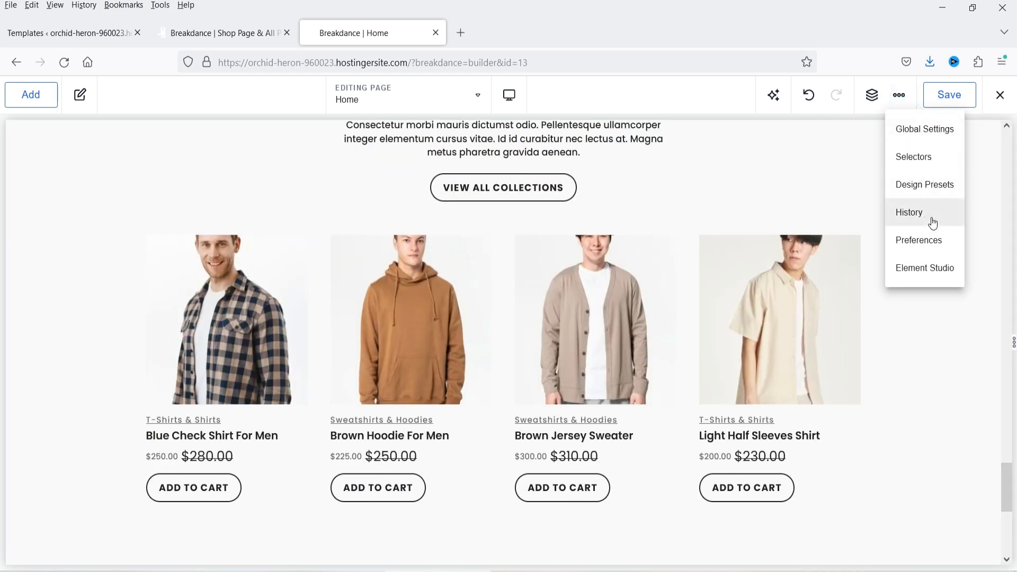
click(926, 223)
click(970, 165)
click(875, 171)
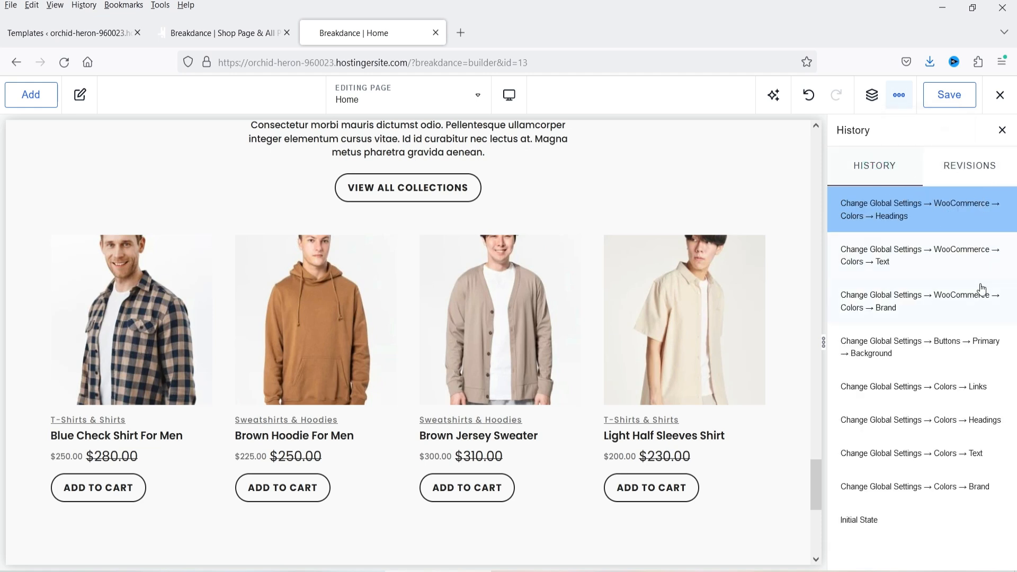
Turn on Dark Mode in the builder's UI preferences and view the interface with it.
click(907, 101)
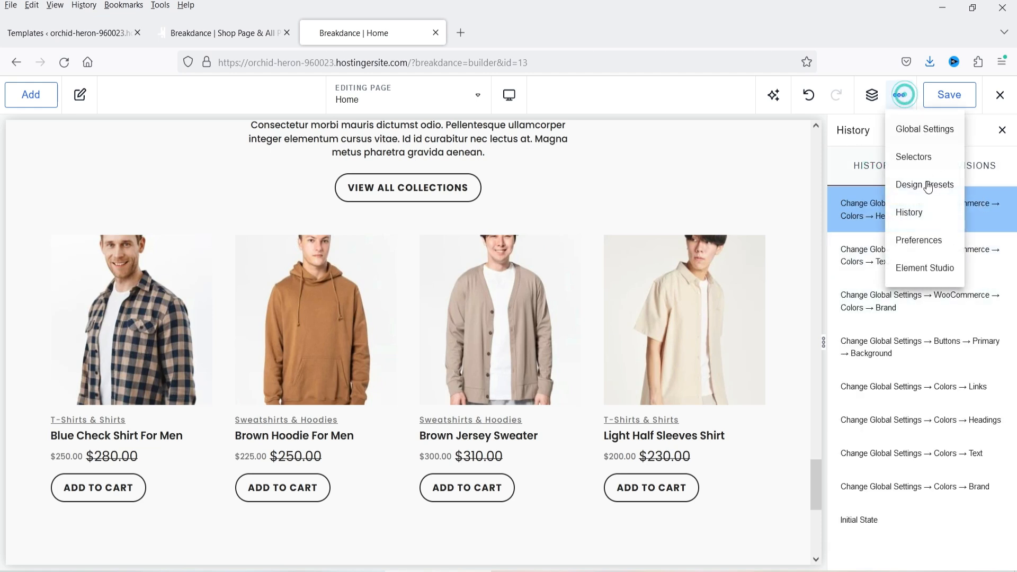
click(922, 241)
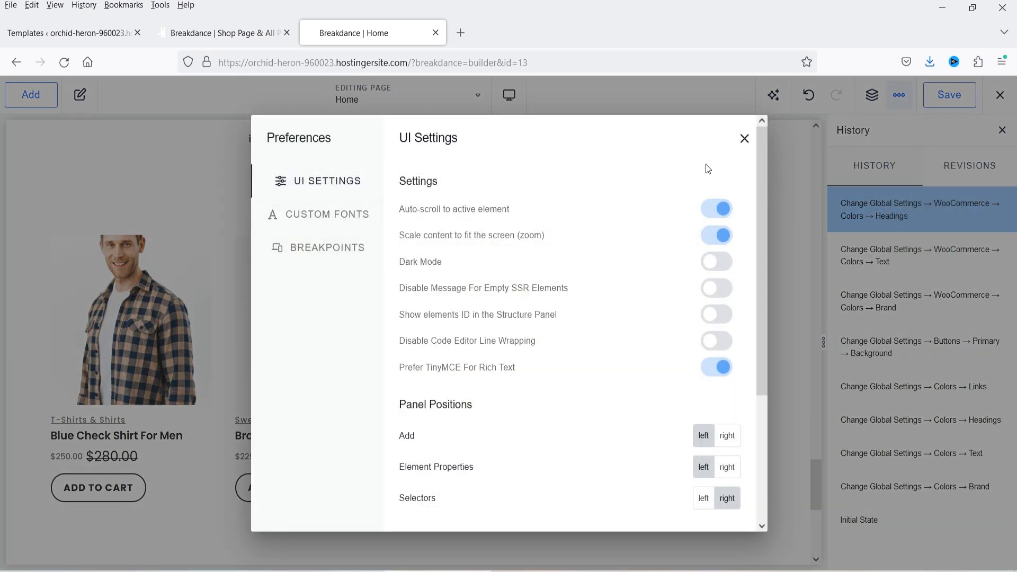
click(716, 263)
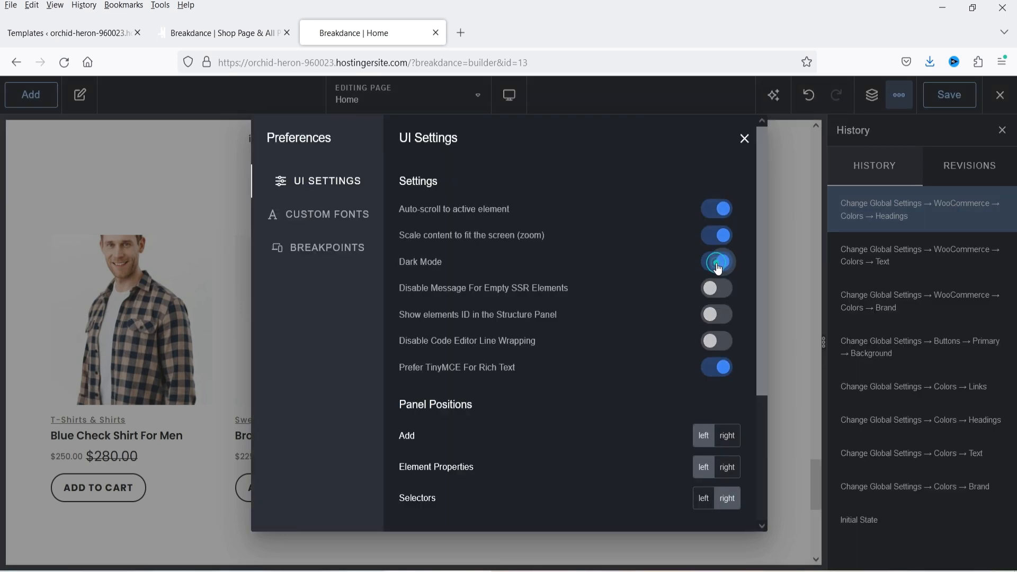
click(744, 140)
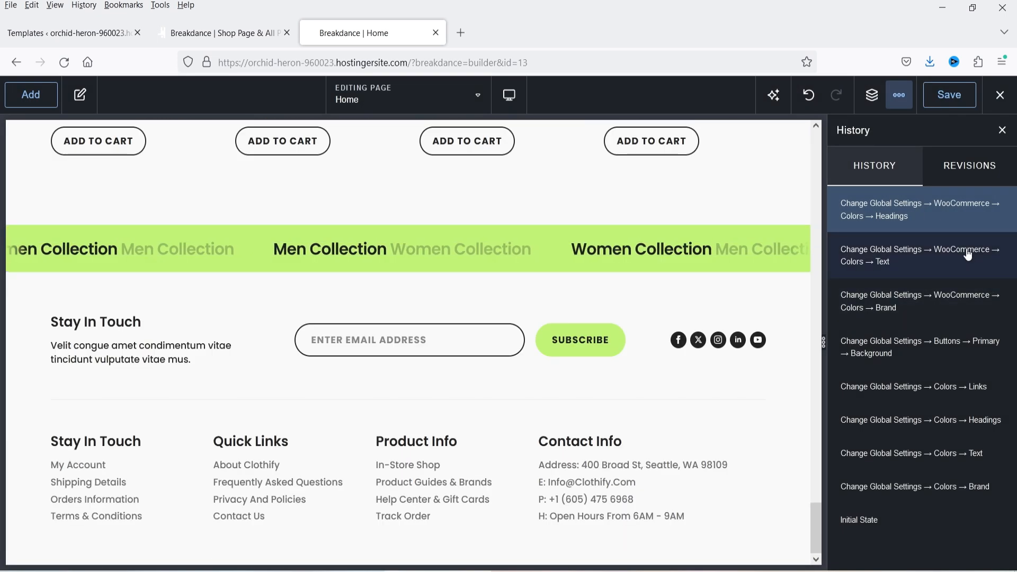
Turn Dark Mode back off in the builder's UI preferences.
click(899, 95)
click(922, 236)
click(702, 265)
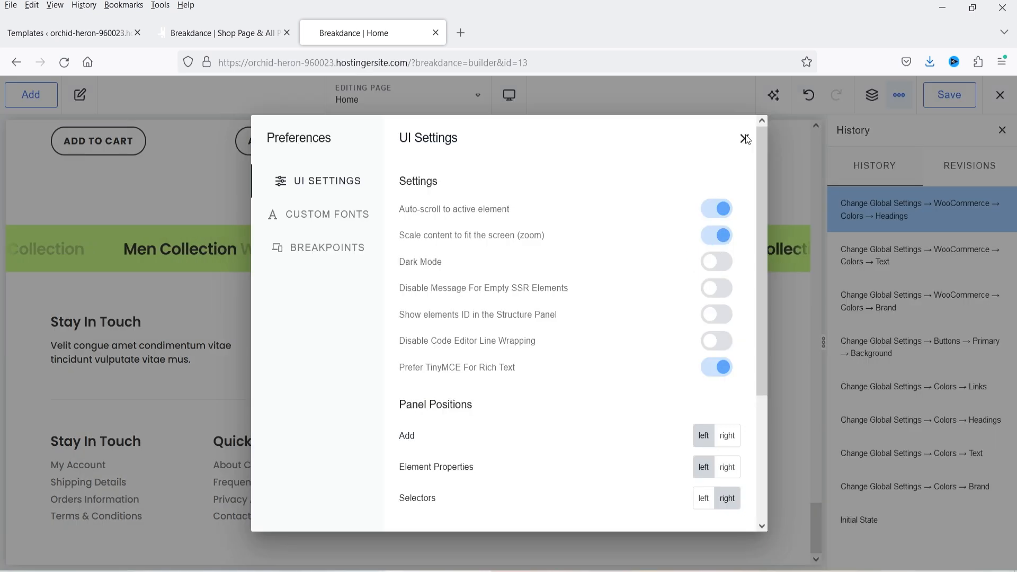
click(744, 139)
Save the Home page and close the change history.
key(ctrl+s)
scroll(748, 240, up, 12)
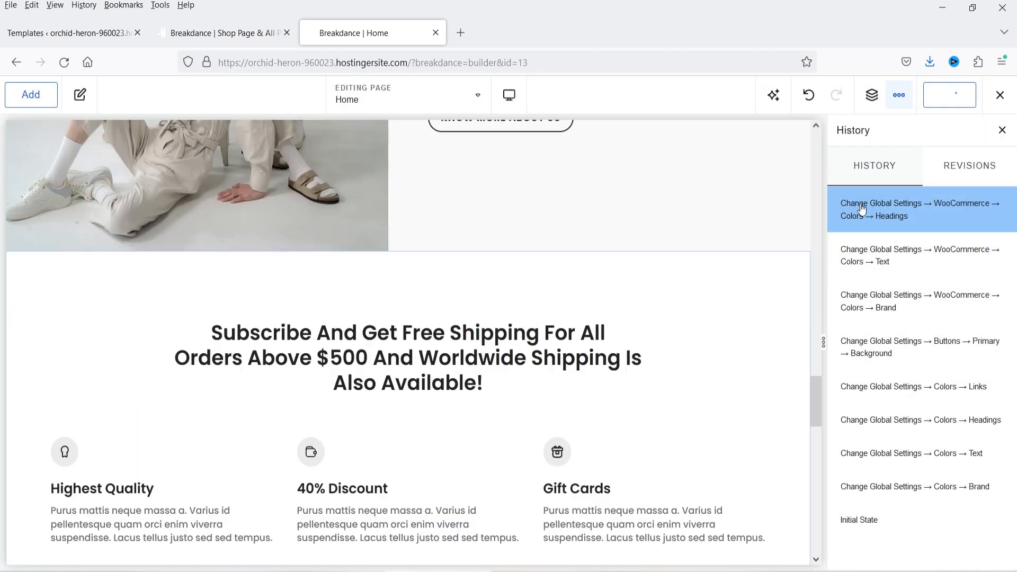
click(1003, 131)
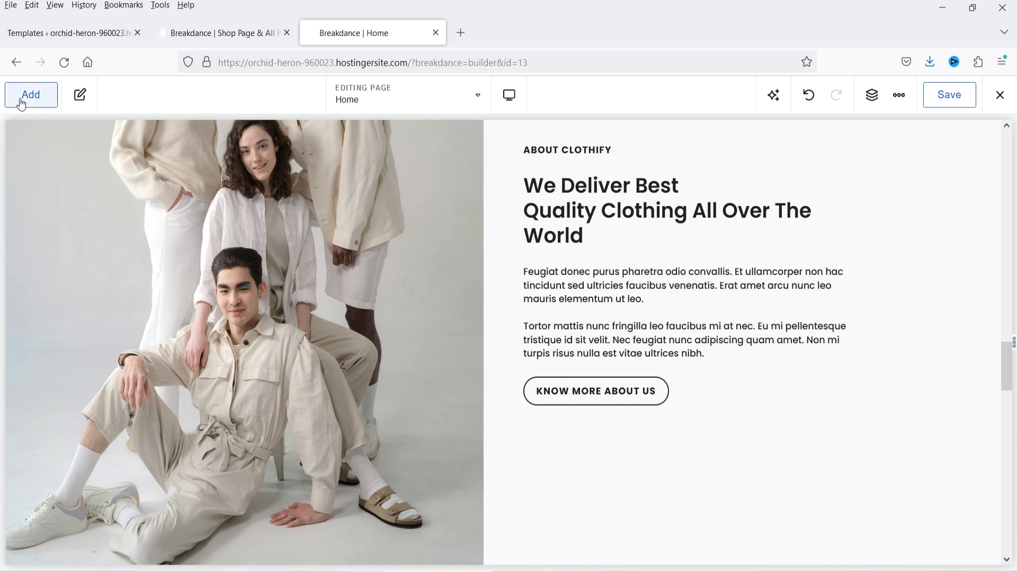
Look through the builder's addable elements, from Basic and Blocks down to the Site, Advanced, Dynamic and Forms categories.
click(21, 99)
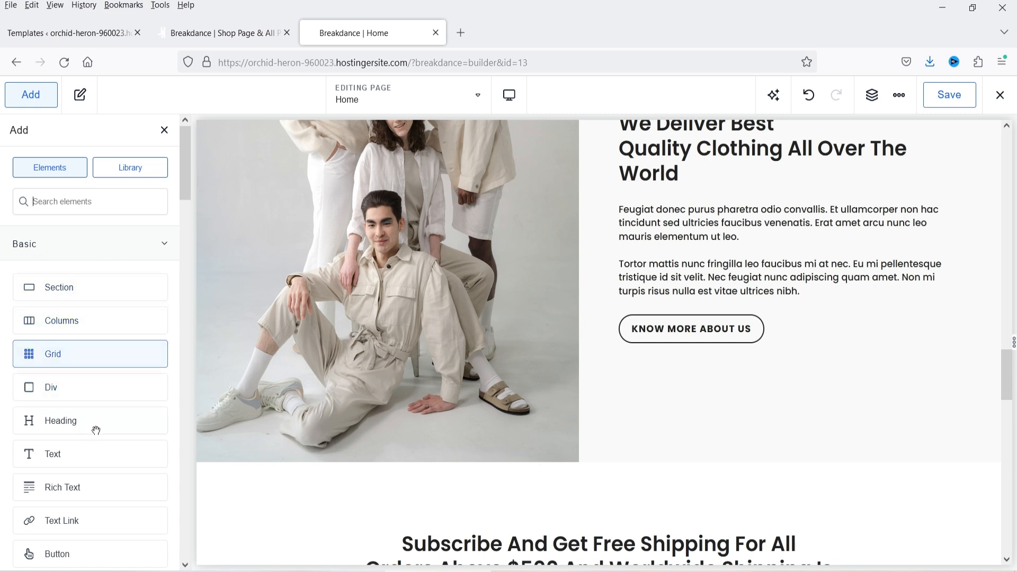
scroll(95, 421, down, 3)
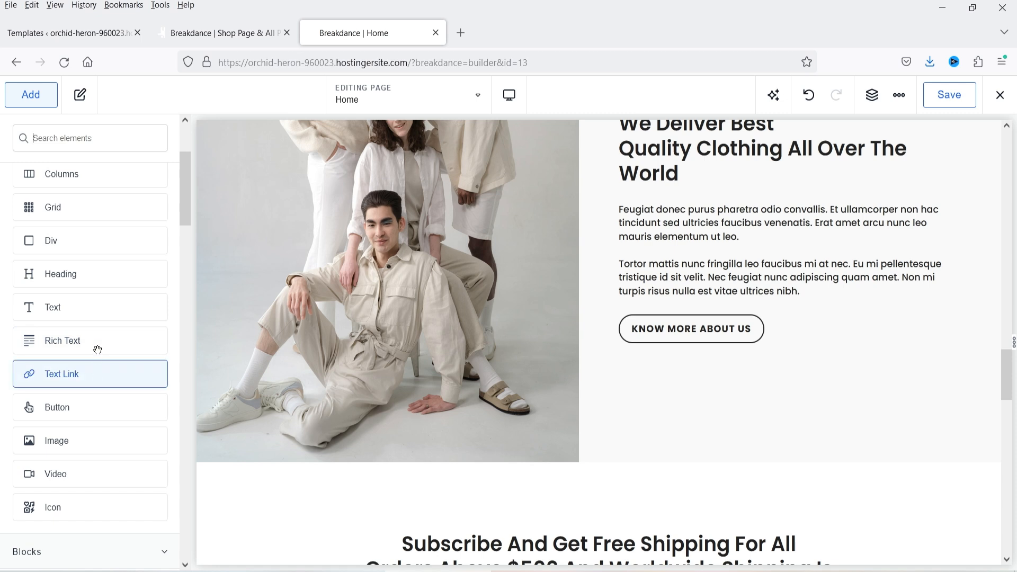
scroll(96, 354, down, 4)
scroll(101, 323, down, 1)
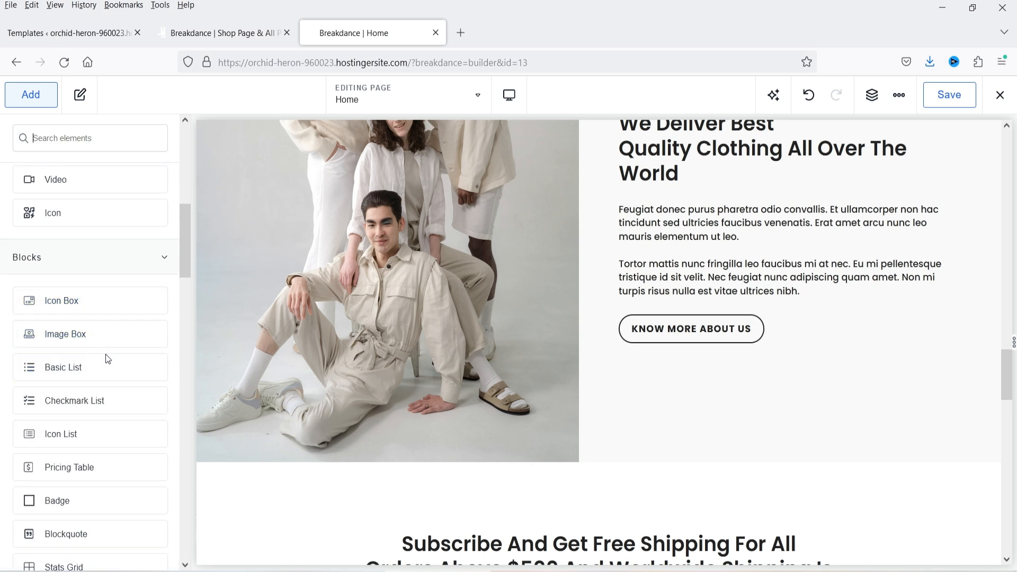
scroll(106, 354, down, 3)
scroll(93, 317, down, 15)
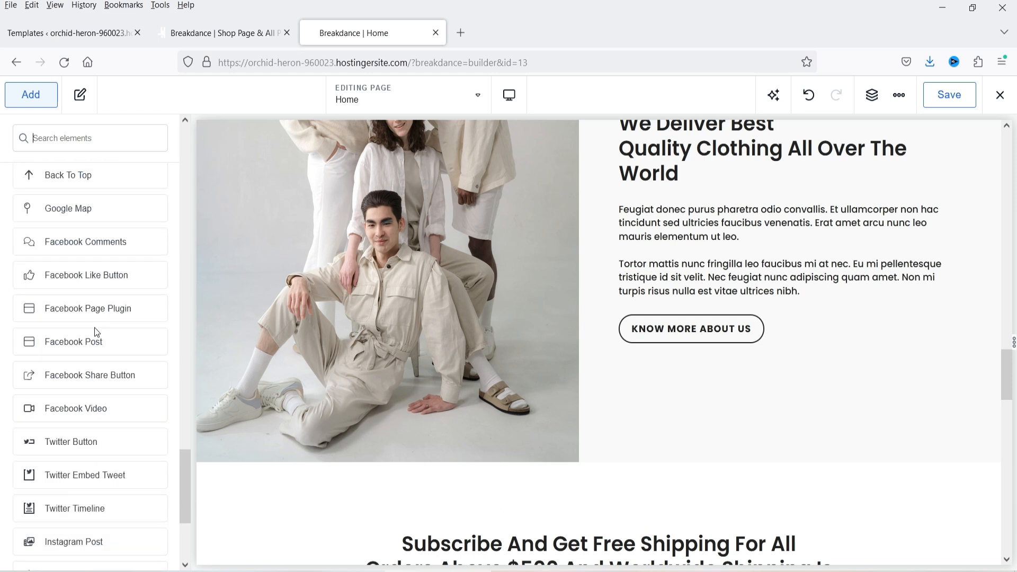
scroll(96, 331, down, 3)
click(88, 415)
scroll(88, 371, down, 2)
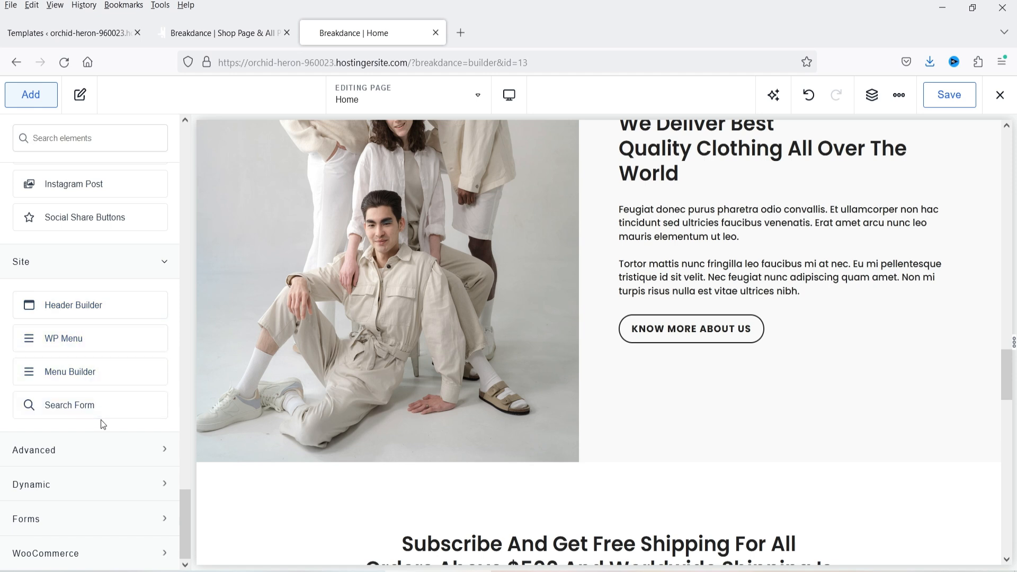
click(108, 454)
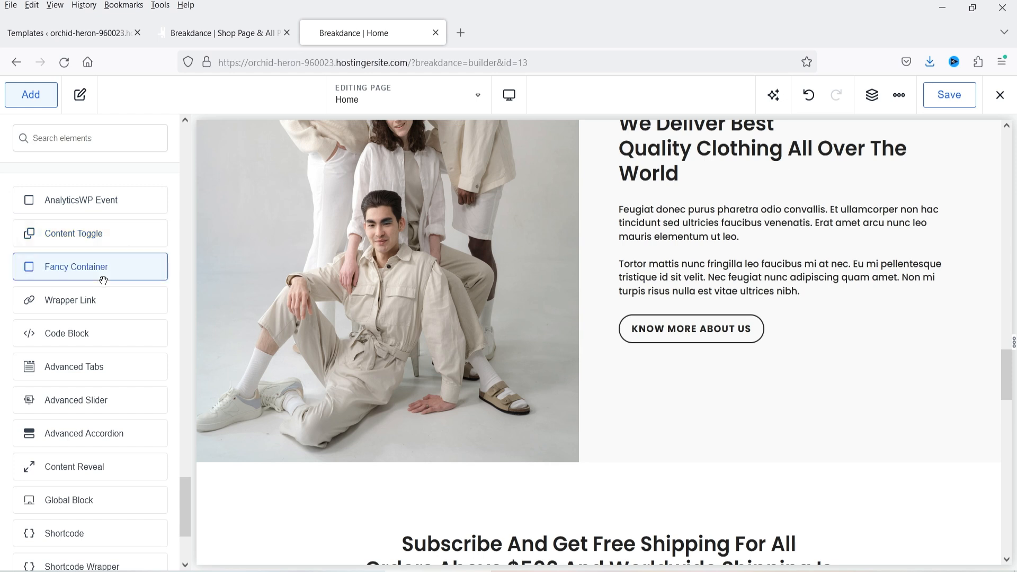
scroll(85, 302, down, 3)
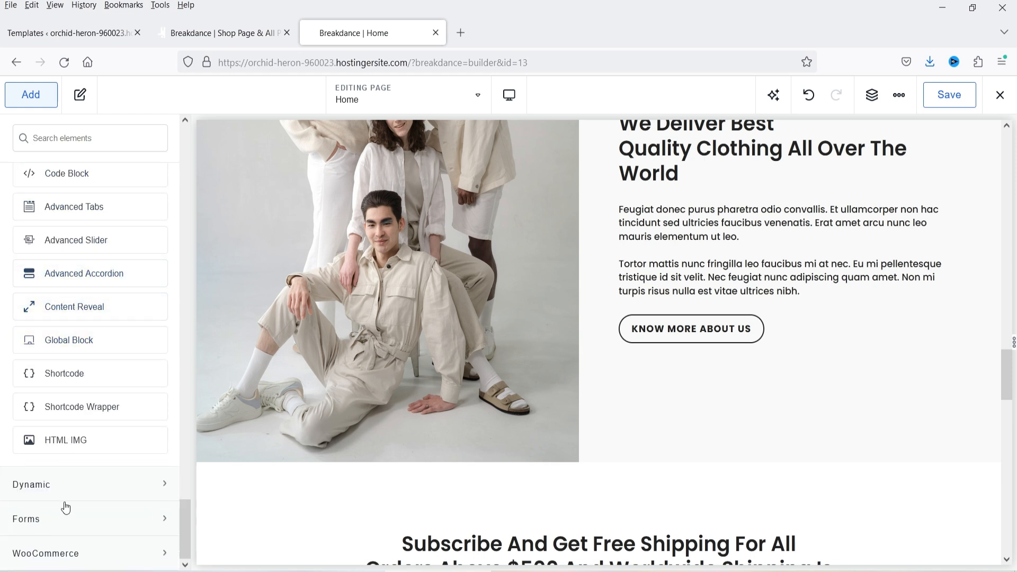
click(64, 485)
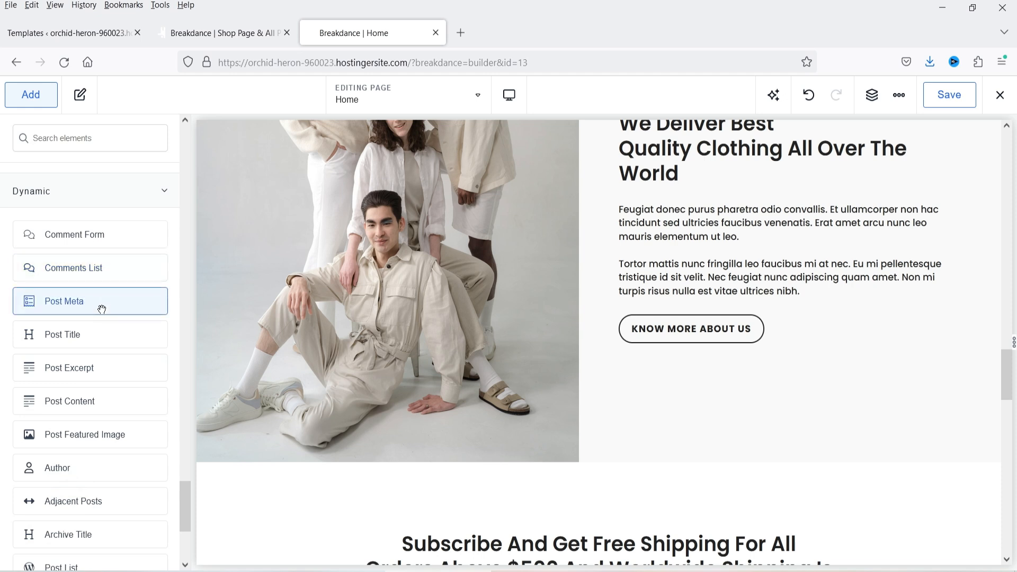
scroll(99, 338, down, 4)
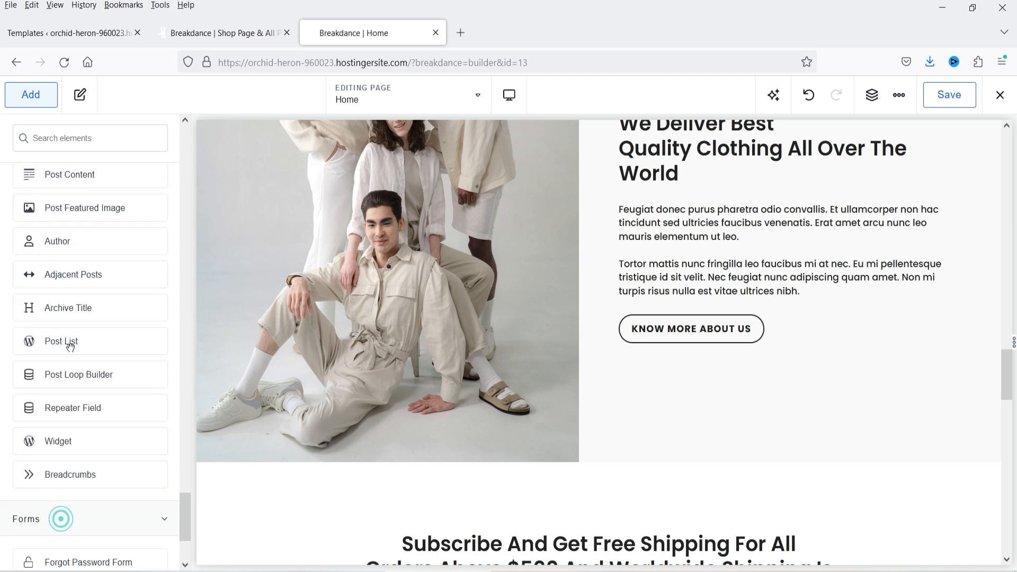
scroll(69, 350, down, 3)
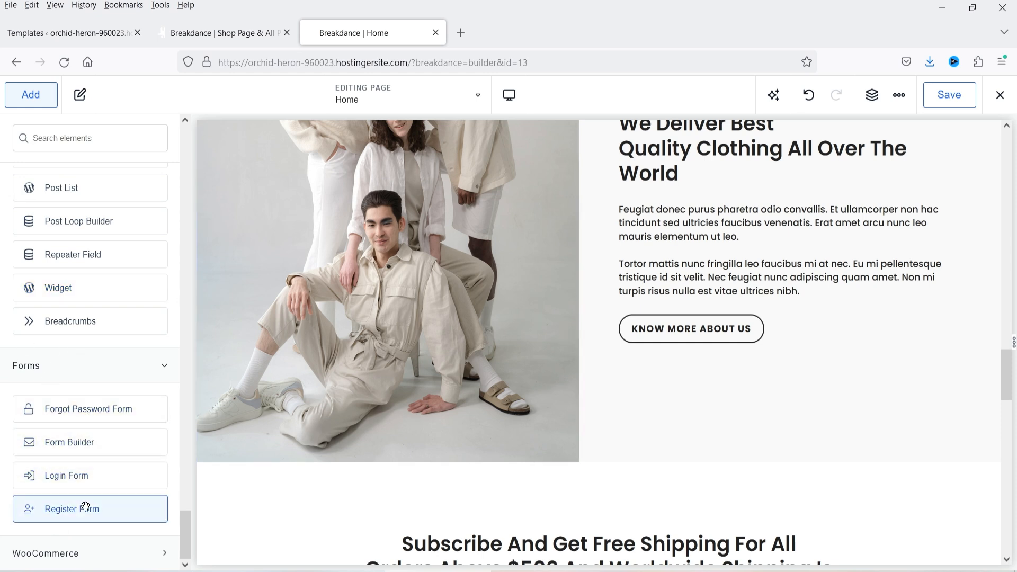
Add a Form Builder element below the KNOW MORE ABOUT US button and leave a small gap above it.
drag(62, 444, 652, 431)
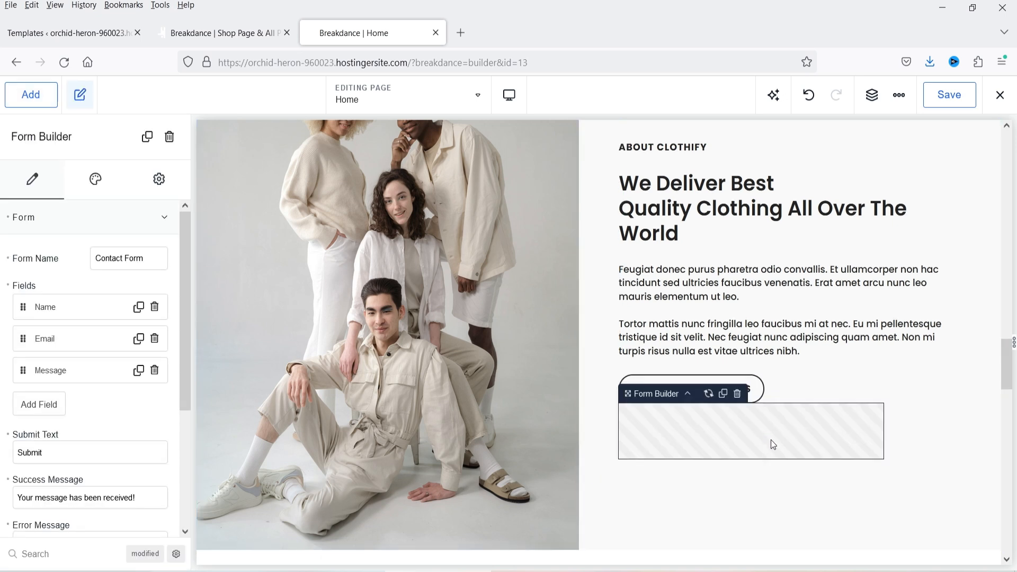
scroll(805, 329, down, 2)
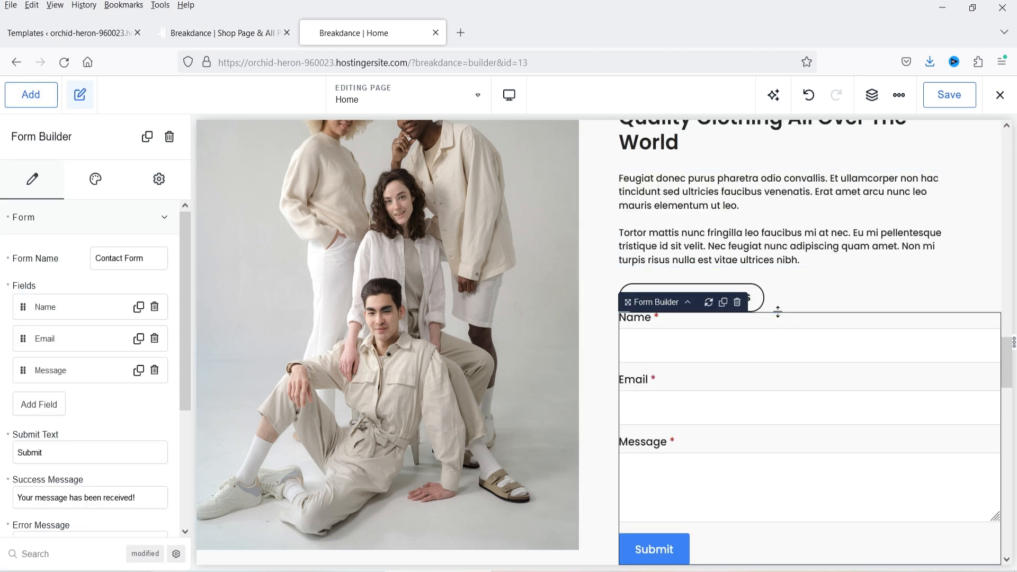
drag(779, 311, 778, 324)
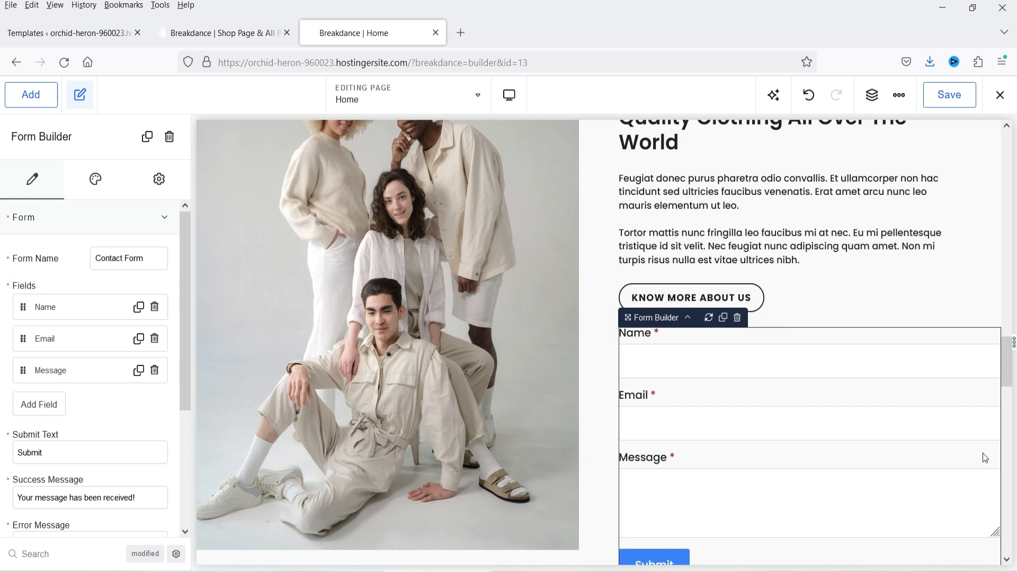
scroll(694, 207, down, 3)
click(695, 206)
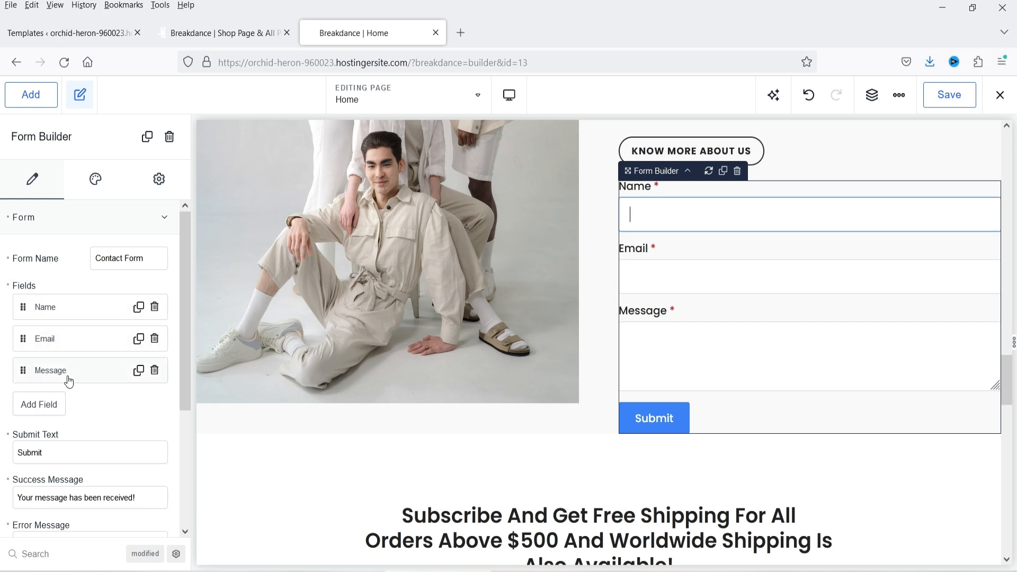
Add a Phone Number field labelled "Phone" to the contact form.
click(36, 411)
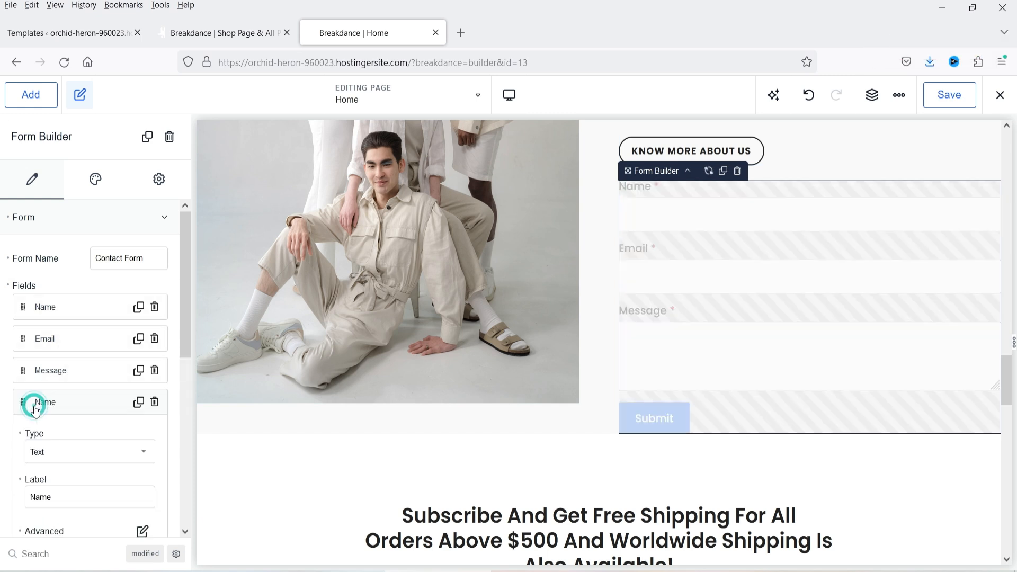
click(61, 450)
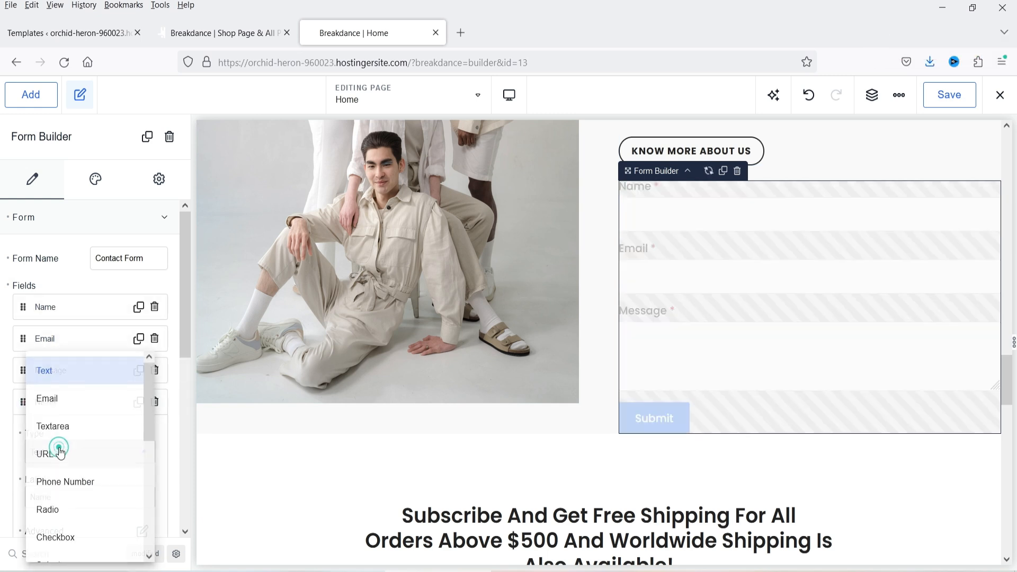
click(80, 484)
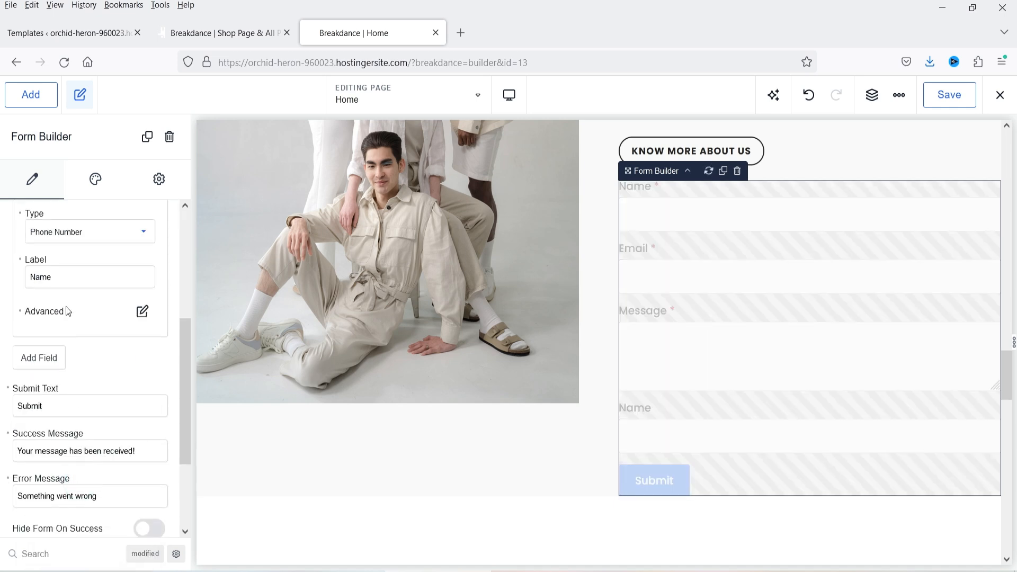
double_click(74, 275)
text(Phone)
Make the Phone field required, and try hiding its label before showing it again.
click(142, 313)
click(152, 459)
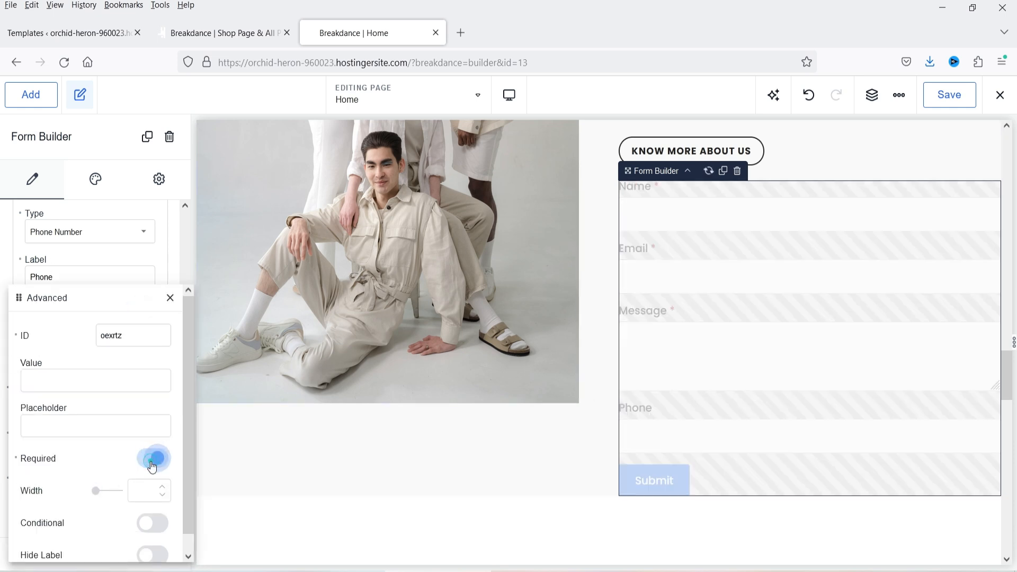
scroll(119, 424, down, 1)
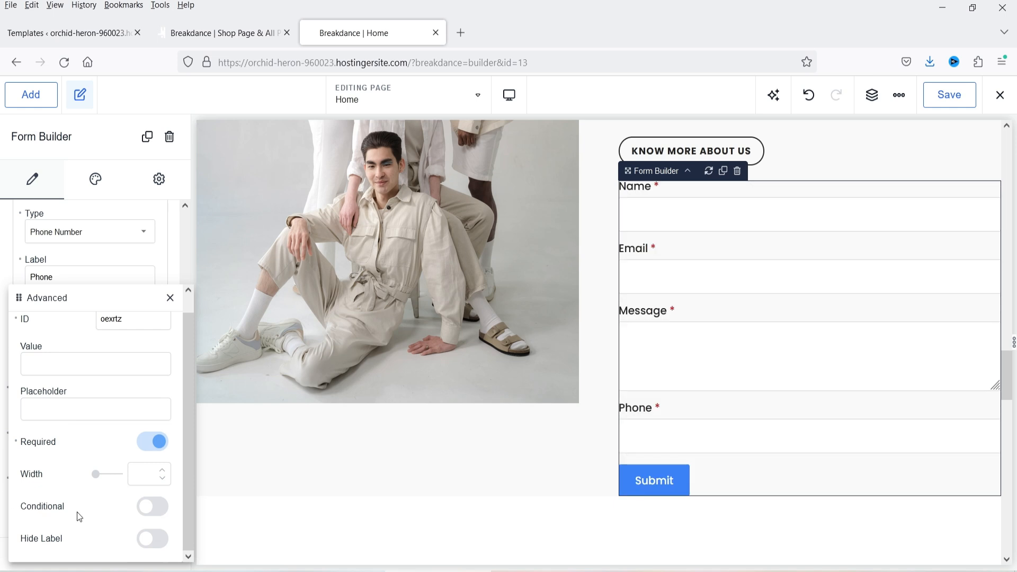
click(157, 546)
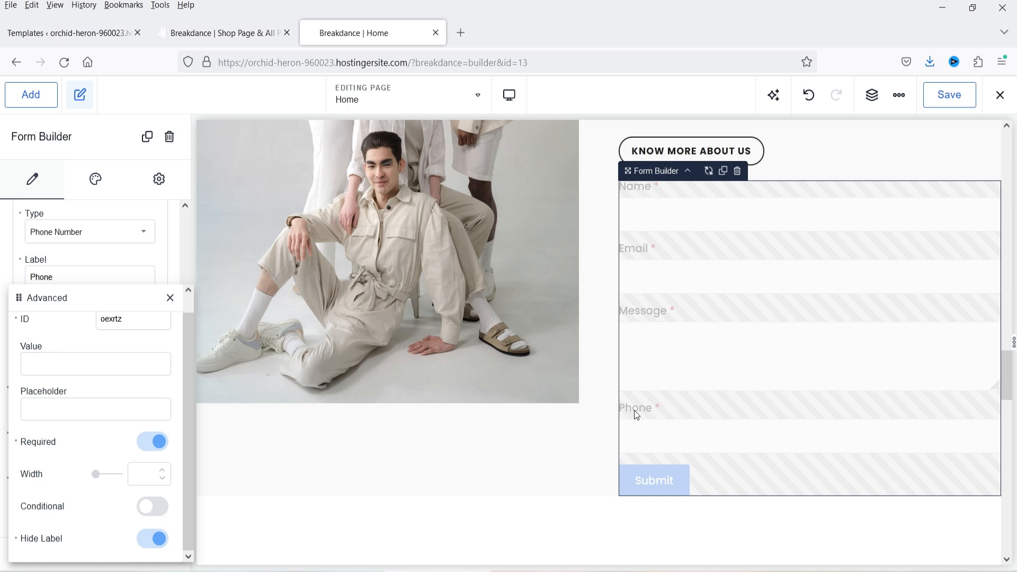
click(152, 538)
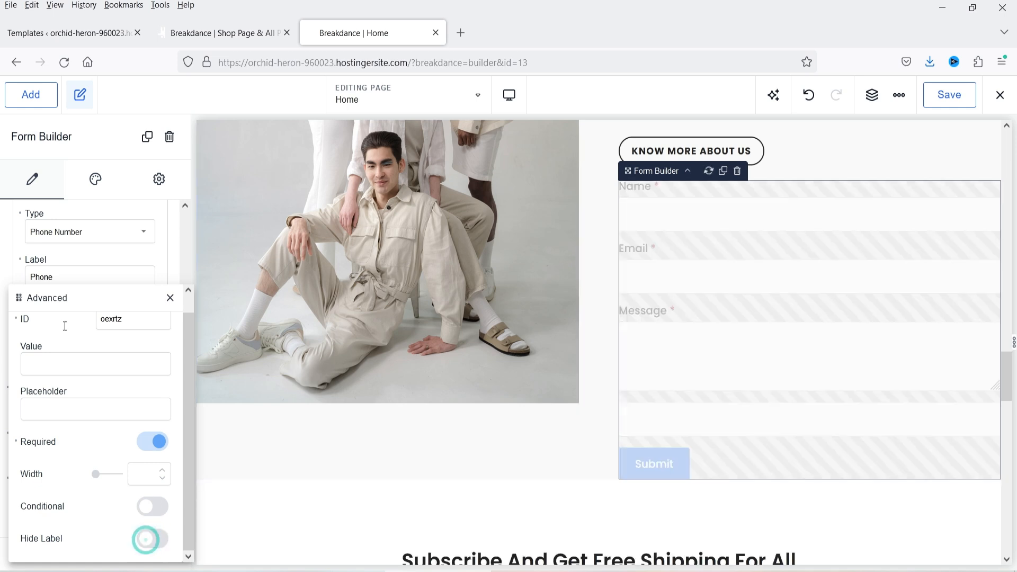
click(170, 299)
Move the Phone field above the Message field in the contact form.
click(57, 337)
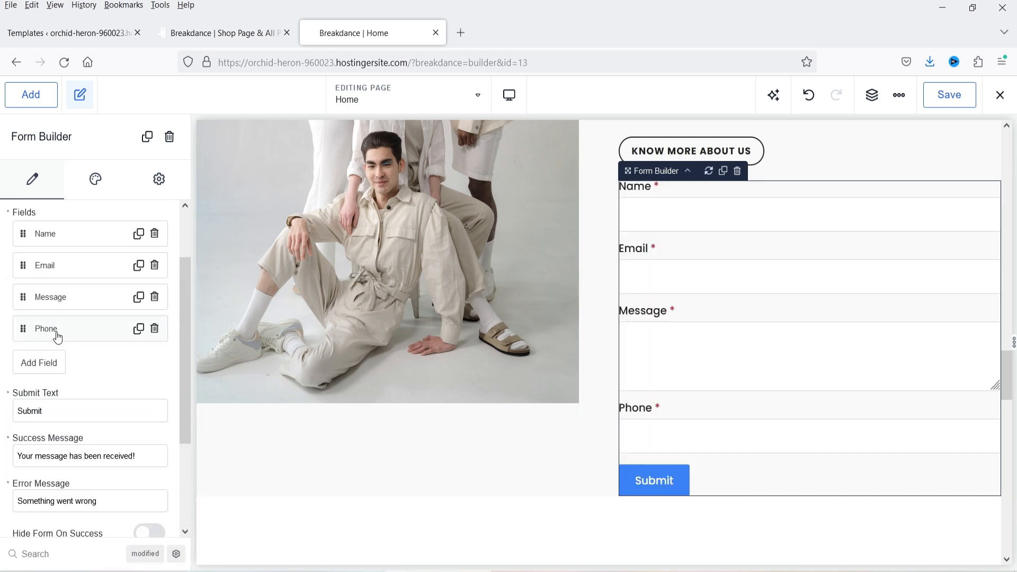
drag(27, 329, 27, 291)
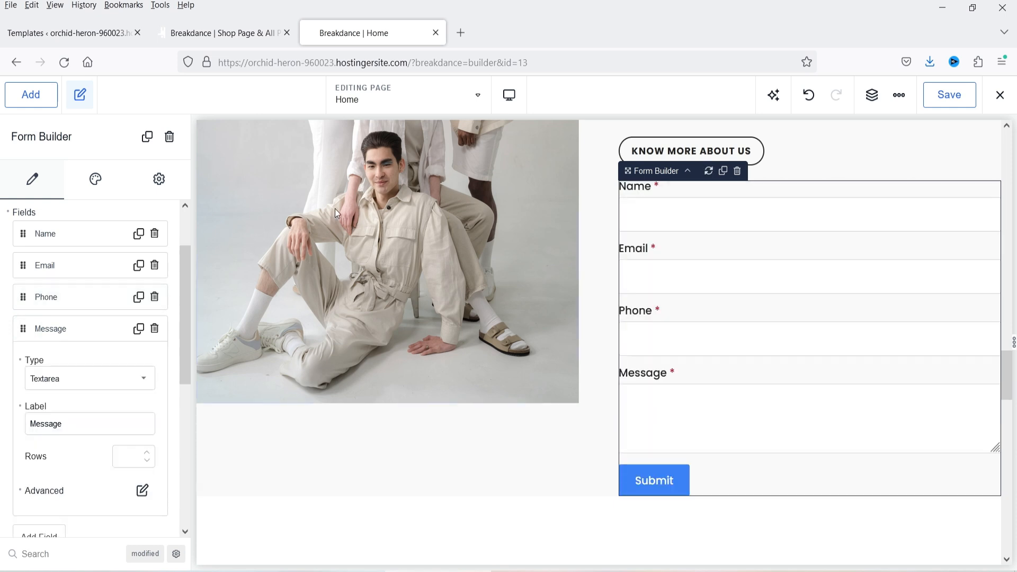
click(68, 336)
Add a trial form field to look through the available field types, and delete that field again.
click(52, 359)
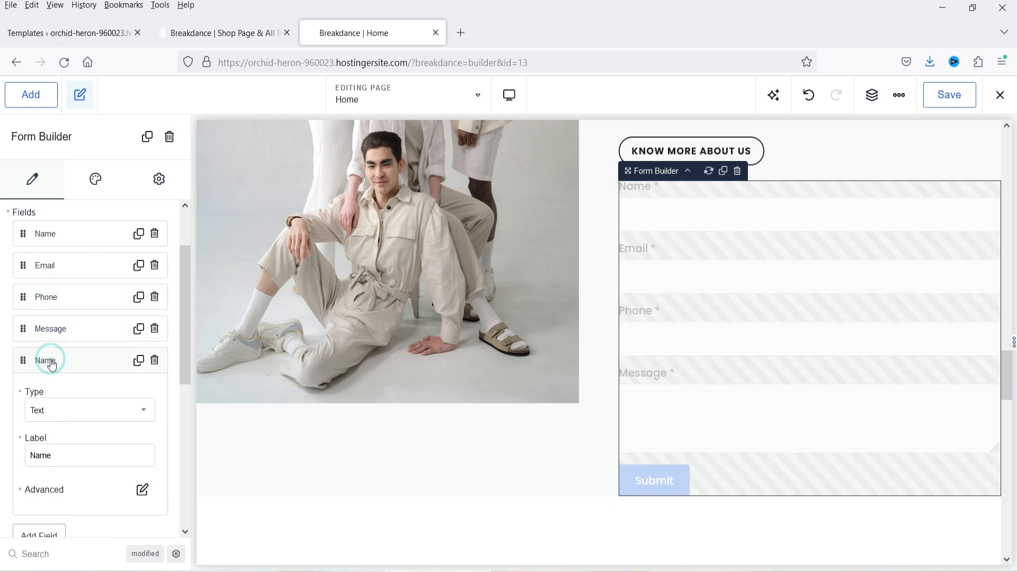
click(77, 418)
drag(150, 396, 148, 491)
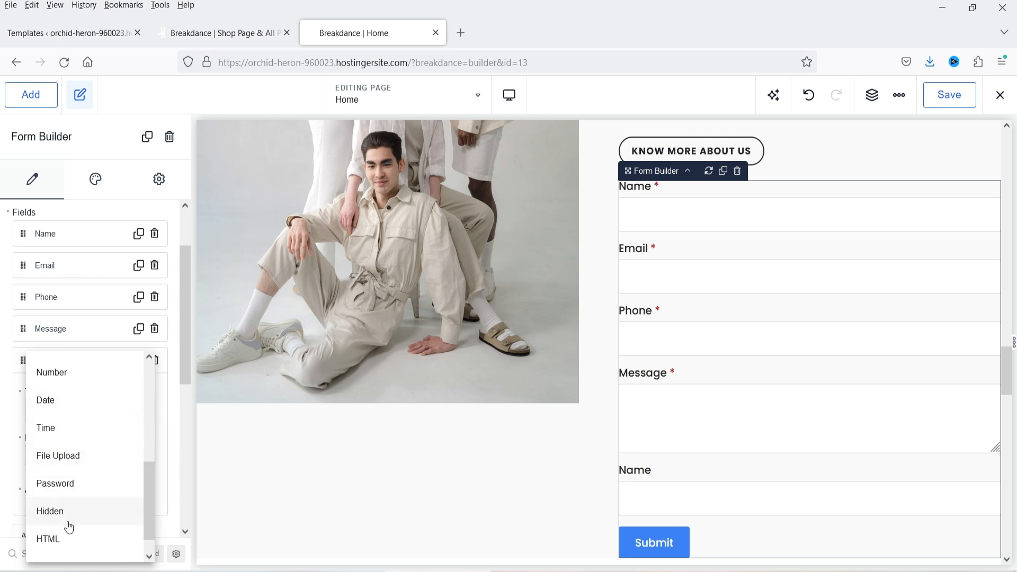
drag(151, 510, 150, 532)
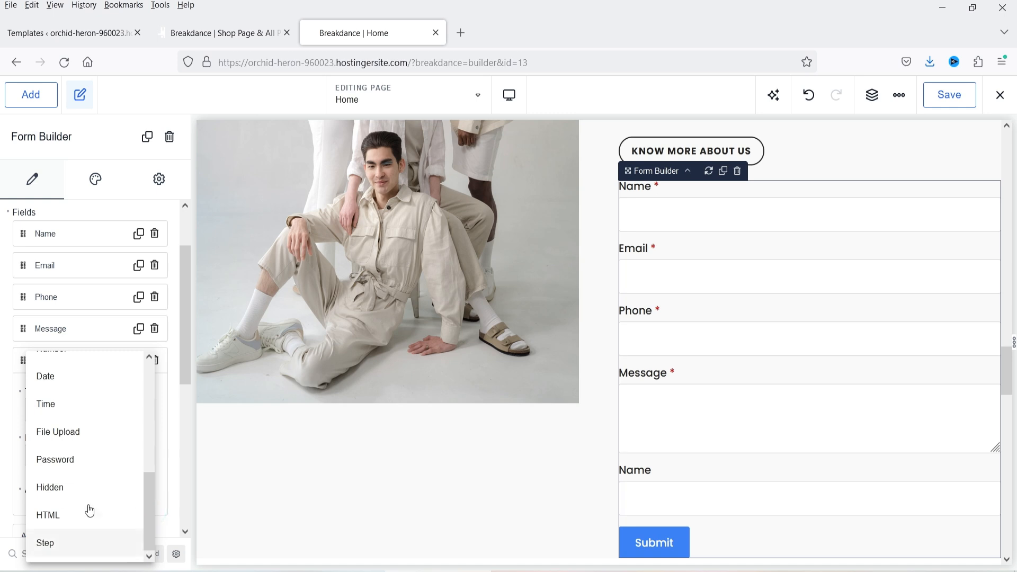
click(19, 361)
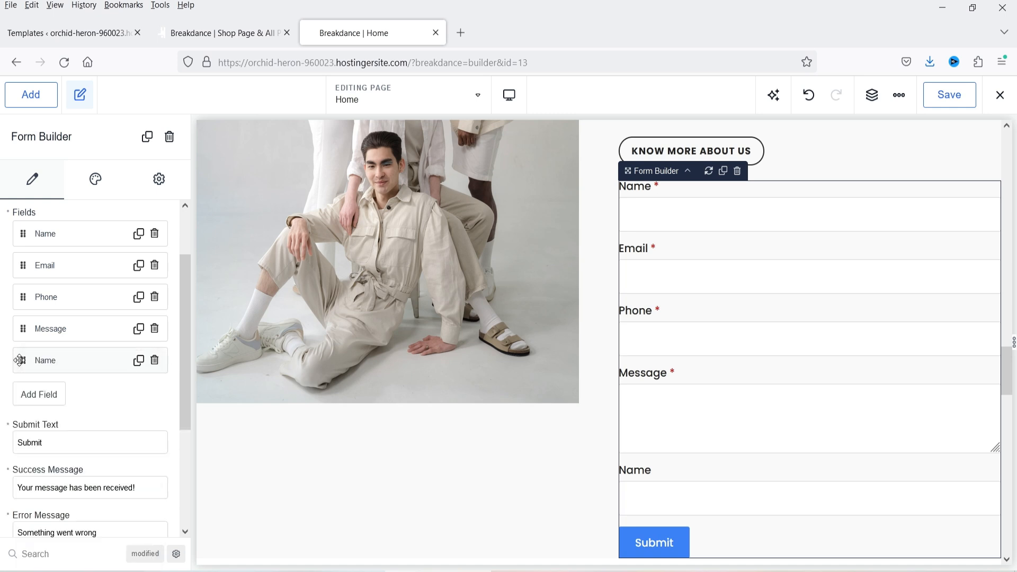
click(154, 360)
click(153, 362)
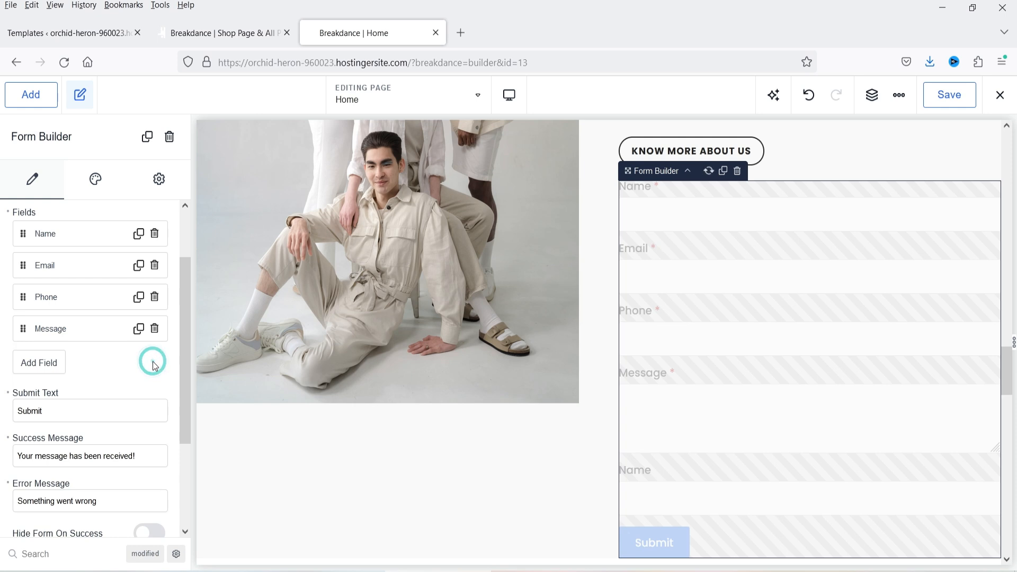
Examine the form's submit, message and redirect settings and the options available under Actions After Submission.
scroll(569, 392, down, 4)
scroll(141, 381, down, 3)
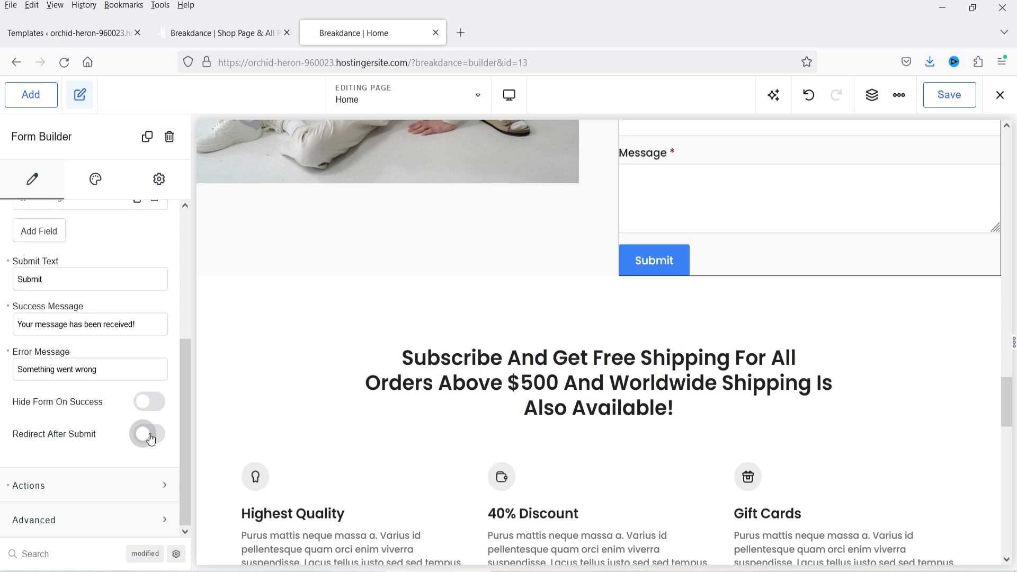
click(39, 484)
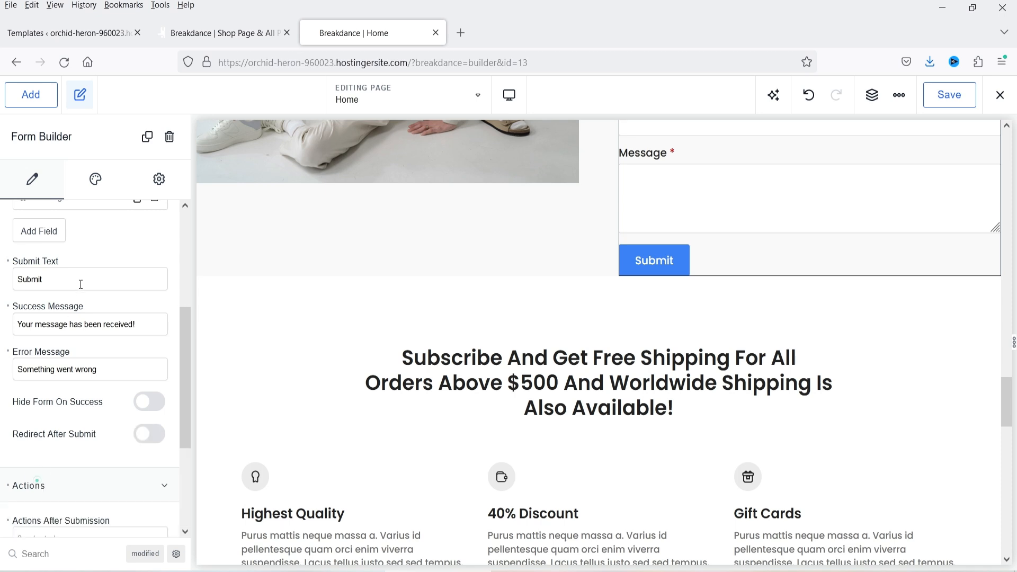
scroll(82, 289, down, 3)
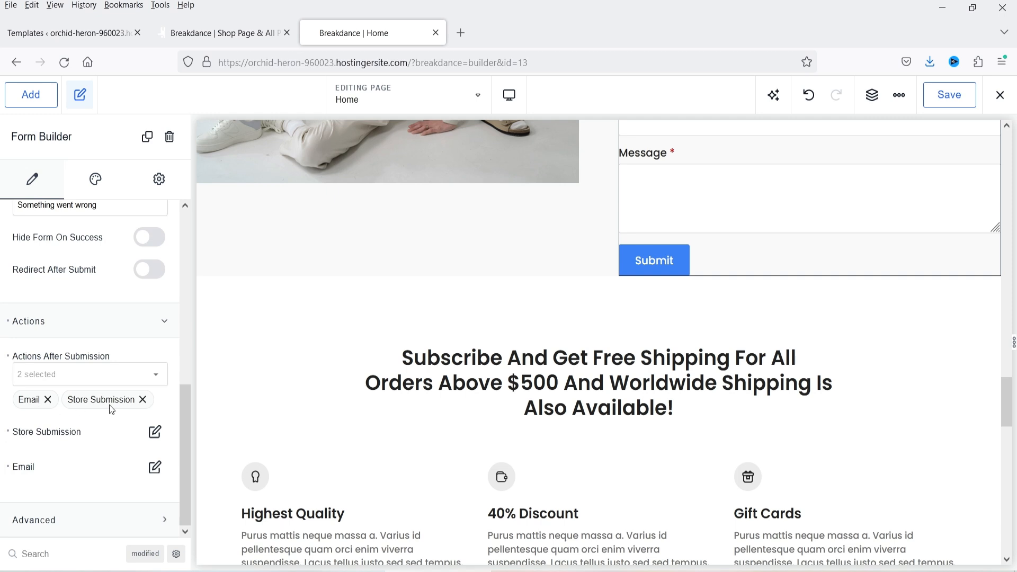
click(57, 382)
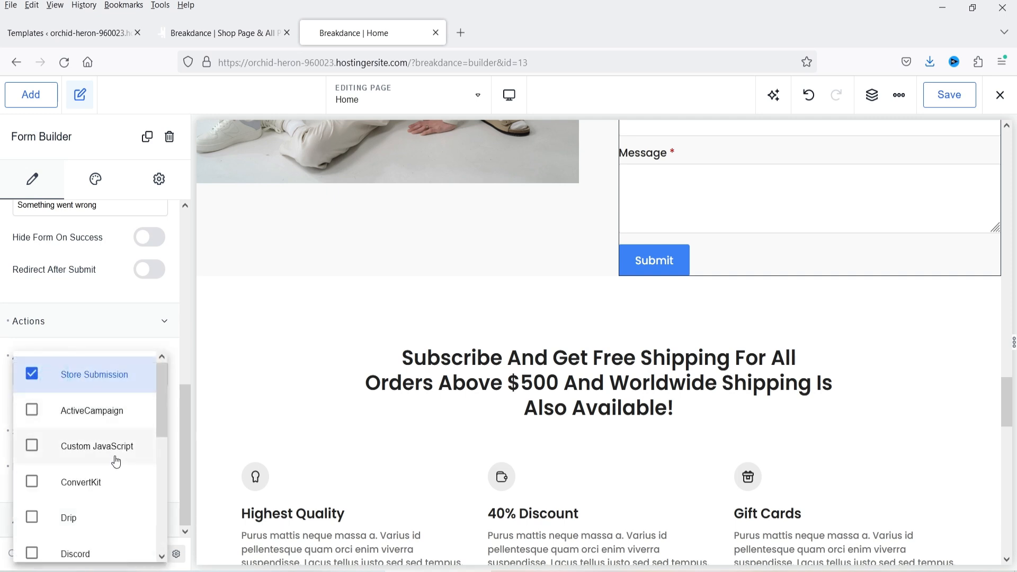
scroll(96, 430, down, 2)
scroll(86, 461, down, 3)
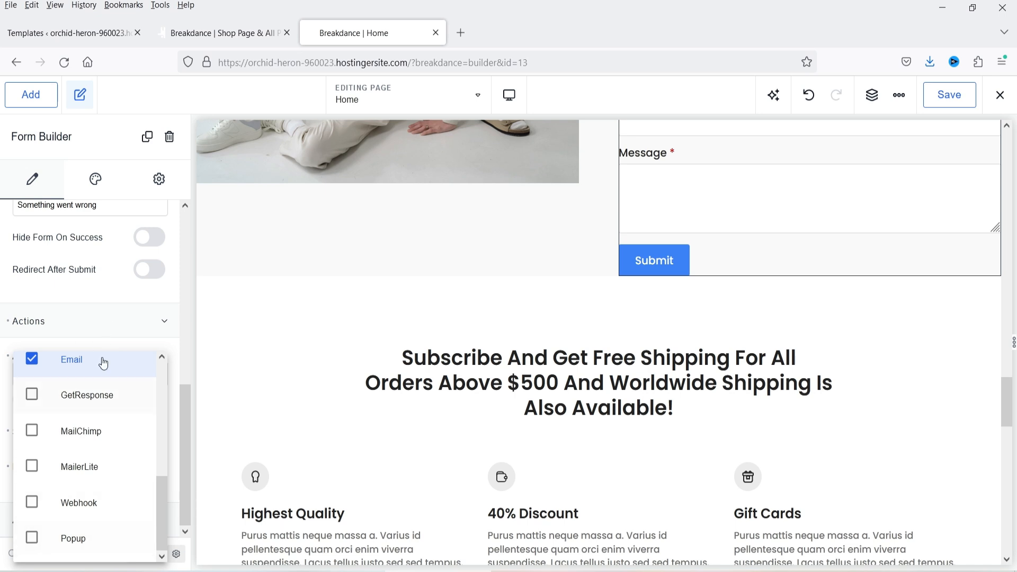
click(114, 325)
click(75, 484)
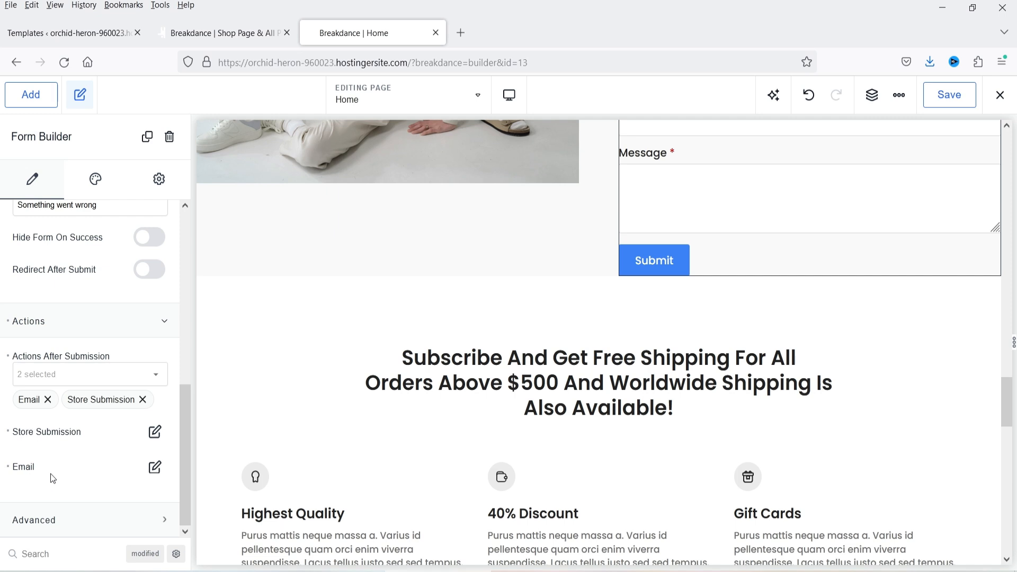
Examine the contact form's email action, including its subject, recipient, sender, reply-to, message, CC and BCC settings, and close it.
click(155, 467)
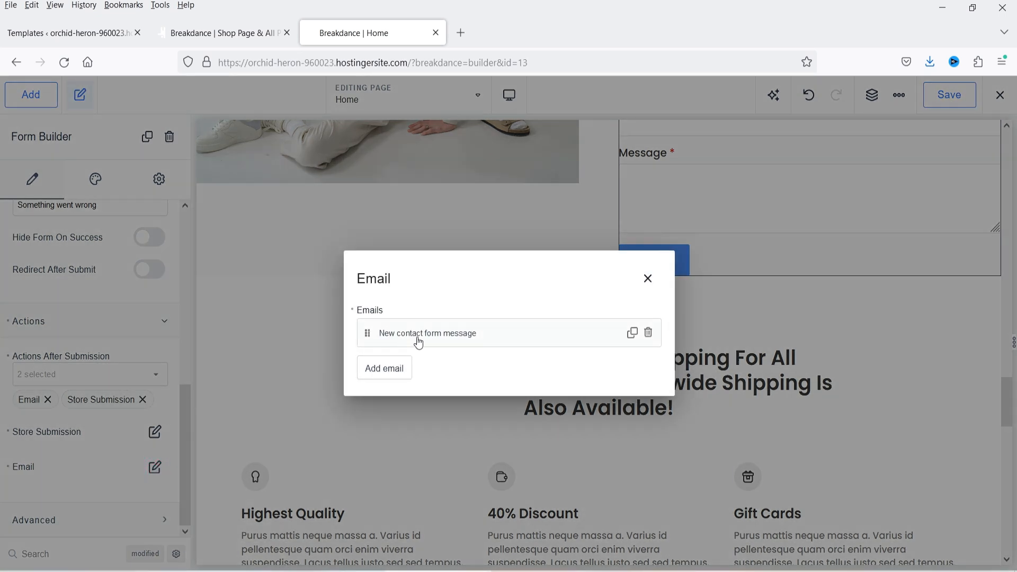
click(418, 344)
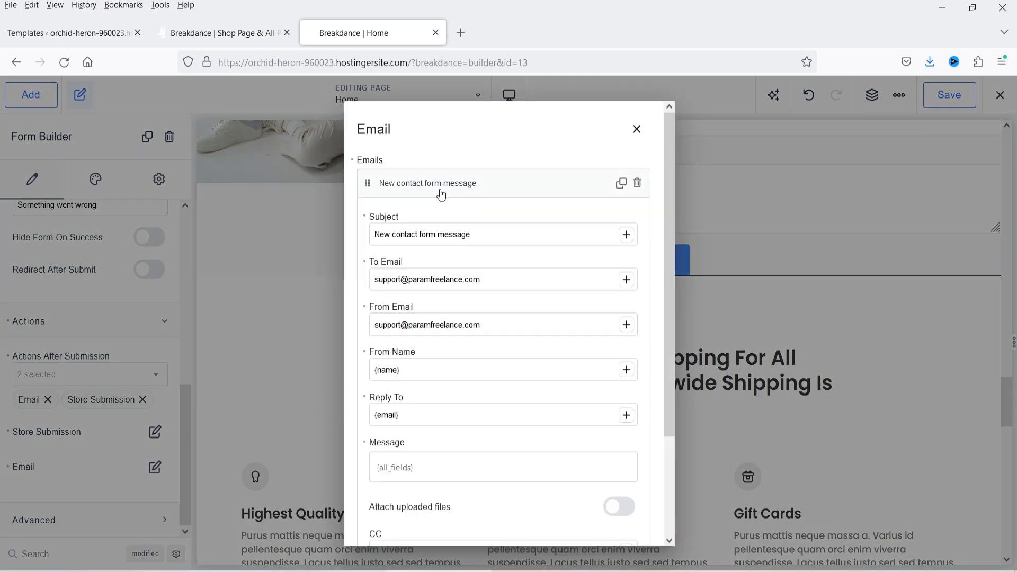
triple_click(397, 232)
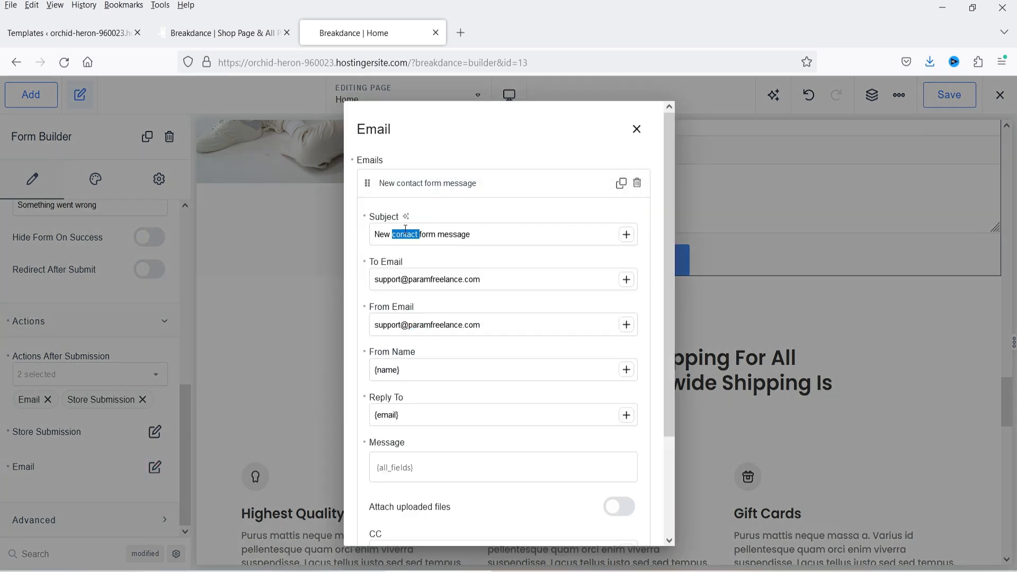
click(404, 279)
triple_click(404, 278)
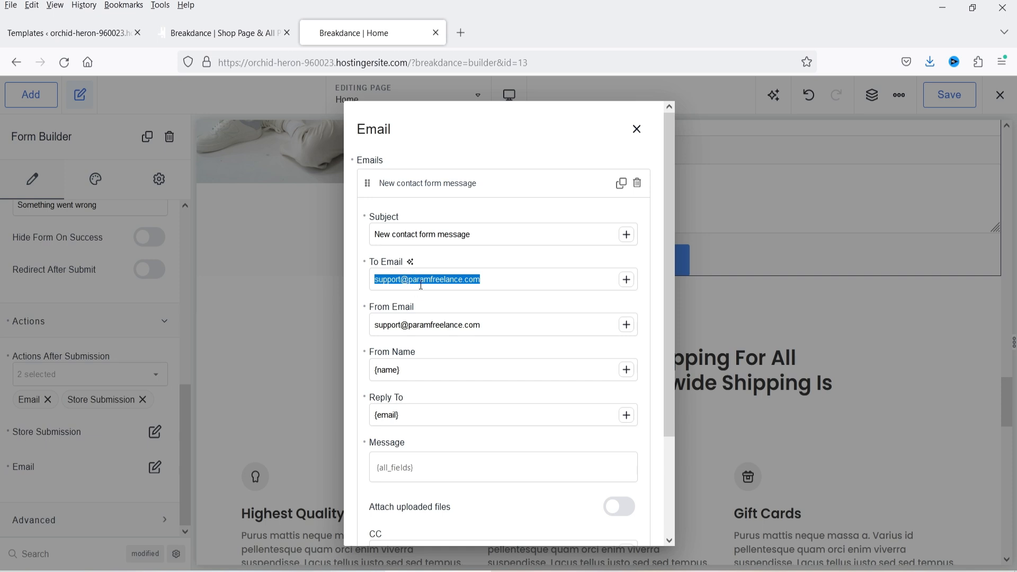
scroll(419, 275, down, 2)
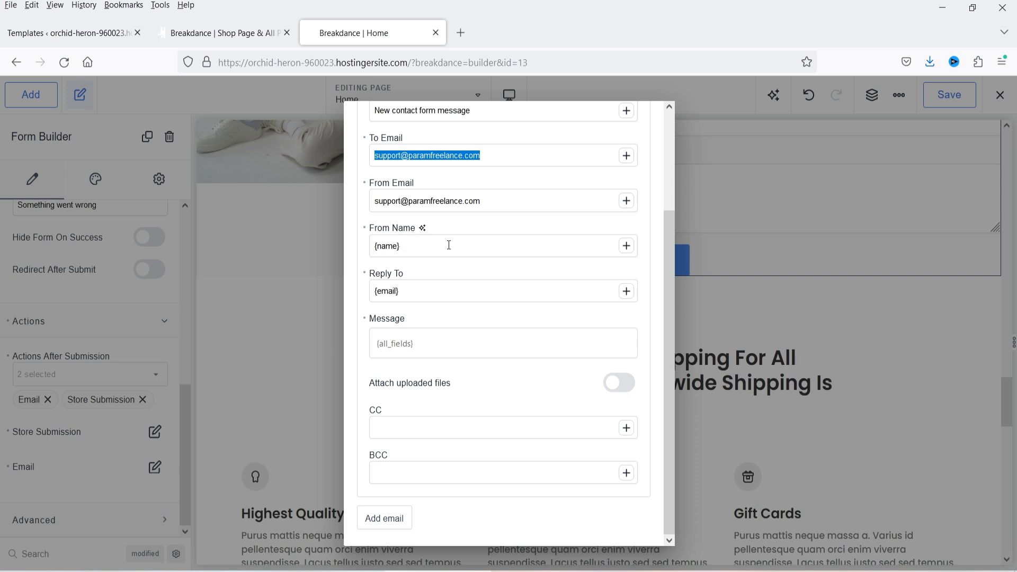
triple_click(421, 289)
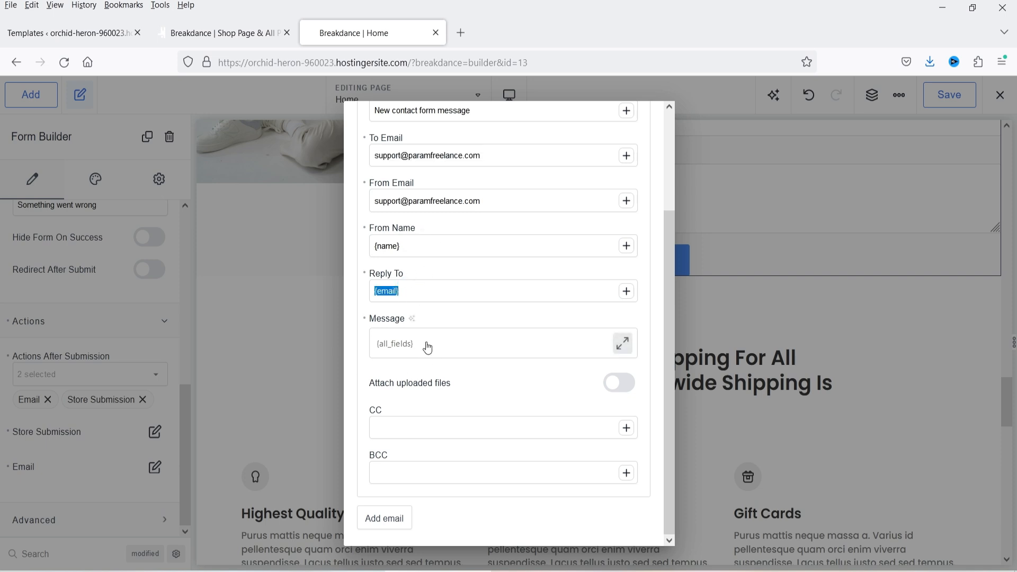
click(458, 344)
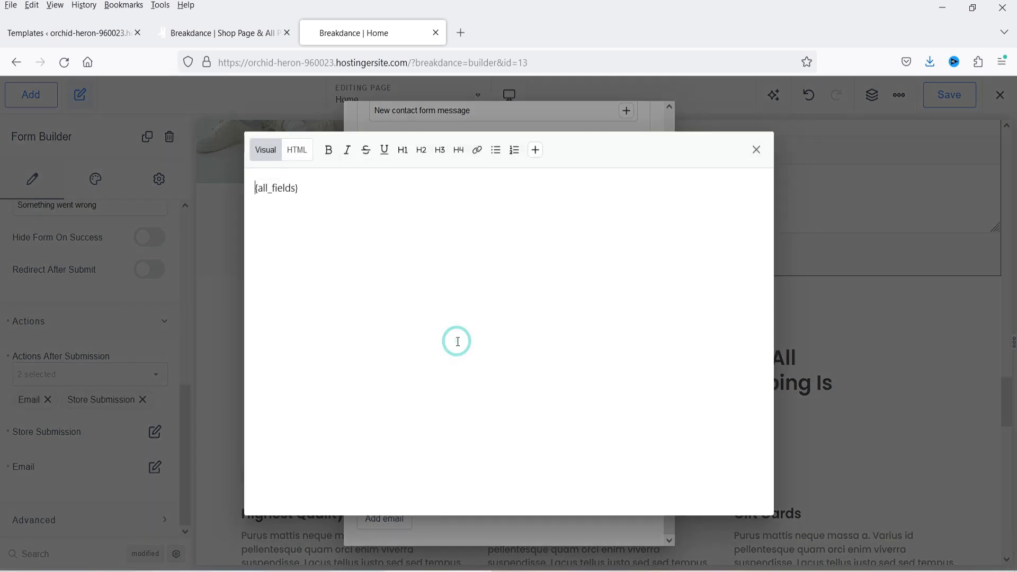
click(758, 151)
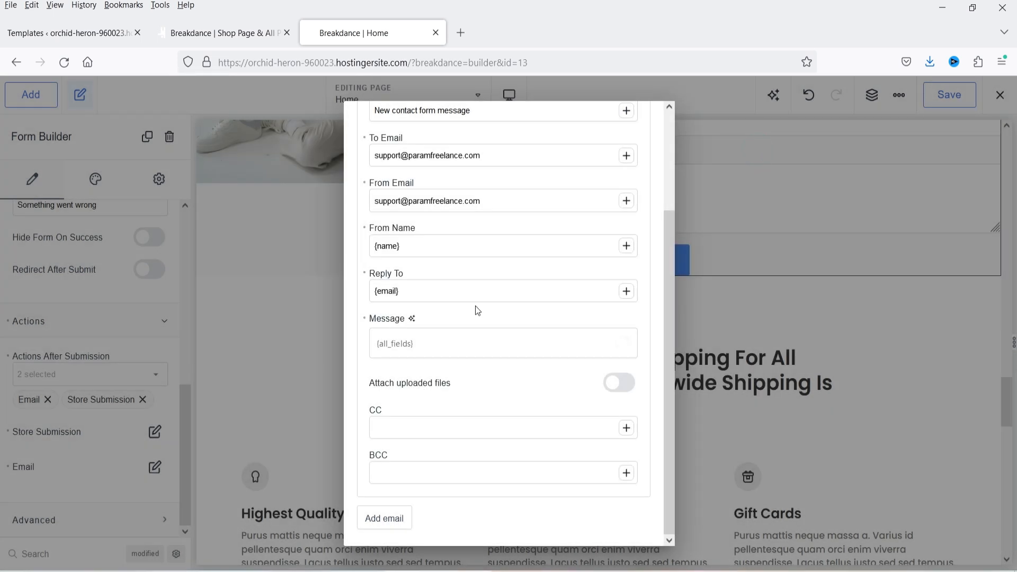
scroll(548, 324, up, 3)
click(640, 128)
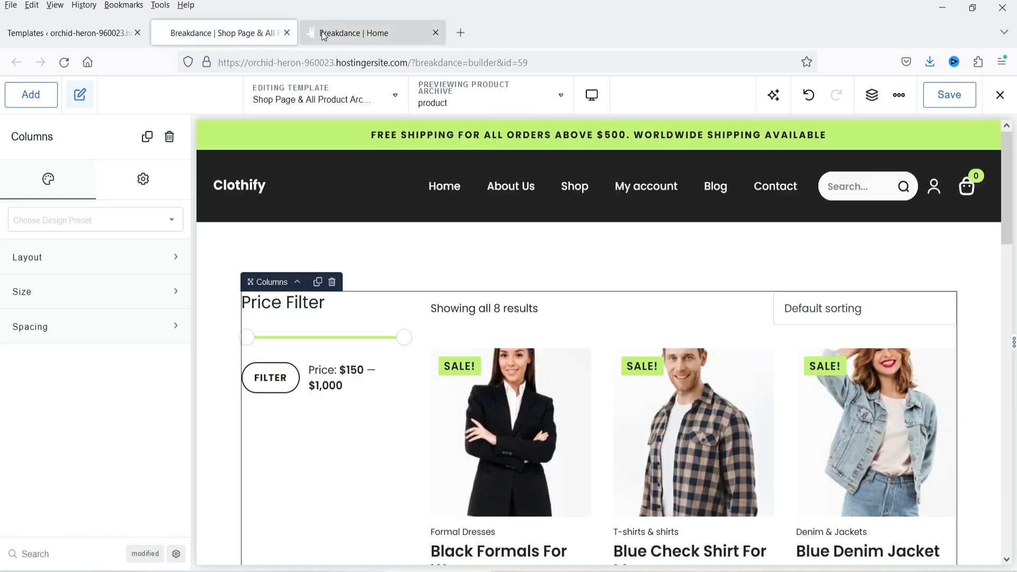
Return to the Home page builder, save the page, and exit to the live site.
click(350, 29)
click(950, 95)
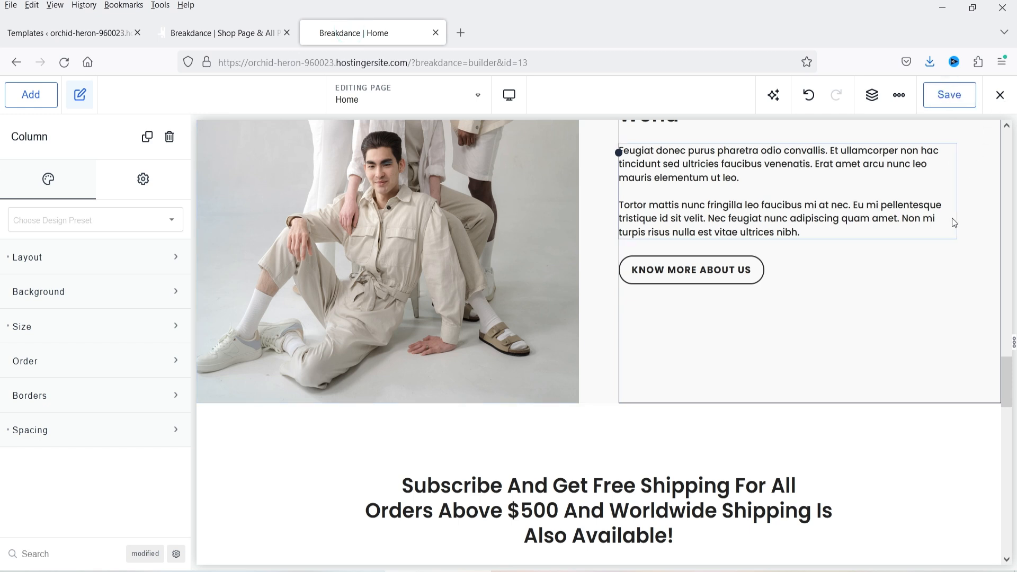
click(1003, 97)
click(969, 129)
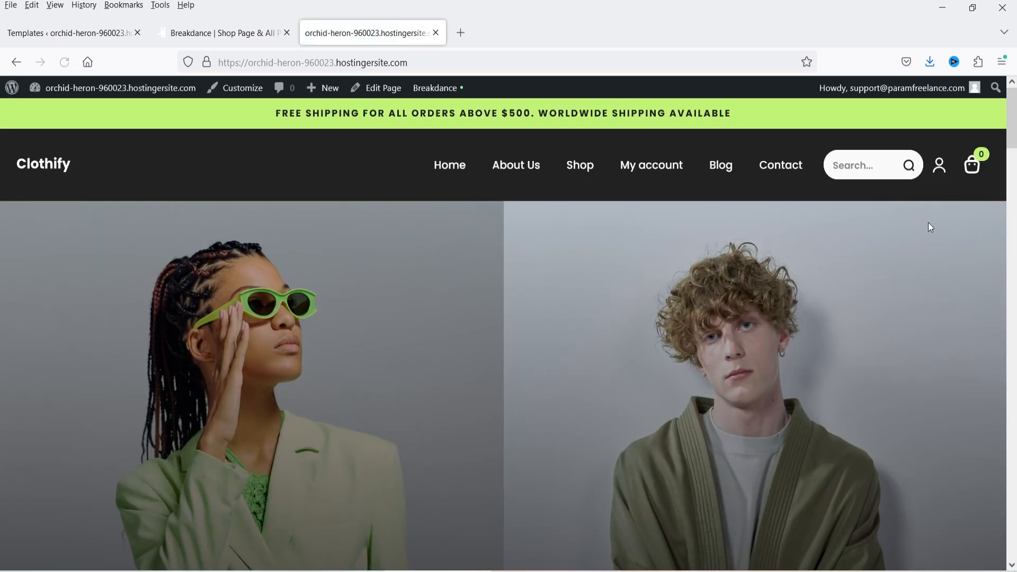
Go to the site's Contact page and open it for editing in the Breakdance builder.
click(789, 168)
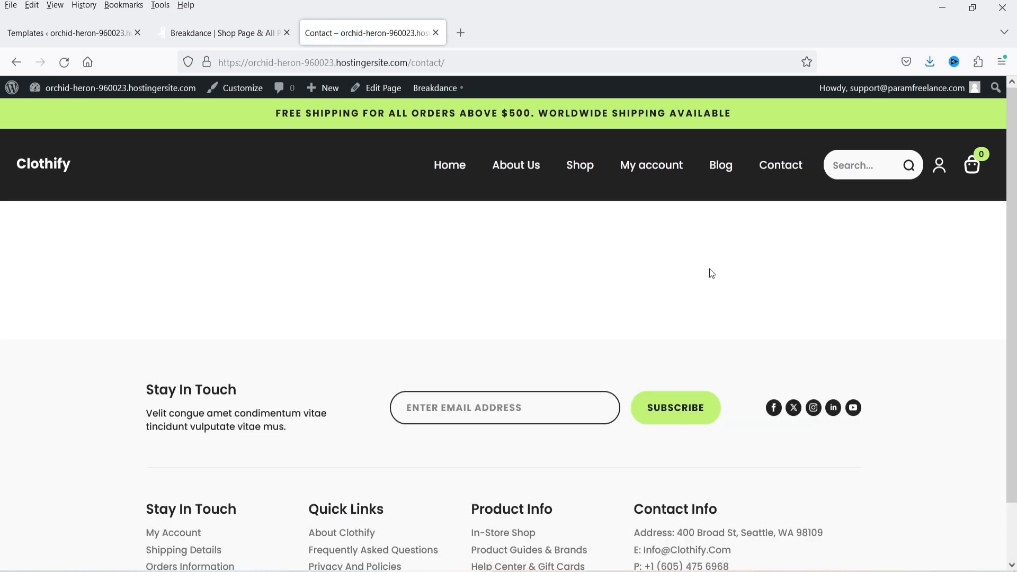
mouse_move(436, 87)
click(436, 108)
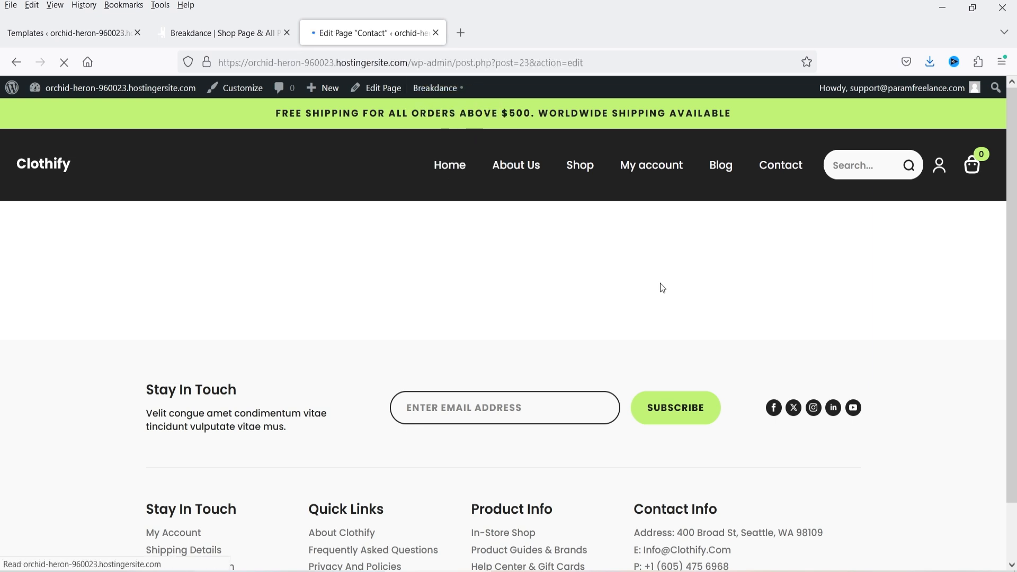
click(269, 102)
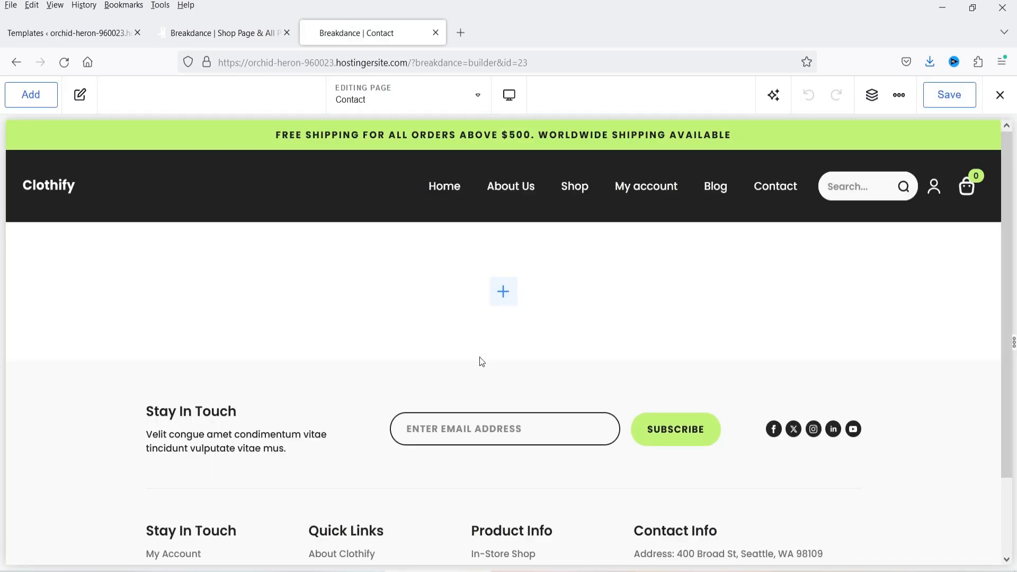
Add the "Need Help? Get In Touch!" section from the Clothify library's Contact design to the empty page.
click(504, 300)
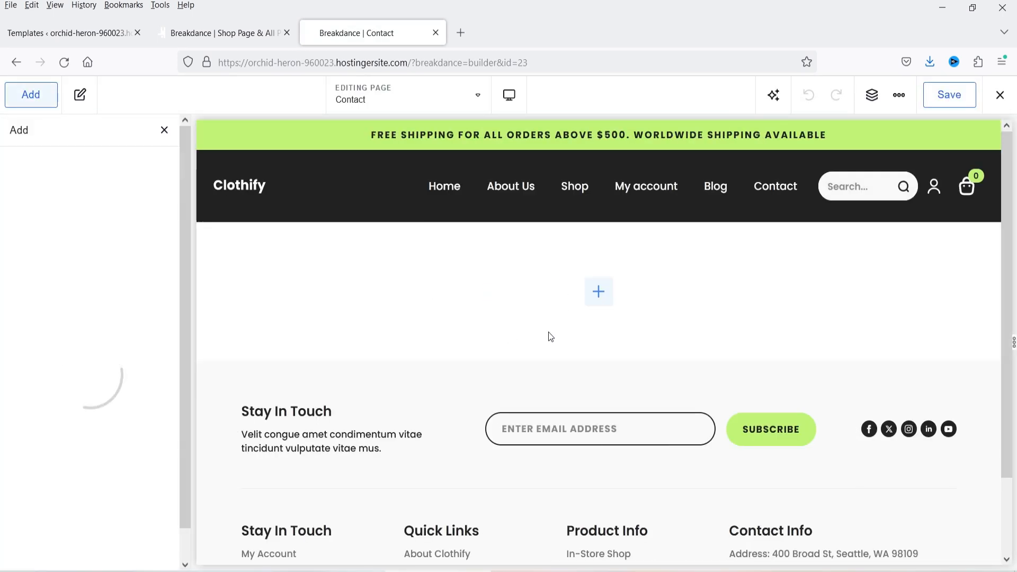
click(125, 168)
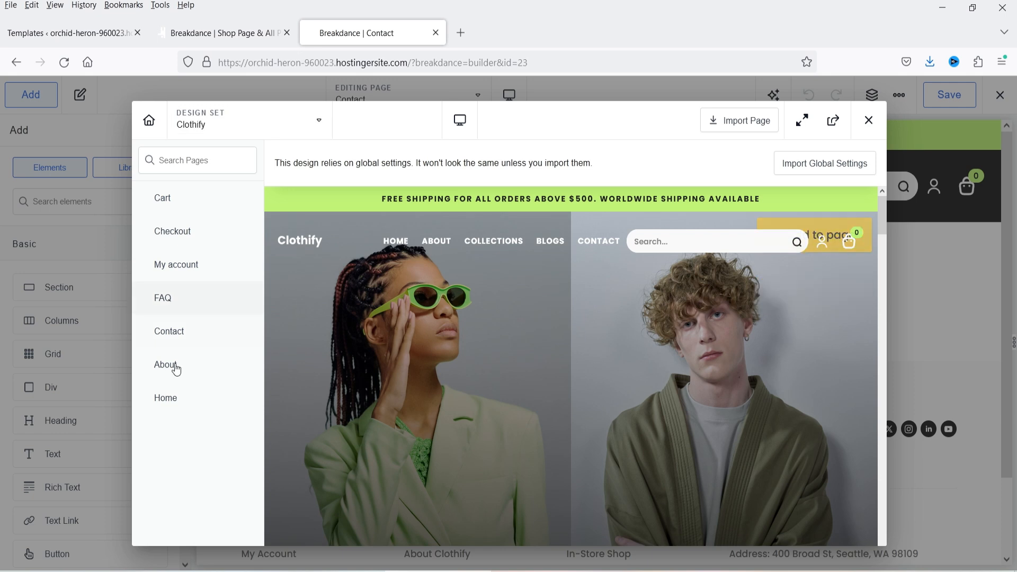
click(189, 340)
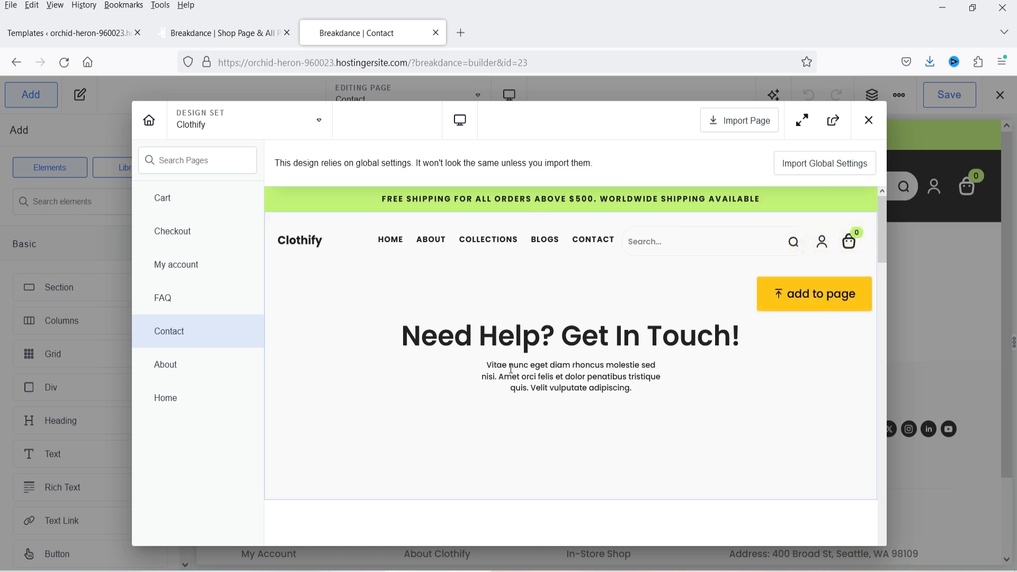
click(811, 302)
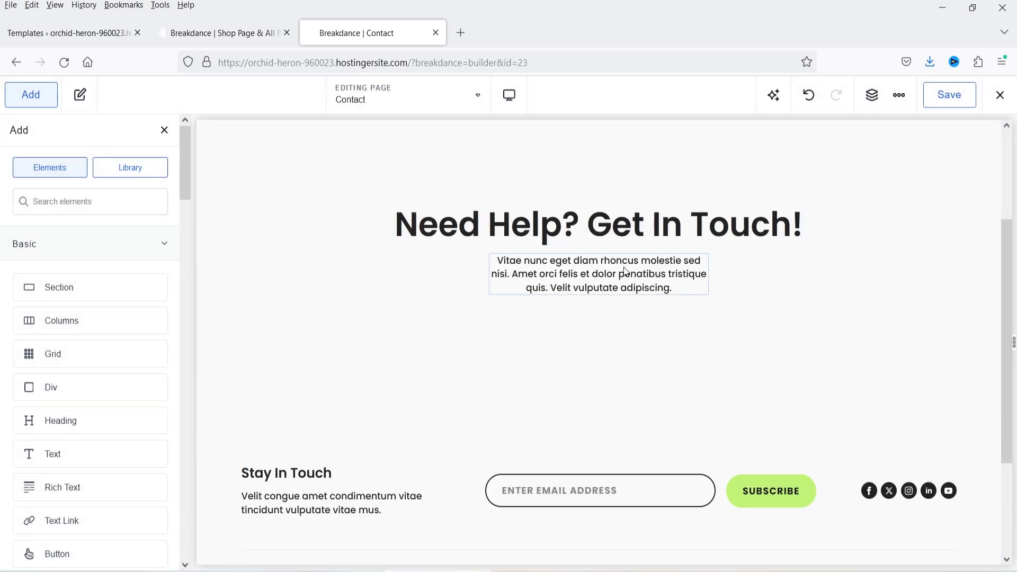
Add the Contact design's section with the large photo of the couple in sunglasses below the heading section.
click(136, 169)
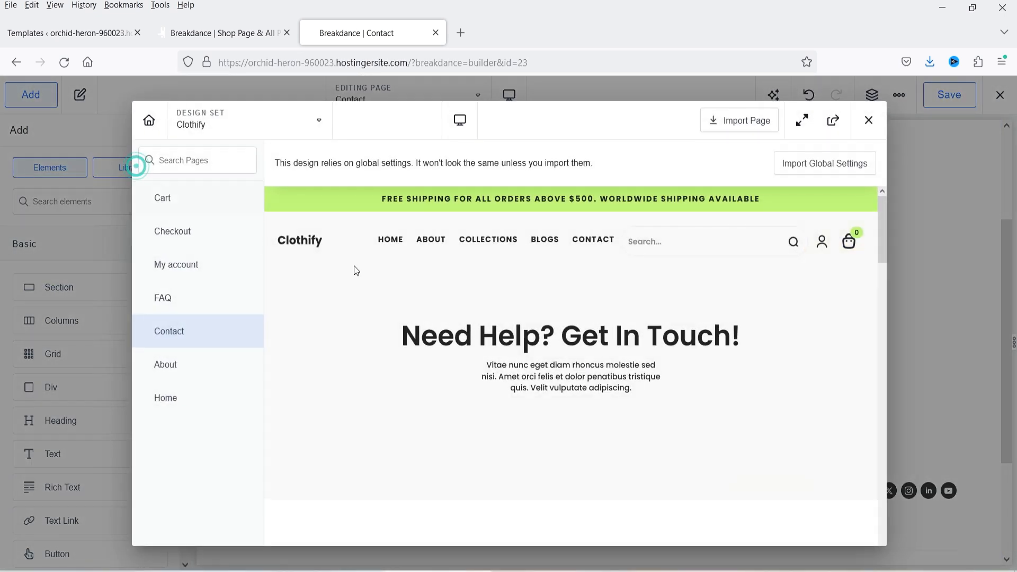
scroll(559, 304, down, 5)
scroll(560, 313, down, 2)
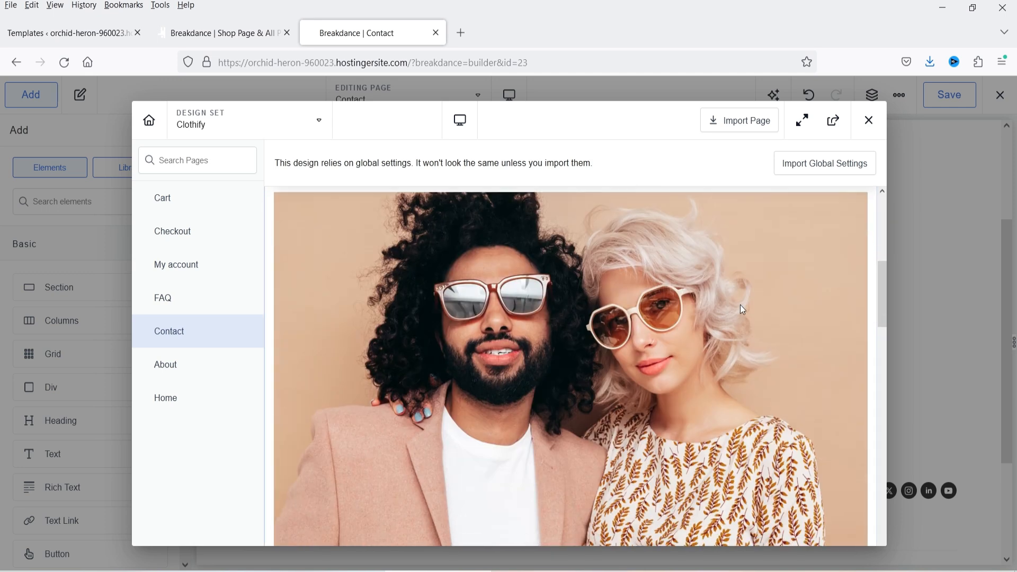
scroll(790, 358, down, 6)
scroll(761, 352, up, 7)
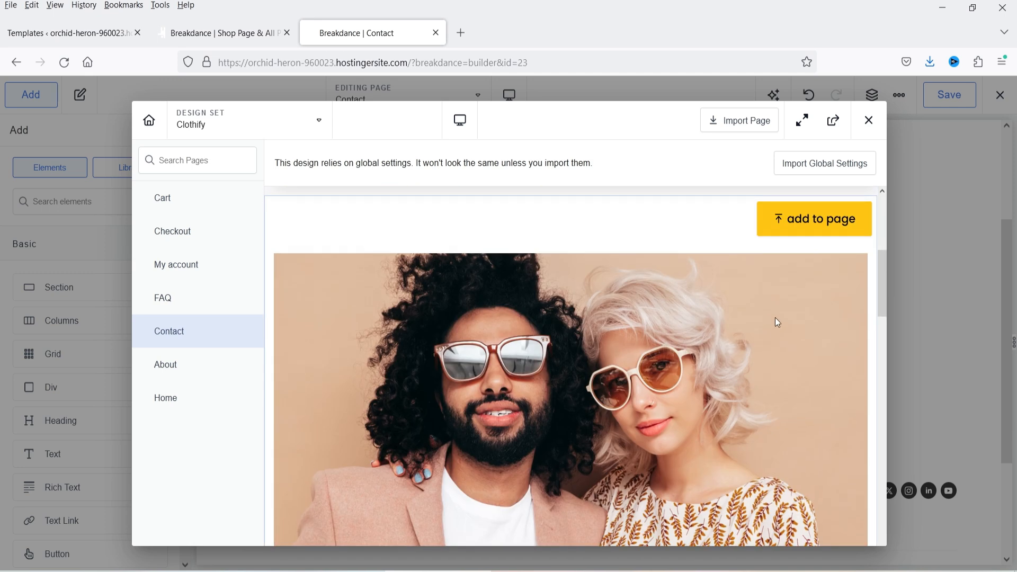
click(802, 231)
scroll(731, 301, down, 10)
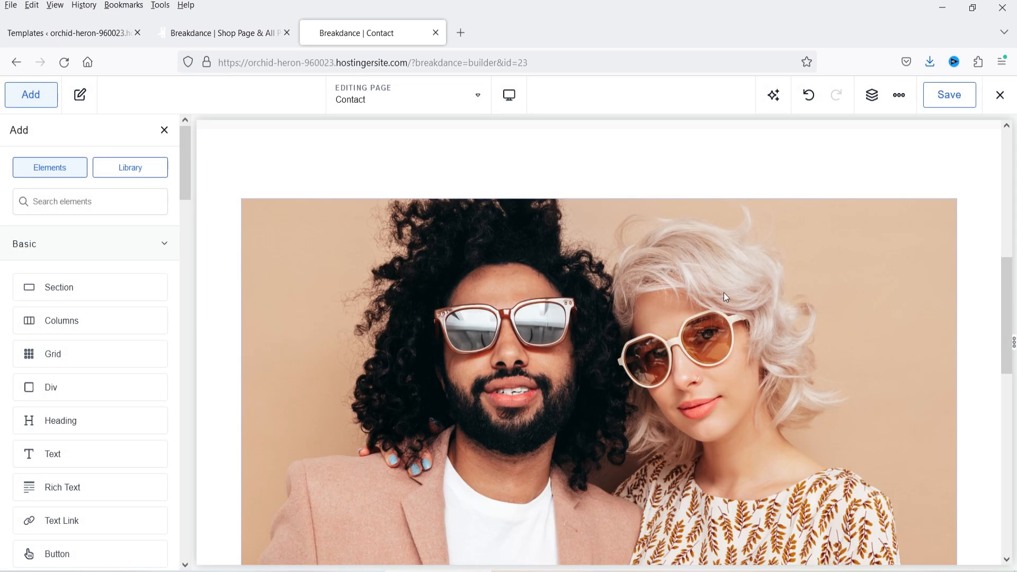
scroll(674, 277, down, 4)
Add the Contact design's green section with the Highest Quality, Email Address and Contact Number boxes.
click(136, 166)
scroll(619, 260, down, 1)
scroll(619, 263, down, 5)
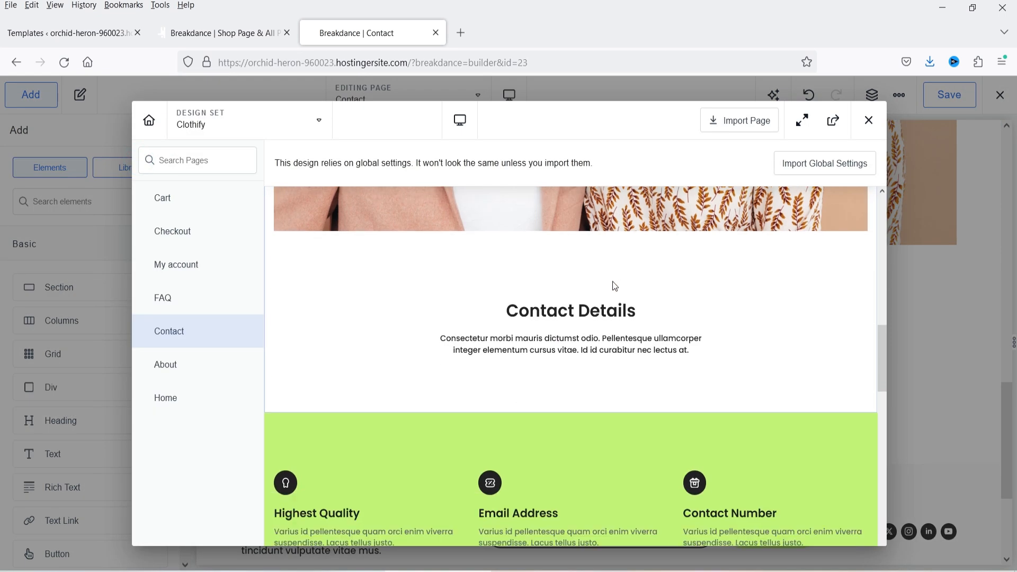
scroll(613, 286, down, 1)
scroll(613, 293, down, 2)
click(819, 262)
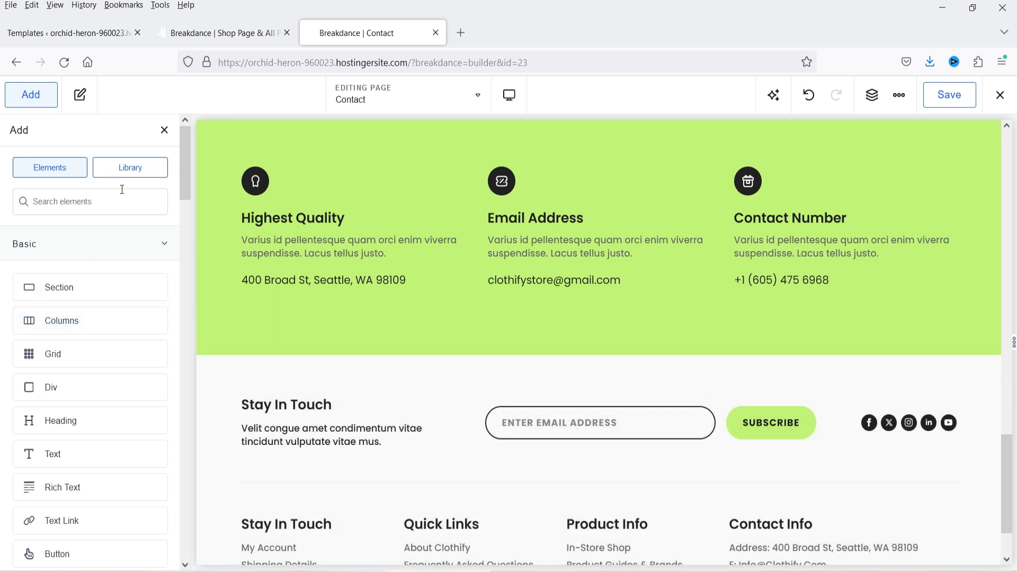
Add the Contact design's "Drop Us A Line!" section with the message form to the page.
click(139, 165)
scroll(705, 302, down, 4)
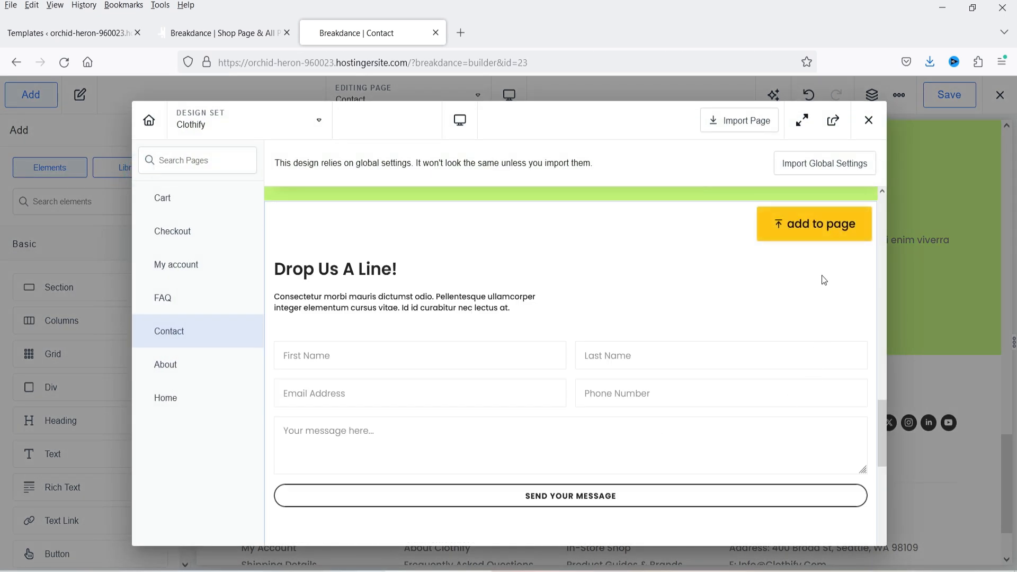
click(818, 225)
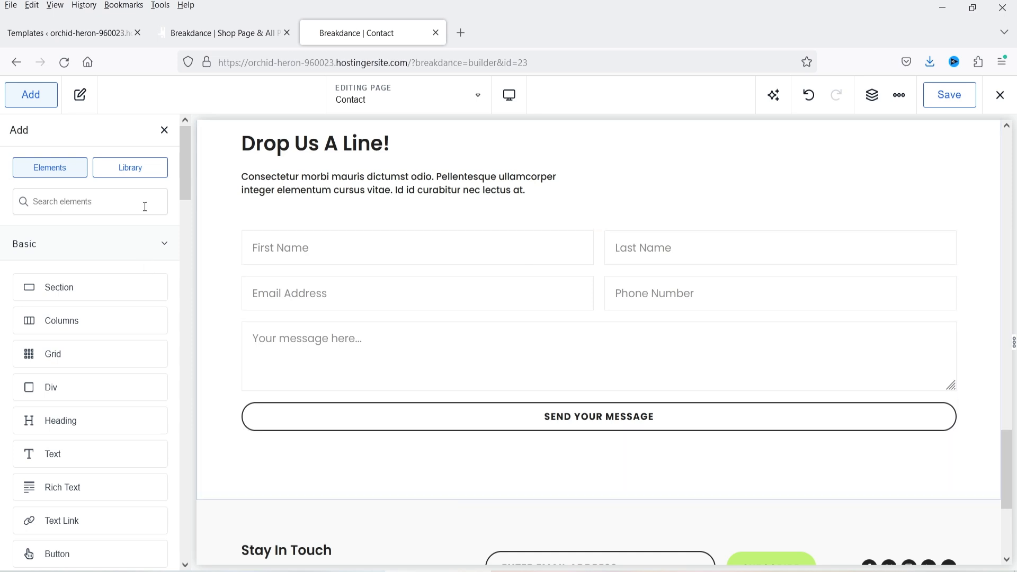
Add the Contact design's Space Needle map section below the form and check it on the page.
click(136, 168)
scroll(631, 313, down, 5)
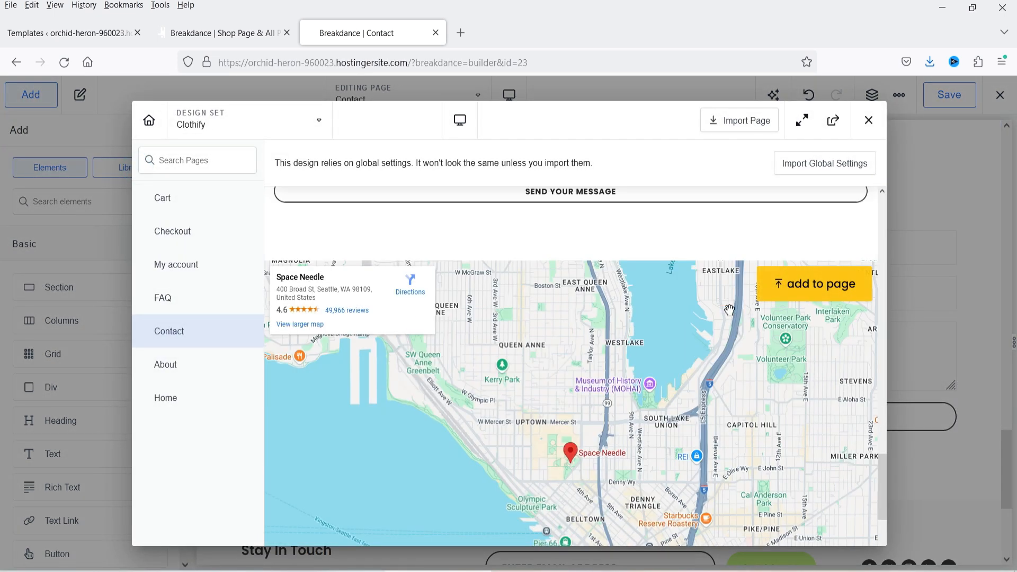
click(811, 295)
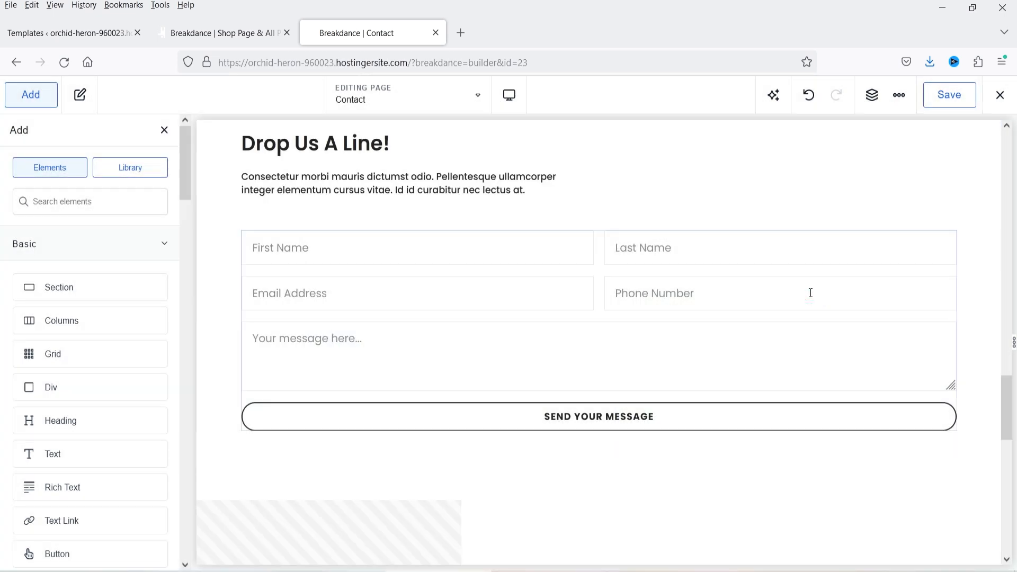
scroll(767, 277, down, 7)
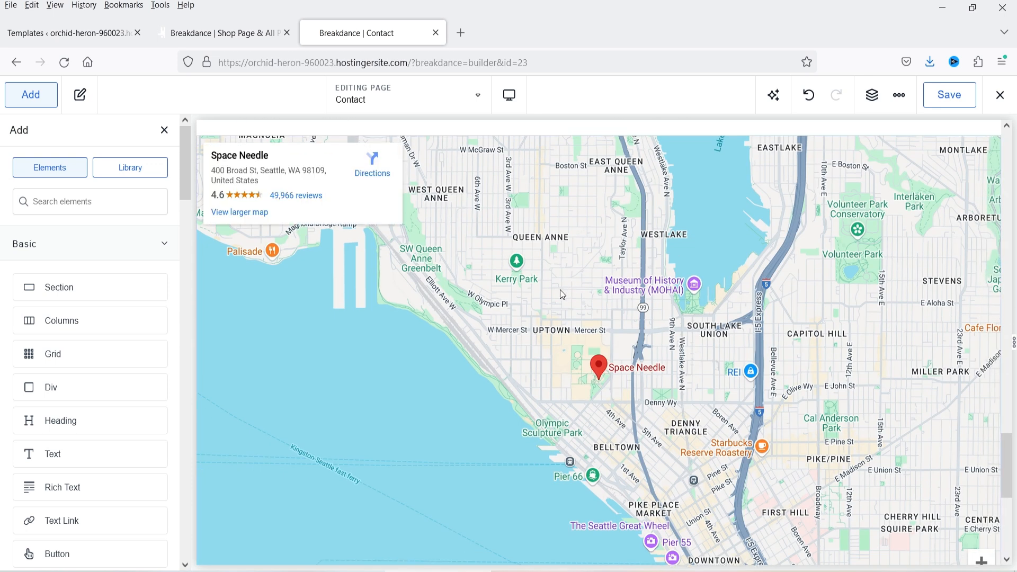
Delete the placeholder paragraph beneath the "Drop Us A Line!" heading.
scroll(568, 293, up, 6)
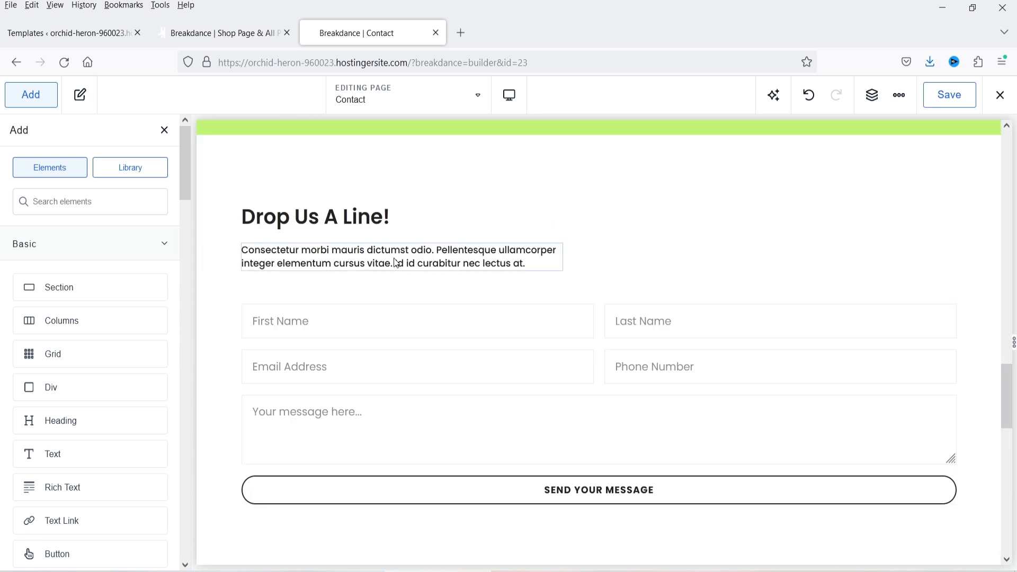
click(341, 259)
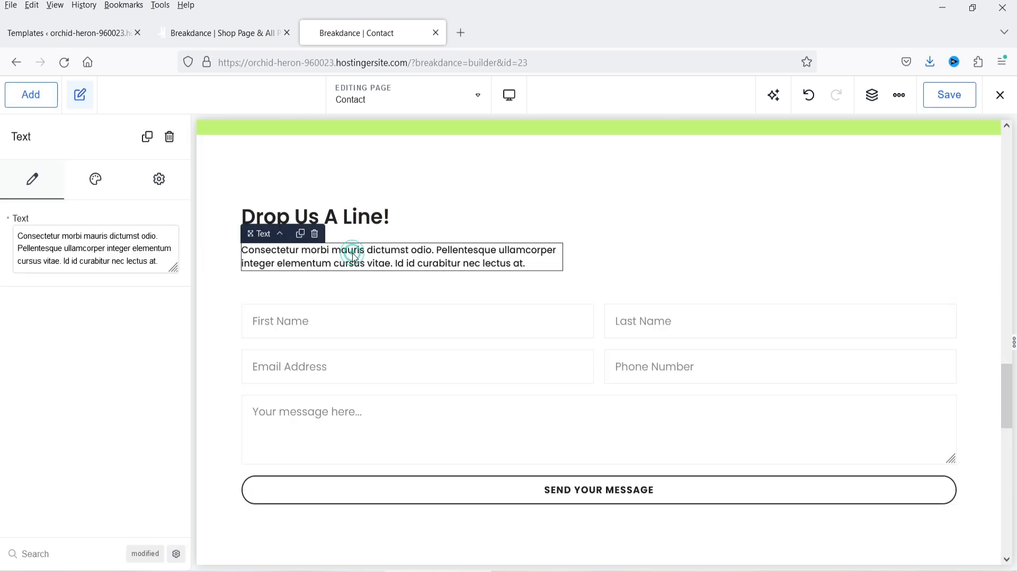
triple_click(46, 247)
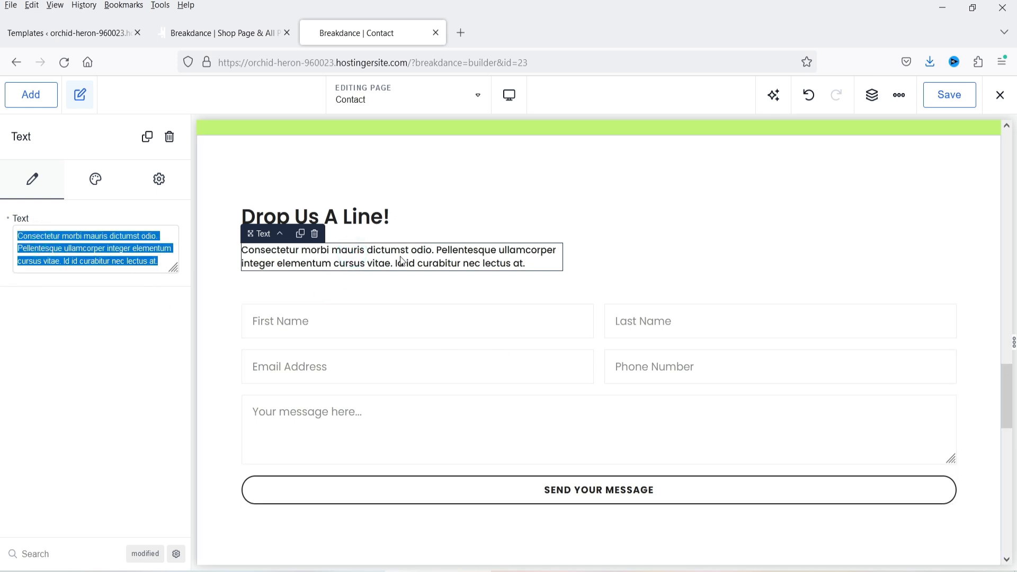
click(315, 234)
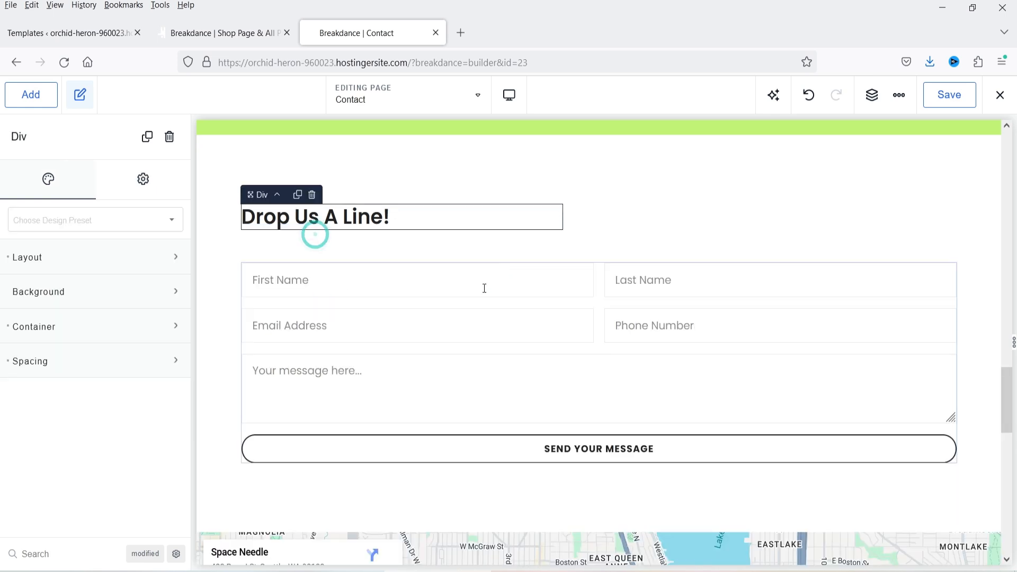
Open the Highest Quality icon box's content settings and save the Contact page.
scroll(481, 302, up, 5)
click(347, 316)
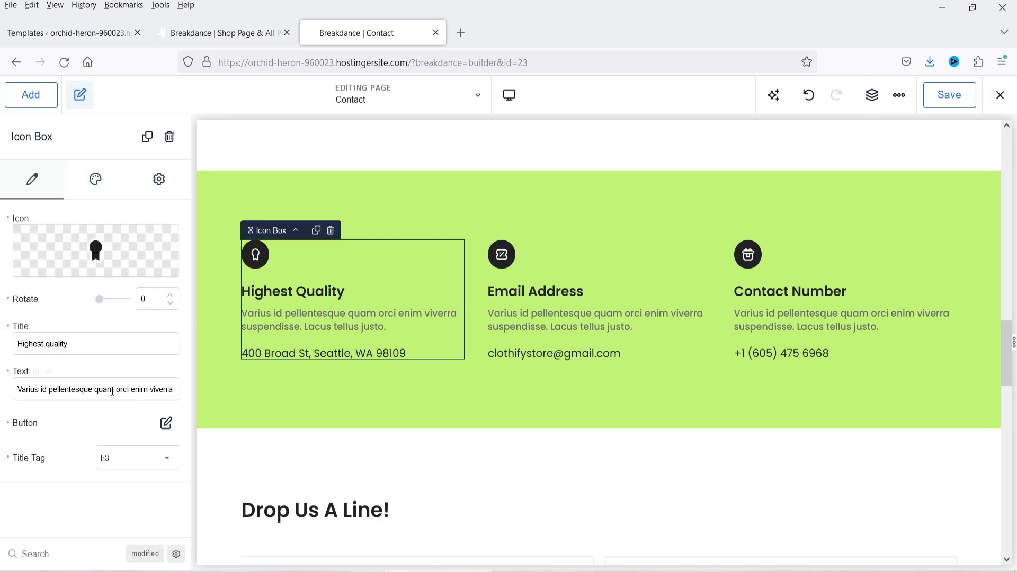
key(ctrl+s)
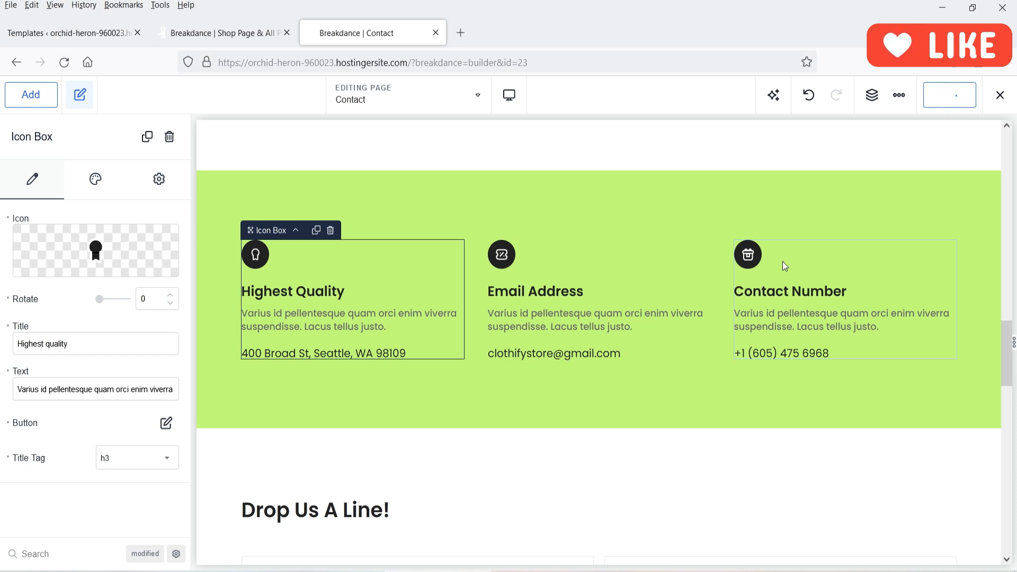
Exit the builder to the site's frontend and review the live Contact page from its heading down through the contact details.
click(1001, 97)
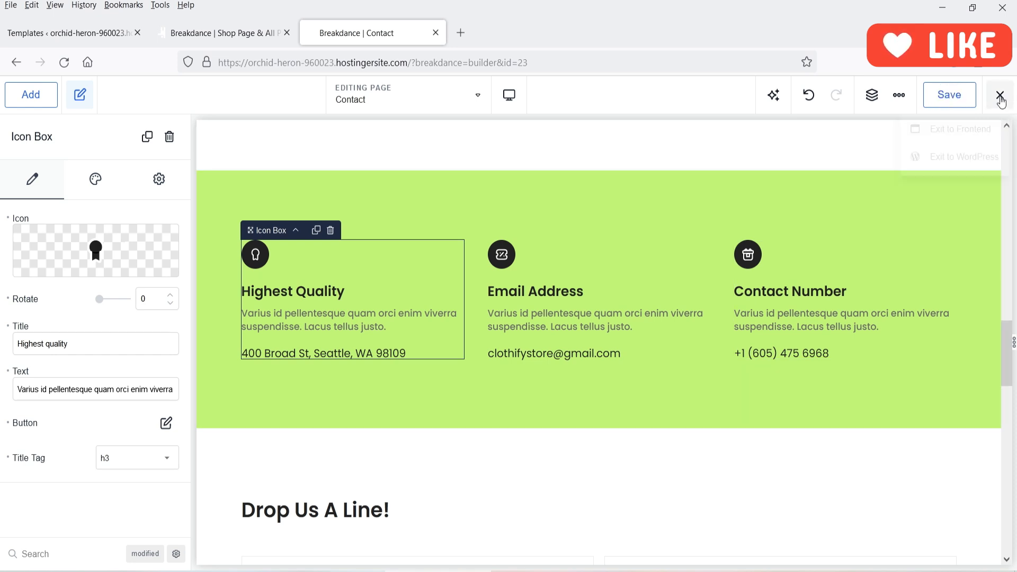
click(922, 131)
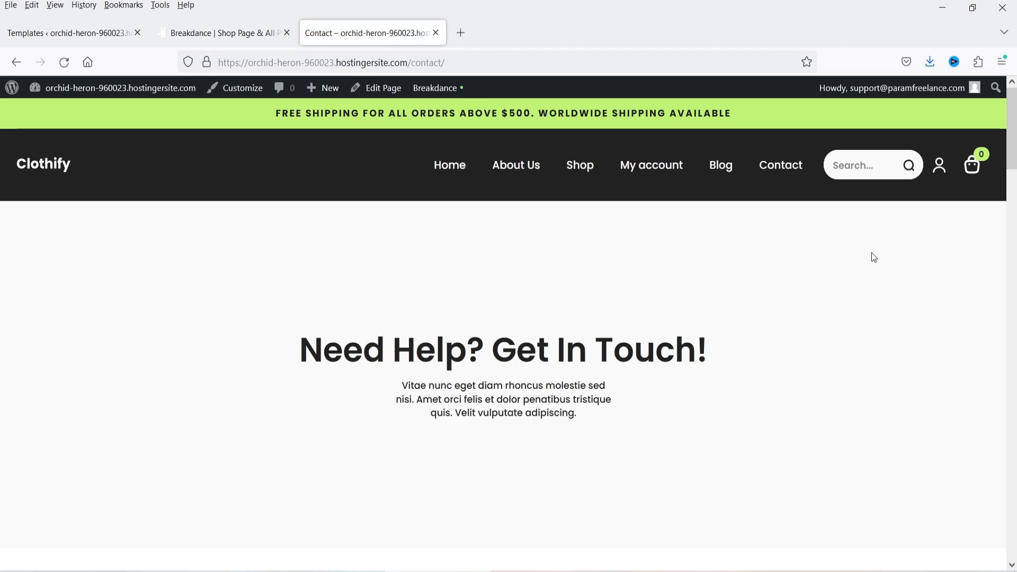
scroll(867, 262, down, 15)
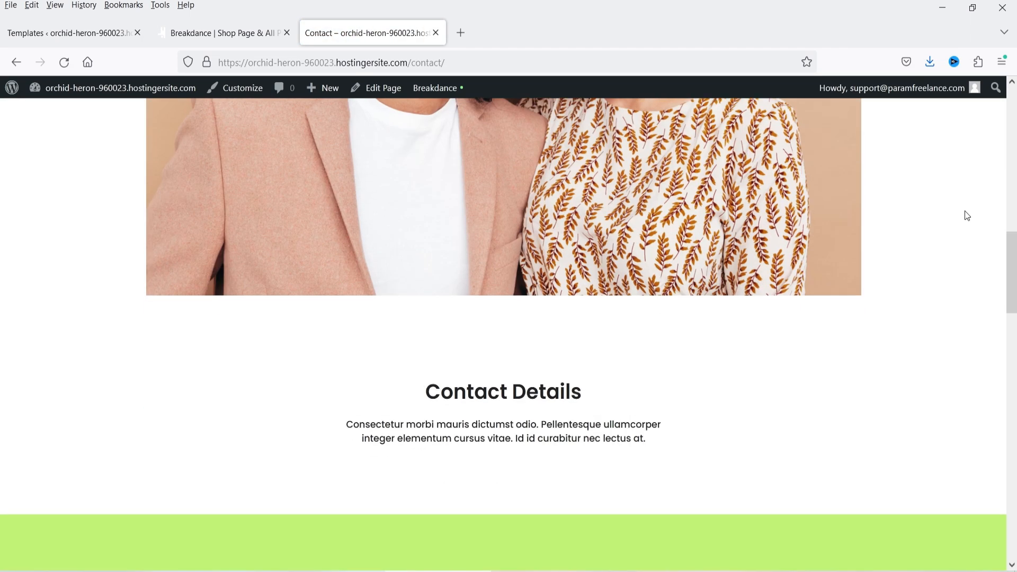
scroll(965, 211, down, 12)
scroll(966, 211, up, 15)
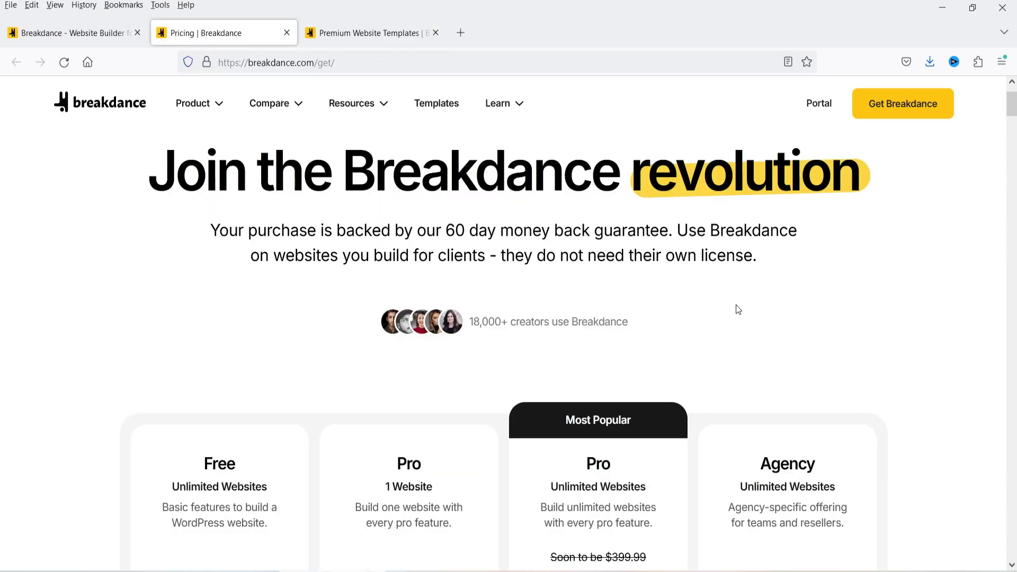
Examine the prices and included features of the Free, Pro and Agency plans on the Breakdance pricing page.
scroll(901, 270, down, 7)
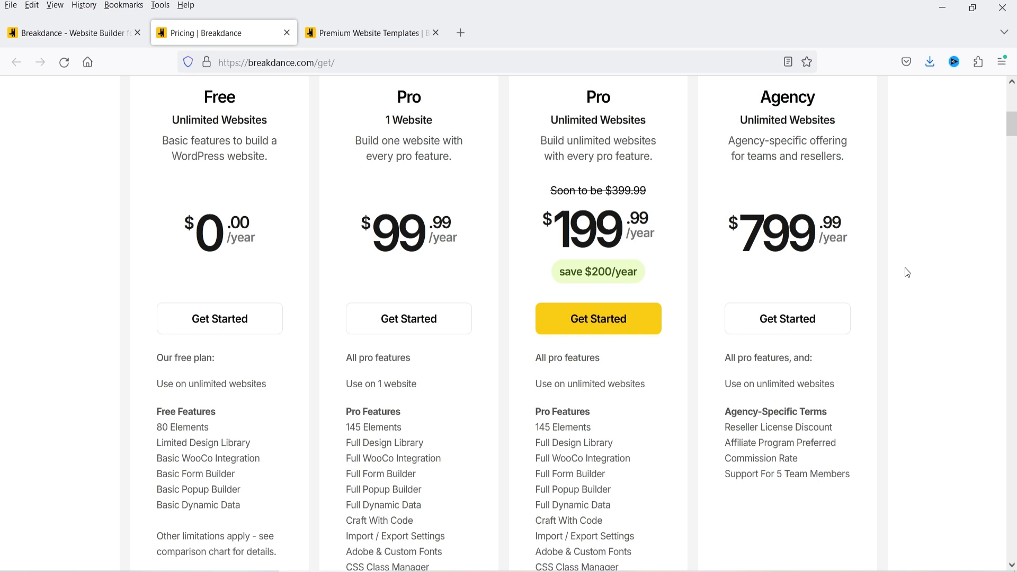
scroll(905, 270, up, 5)
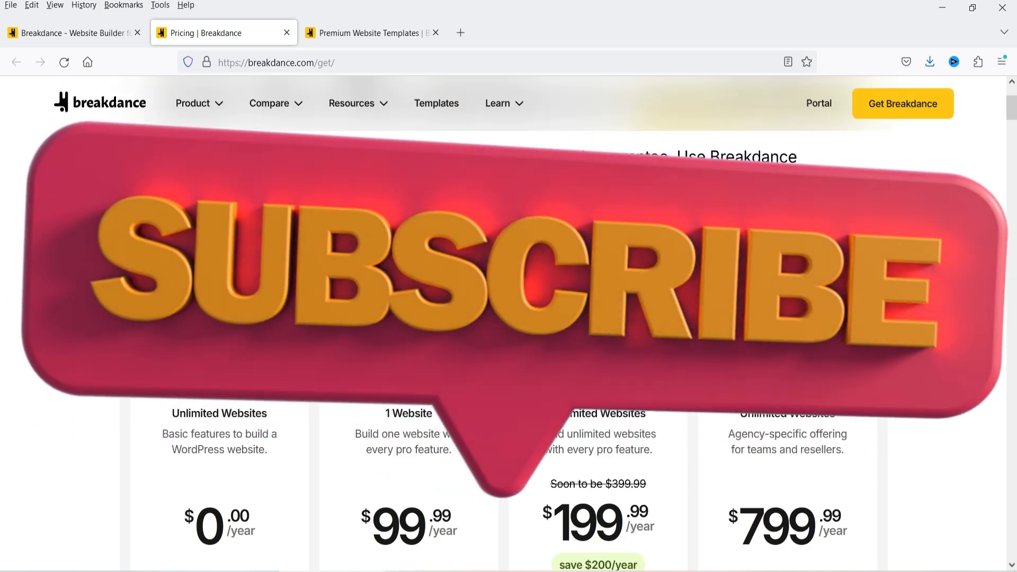
scroll(509, 323, down, 5)
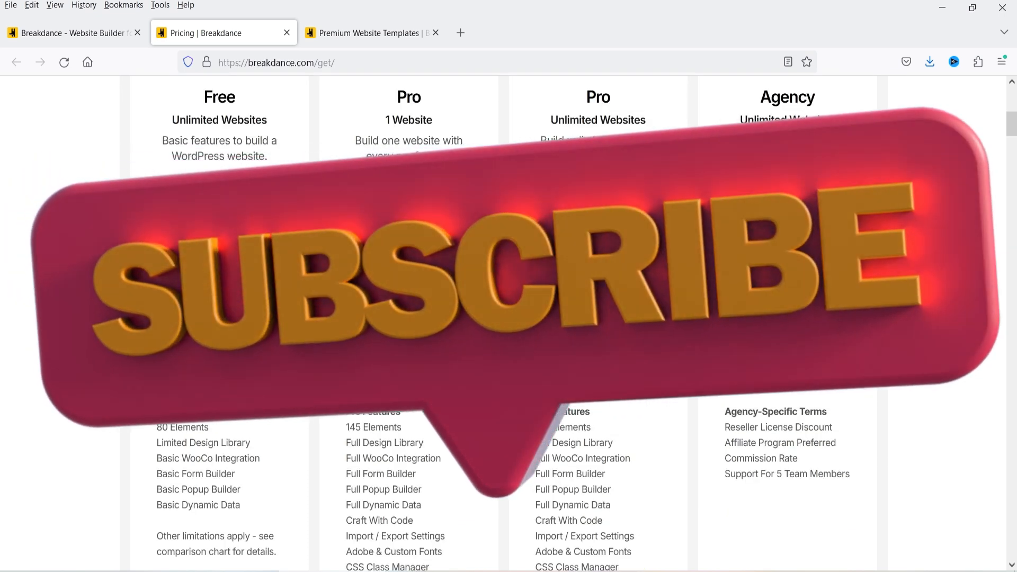